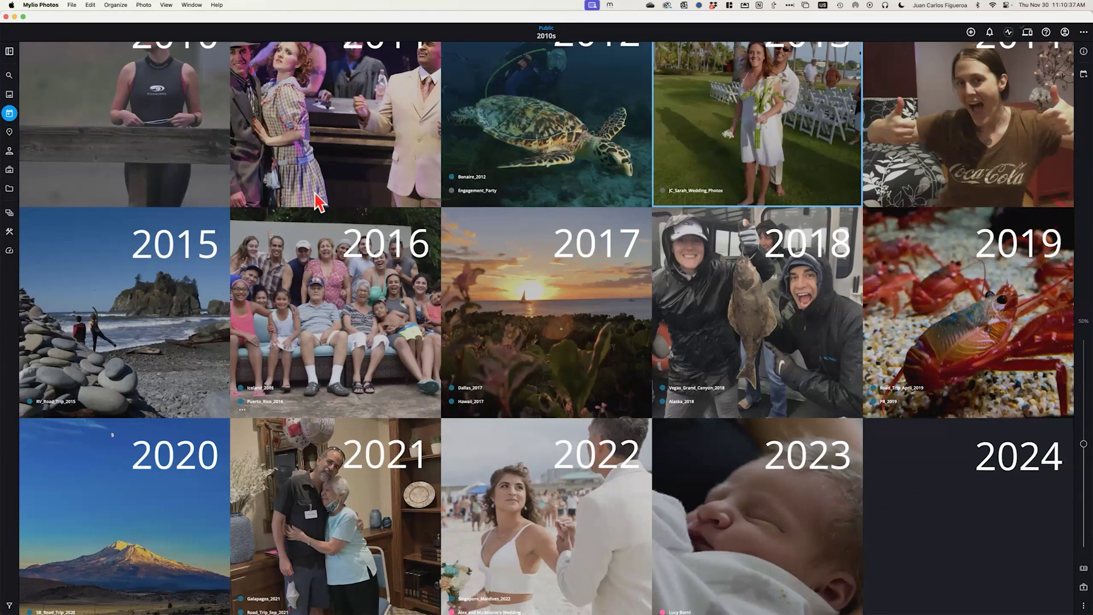
Show All Photos with larger thumbnails and view the sleeping-baby photo's actions menu without choosing one
{"action": "left_click", "coordinate": [10, 95]}
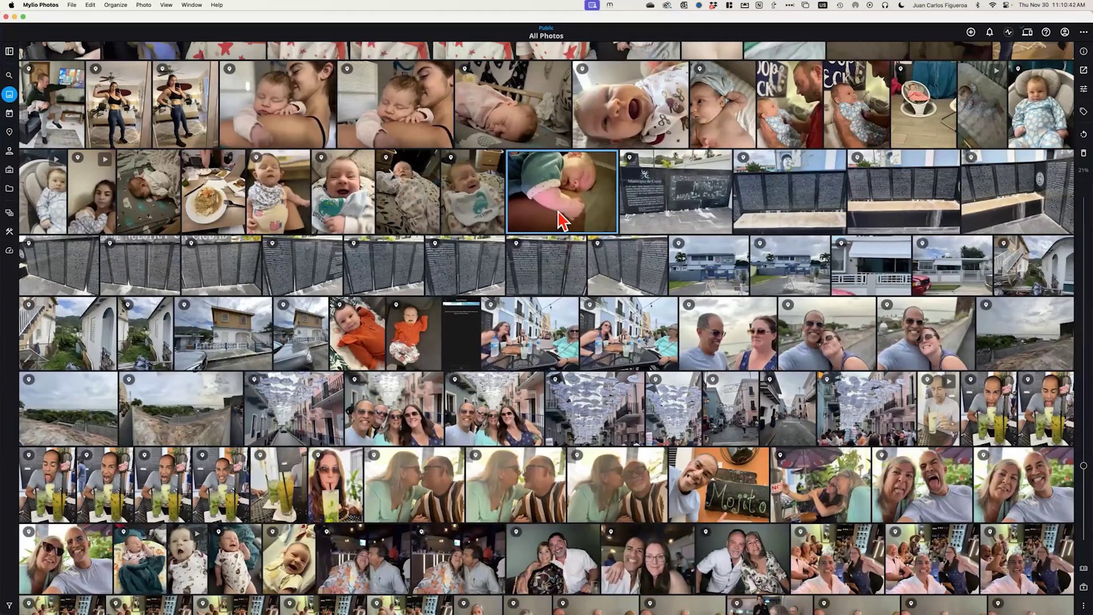
{"action": "scroll", "coordinate": [563, 220], "scroll_direction": "up", "scroll_amount": 5}
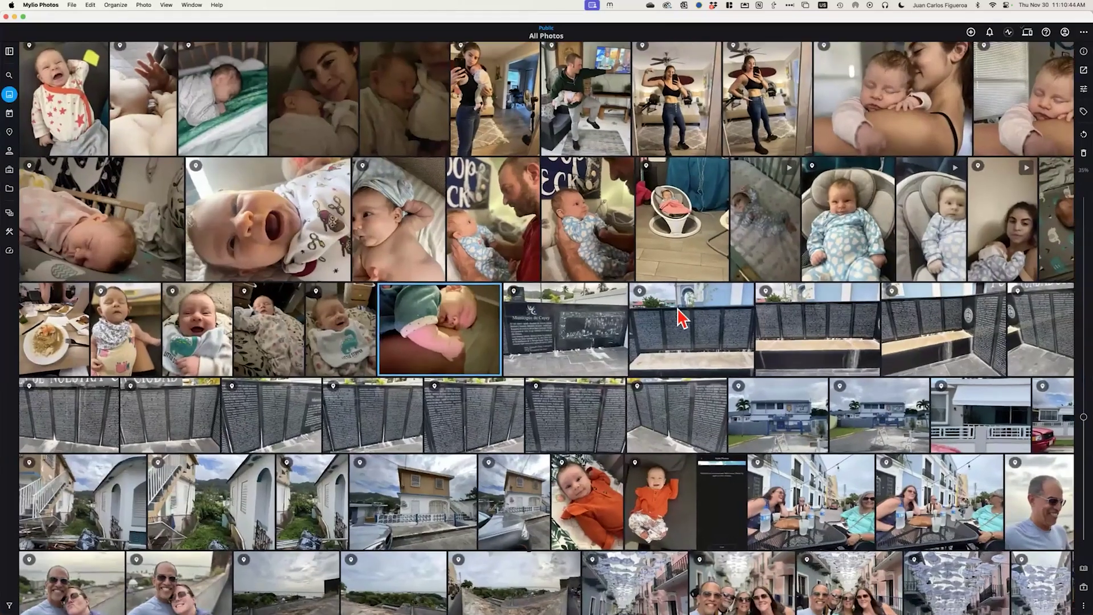
{"action": "scroll", "coordinate": [682, 319], "scroll_direction": "up", "scroll_amount": 3}
{"action": "right_click", "coordinate": [637, 313]}
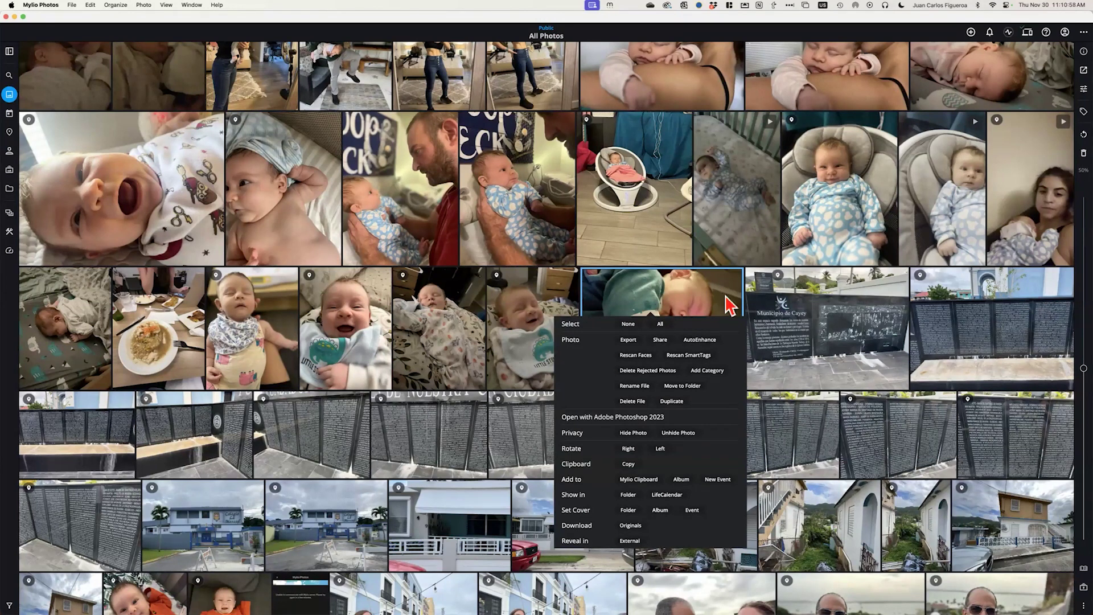
{"action": "left_click", "coordinate": [533, 314]}
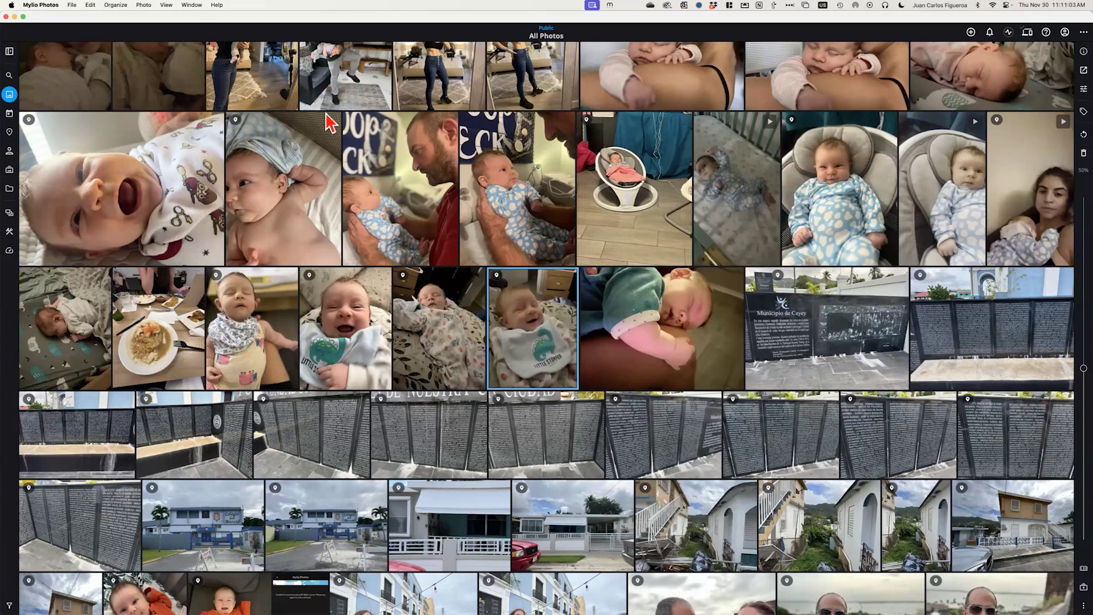
Switch to the Calendar and scroll up until the 1995–2009 year tiles are showing
{"action": "left_click", "coordinate": [9, 115]}
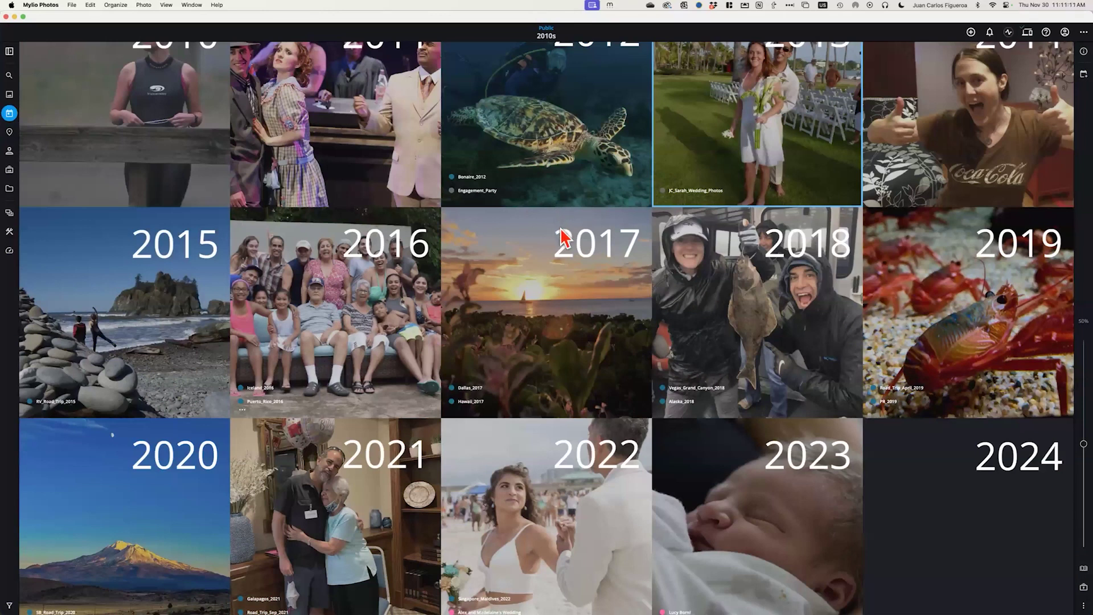
{"action": "scroll", "coordinate": [562, 235], "scroll_direction": "down", "scroll_amount": 3}
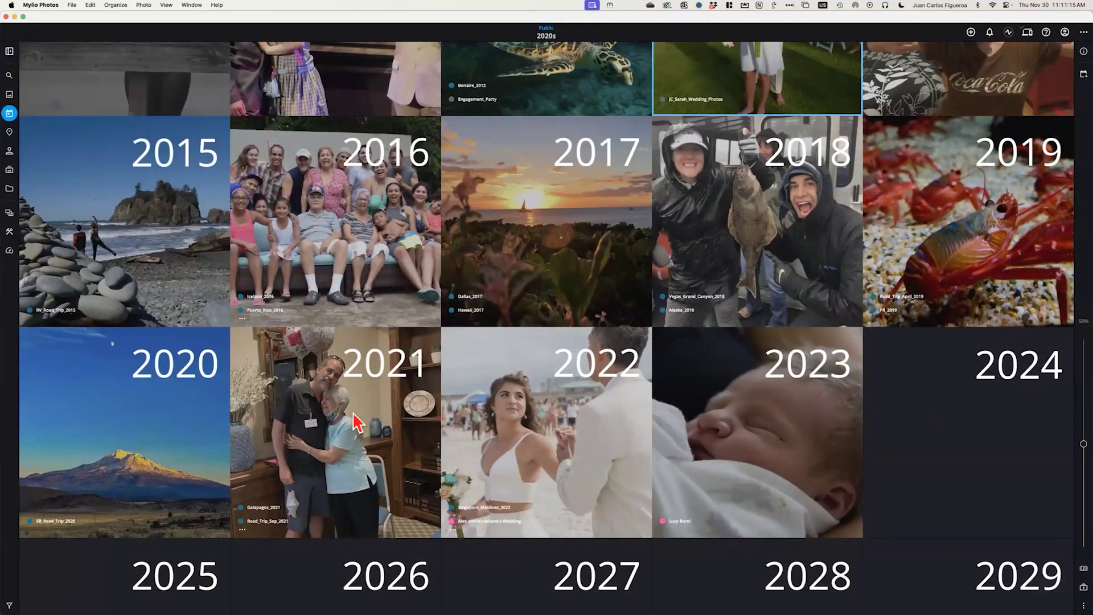
{"action": "scroll", "coordinate": [574, 378], "scroll_direction": "up", "scroll_amount": 3}
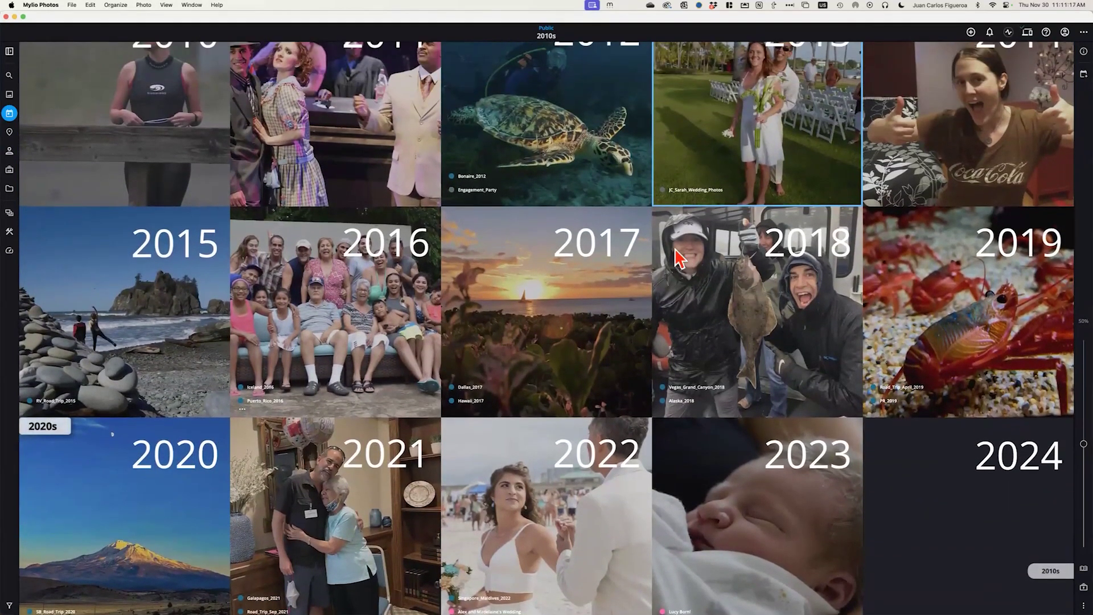
{"action": "scroll", "coordinate": [677, 253], "scroll_direction": "up", "scroll_amount": 3}
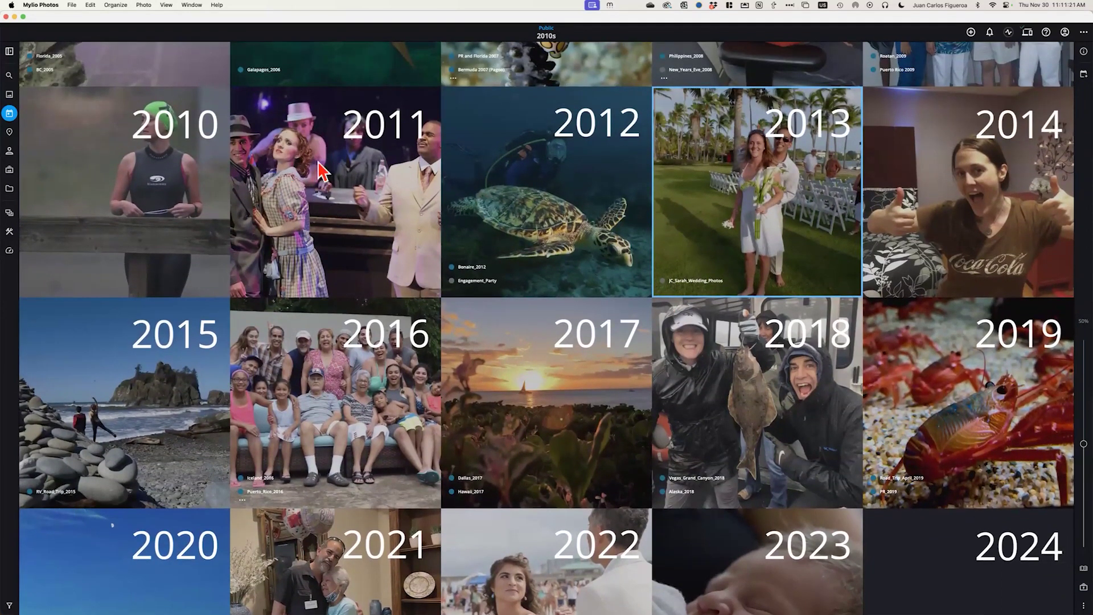
{"action": "scroll", "coordinate": [797, 197], "scroll_direction": "up", "scroll_amount": 5}
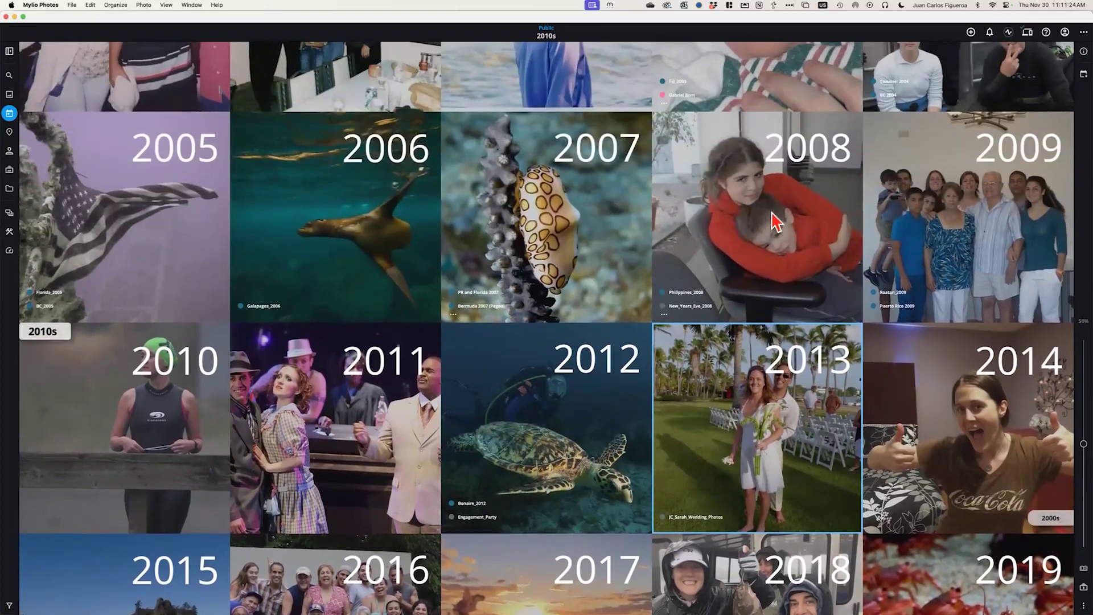
{"action": "scroll", "coordinate": [327, 250], "scroll_direction": "up", "scroll_amount": 5}
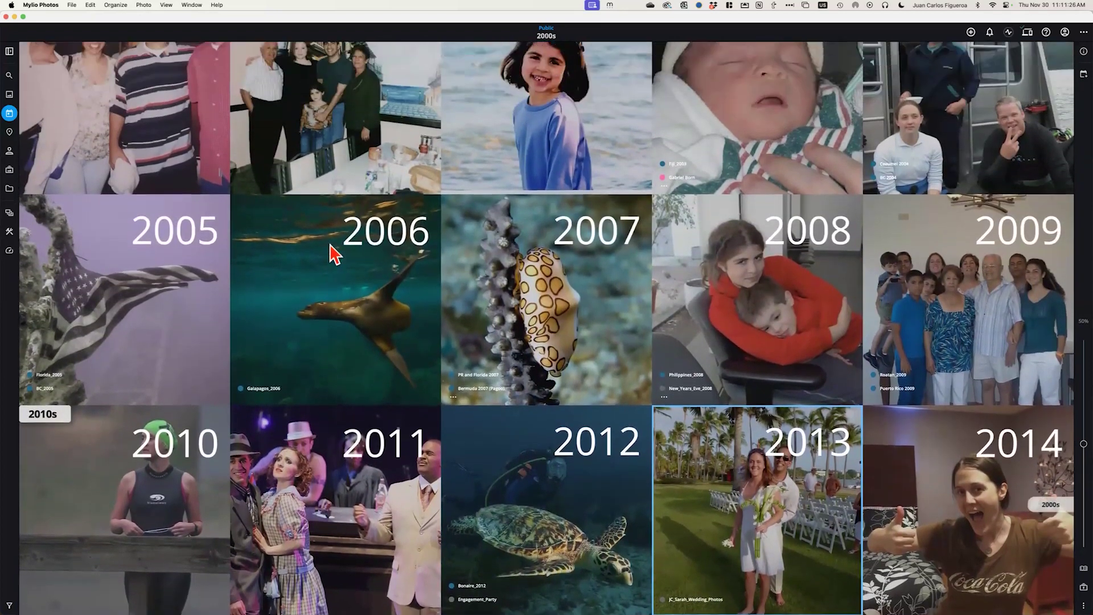
{"action": "scroll", "coordinate": [500, 246], "scroll_direction": "up", "scroll_amount": 5}
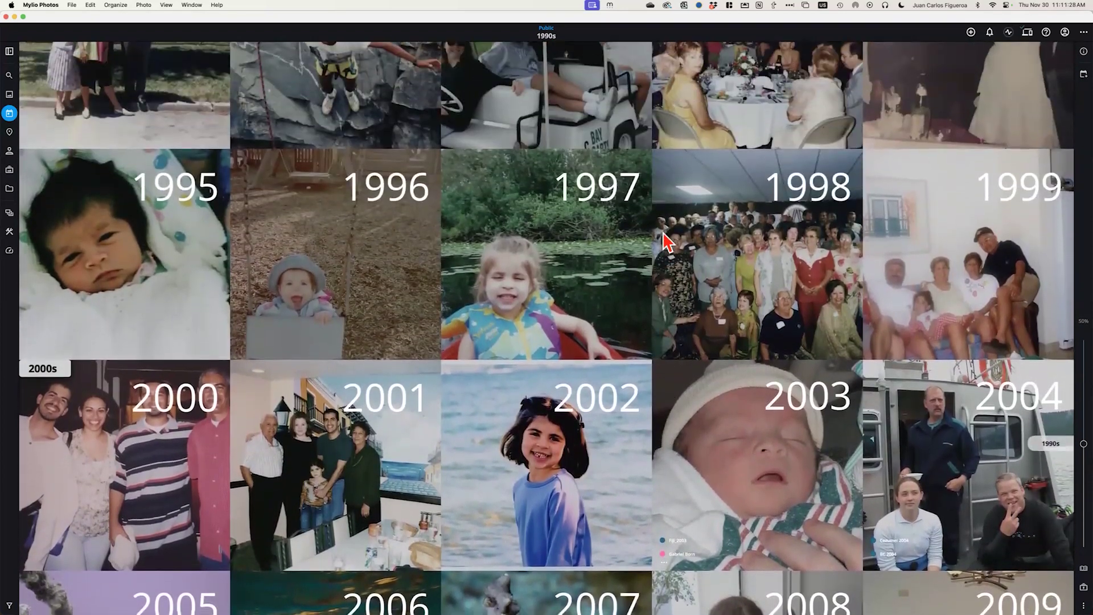
{"action": "scroll", "coordinate": [609, 245], "scroll_direction": "down", "scroll_amount": 2}
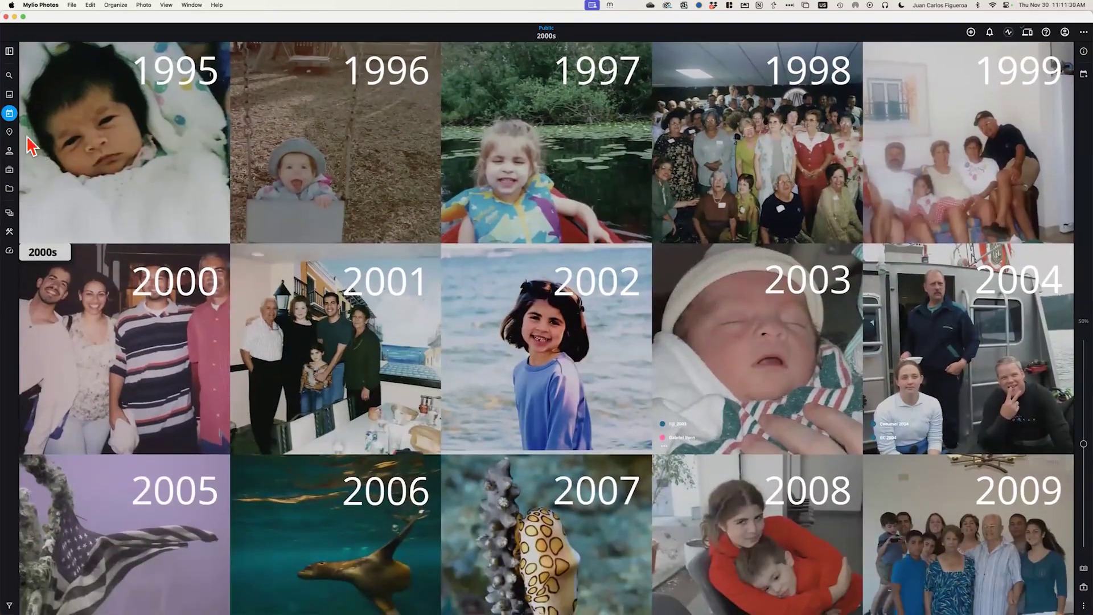
Open the Map view and pan and zoom until North America is centred
{"action": "left_click", "coordinate": [9, 132]}
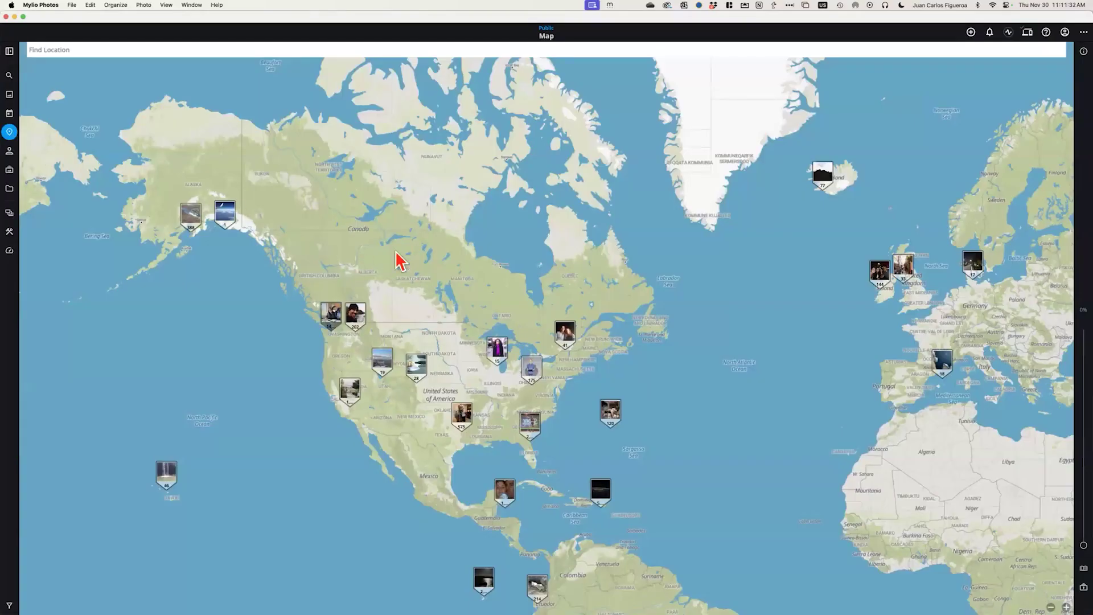
{"action": "scroll", "coordinate": [402, 261], "scroll_direction": "right", "scroll_amount": 10}
{"action": "scroll", "coordinate": [401, 261], "scroll_direction": "down", "scroll_amount": 3}
{"action": "scroll", "coordinate": [284, 165], "scroll_direction": "left", "scroll_amount": 10}
{"action": "scroll", "coordinate": [285, 165], "scroll_direction": "up", "scroll_amount": 2}
{"action": "scroll", "coordinate": [514, 322], "scroll_direction": "up", "scroll_amount": 5}
{"action": "scroll", "coordinate": [387, 255], "scroll_direction": "up", "scroll_amount": 2}
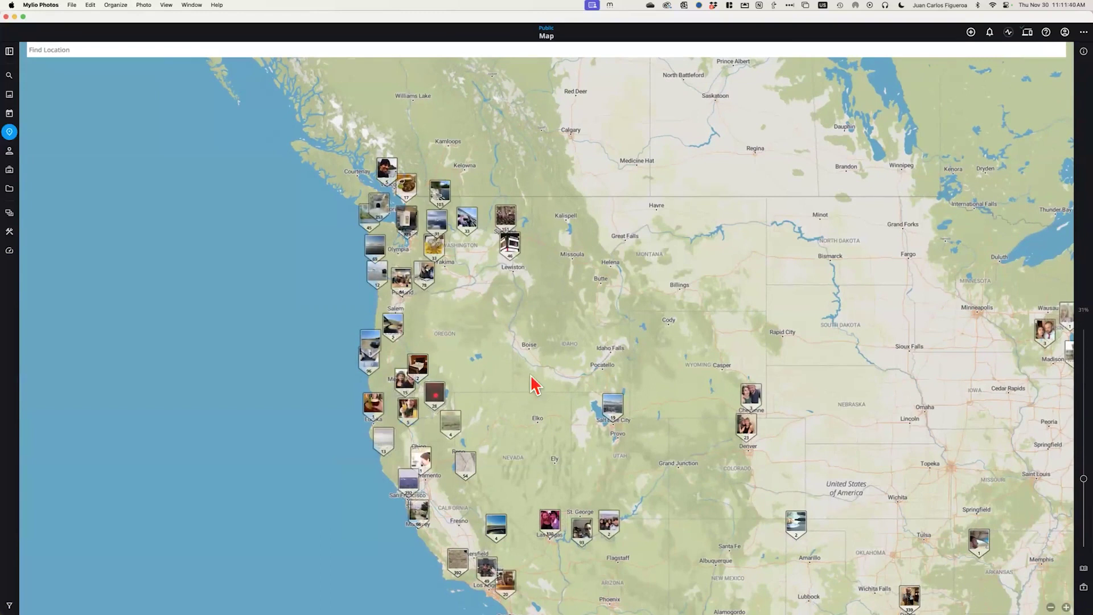
{"action": "scroll", "coordinate": [535, 386], "scroll_direction": "right", "scroll_amount": 8}
{"action": "scroll", "coordinate": [535, 386], "scroll_direction": "down", "scroll_amount": 5}
{"action": "scroll", "coordinate": [586, 329], "scroll_direction": "right", "scroll_amount": 6}
{"action": "scroll", "coordinate": [586, 330], "scroll_direction": "down", "scroll_amount": 3}
{"action": "scroll", "coordinate": [571, 364], "scroll_direction": "down", "scroll_amount": 5}
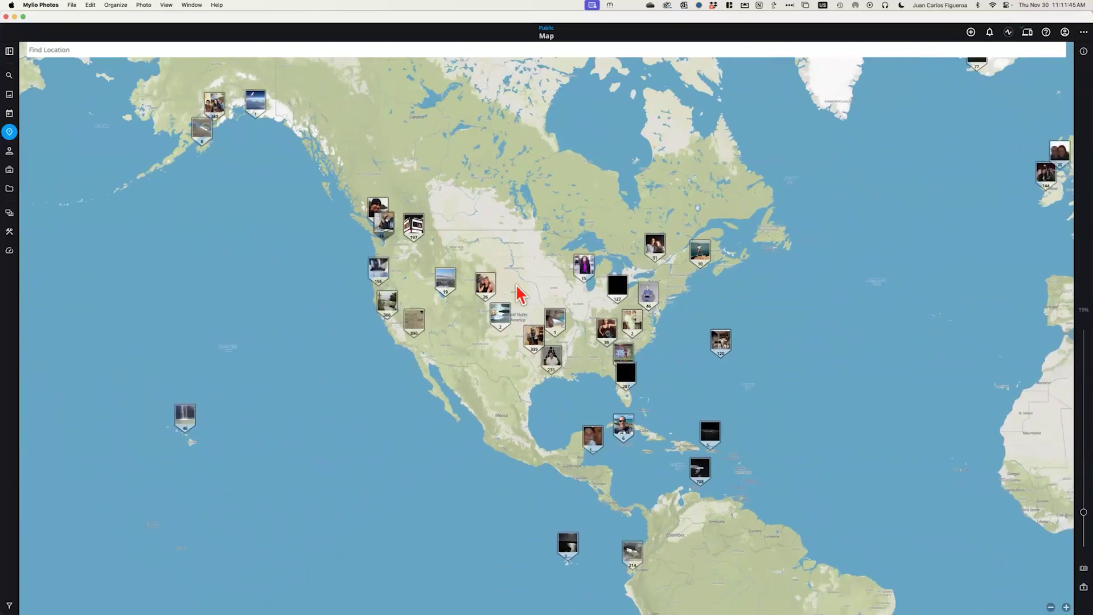
{"action": "left_click_drag", "start_coordinate": [521, 295], "coordinate": [566, 317]}
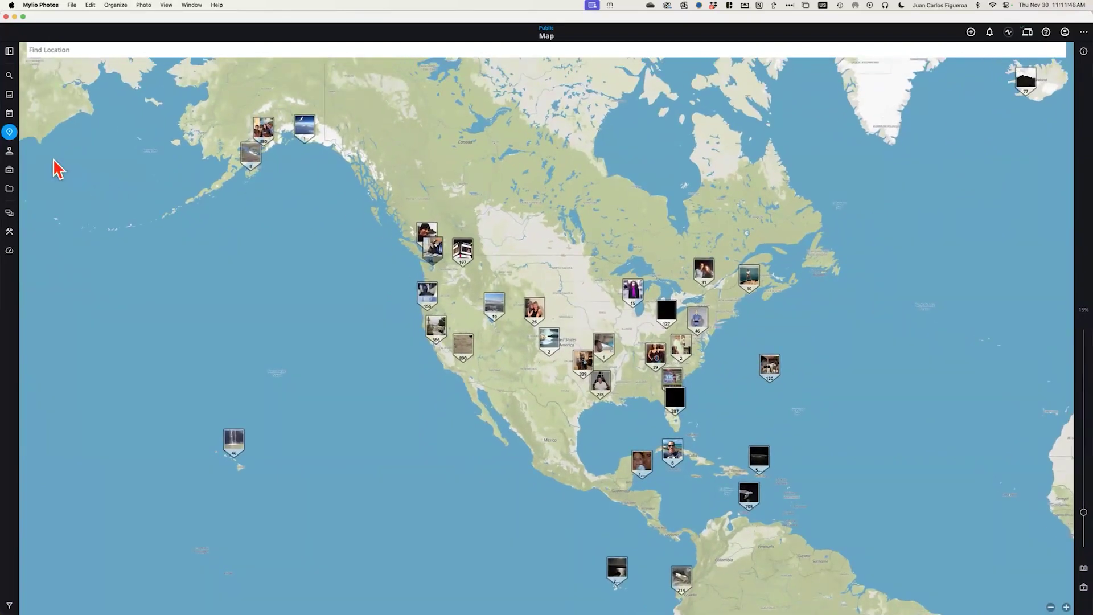
Scroll through the People grid of tagged faces and back, then return to All Photos
{"action": "left_click", "coordinate": [9, 151]}
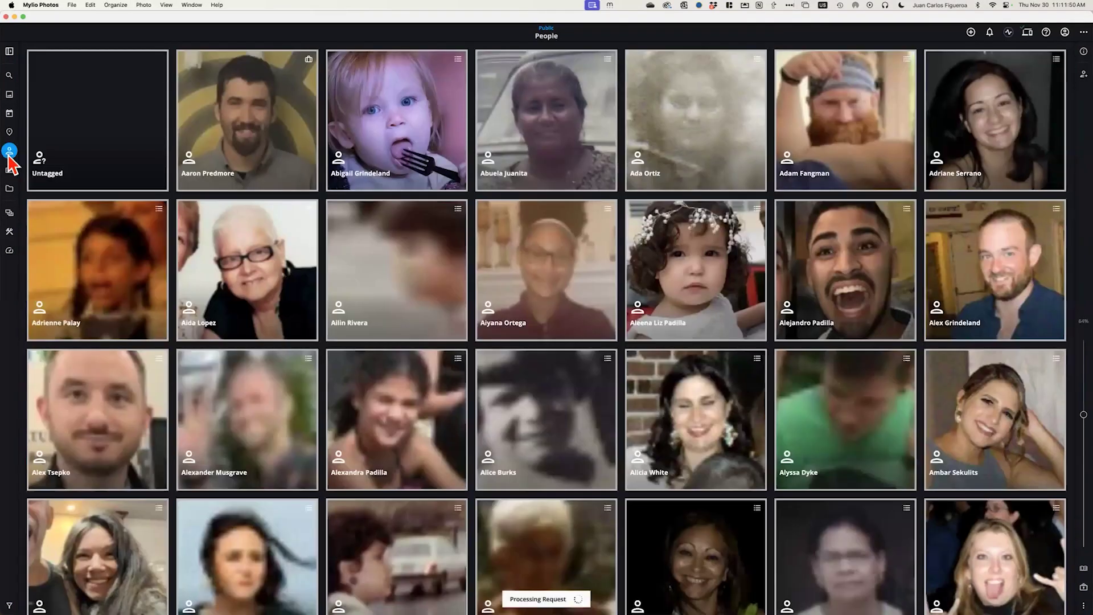
{"action": "scroll", "coordinate": [452, 246], "scroll_direction": "down", "scroll_amount": 15}
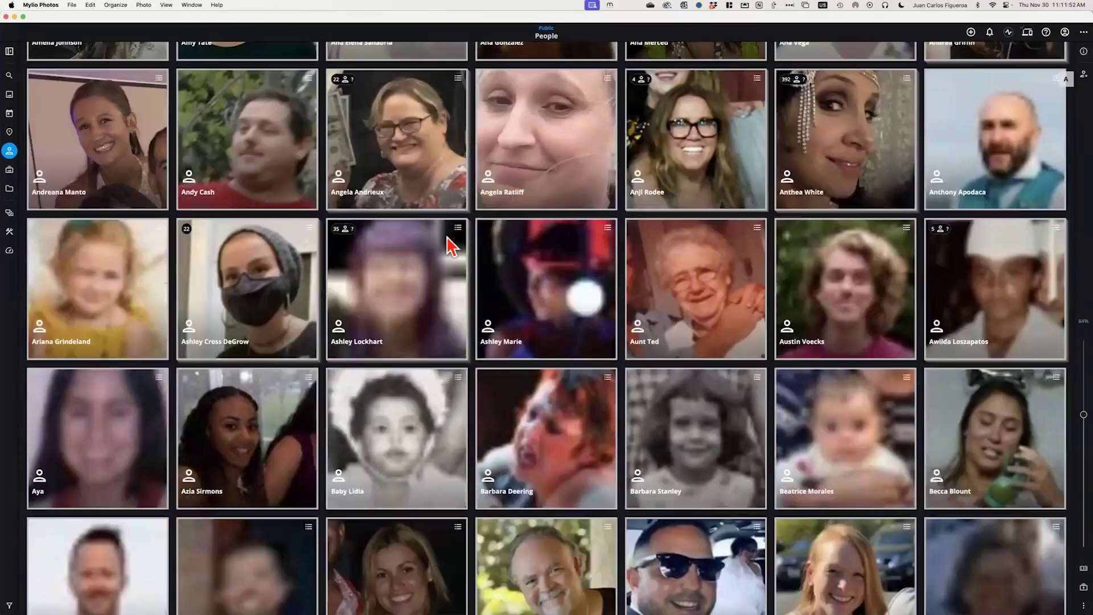
{"action": "scroll", "coordinate": [451, 246], "scroll_direction": "down", "scroll_amount": 10}
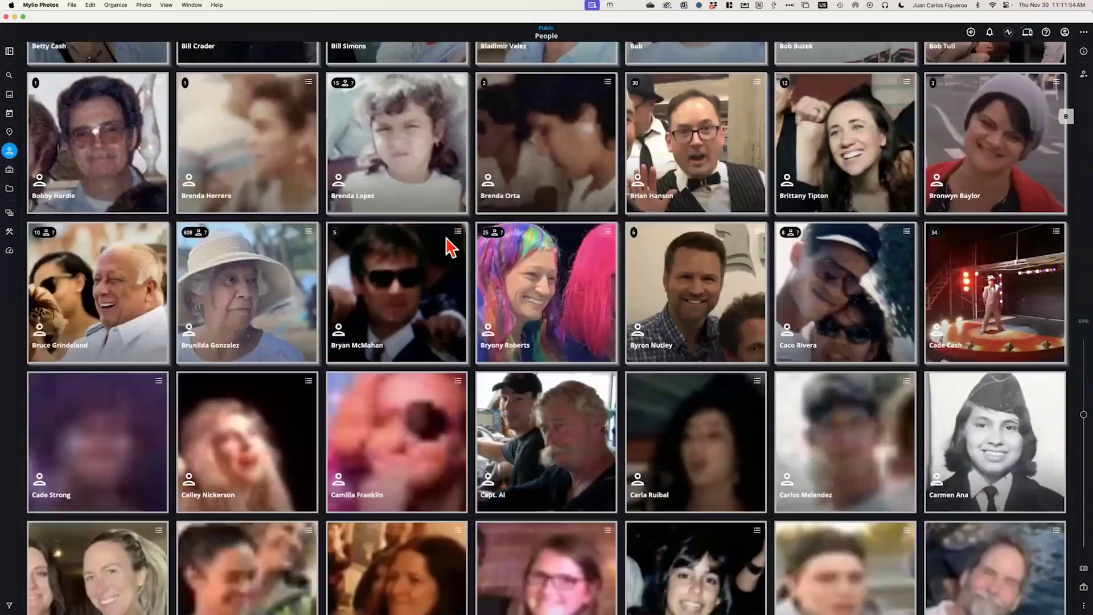
{"action": "scroll", "coordinate": [452, 246], "scroll_direction": "up", "scroll_amount": 10}
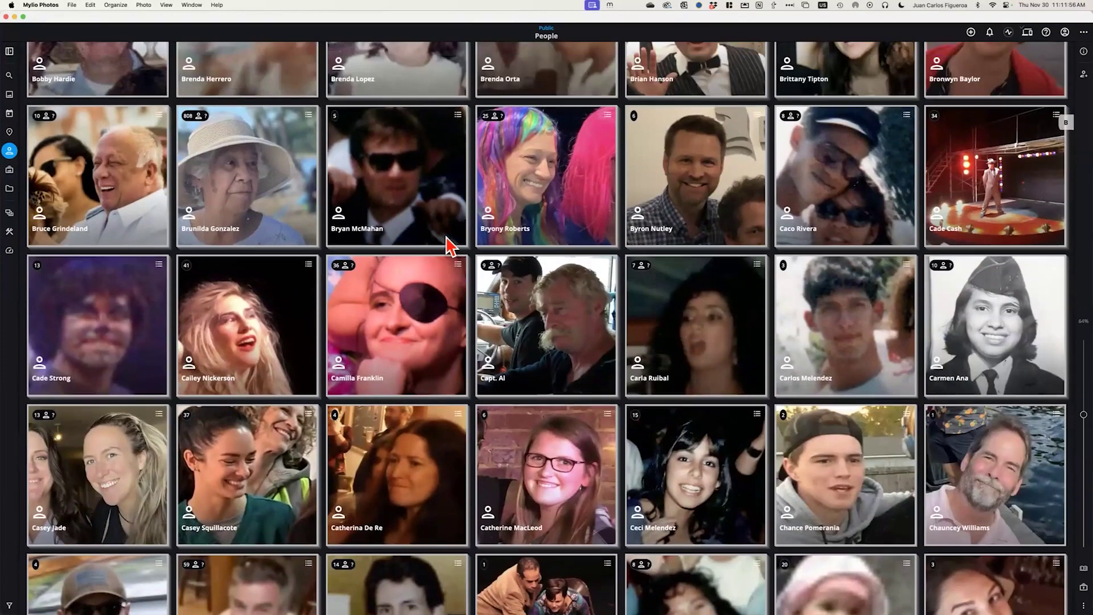
{"action": "scroll", "coordinate": [449, 245], "scroll_direction": "up", "scroll_amount": 12}
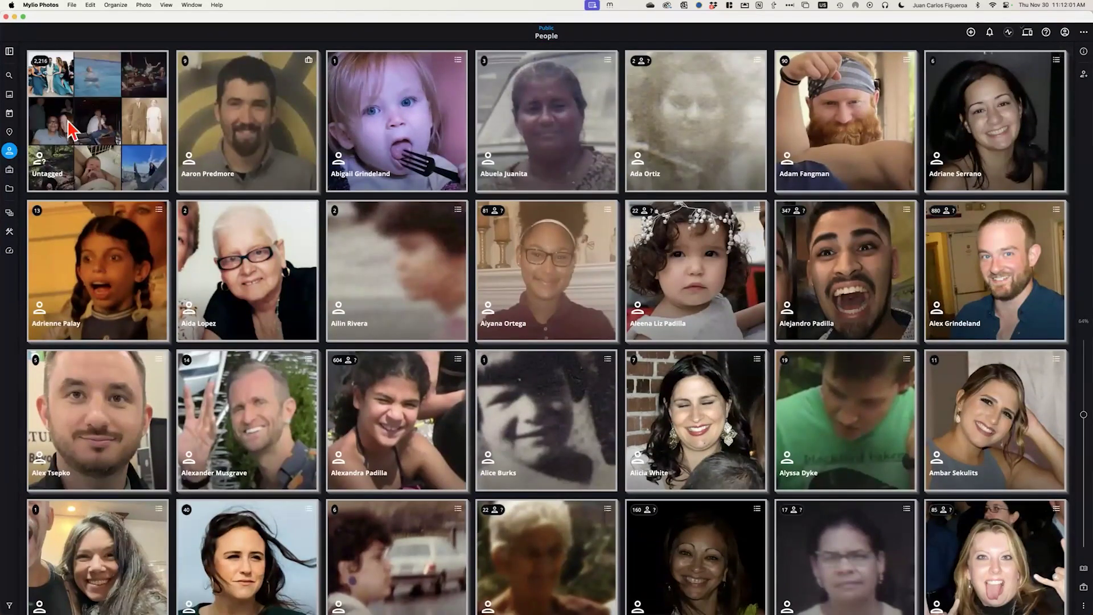
{"action": "left_click", "coordinate": [9, 94]}
Zoom out the All Photos grid and open the Info panel reporting 48,046 total media
{"action": "scroll", "coordinate": [450, 193], "scroll_direction": "down", "scroll_amount": 5}
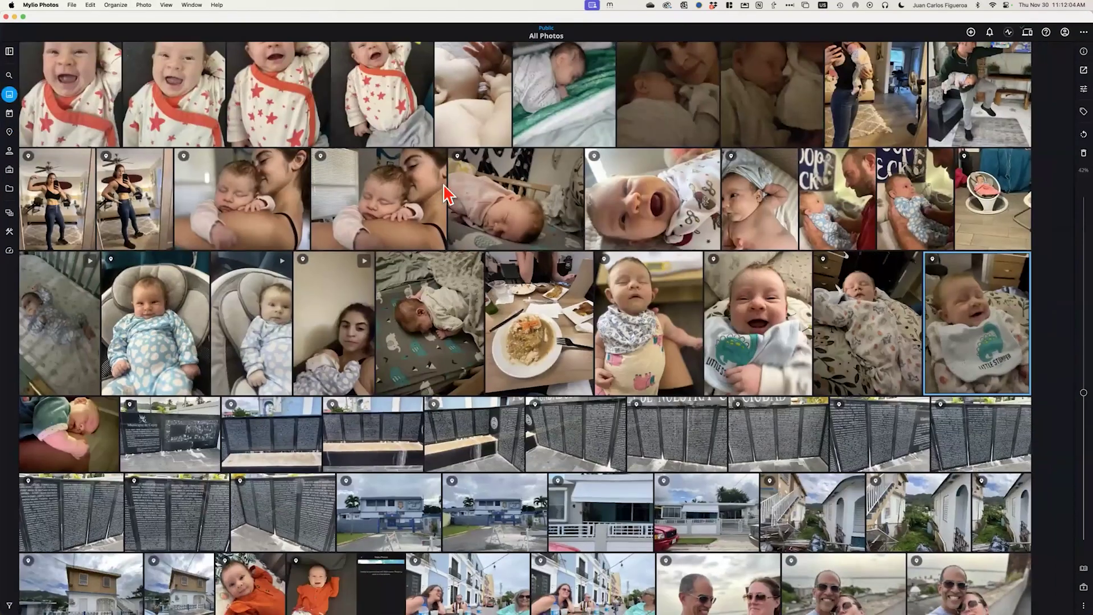
{"action": "scroll", "coordinate": [532, 246], "scroll_direction": "down", "scroll_amount": 5}
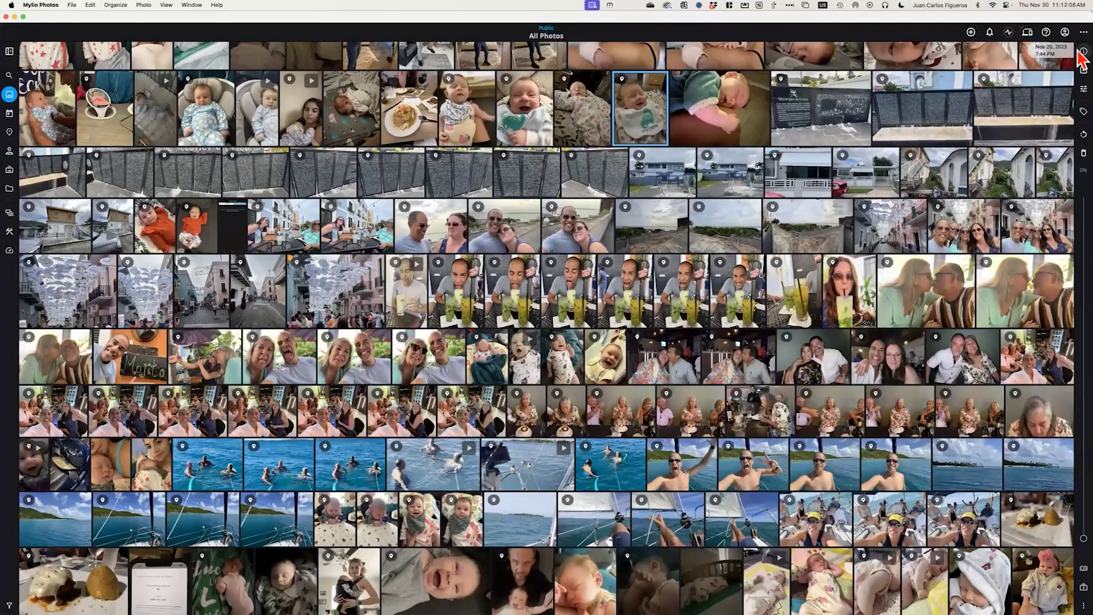
{"action": "left_click", "coordinate": [1083, 52]}
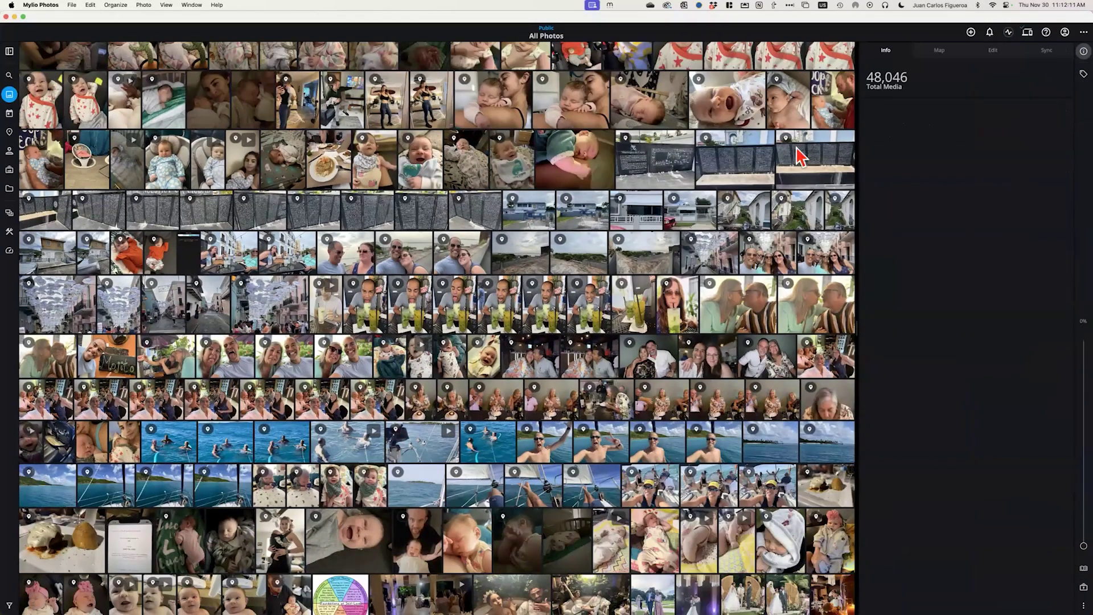
{"action": "scroll", "coordinate": [439, 249], "scroll_direction": "up", "scroll_amount": 3}
{"action": "scroll", "coordinate": [439, 249], "scroll_direction": "down", "scroll_amount": 10}
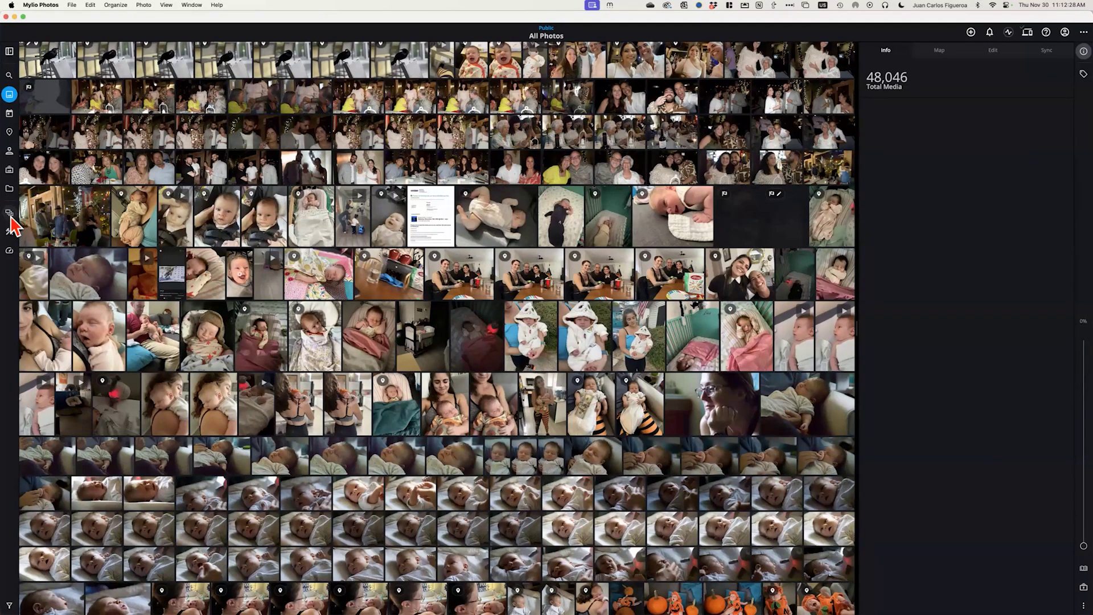
Open Spaces and follow Learn More About Spaces to the online Manage Spaces guide
{"action": "left_click", "coordinate": [10, 219]}
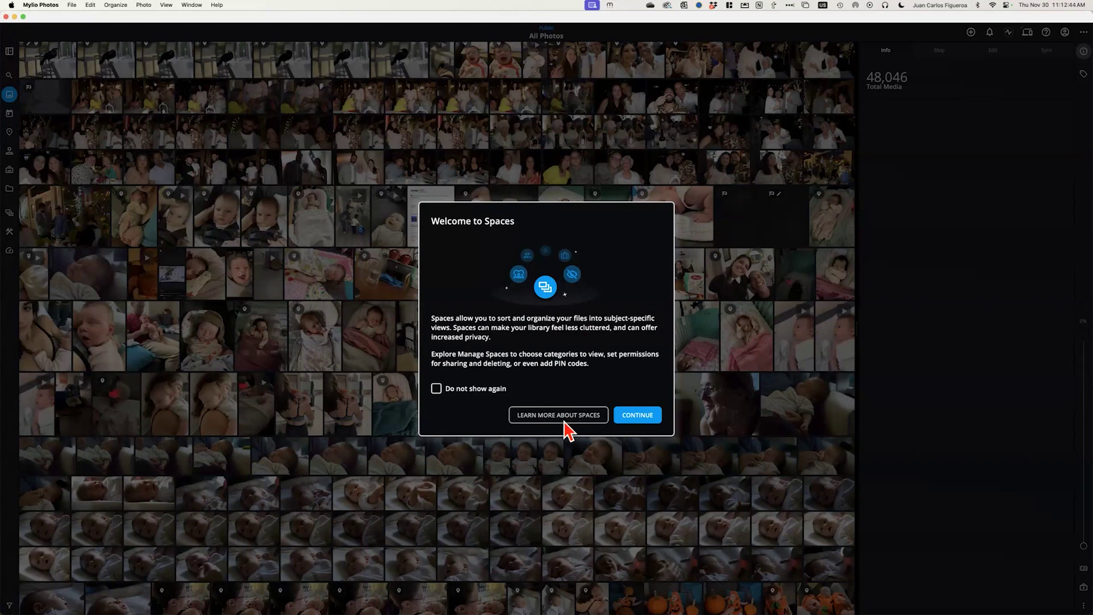
{"action": "left_click", "coordinate": [550, 422]}
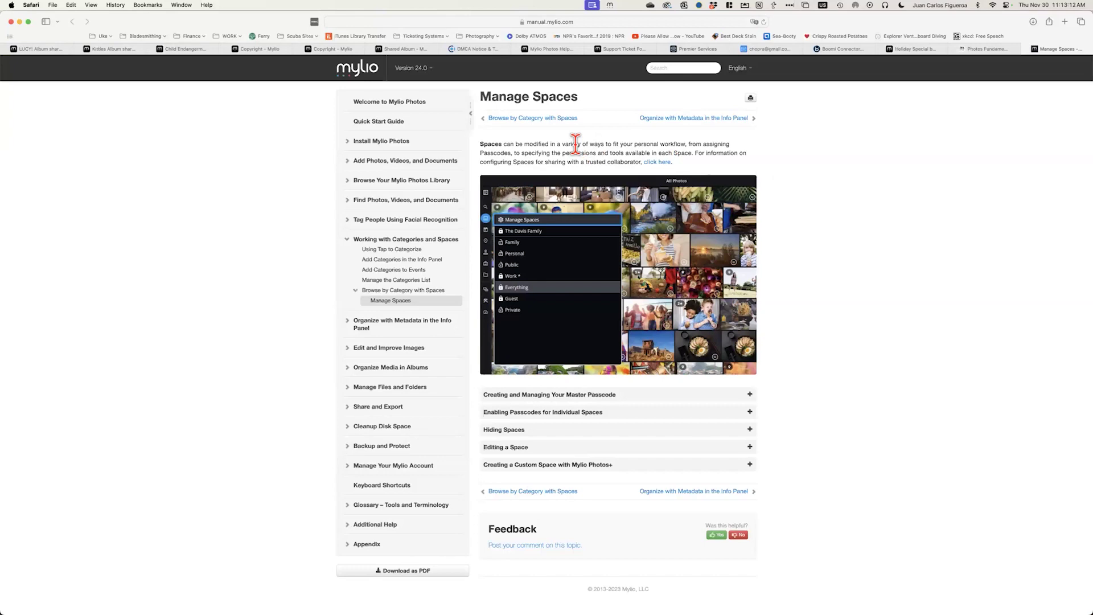
After reading the Manage Spaces manual page, switch back to Mylio Photos with Cmd+Tab
{"action": "key", "text": "super+Tab"}
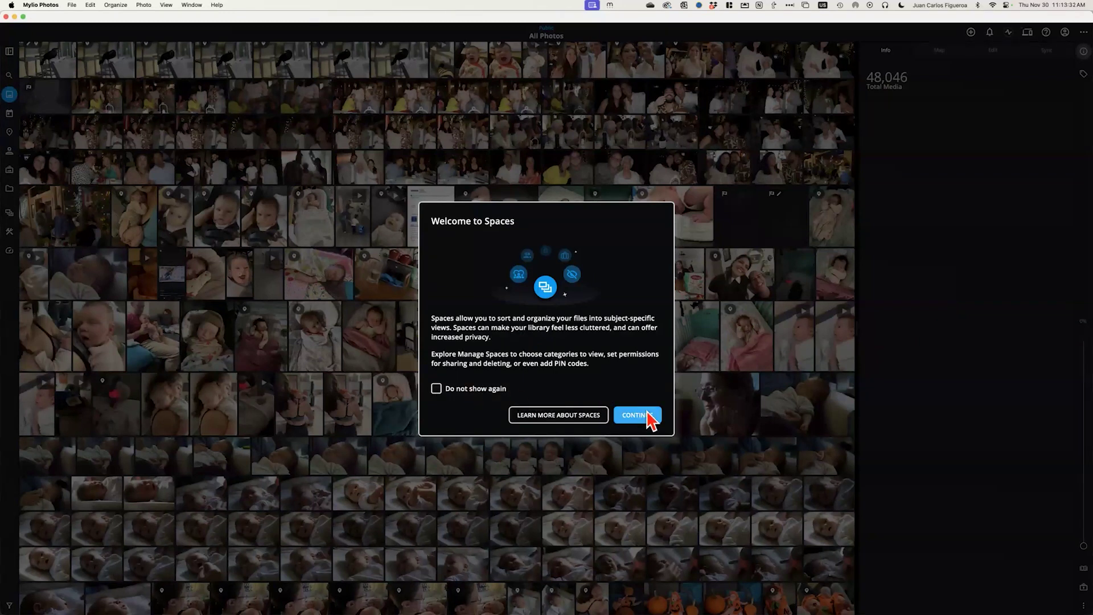
Continue past the Welcome to Spaces dialog to list Underwater, Family, Personal, Public and other Spaces
{"action": "left_click", "coordinate": [642, 418]}
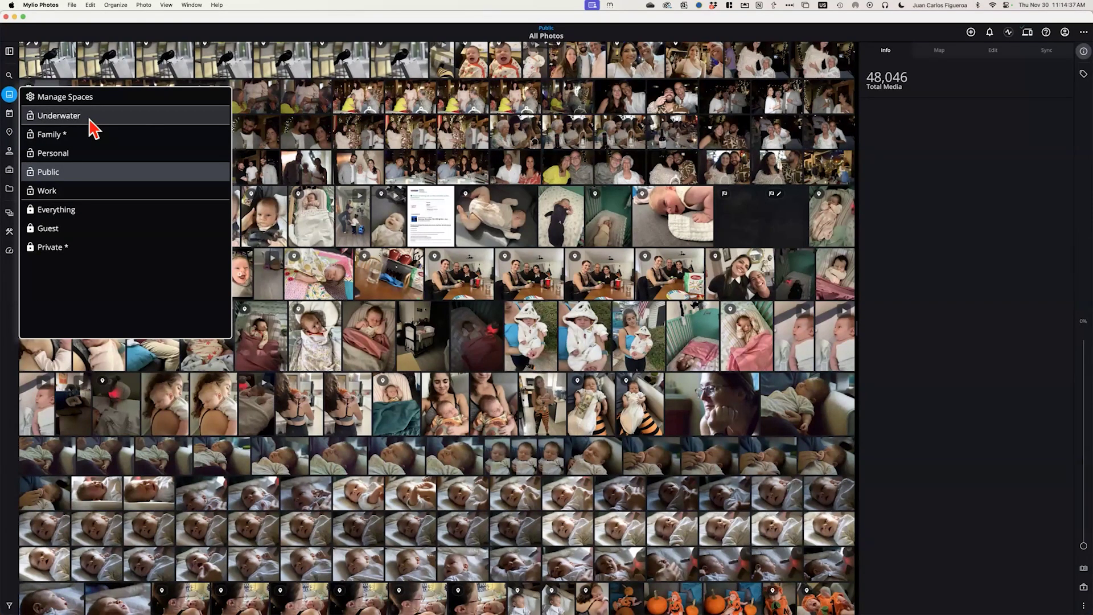
{"action": "left_click", "coordinate": [90, 118]}
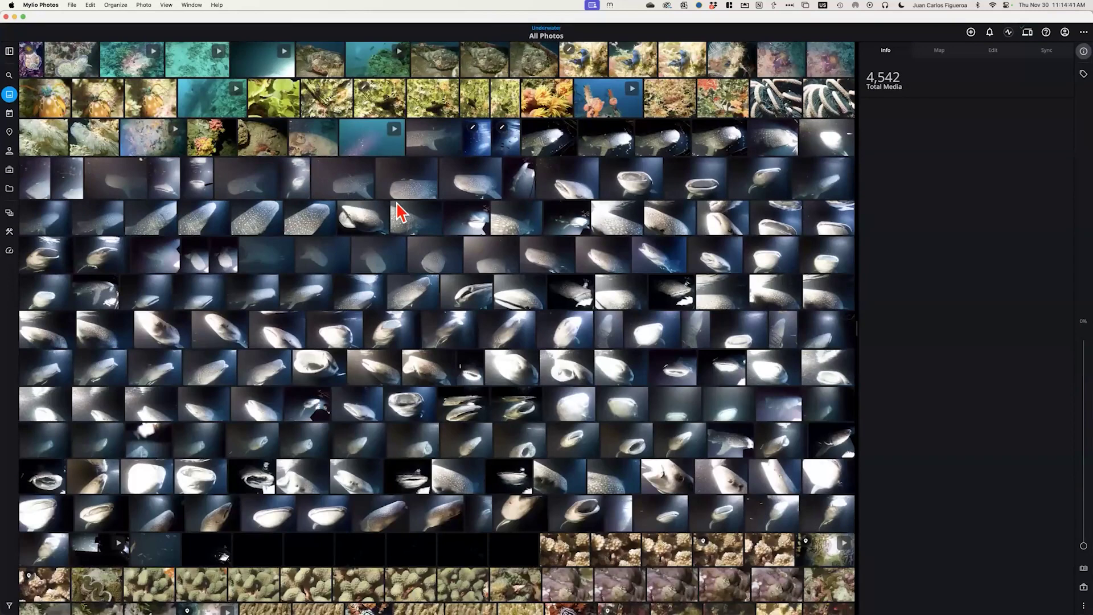
{"action": "scroll", "coordinate": [402, 213], "scroll_direction": "up", "scroll_amount": 15}
{"action": "scroll", "coordinate": [401, 212], "scroll_direction": "down", "scroll_amount": 15}
{"action": "scroll", "coordinate": [402, 213], "scroll_direction": "down", "scroll_amount": 5}
{"action": "scroll", "coordinate": [401, 213], "scroll_direction": "down", "scroll_amount": 3}
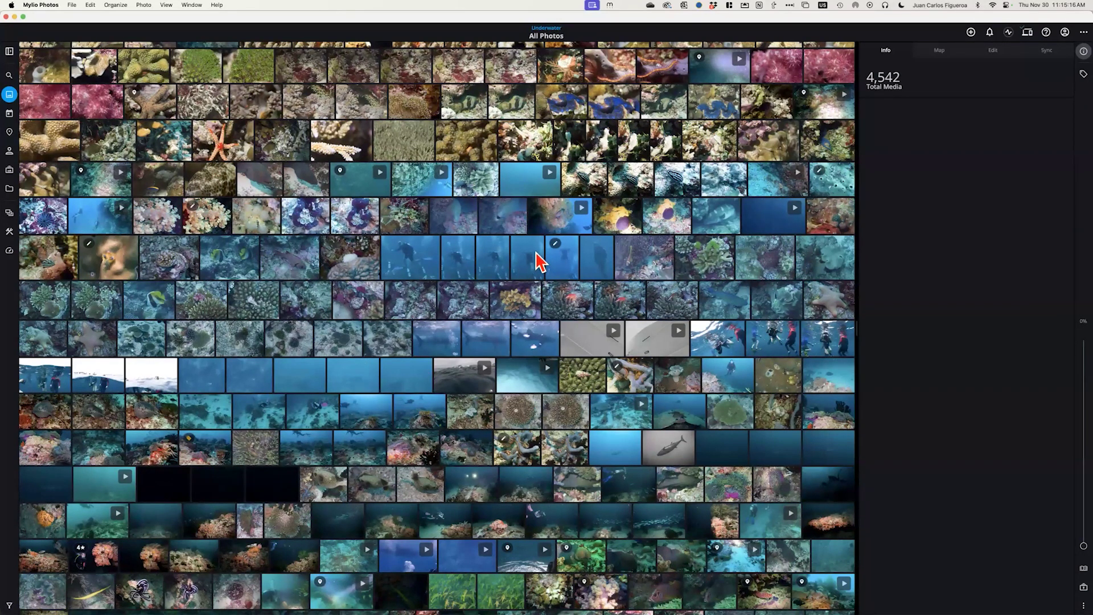
Show the Underwater Space as calendar year tiles, scrolled back to the 2000s
{"action": "left_click", "coordinate": [10, 113]}
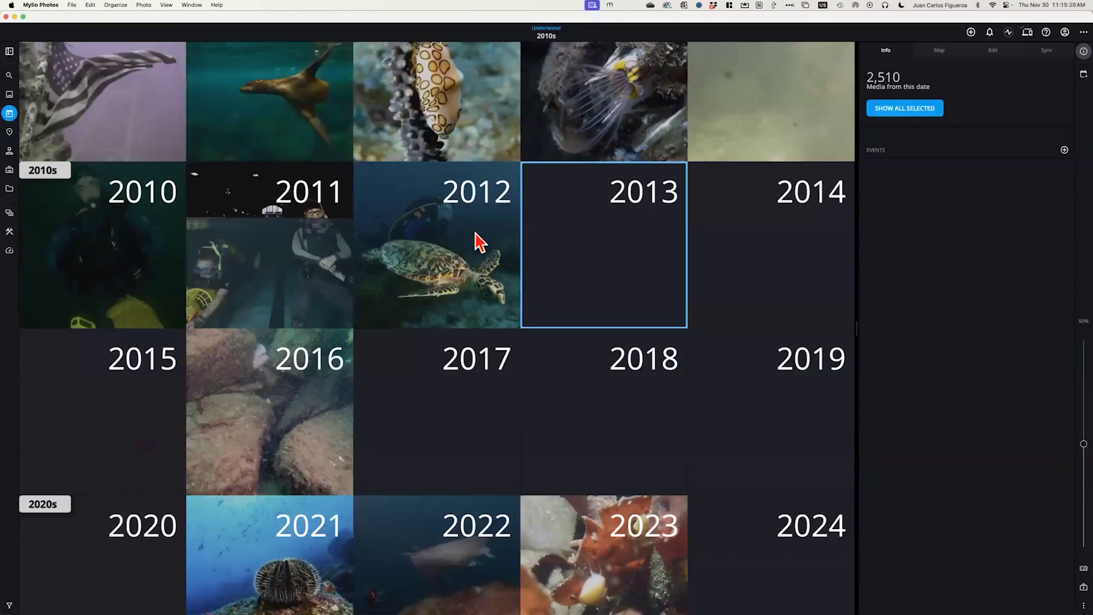
{"action": "scroll", "coordinate": [477, 241], "scroll_direction": "down", "scroll_amount": 2}
{"action": "scroll", "coordinate": [477, 242], "scroll_direction": "down", "scroll_amount": 2}
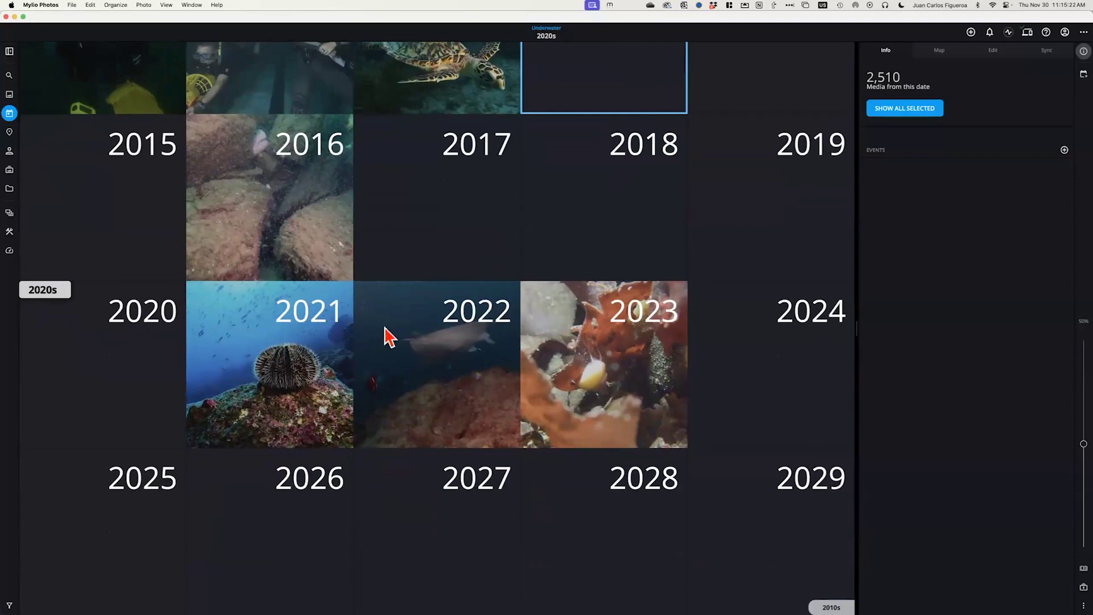
{"action": "scroll", "coordinate": [444, 303], "scroll_direction": "up", "scroll_amount": 2}
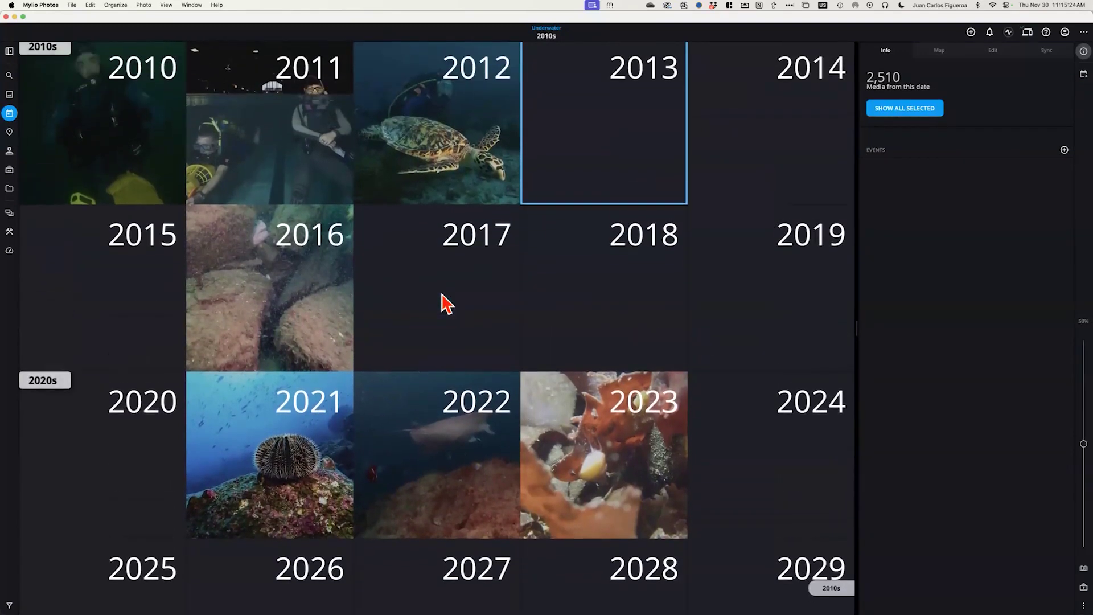
{"action": "scroll", "coordinate": [444, 303], "scroll_direction": "up", "scroll_amount": 1}
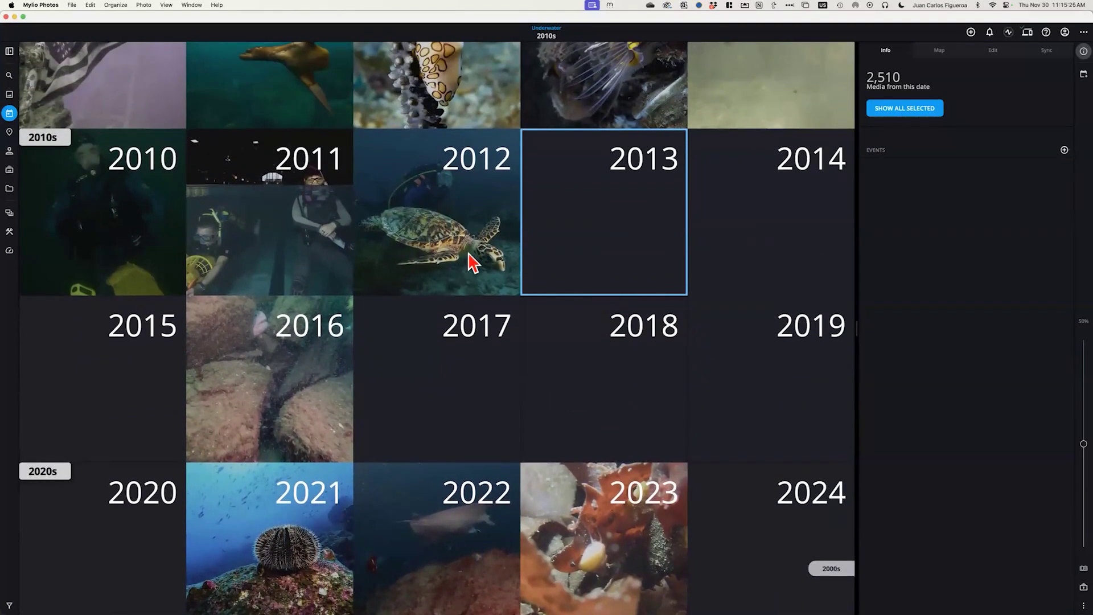
{"action": "scroll", "coordinate": [477, 257], "scroll_direction": "up", "scroll_amount": 2}
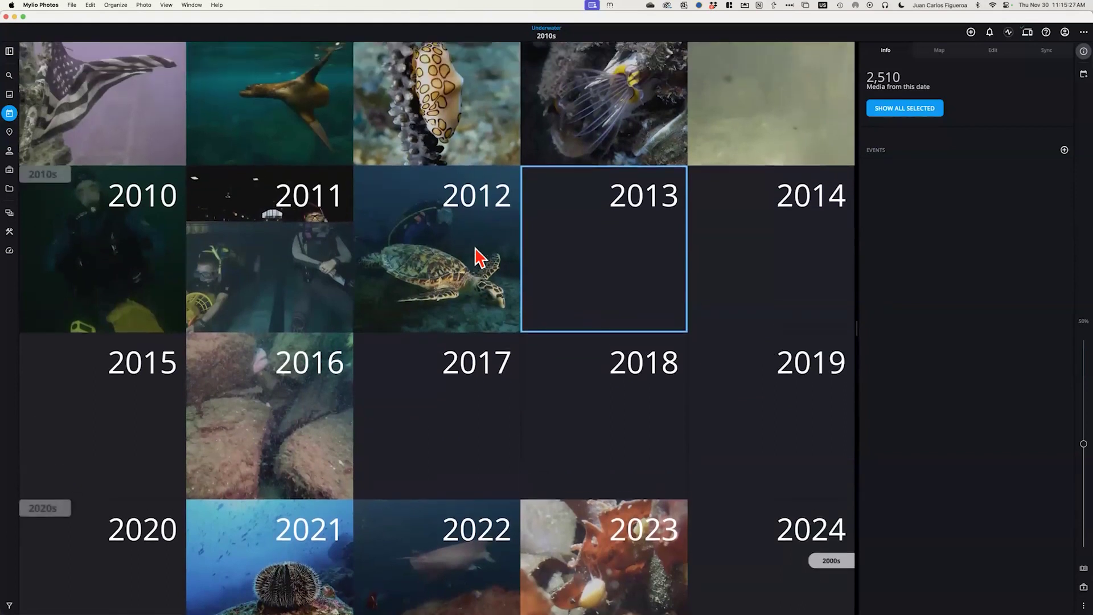
{"action": "scroll", "coordinate": [477, 257], "scroll_direction": "up", "scroll_amount": 4}
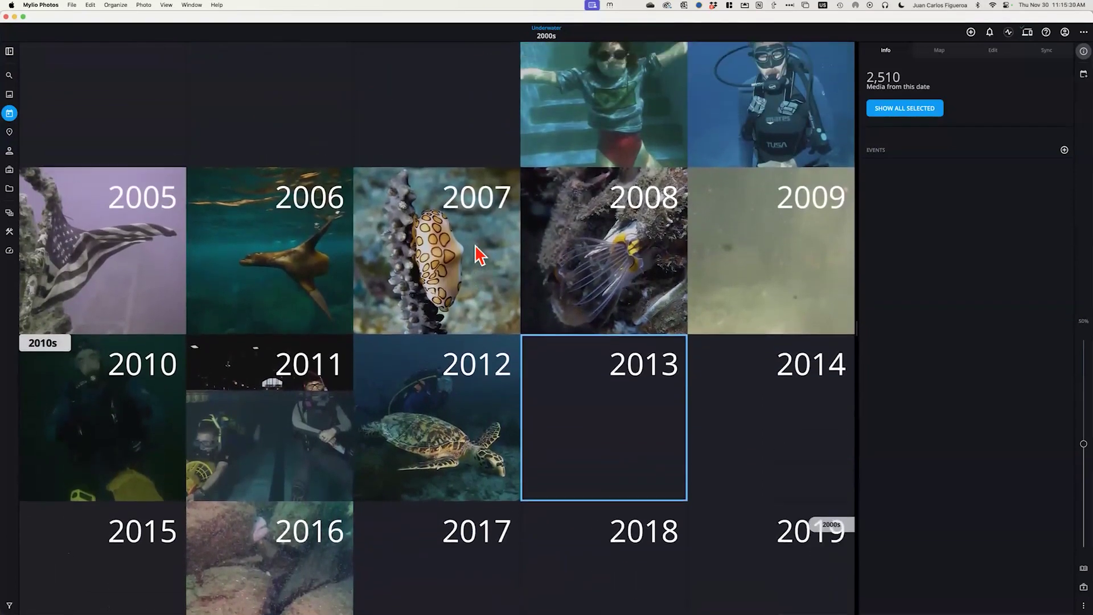
{"action": "scroll", "coordinate": [477, 258], "scroll_direction": "up", "scroll_amount": 5}
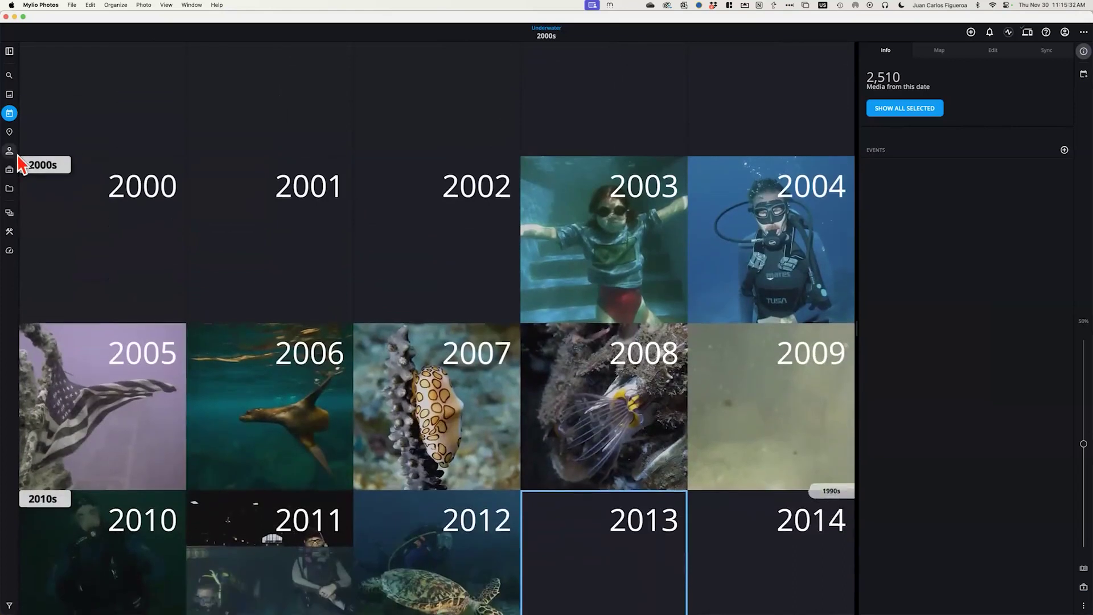
Open the Underwater map and pan across Europe, Africa and India before settling on the Americas
{"action": "left_click", "coordinate": [9, 132]}
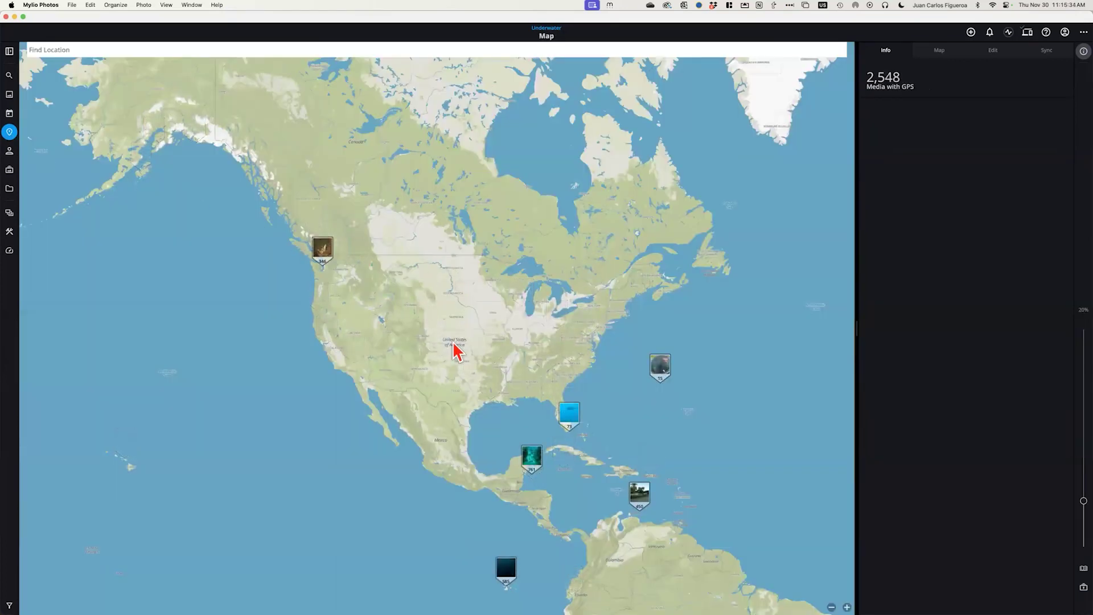
{"action": "left_click_drag", "start_coordinate": [456, 344], "coordinate": [412, 283]}
{"action": "scroll", "coordinate": [411, 282], "scroll_direction": "down", "scroll_amount": 2}
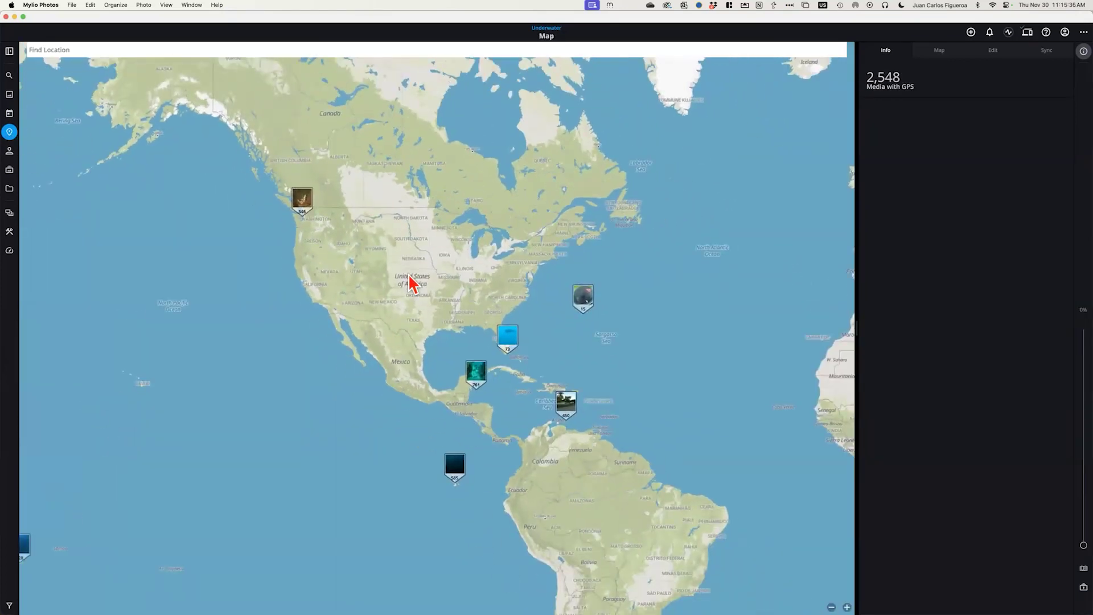
{"action": "left_click_drag", "start_coordinate": [548, 375], "coordinate": [404, 189]}
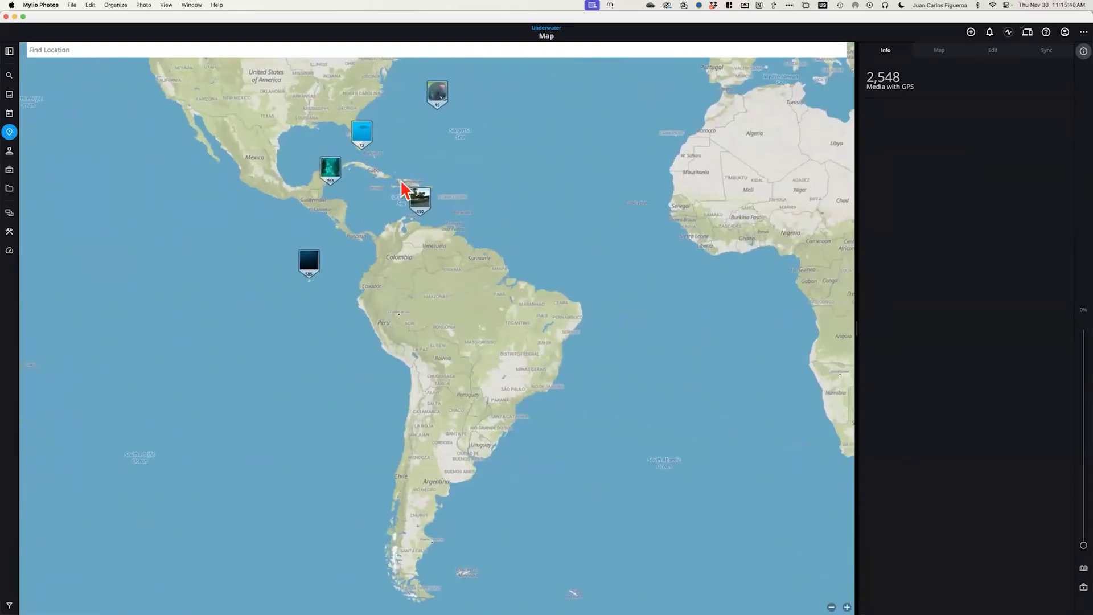
{"action": "left_click_drag", "start_coordinate": [625, 310], "coordinate": [353, 305]}
{"action": "left_click_drag", "start_coordinate": [695, 309], "coordinate": [476, 349]}
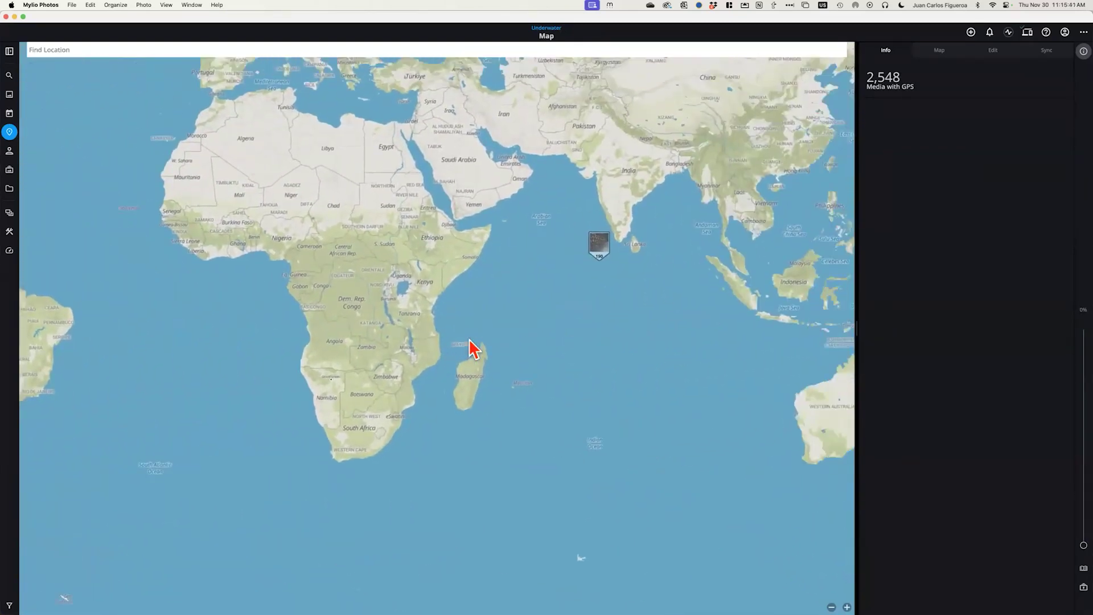
{"action": "left_click_drag", "start_coordinate": [133, 259], "coordinate": [647, 395]}
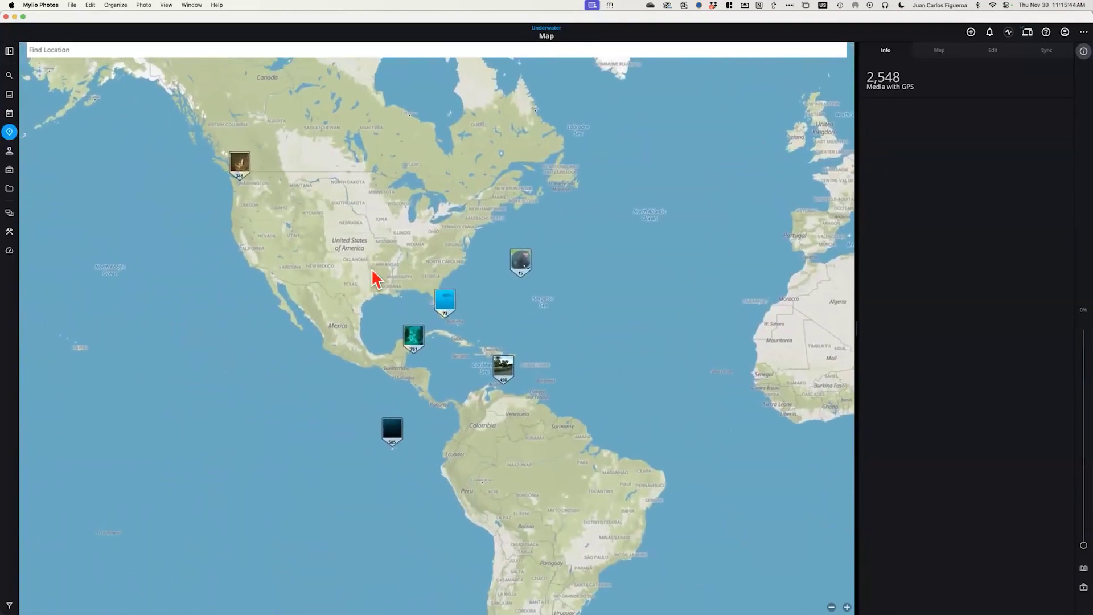
{"action": "left_click_drag", "start_coordinate": [370, 280], "coordinate": [411, 287]}
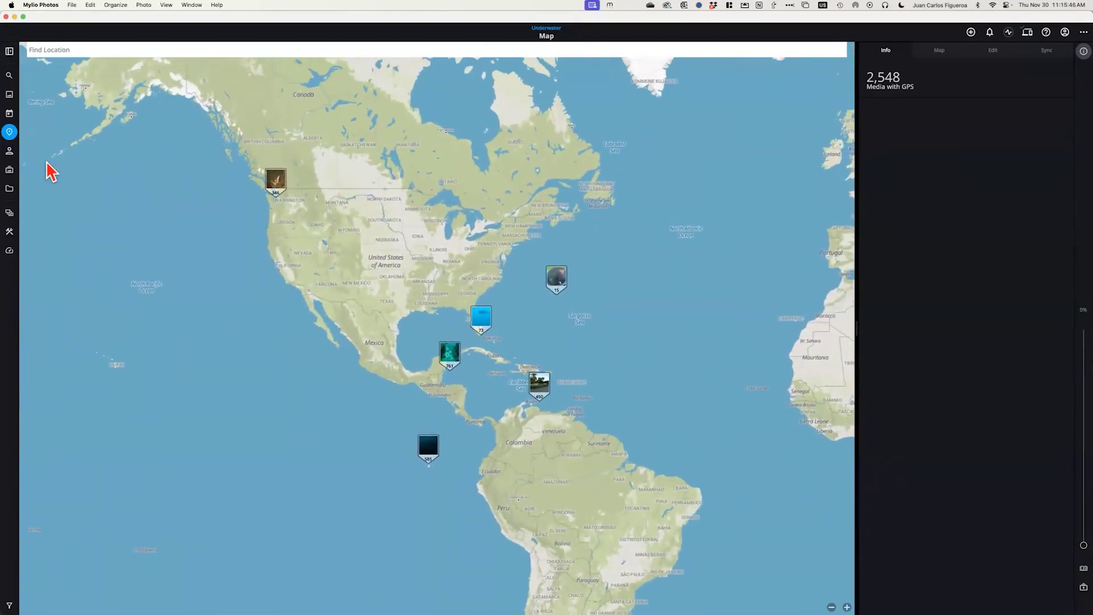
Glance at the People view, then return to the calendar's 2000–2014 year tiles
{"action": "left_click", "coordinate": [9, 152]}
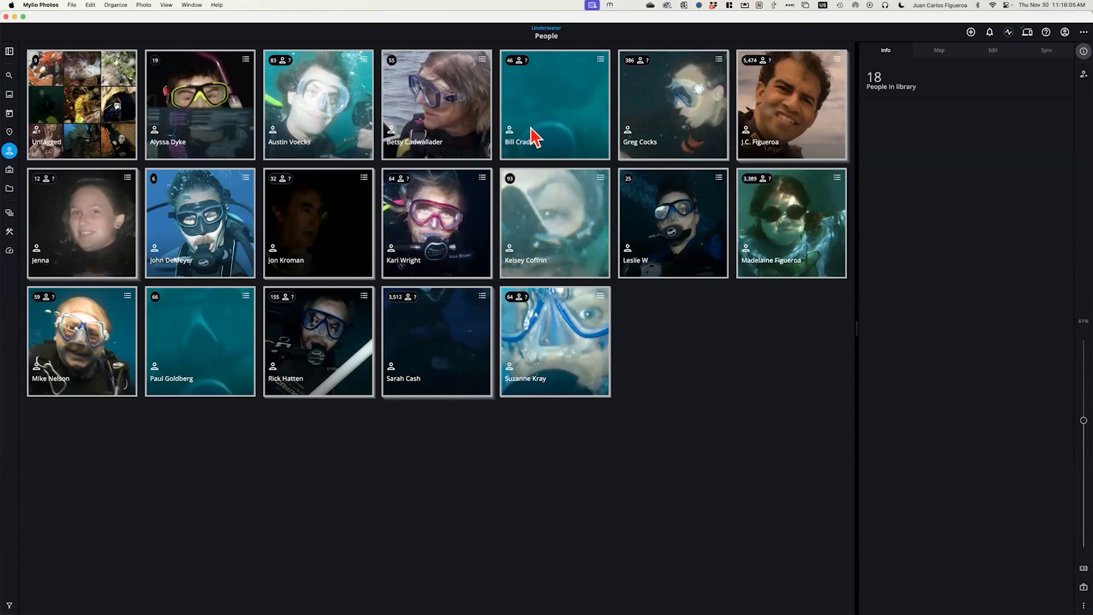
{"action": "left_click", "coordinate": [9, 114]}
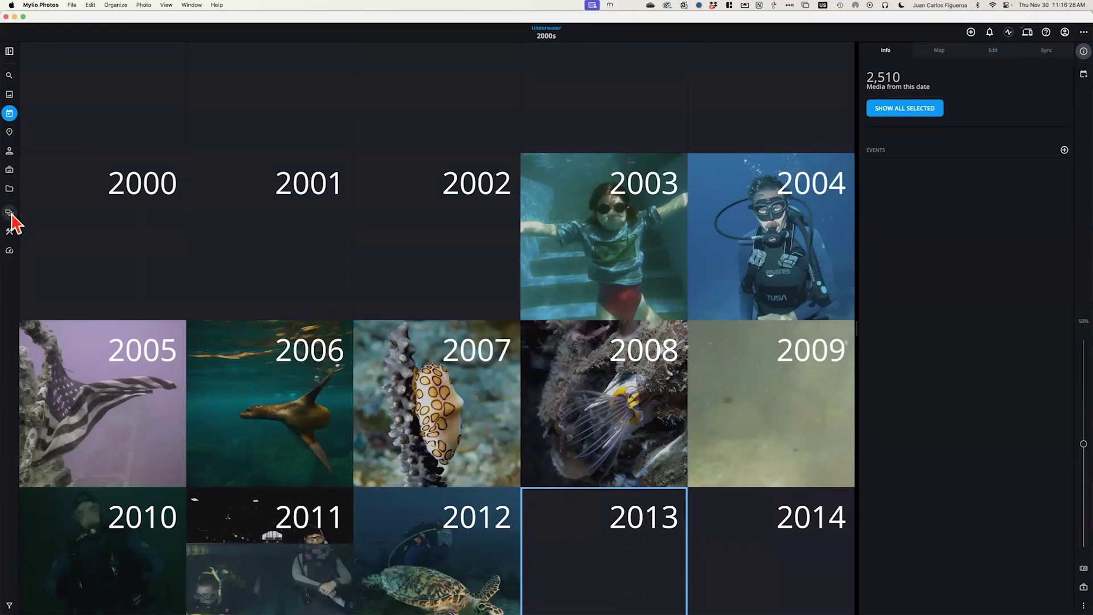
Switch from the Underwater space to the Family space
{"action": "left_click", "coordinate": [10, 212]}
{"action": "left_click", "coordinate": [637, 415]}
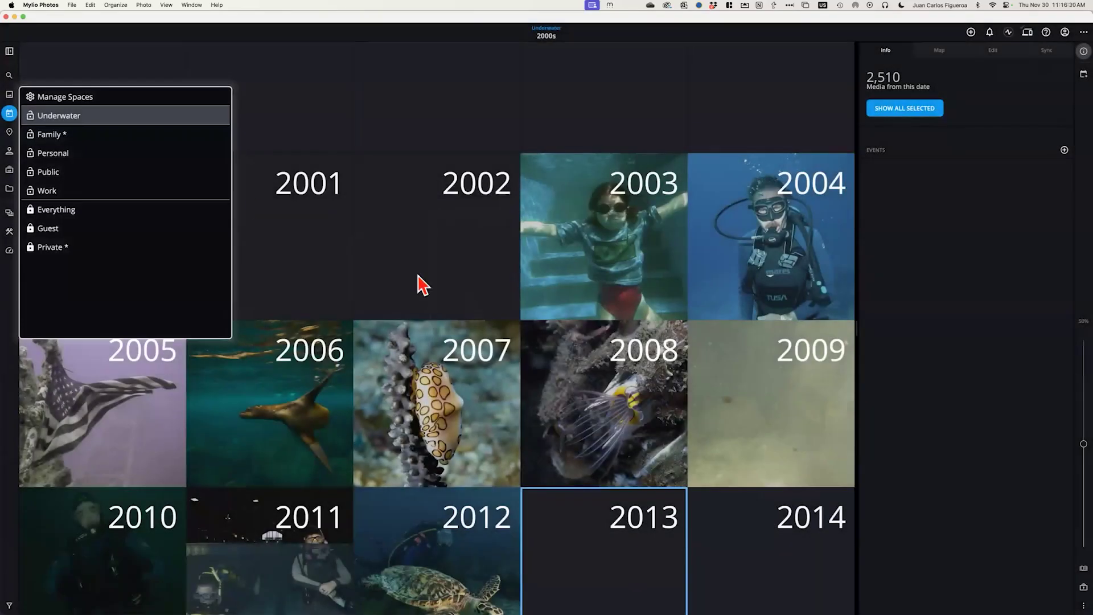
{"action": "left_click", "coordinate": [54, 139]}
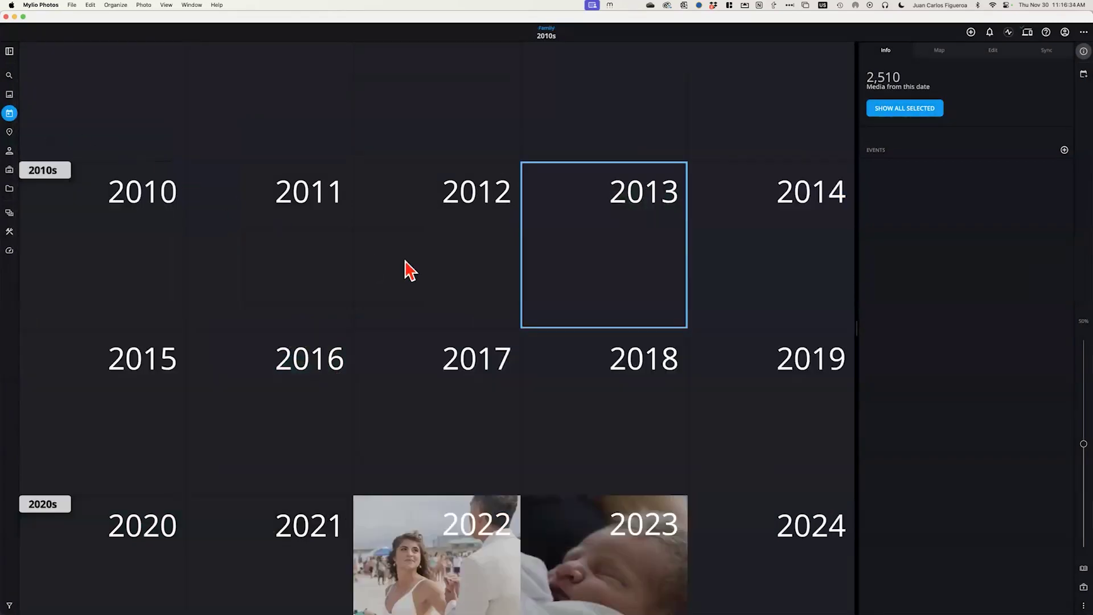
{"action": "scroll", "coordinate": [422, 260], "scroll_direction": "down", "scroll_amount": 2}
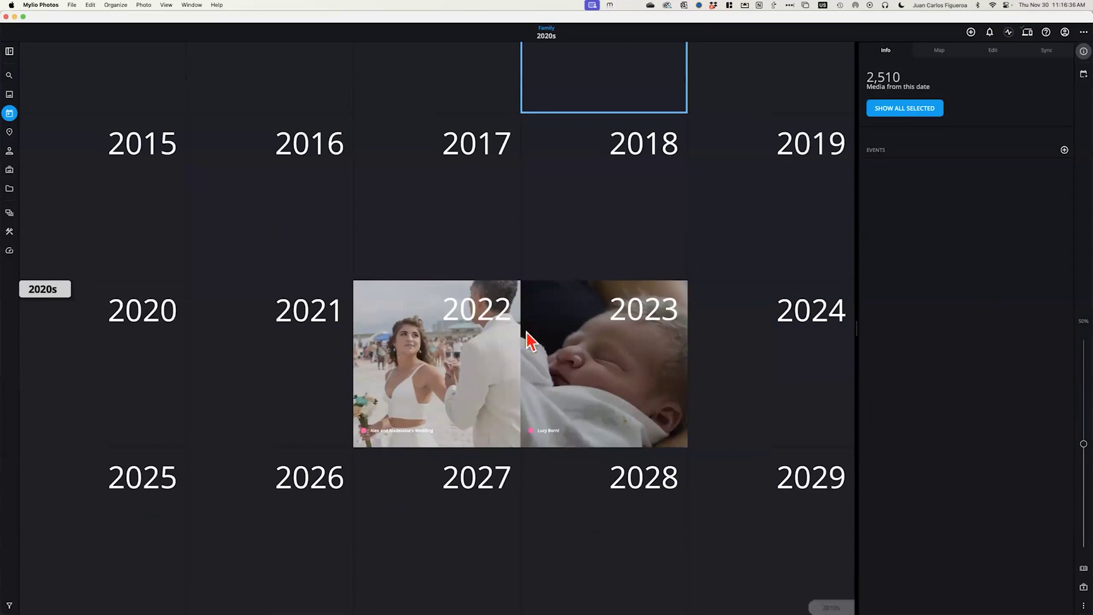
{"action": "scroll", "coordinate": [508, 329], "scroll_direction": "up", "scroll_amount": 10}
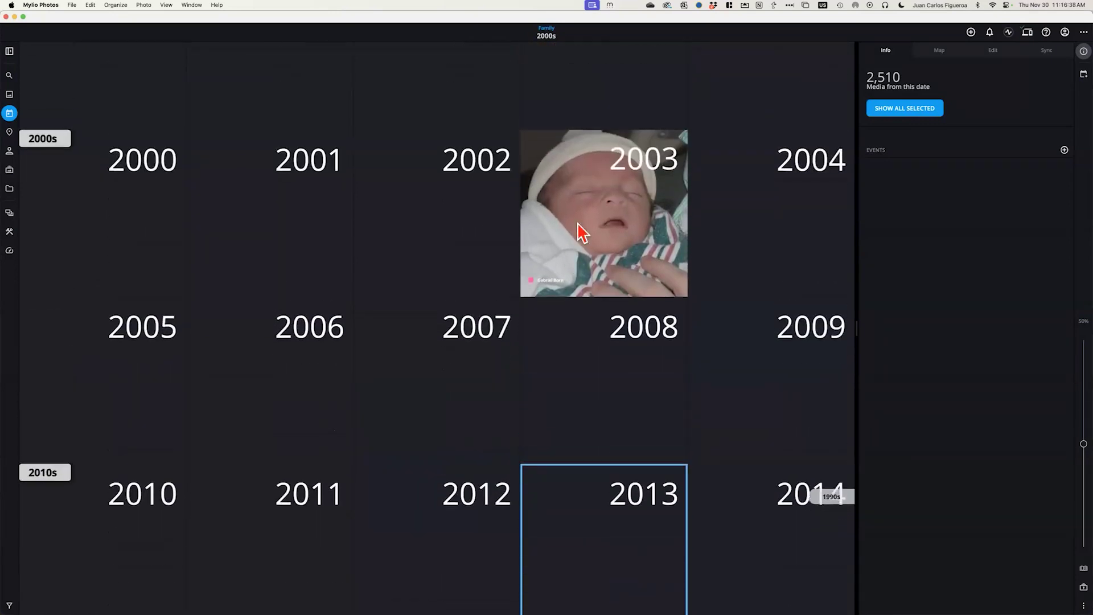
Show the Family space's All Photos grid of 1,054 wedding and beach shots
{"action": "left_click", "coordinate": [9, 94]}
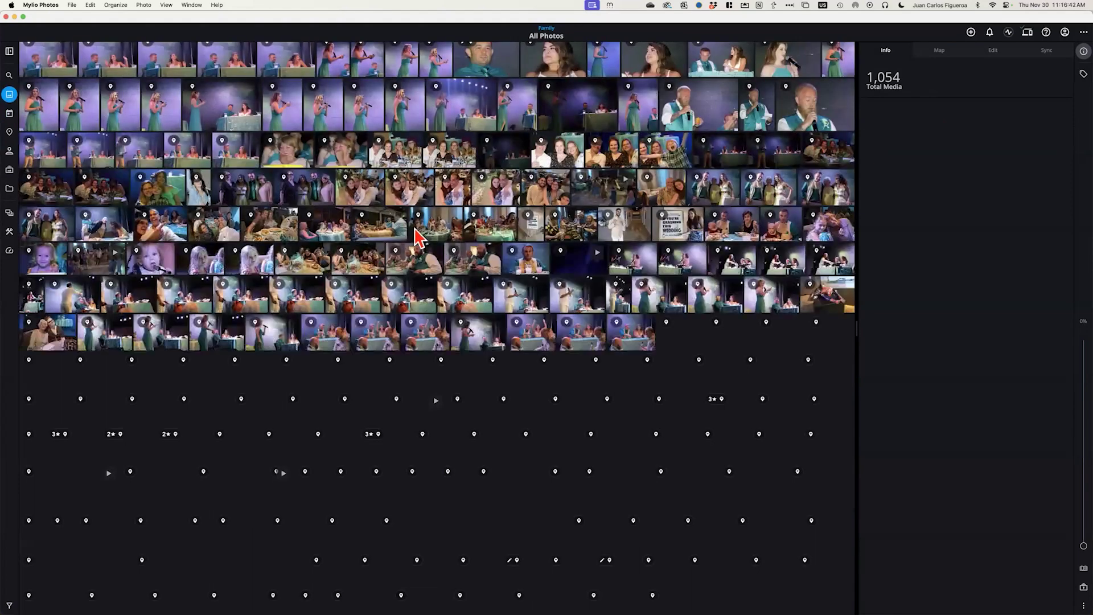
{"action": "scroll", "coordinate": [418, 236], "scroll_direction": "down", "scroll_amount": 20}
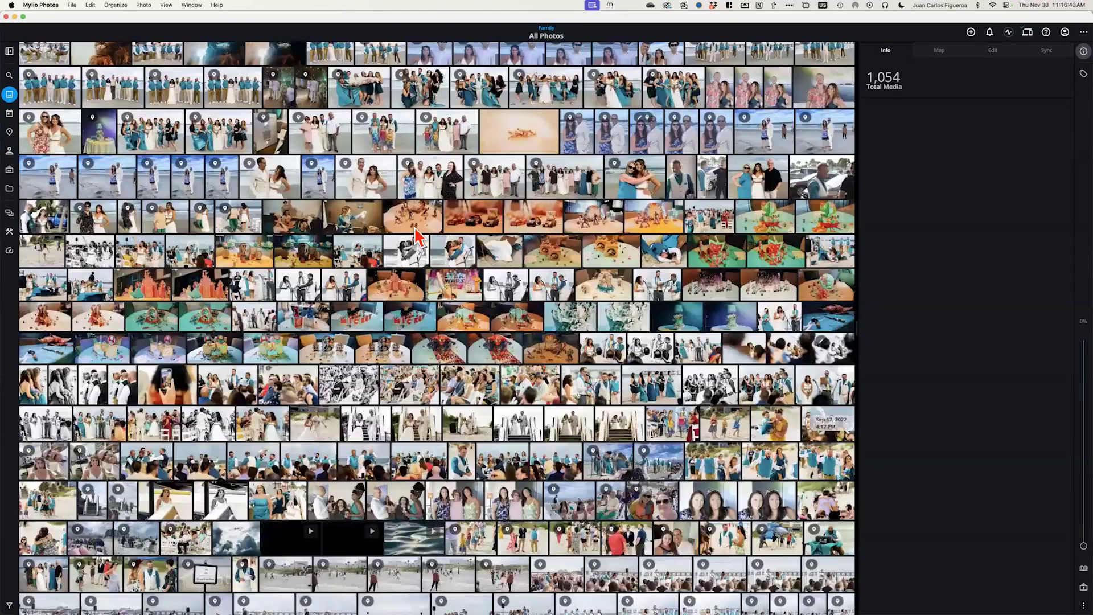
{"action": "scroll", "coordinate": [419, 237], "scroll_direction": "up", "scroll_amount": 5}
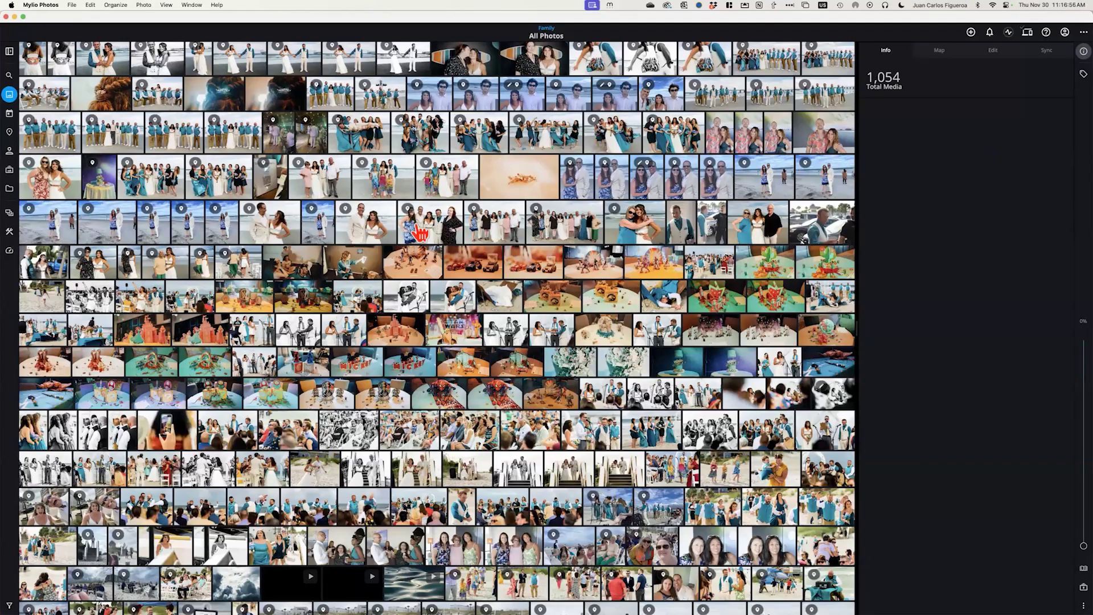
{"action": "key", "text": "cmd+Tab"}
Advance the Keynote presentation to the Creating Categories slide, then return to Mylio Photos
{"action": "key", "text": "super+Tab"}
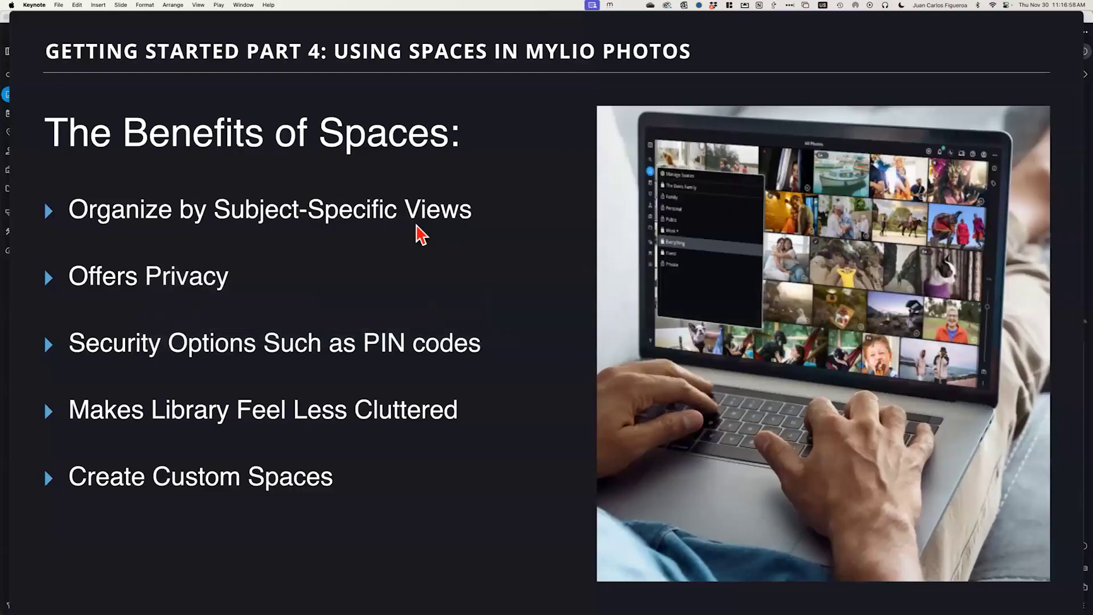
{"action": "key", "text": "Right"}
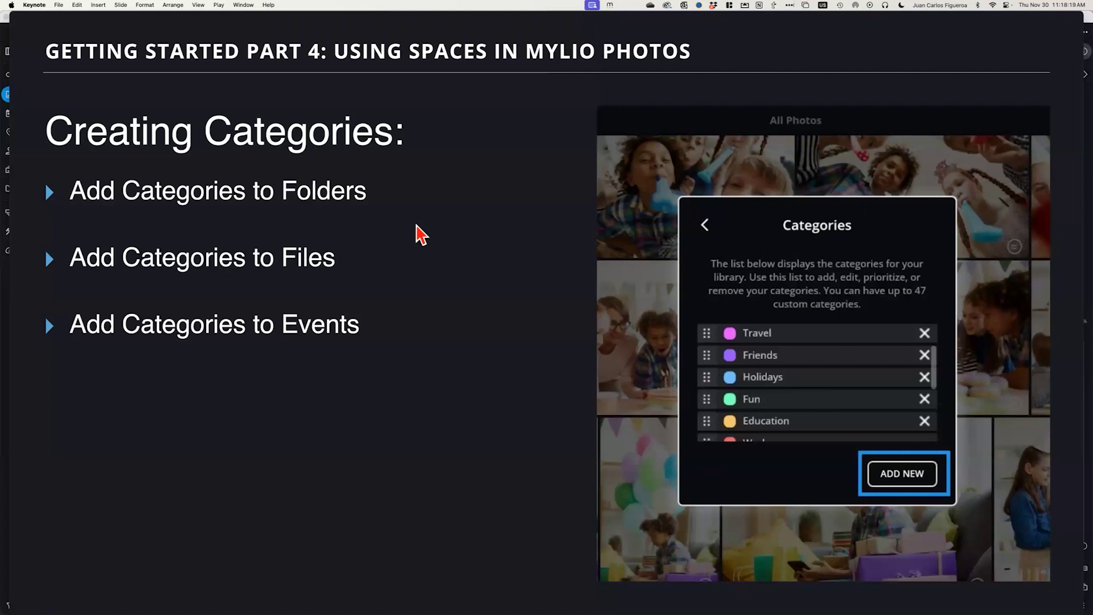
{"action": "key", "text": "super+Tab"}
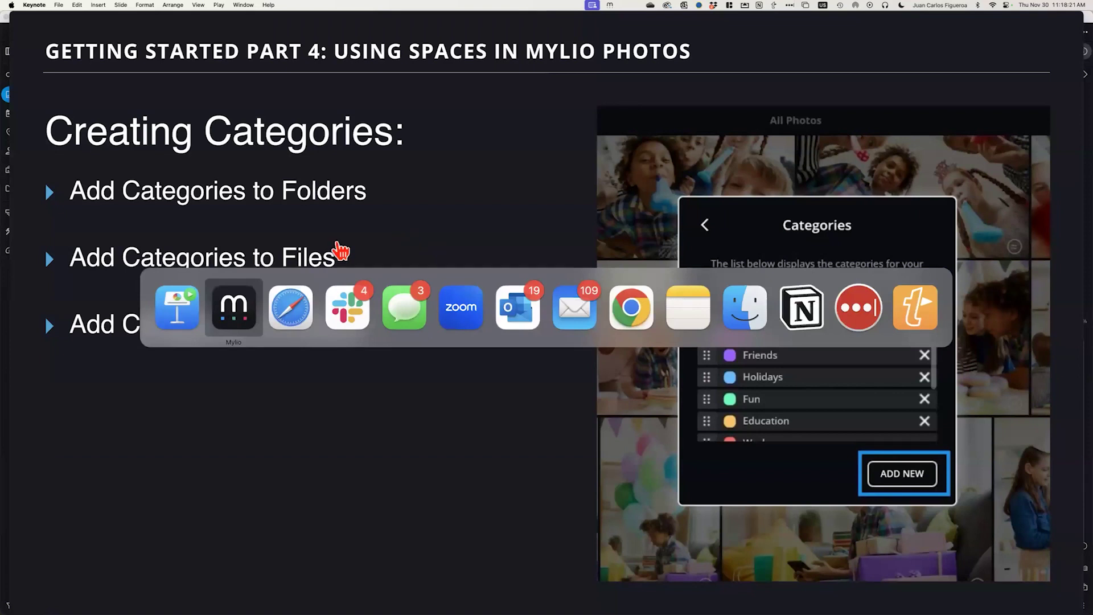
{"action": "left_click", "coordinate": [254, 321]}
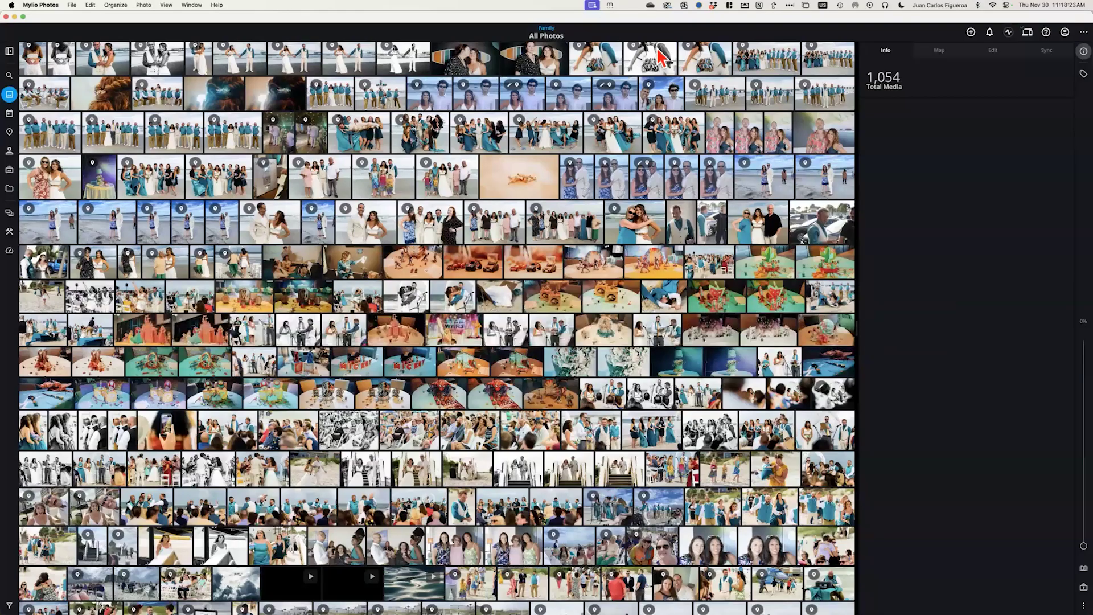
Hide the info panel, switch to the Public space, and show its six top-level folders
{"action": "left_click", "coordinate": [1082, 51]}
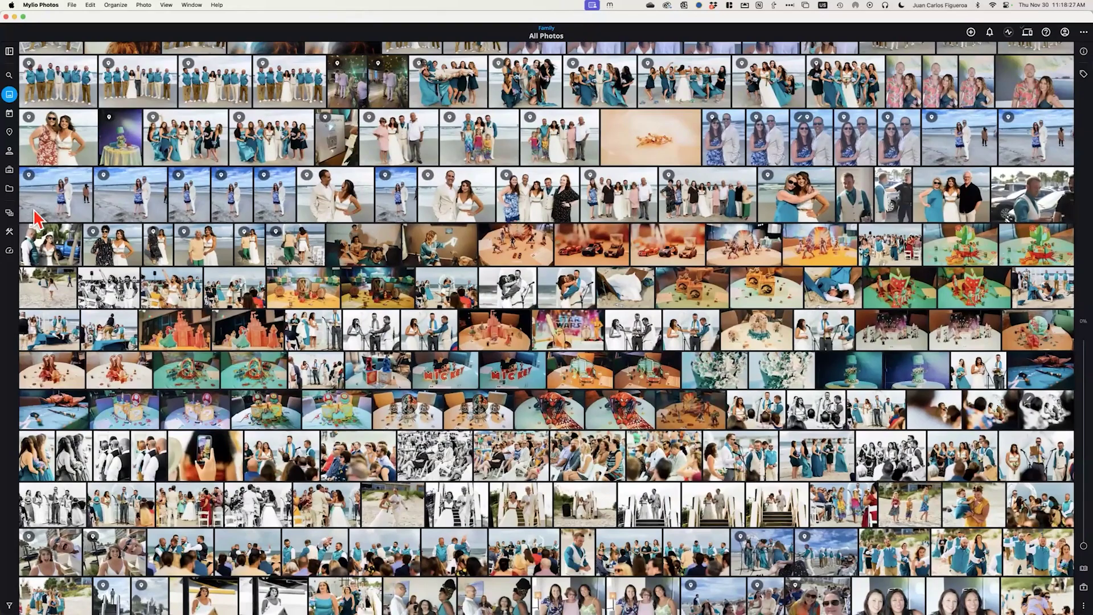
{"action": "left_click", "coordinate": [9, 214]}
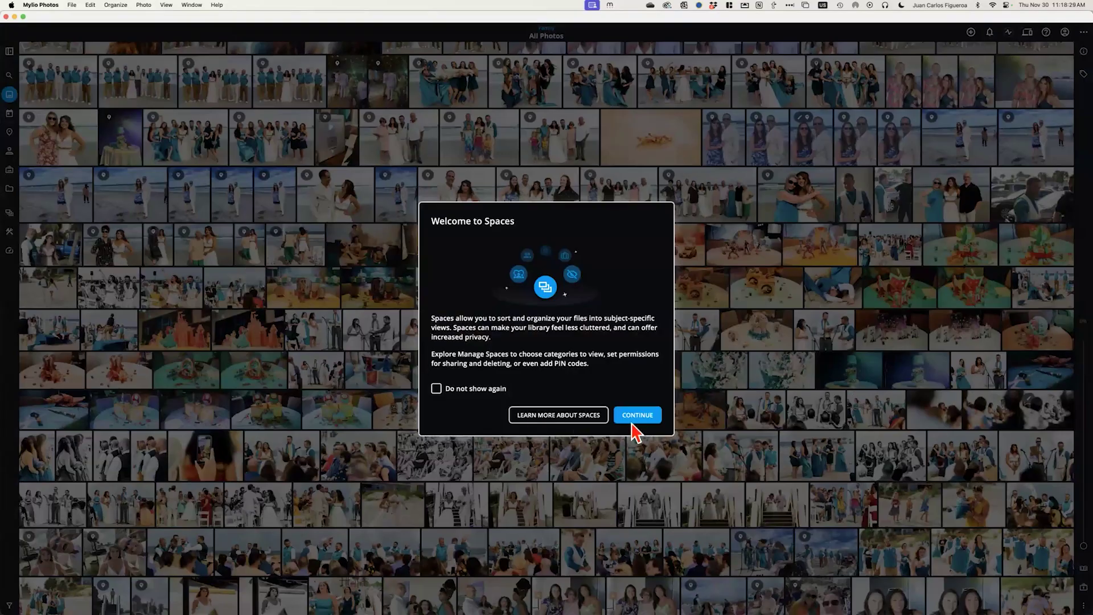
{"action": "left_click", "coordinate": [638, 415]}
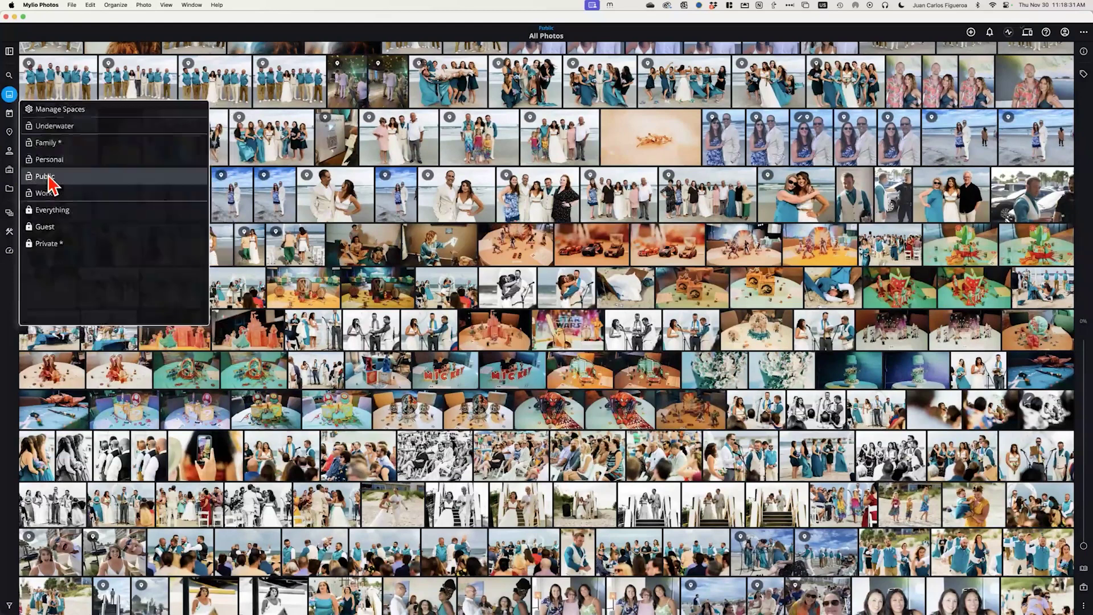
{"action": "left_click", "coordinate": [57, 179]}
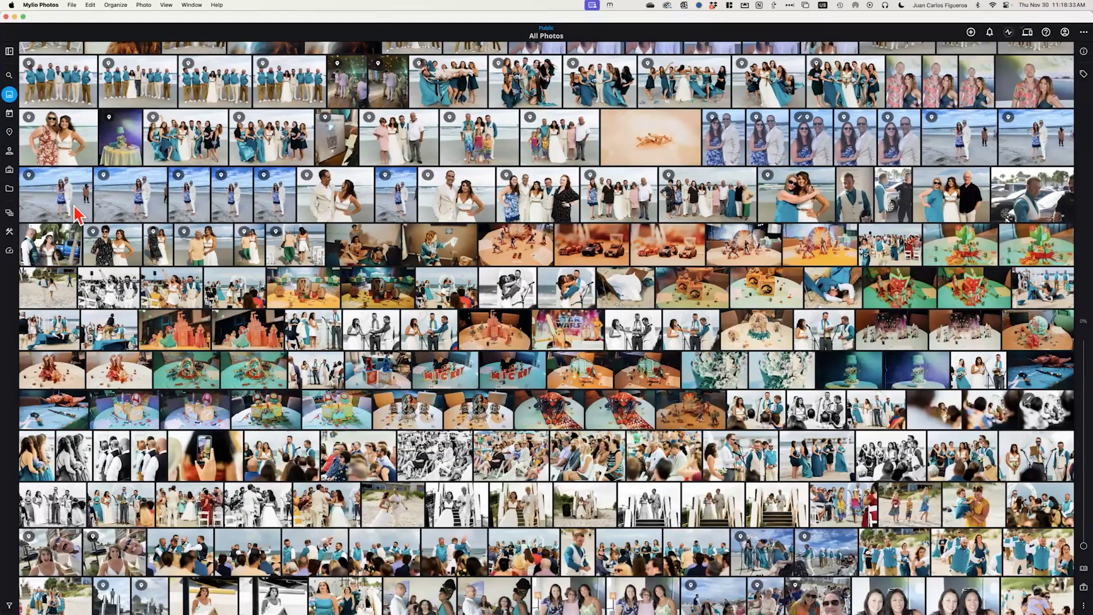
{"action": "left_click", "coordinate": [10, 191]}
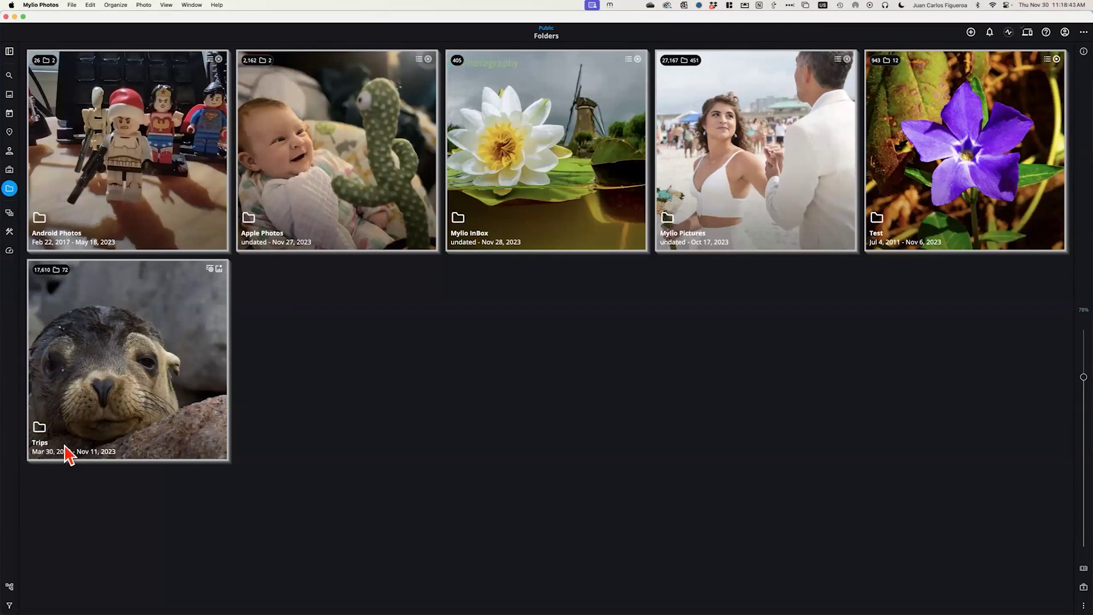
Open the Trips folder and then its Galapagos_2021 subfolder
{"action": "left_click", "coordinate": [129, 356]}
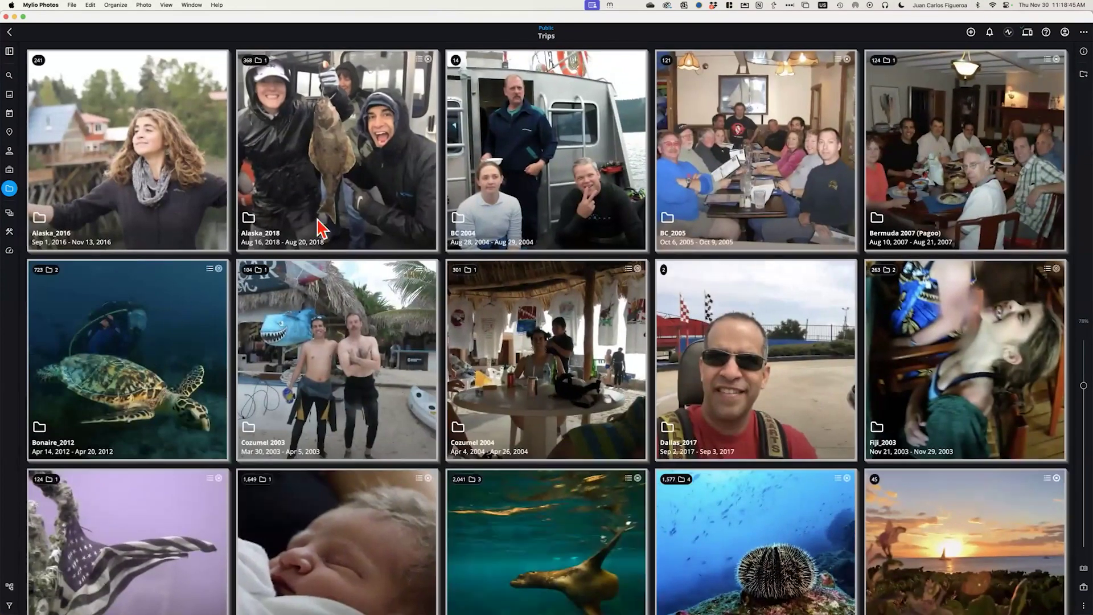
{"action": "scroll", "coordinate": [513, 187], "scroll_direction": "down", "scroll_amount": 2}
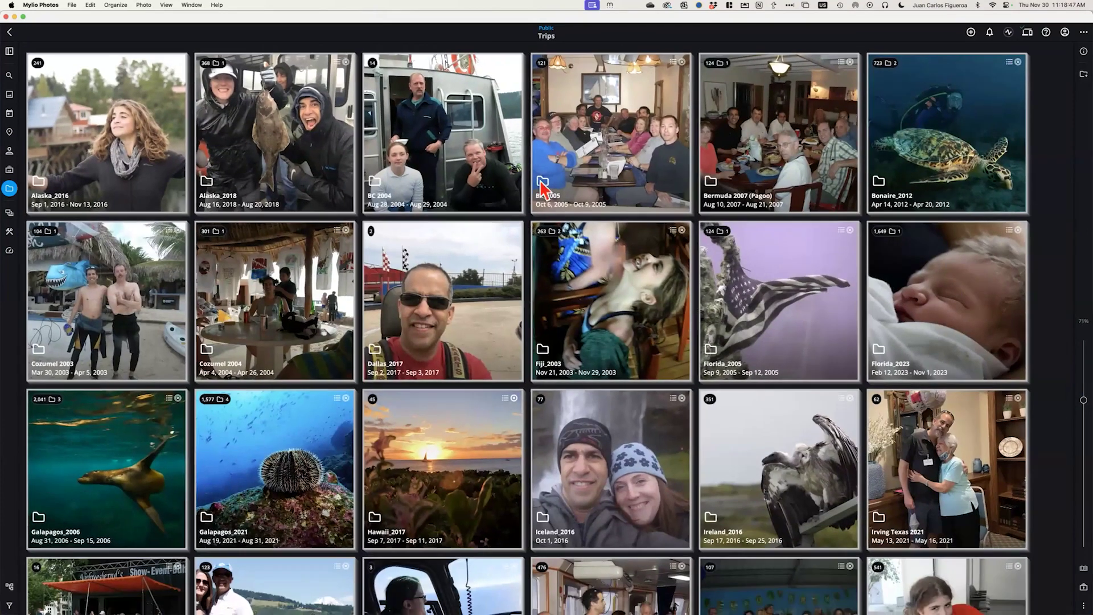
{"action": "scroll", "coordinate": [459, 319], "scroll_direction": "down", "scroll_amount": 2}
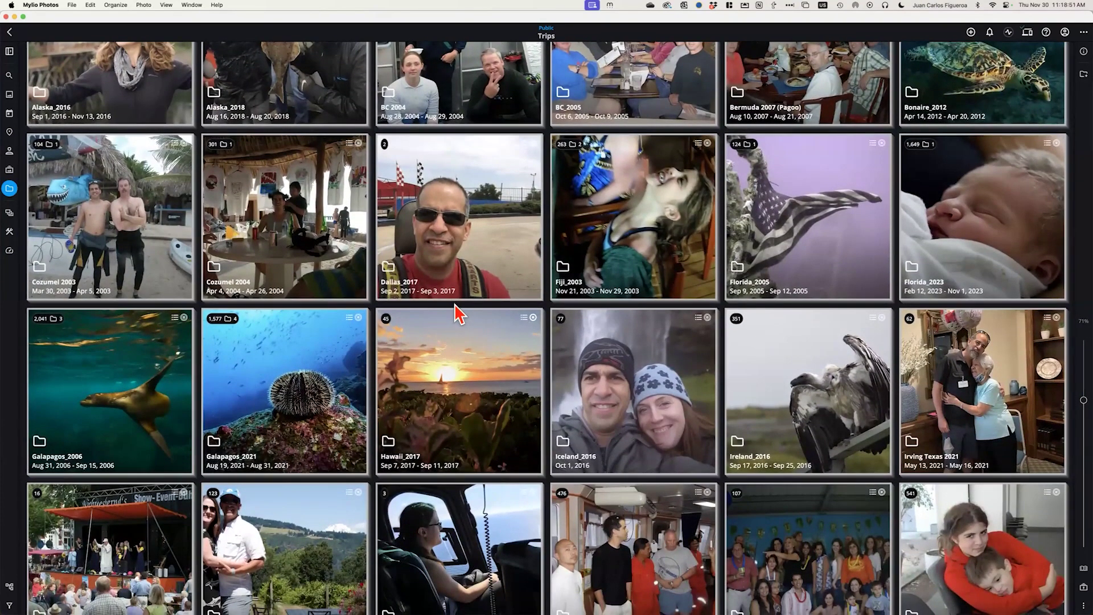
{"action": "left_click", "coordinate": [277, 373]}
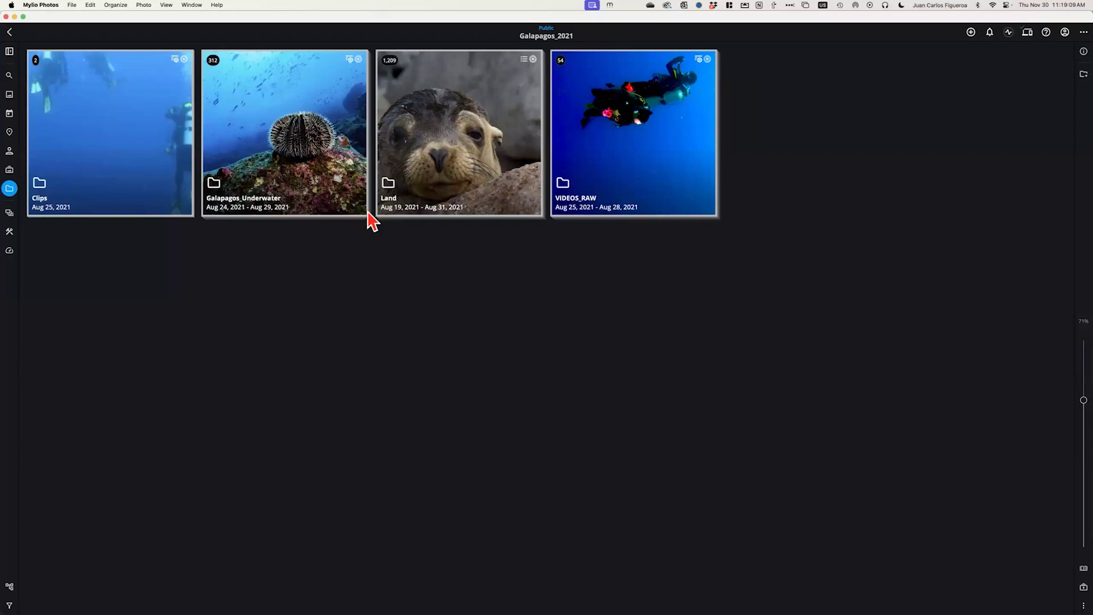
{"action": "scroll", "coordinate": [373, 222], "scroll_direction": "up", "scroll_amount": 5}
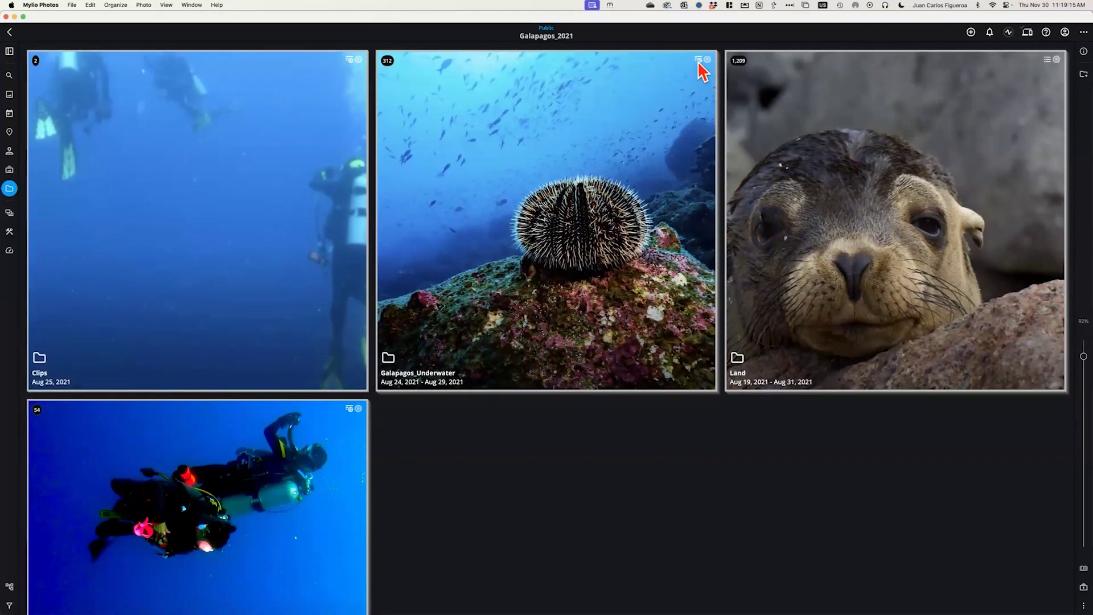
Check that Galapagos_Underwater is categorized Underwater, then go back to Trips
{"action": "left_click", "coordinate": [698, 61]}
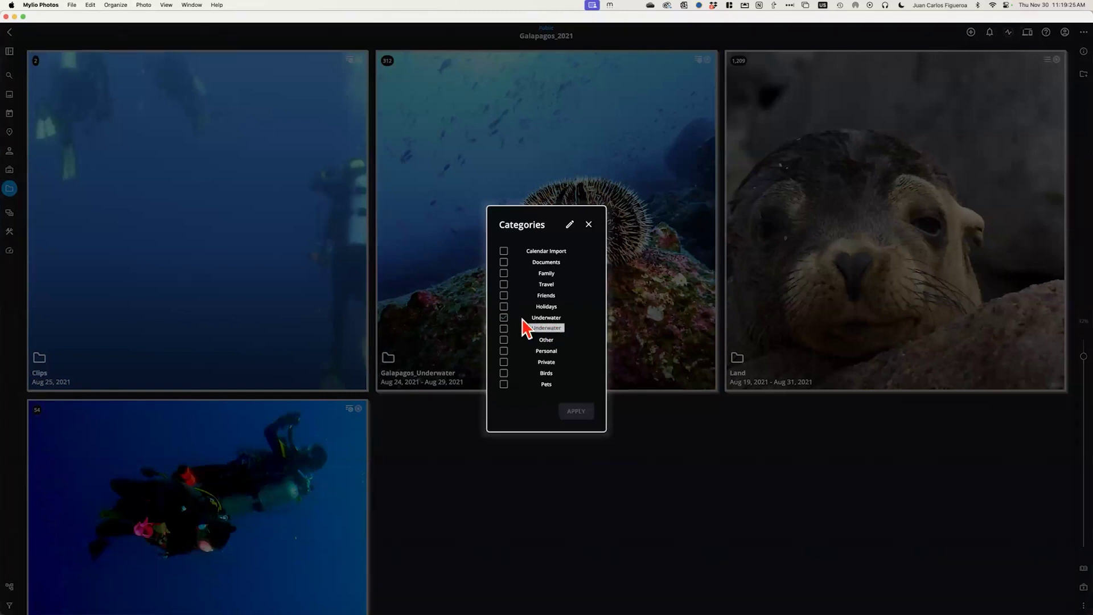
{"action": "left_click", "coordinate": [589, 225]}
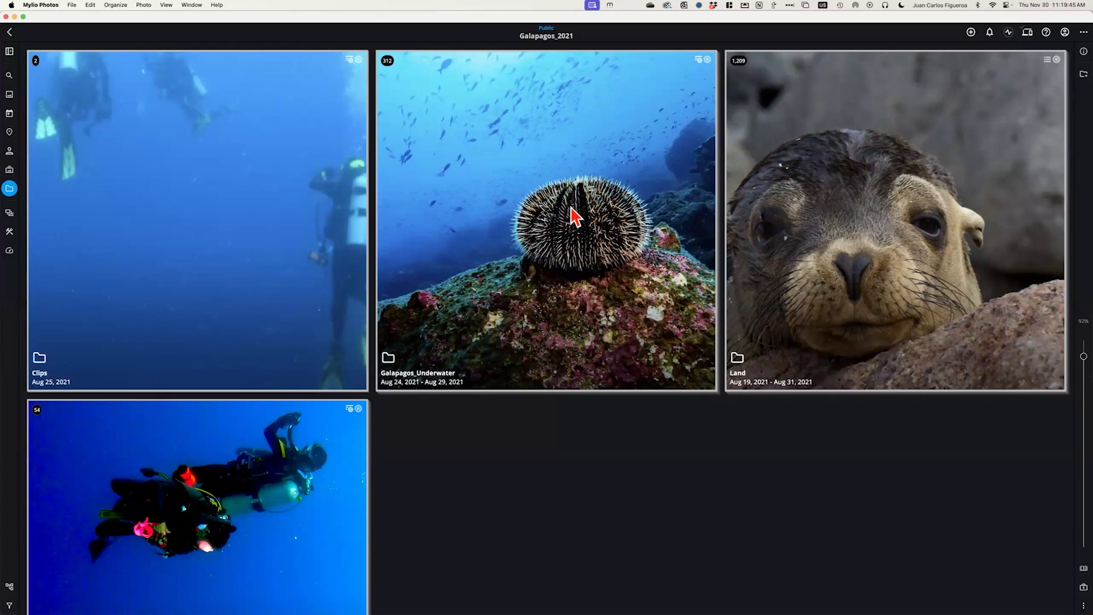
{"action": "scroll", "coordinate": [575, 216], "scroll_direction": "down", "scroll_amount": 3}
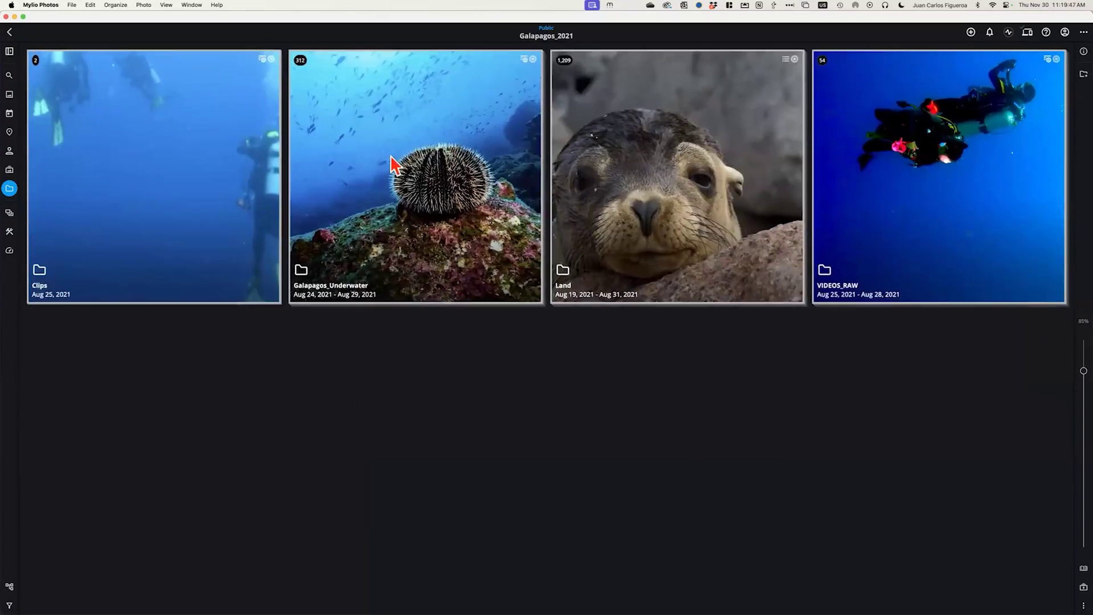
{"action": "left_click", "coordinate": [9, 32]}
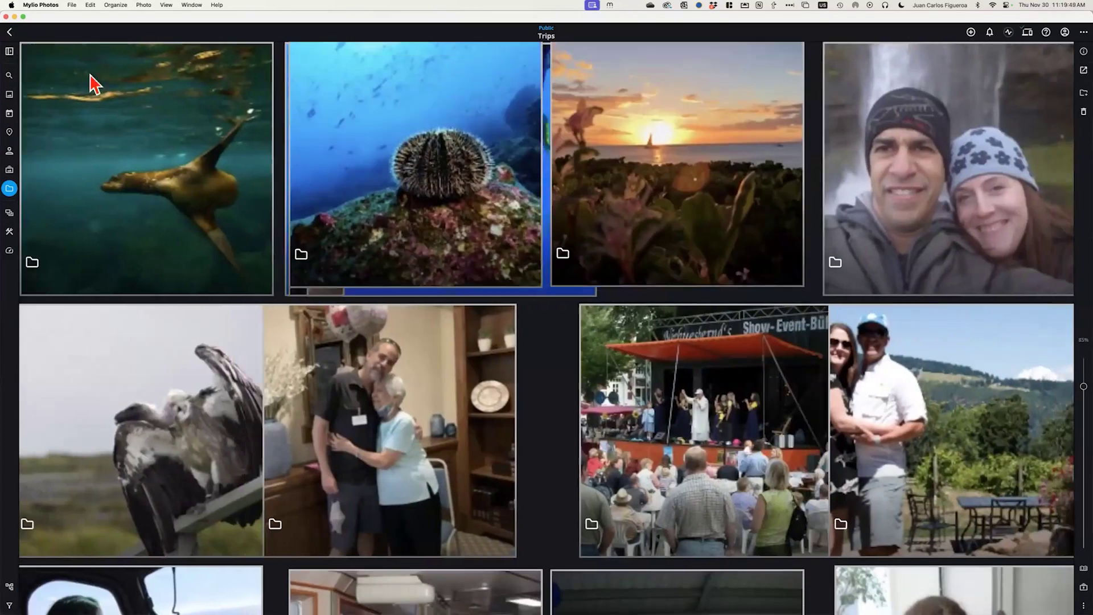
Open Roatan_2007 and confirm Roatan_Underwater carries the Underwater category
{"action": "scroll", "coordinate": [627, 247], "scroll_direction": "down", "scroll_amount": 1}
{"action": "scroll", "coordinate": [627, 247], "scroll_direction": "down", "scroll_amount": 10}
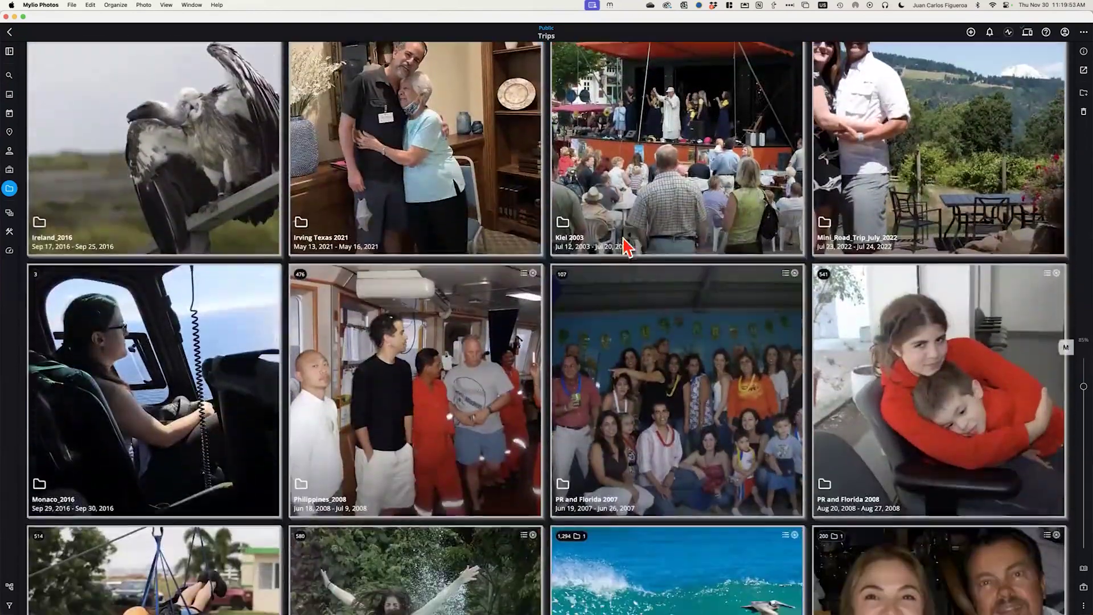
{"action": "scroll", "coordinate": [555, 247], "scroll_direction": "down", "scroll_amount": 8}
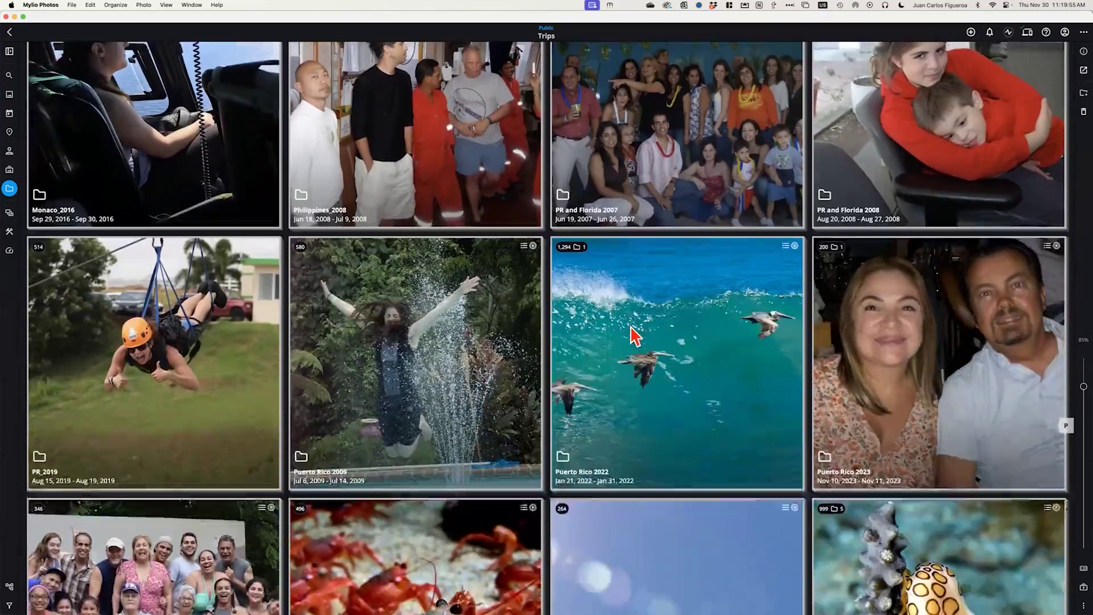
{"action": "scroll", "coordinate": [659, 341], "scroll_direction": "down", "scroll_amount": 4}
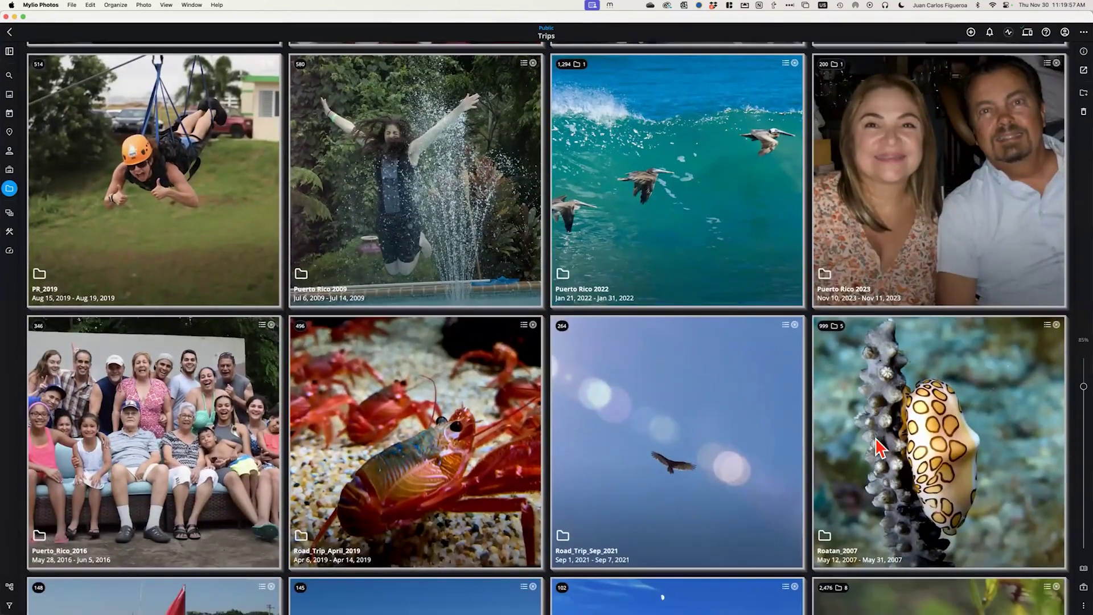
{"action": "left_click", "coordinate": [881, 448]}
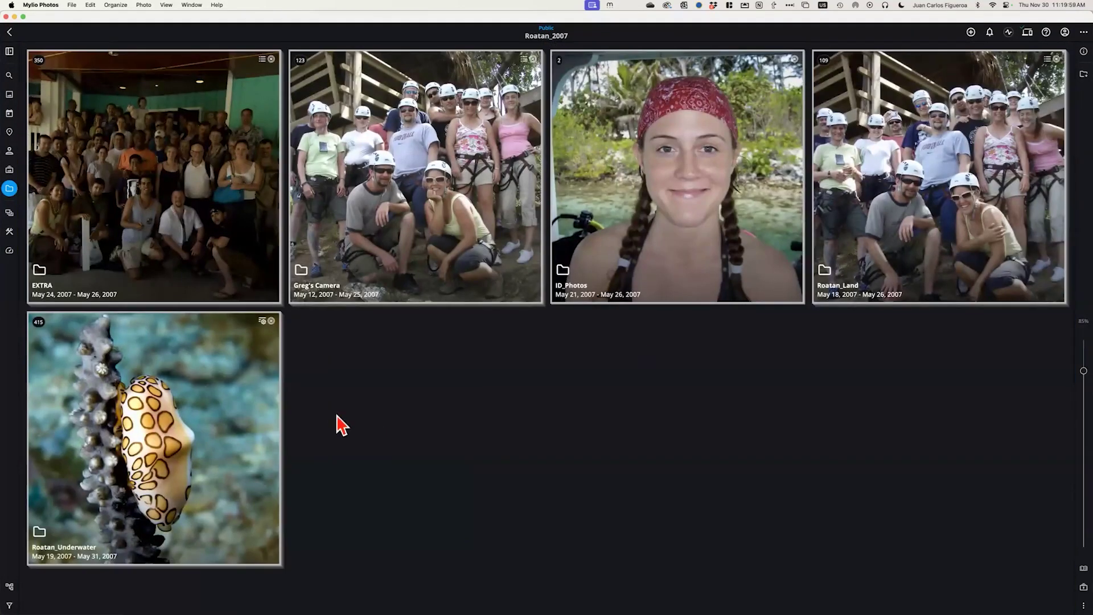
{"action": "left_click", "coordinate": [263, 322]}
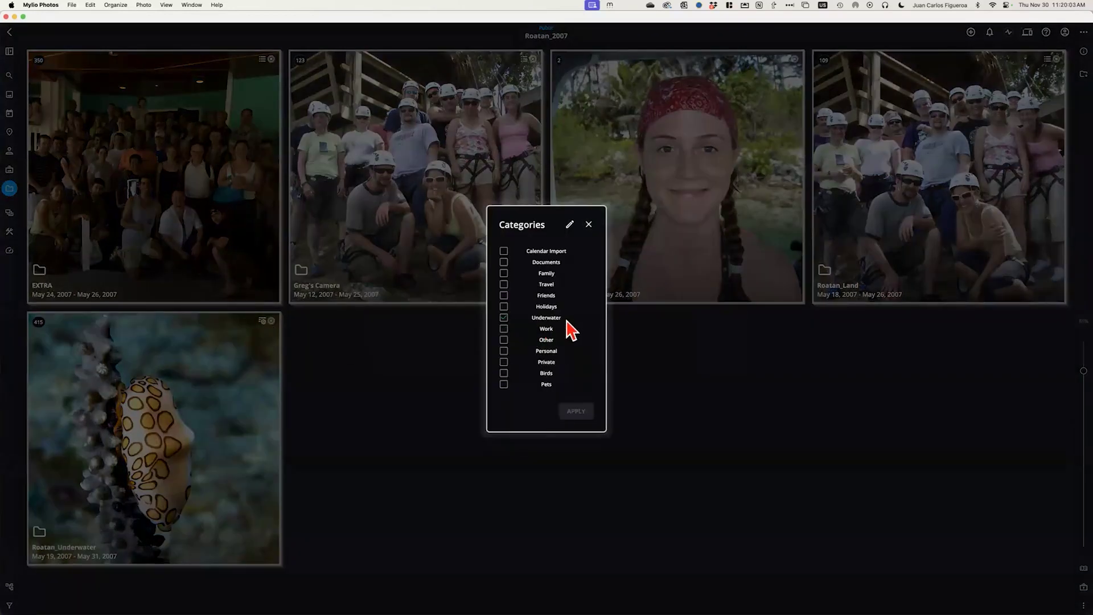
{"action": "left_click", "coordinate": [589, 224]}
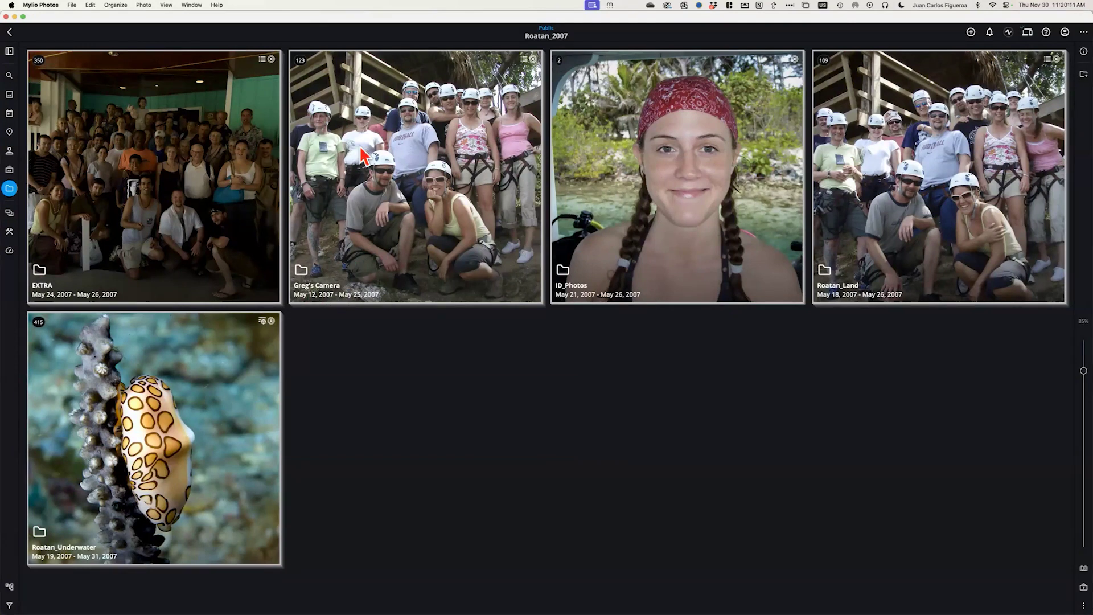
Check that Greg's Camera has no category, then go back up to the top-level Folders
{"action": "left_click", "coordinate": [524, 59]}
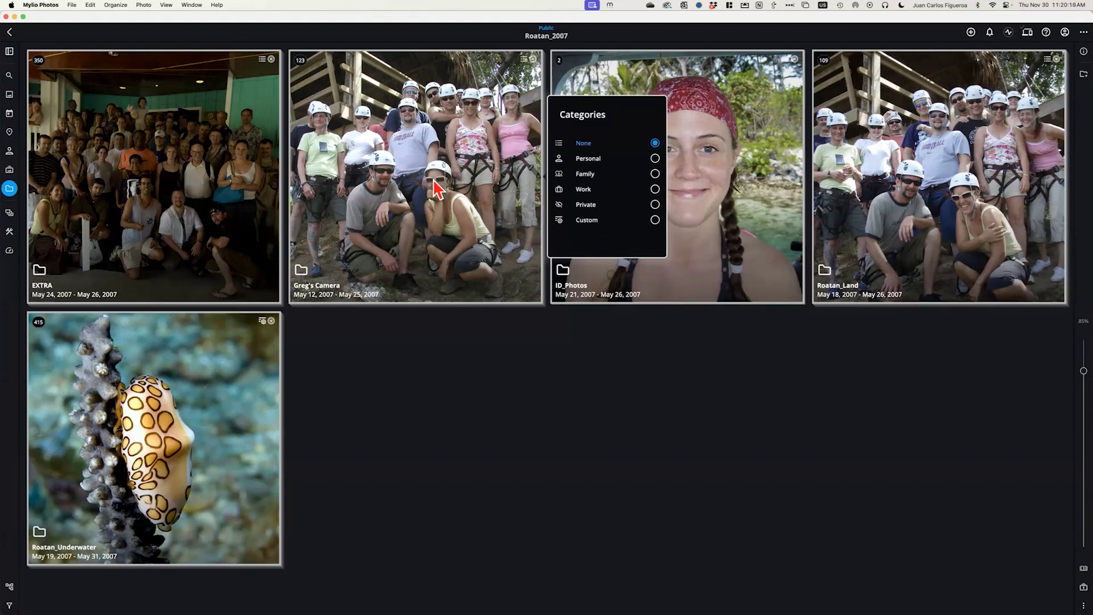
{"action": "left_click", "coordinate": [593, 221]}
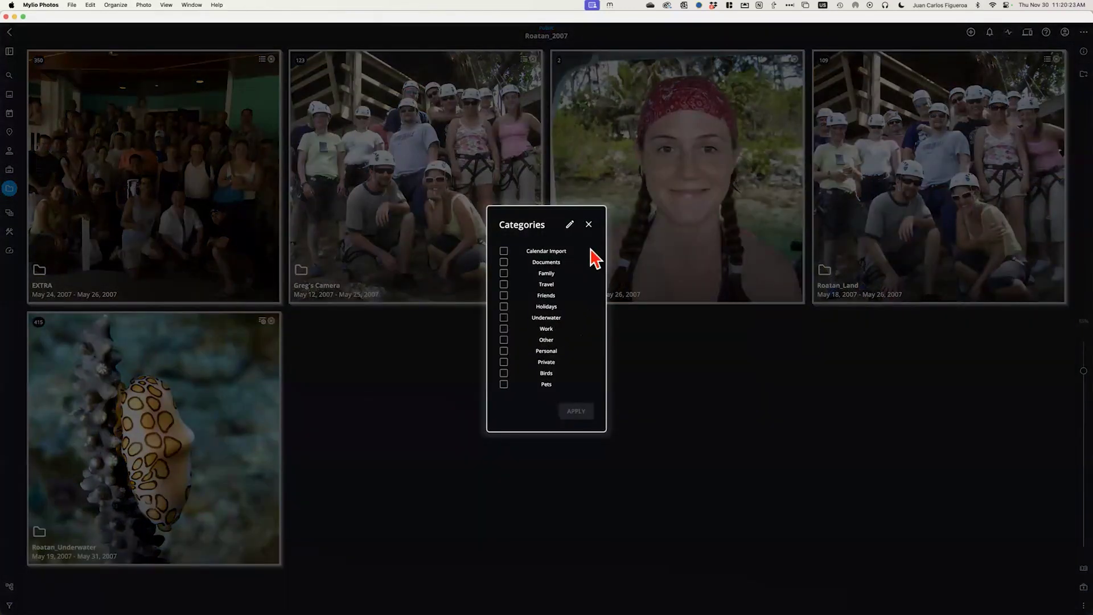
{"action": "left_click", "coordinate": [589, 224]}
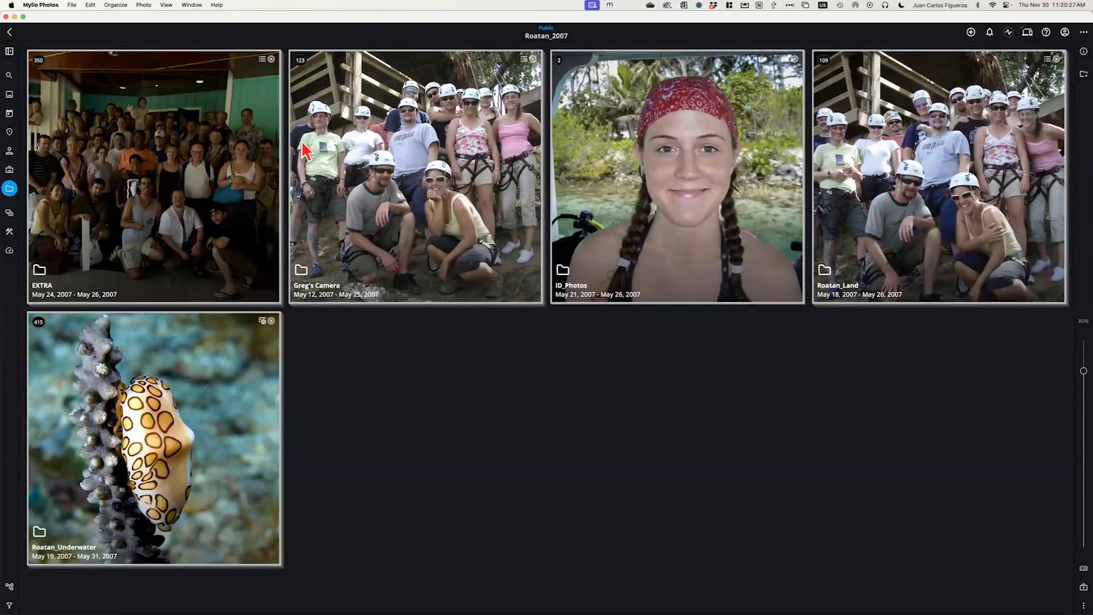
{"action": "left_click", "coordinate": [8, 33]}
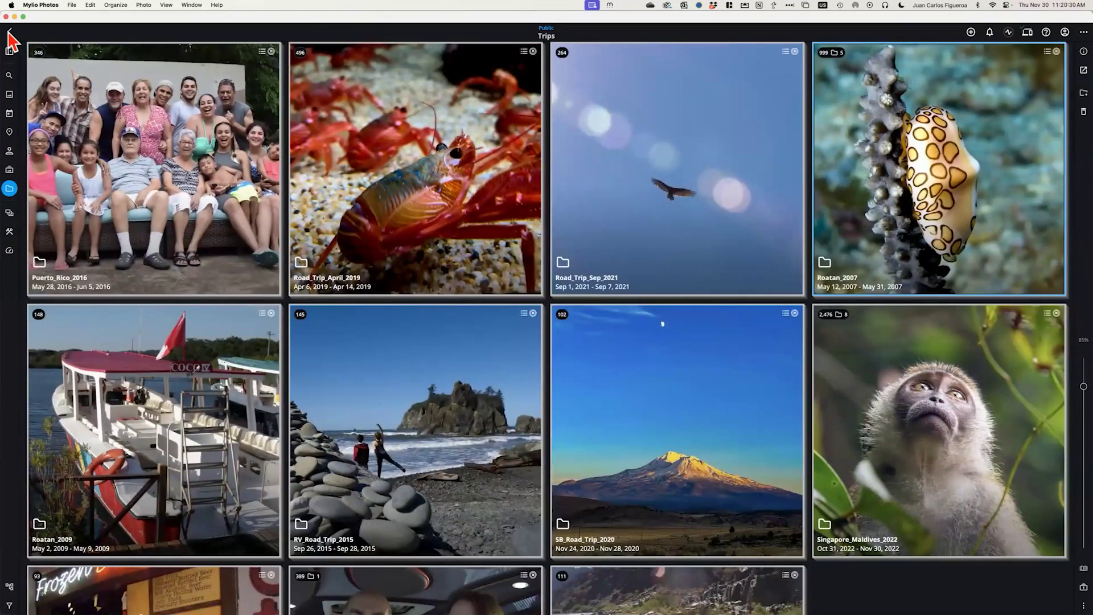
{"action": "left_click", "coordinate": [8, 32]}
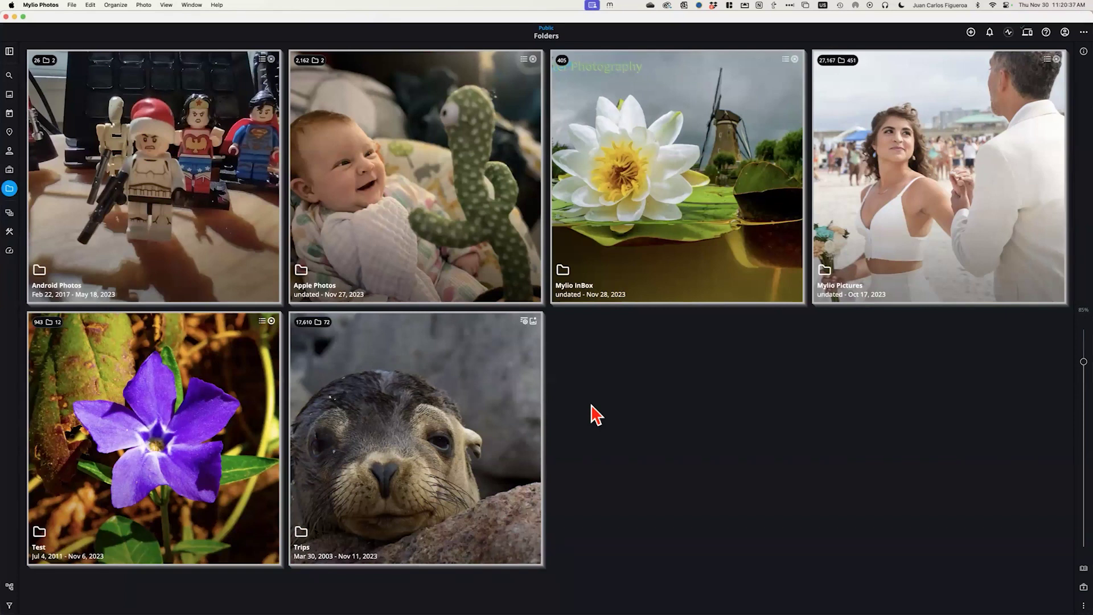
{"action": "left_click", "coordinate": [352, 484]}
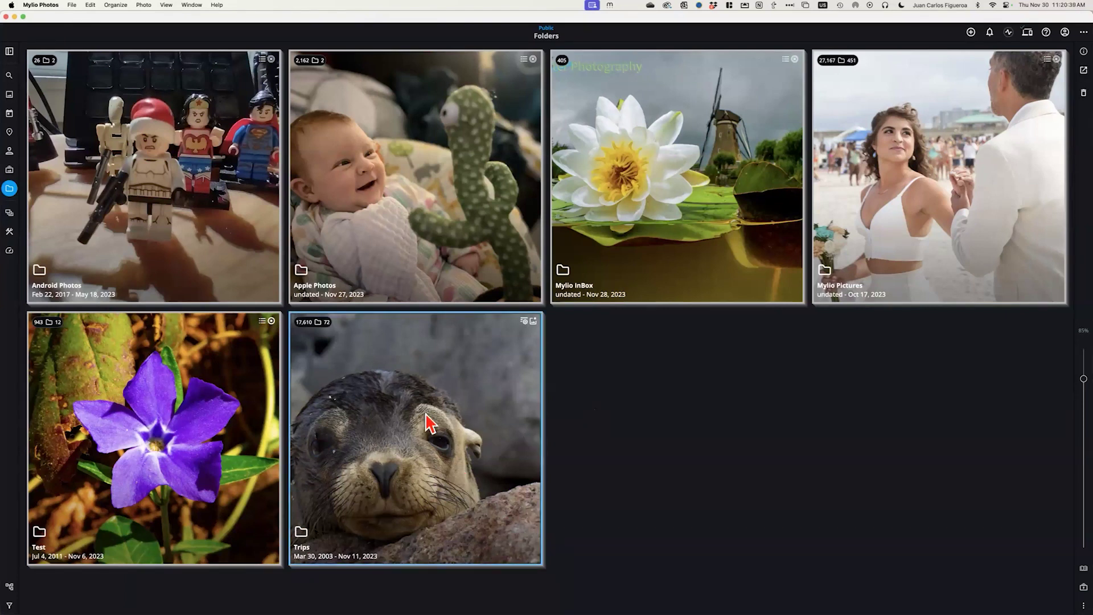
{"action": "left_click", "coordinate": [524, 321]}
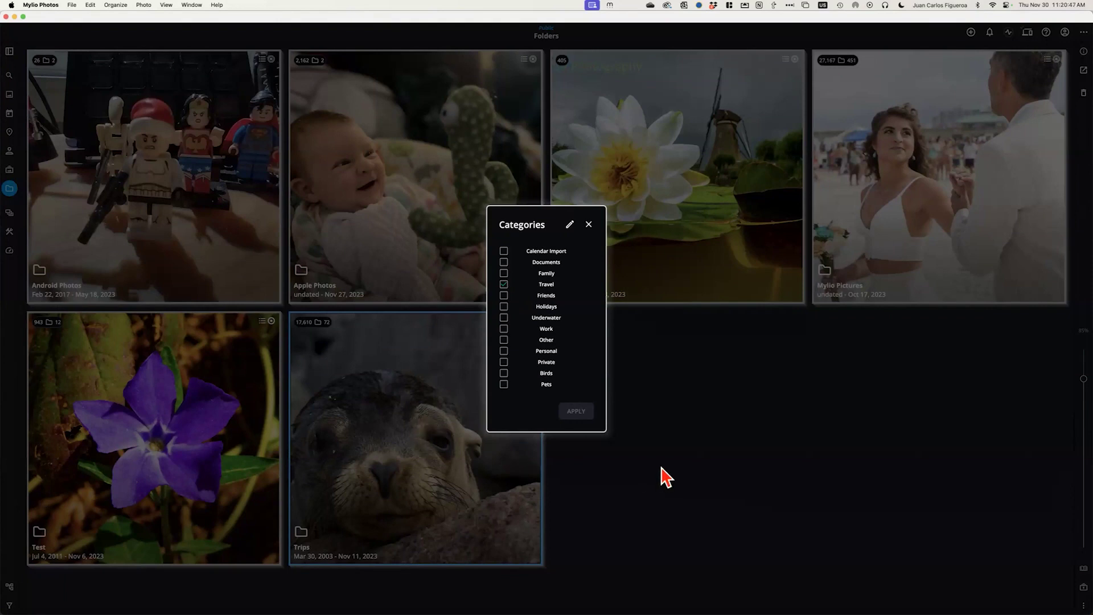
{"action": "left_click", "coordinate": [588, 224]}
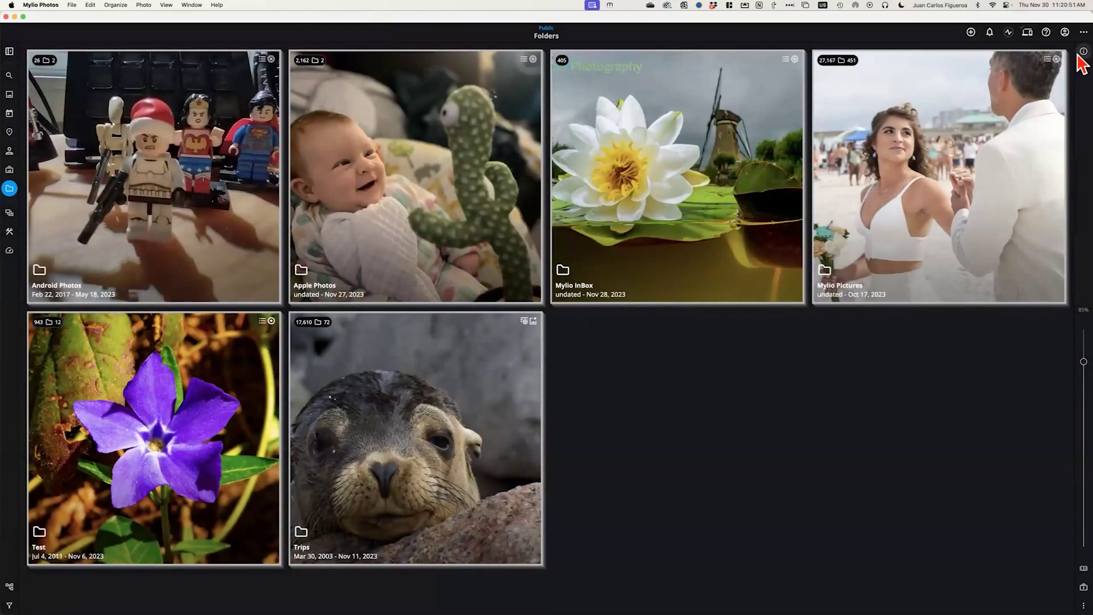
{"action": "left_click", "coordinate": [1083, 51]}
{"action": "double_click", "coordinate": [345, 329]}
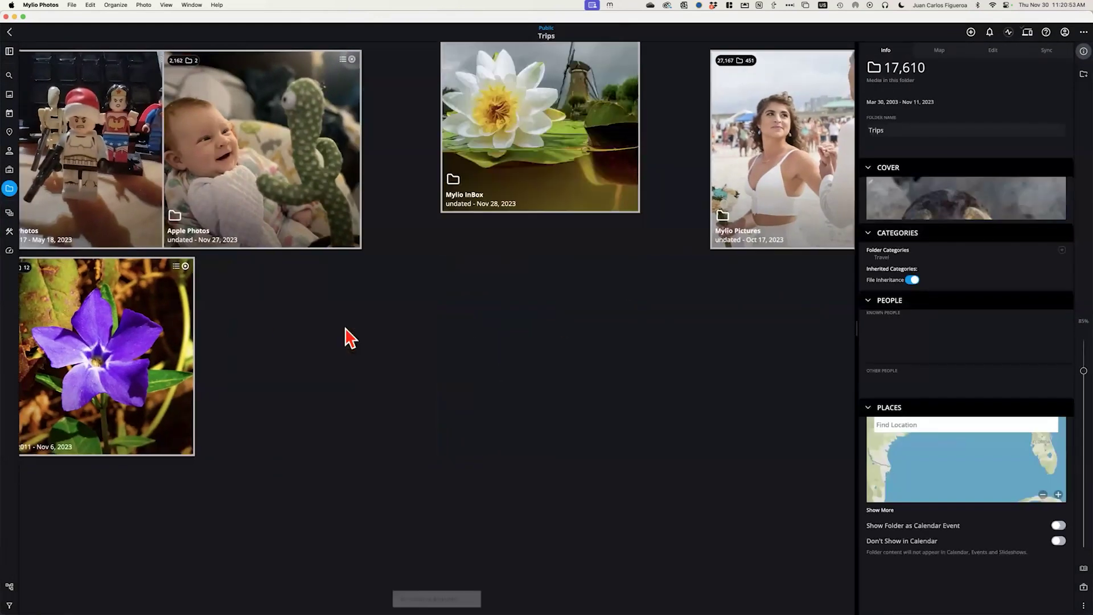
{"action": "left_click", "coordinate": [566, 161]}
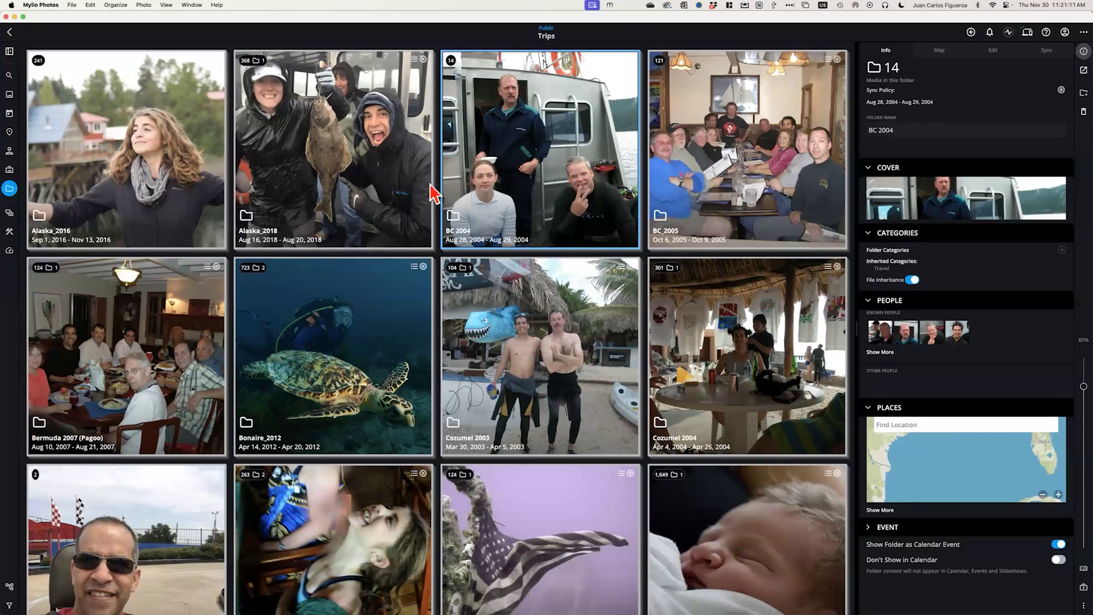
{"action": "left_click", "coordinate": [10, 95]}
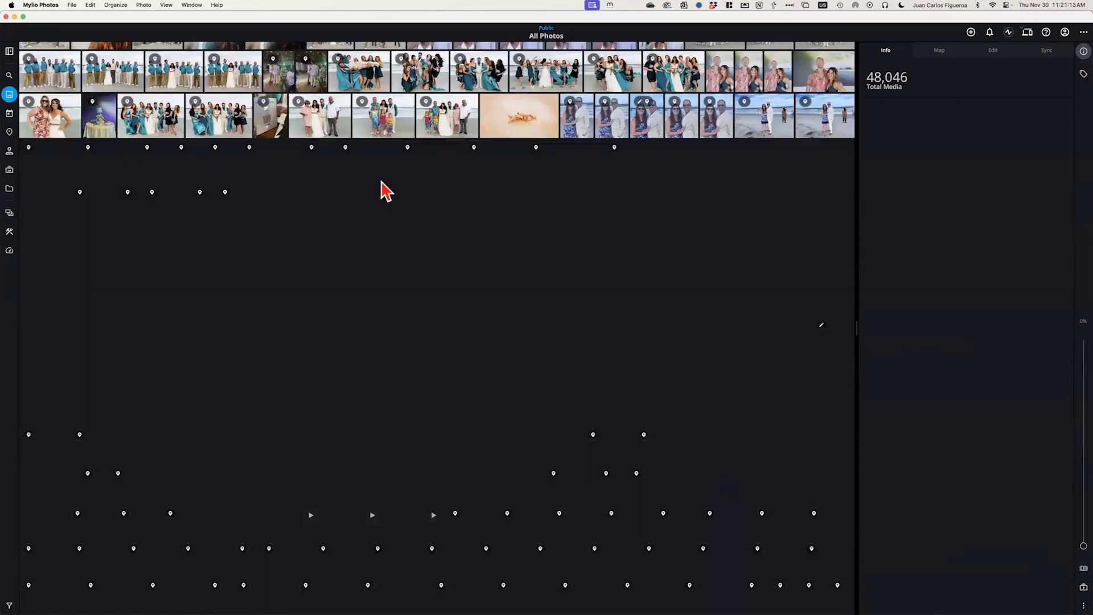
{"action": "left_click", "coordinate": [575, 122]}
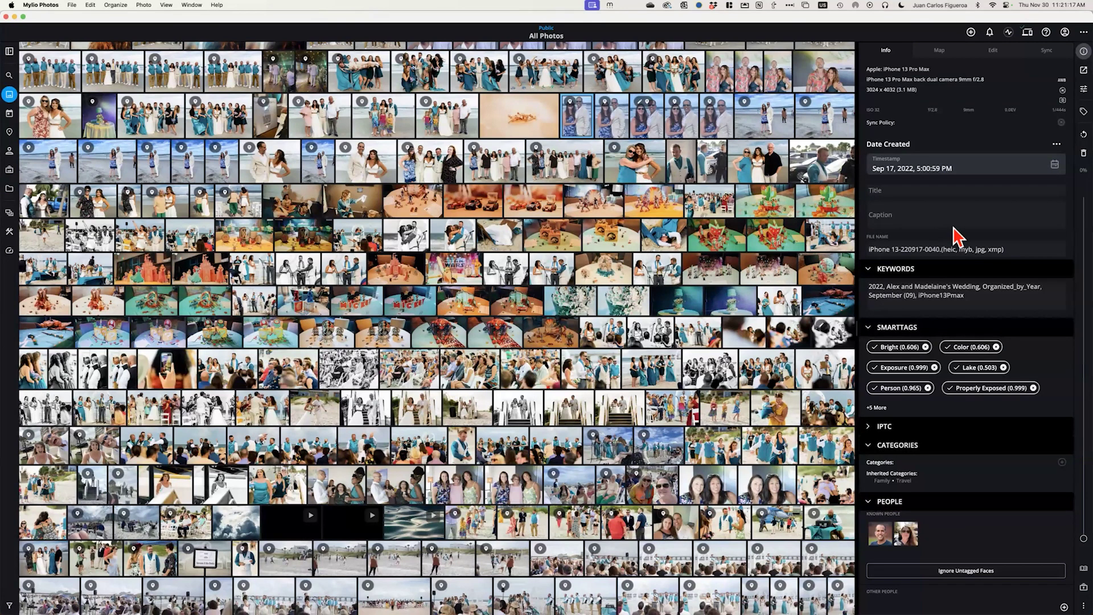
{"action": "scroll", "coordinate": [968, 419], "scroll_direction": "down", "scroll_amount": 5}
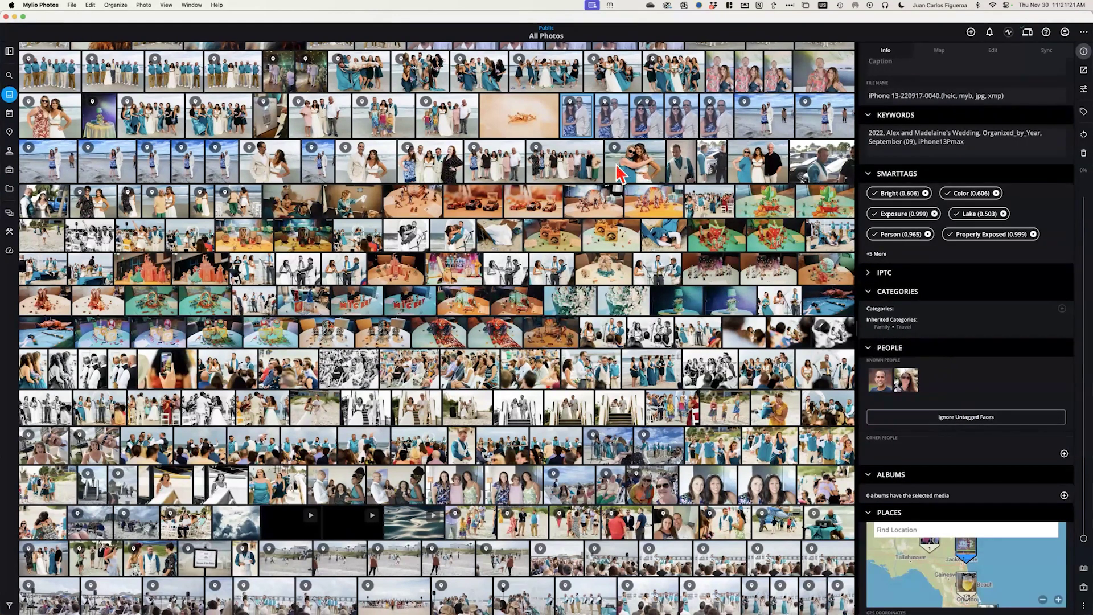
Open the couple's beach wedding photo full-size and show its Categories checklist
{"action": "double_click", "coordinate": [580, 127]}
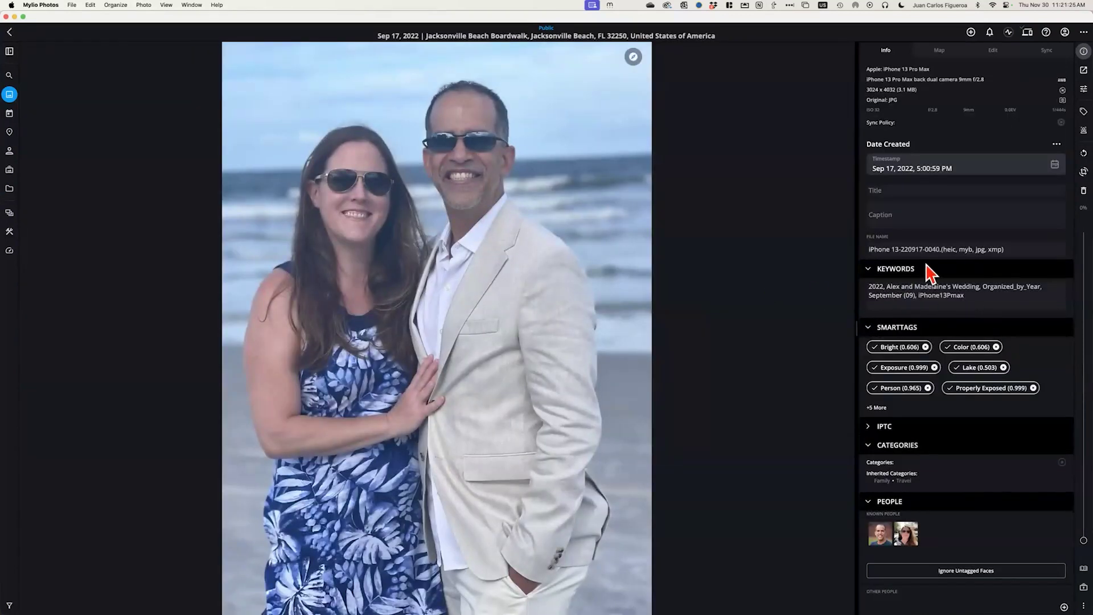
{"action": "scroll", "coordinate": [938, 259], "scroll_direction": "down", "scroll_amount": 5}
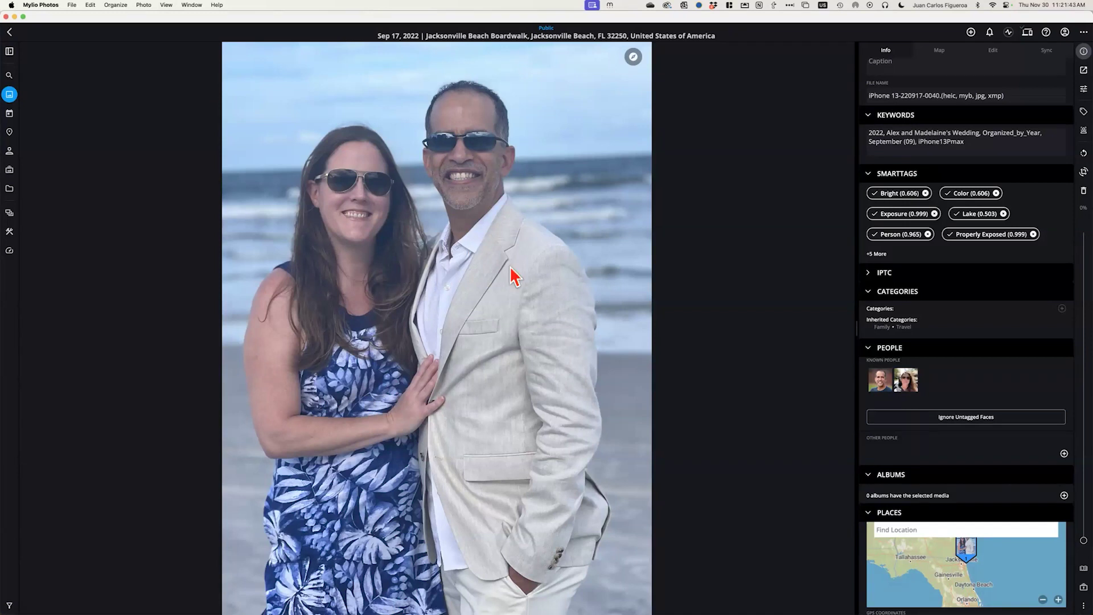
{"action": "left_click", "coordinate": [1062, 308]}
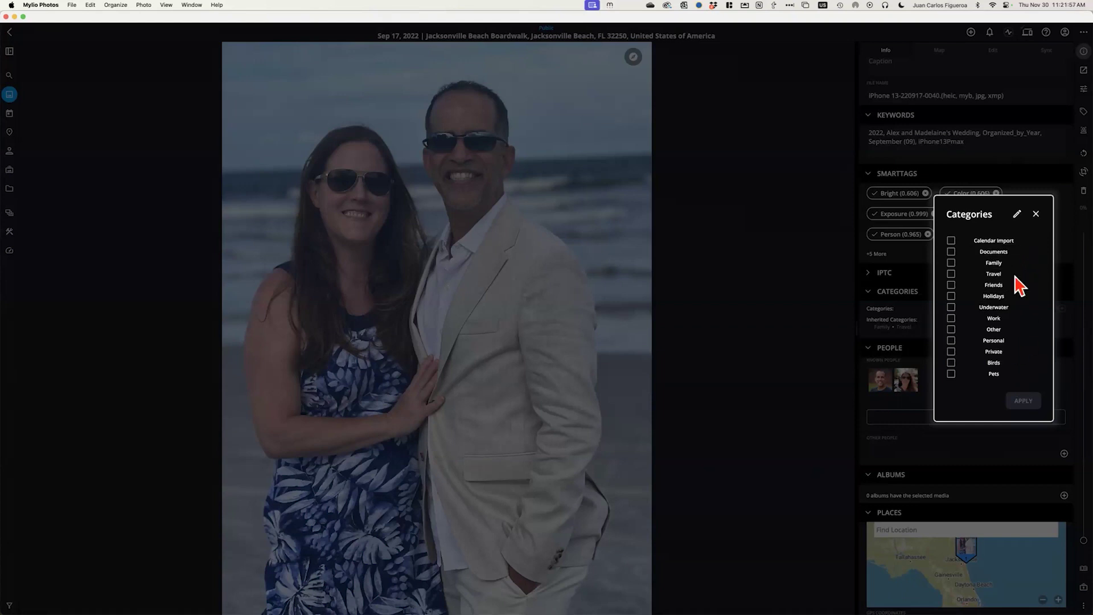
Create a new custom category named Wifey in the category editor
{"action": "left_click", "coordinate": [1017, 215]}
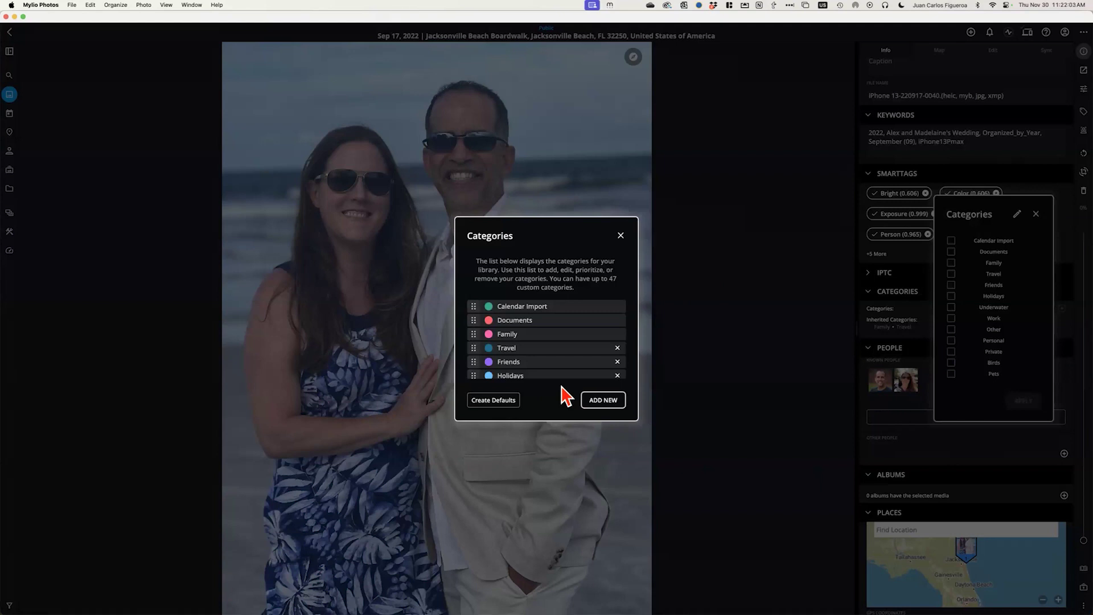
{"action": "left_click", "coordinate": [607, 402]}
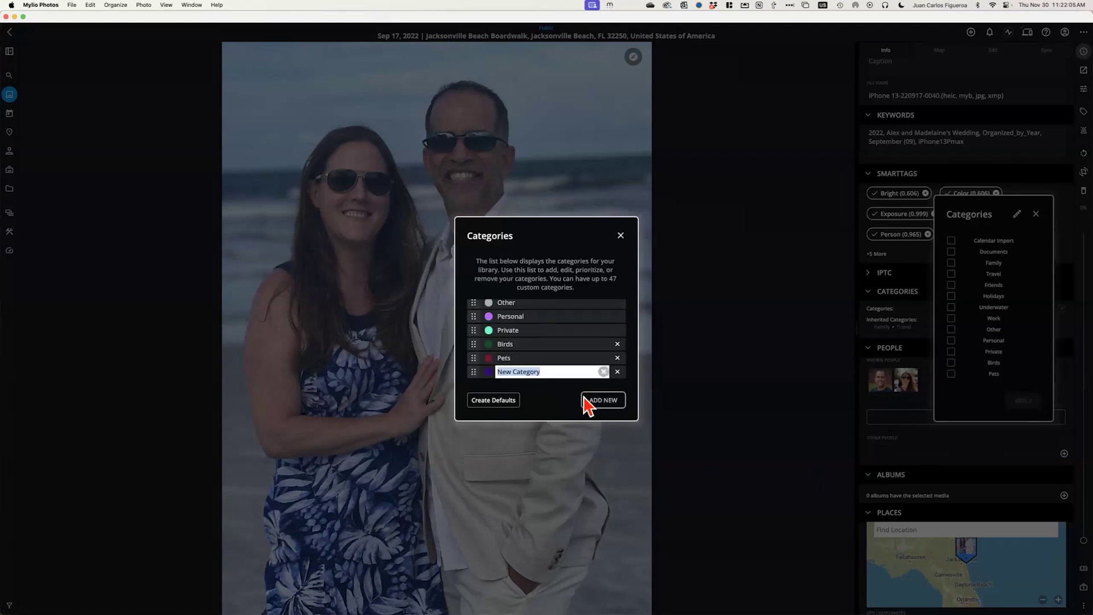
{"action": "type", "text": "Wifey"}
{"action": "key", "text": "Return"}
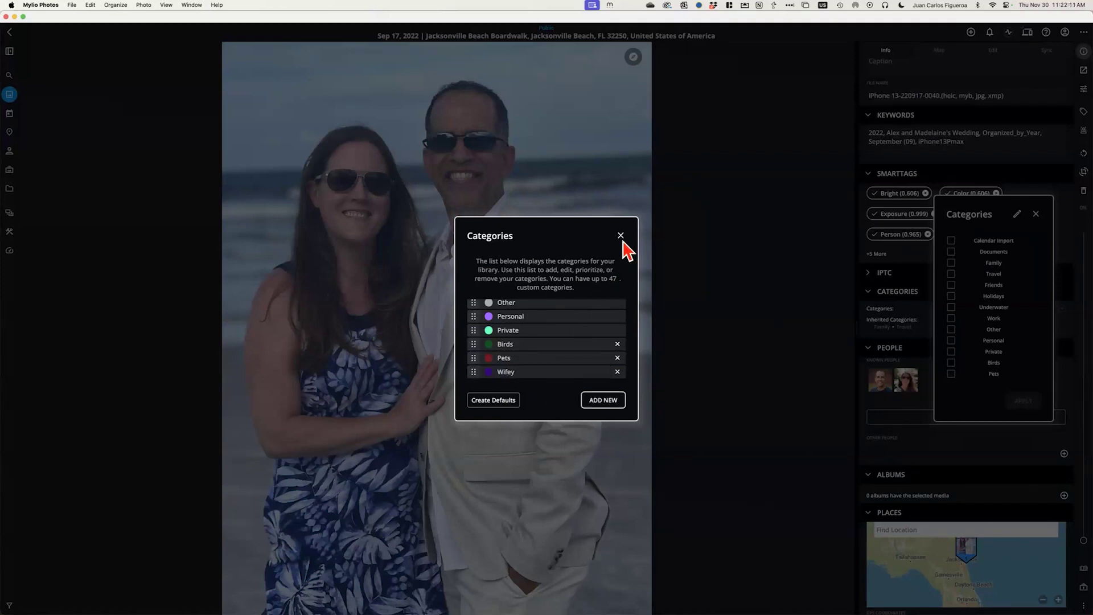
{"action": "left_click", "coordinate": [621, 236]}
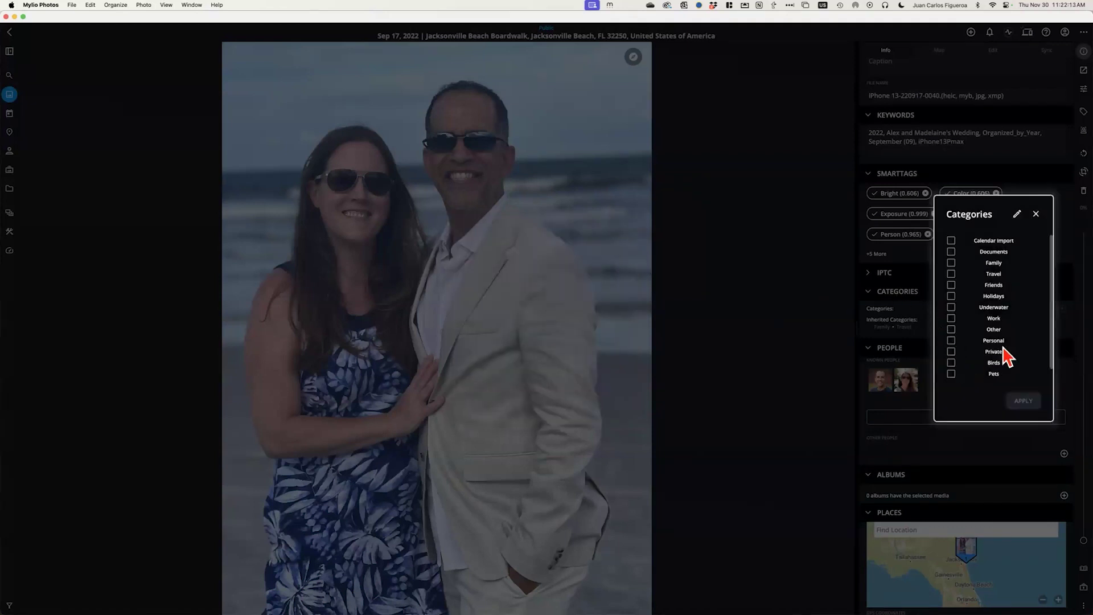
Tick Wifey in the beach photo's category checklist and apply it
{"action": "left_click", "coordinate": [1036, 214]}
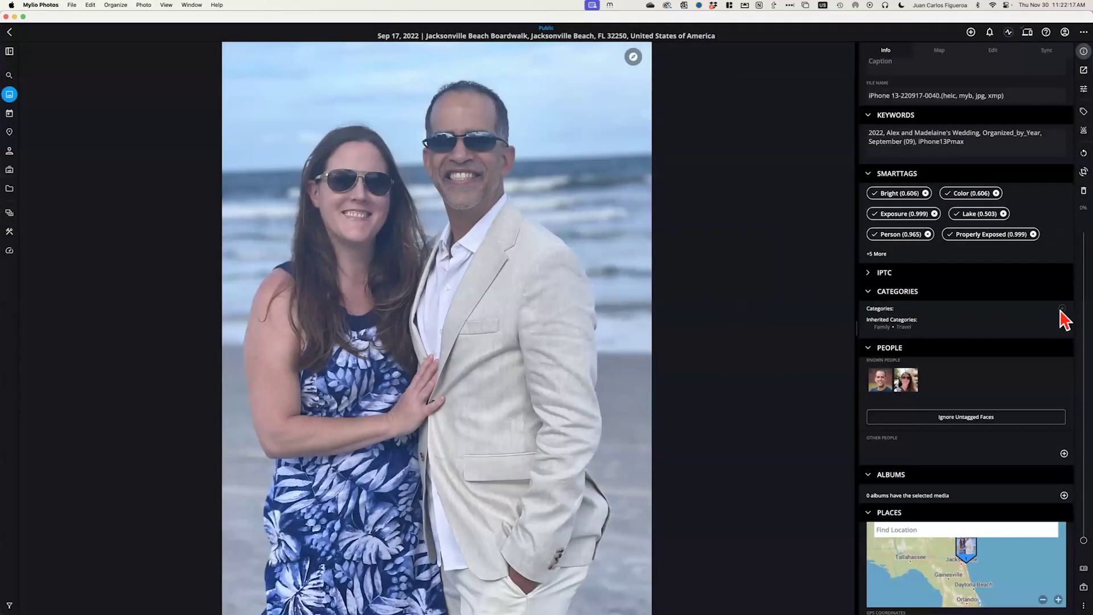
{"action": "left_click", "coordinate": [1062, 309]}
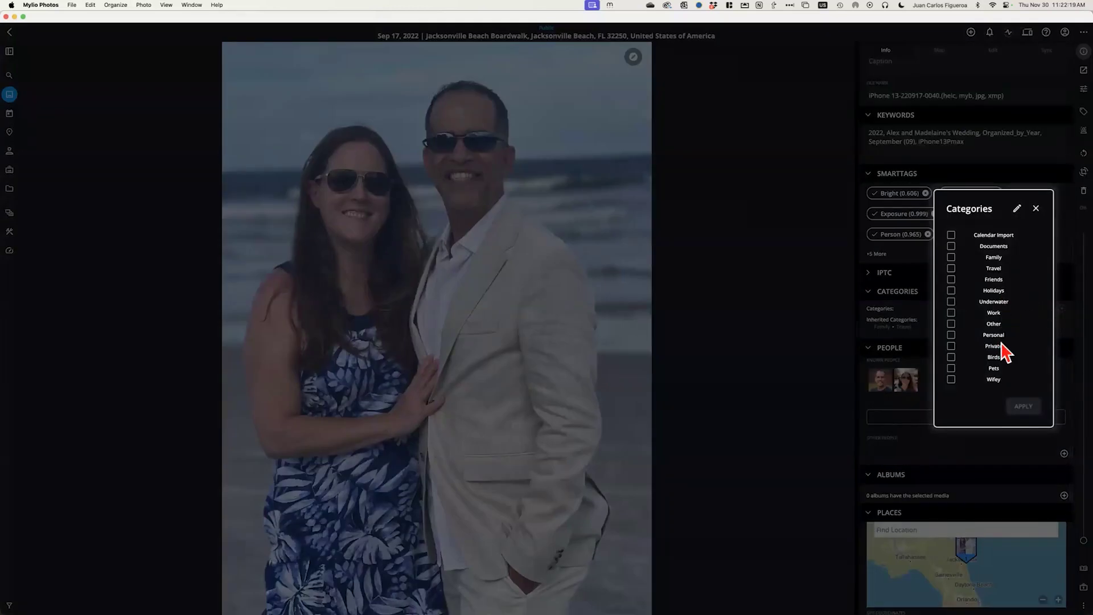
{"action": "left_click", "coordinate": [951, 379]}
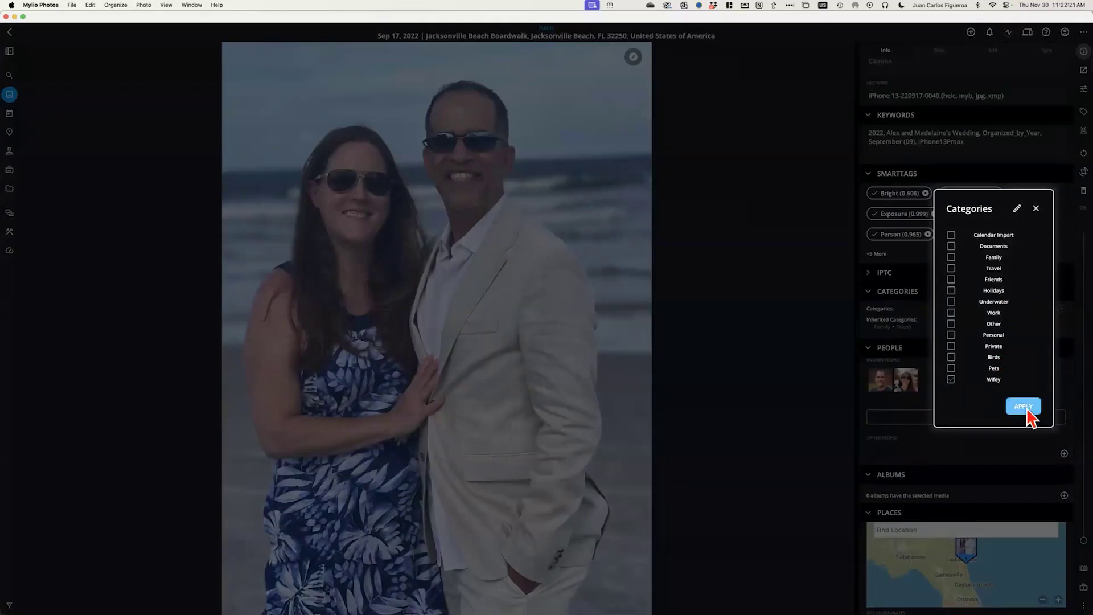
{"action": "left_click", "coordinate": [1024, 406]}
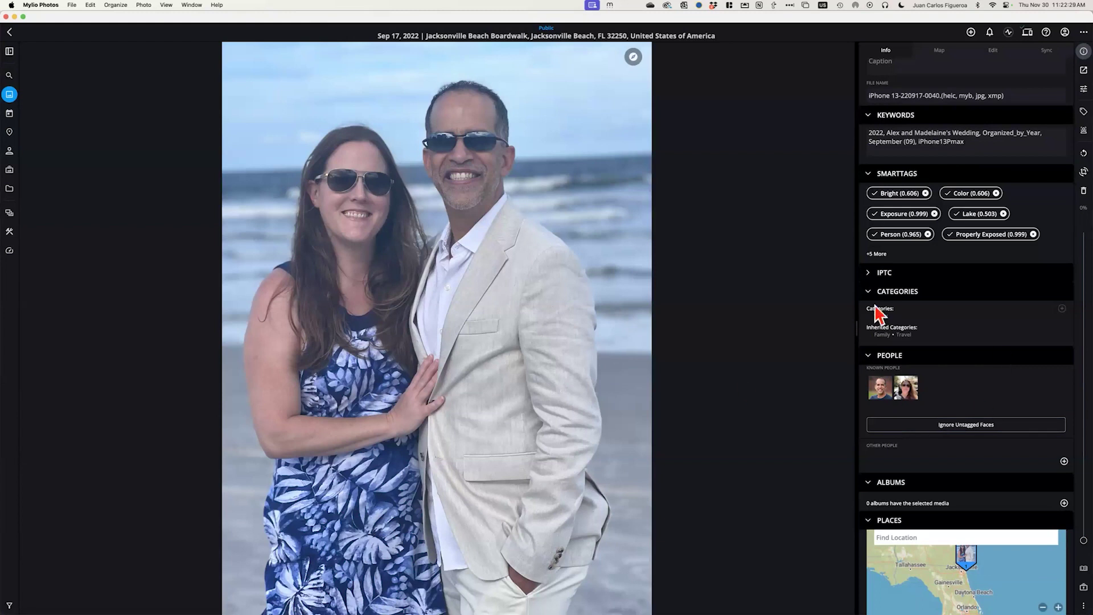
Filter All Photos by the Underwater category through Quickfilters, then hide the Info panel
{"action": "left_click", "coordinate": [9, 94]}
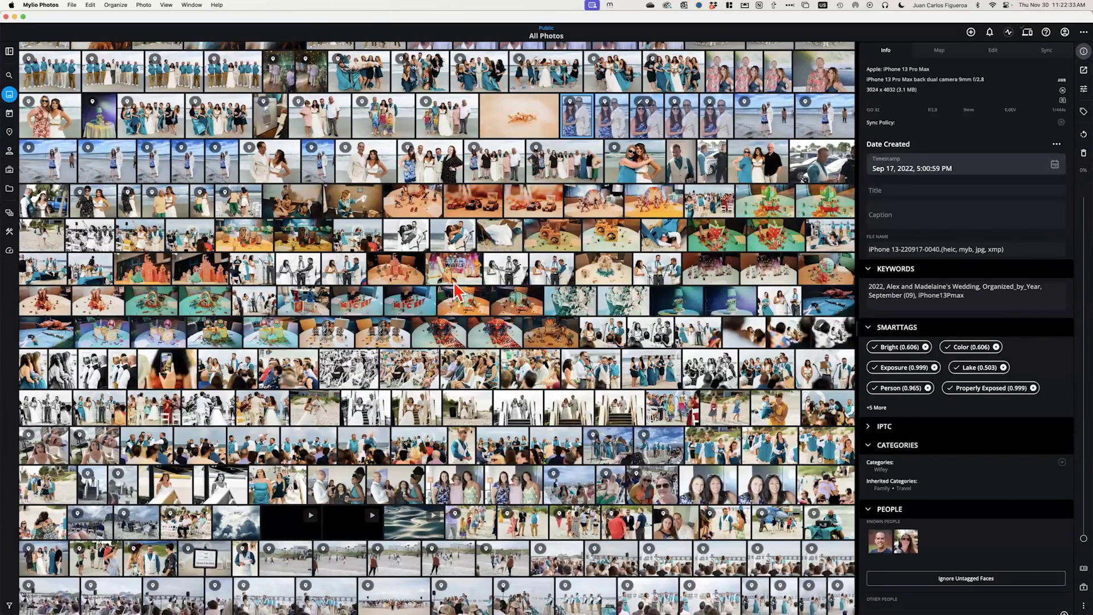
{"action": "left_click", "coordinate": [10, 51]}
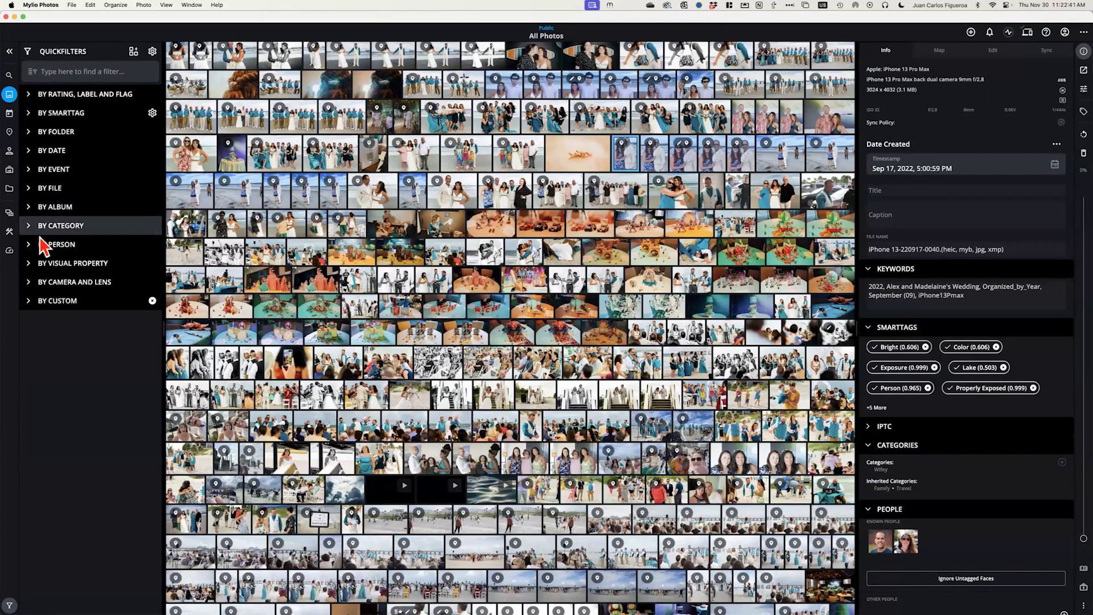
{"action": "left_click", "coordinate": [30, 227]}
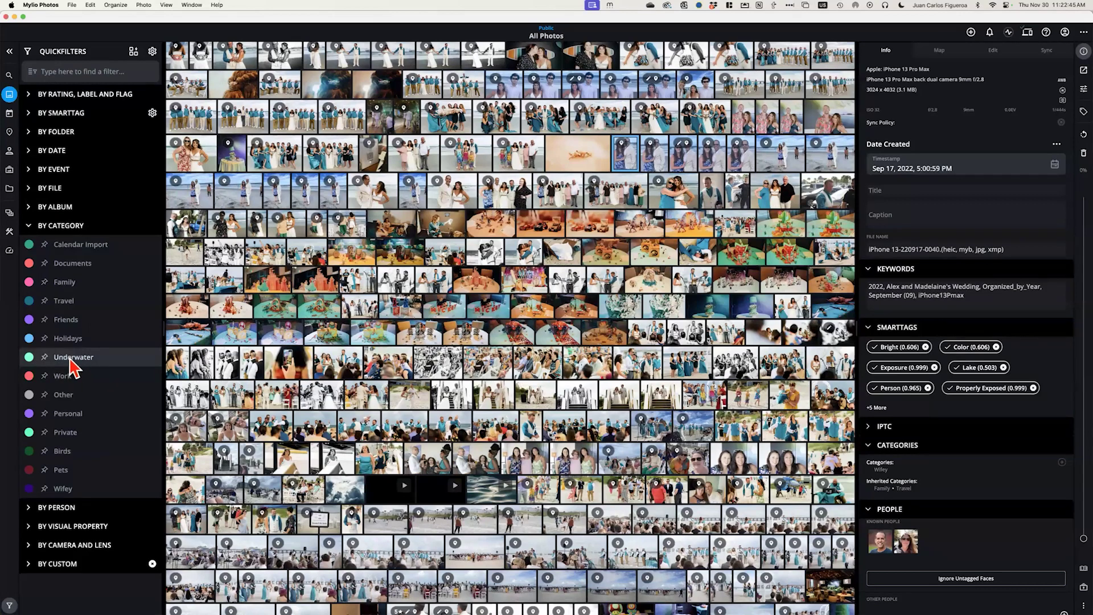
{"action": "left_click", "coordinate": [71, 358]}
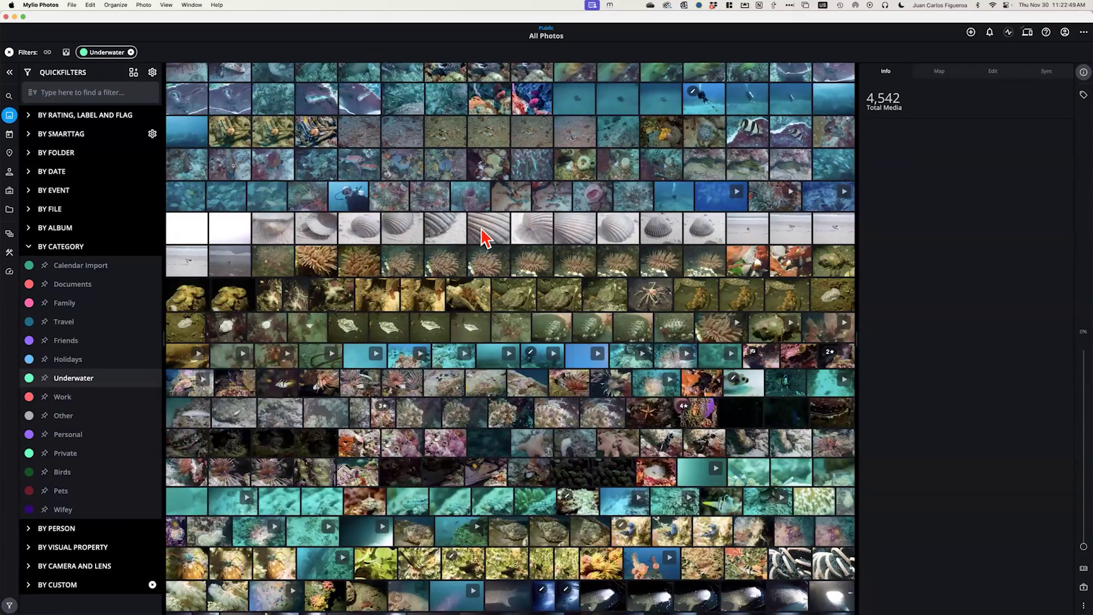
{"action": "scroll", "coordinate": [481, 238], "scroll_direction": "down", "scroll_amount": 15}
{"action": "left_click", "coordinate": [1084, 72]}
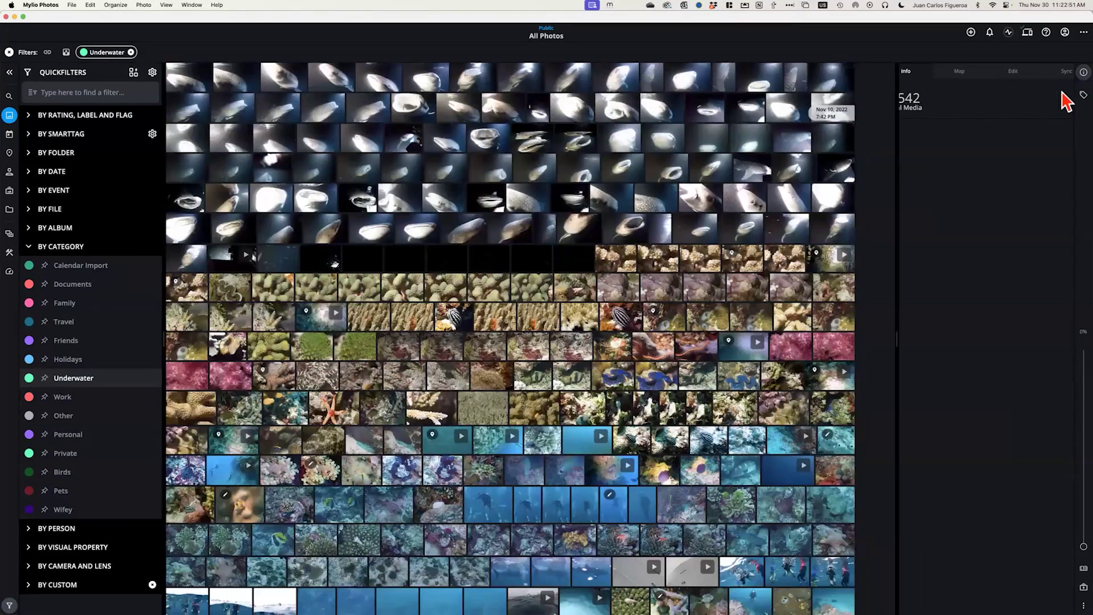
{"action": "scroll", "coordinate": [488, 208], "scroll_direction": "down", "scroll_amount": 5}
{"action": "scroll", "coordinate": [488, 212], "scroll_direction": "down", "scroll_amount": 15}
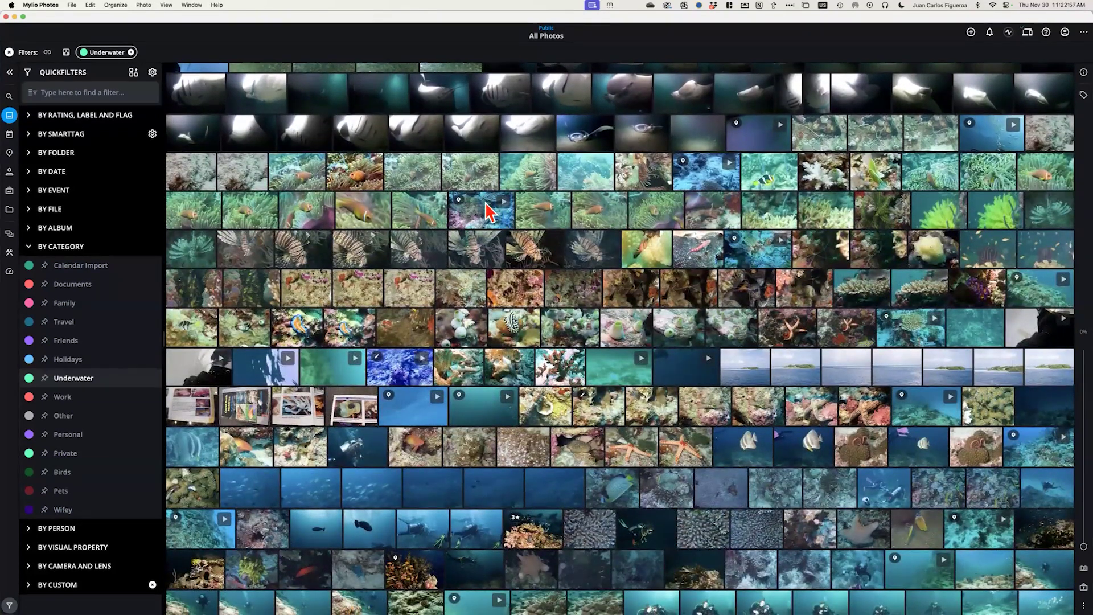
{"action": "scroll", "coordinate": [488, 212], "scroll_direction": "down", "scroll_amount": 5}
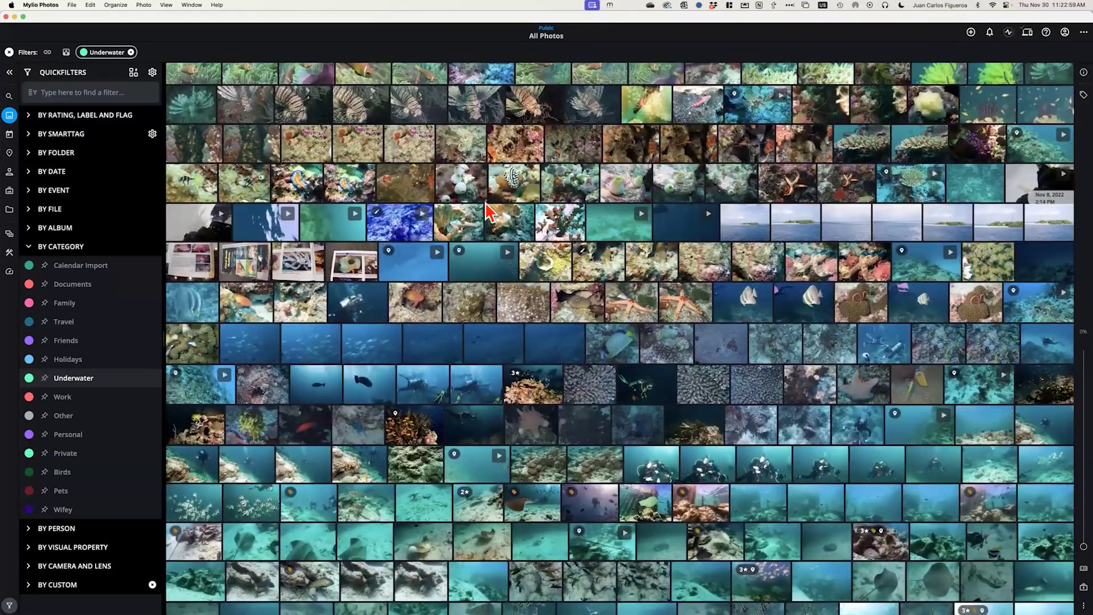
{"action": "scroll", "coordinate": [488, 212], "scroll_direction": "up", "scroll_amount": 8}
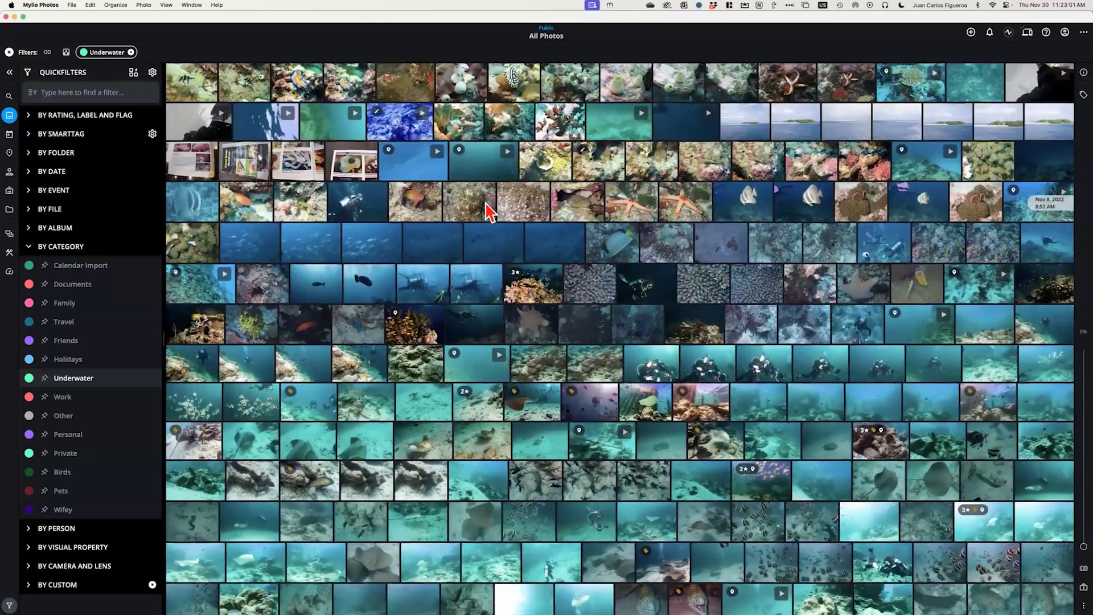
{"action": "scroll", "coordinate": [488, 212], "scroll_direction": "up", "scroll_amount": 15}
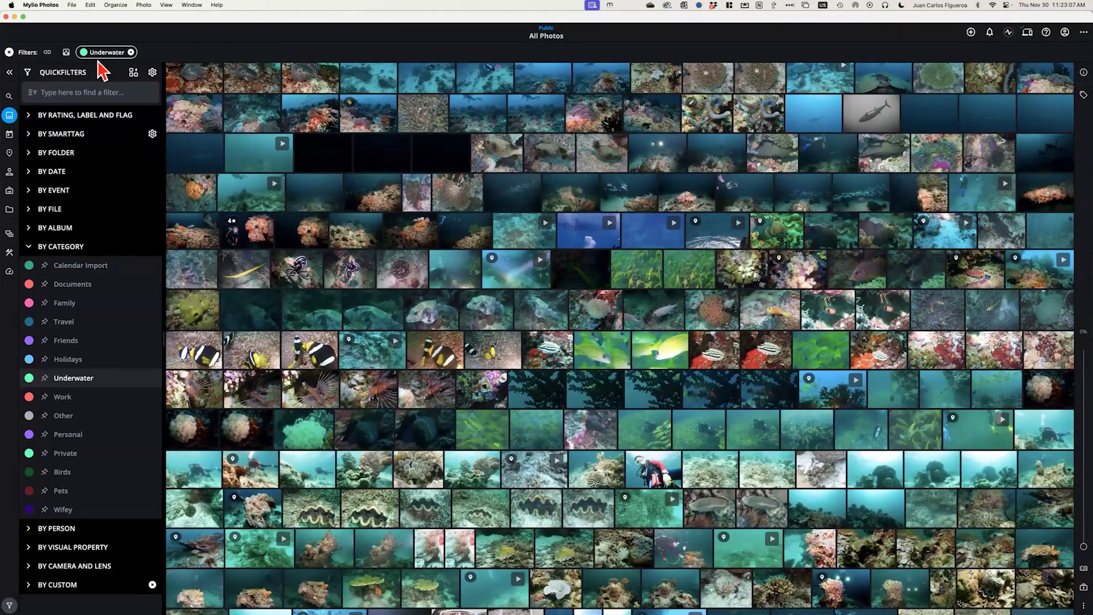
Apply the Underwater Only QuickCollection, adding a Private filter alongside Underwater
{"action": "left_click", "coordinate": [134, 73]}
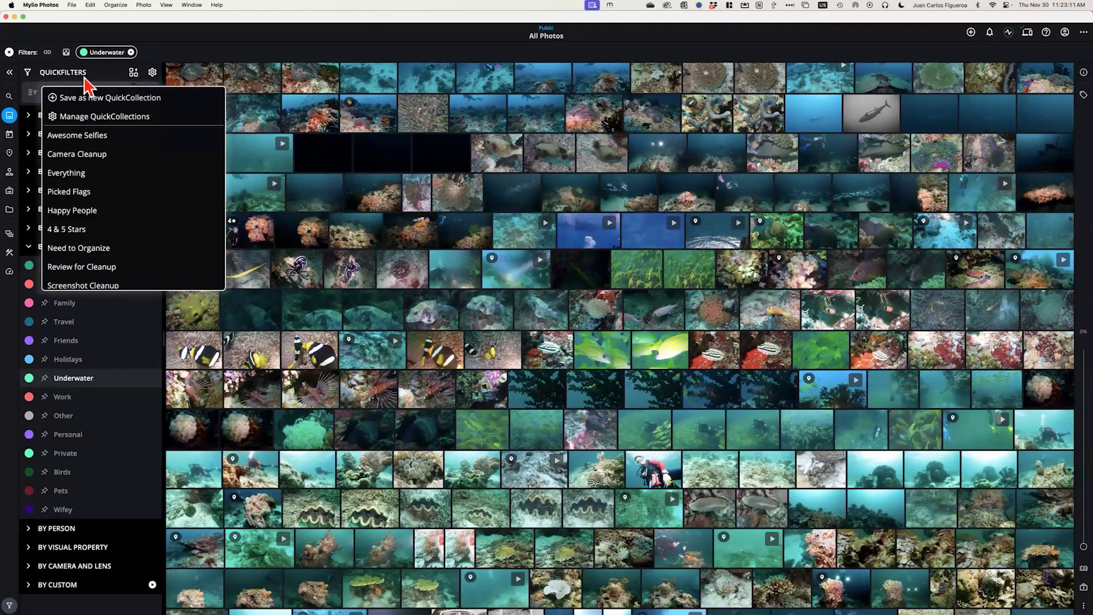
{"action": "scroll", "coordinate": [109, 239], "scroll_direction": "down", "scroll_amount": 5}
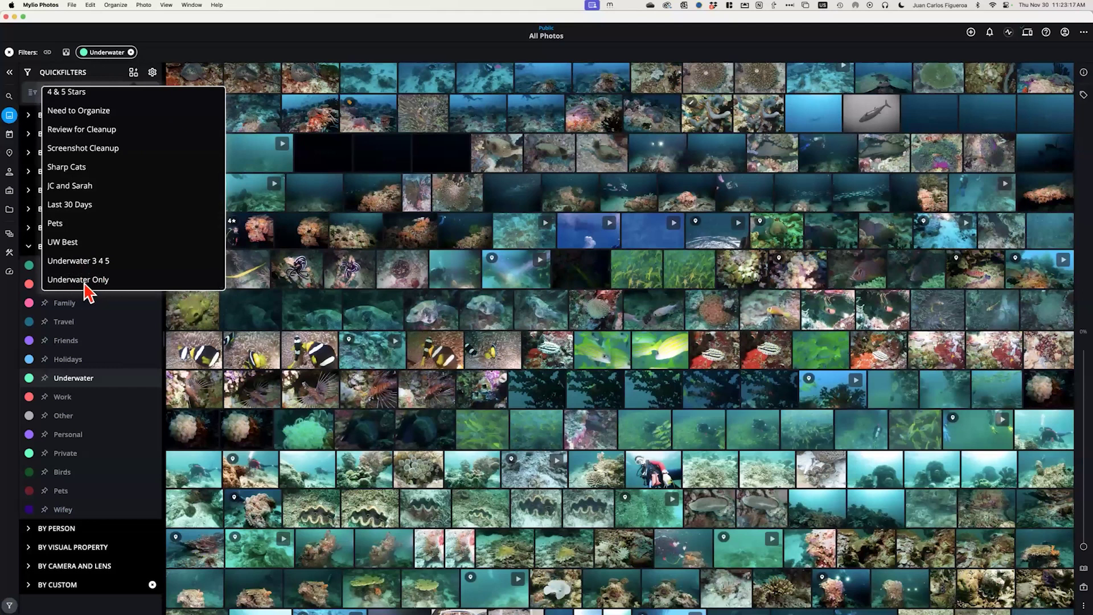
{"action": "left_click", "coordinate": [84, 283]}
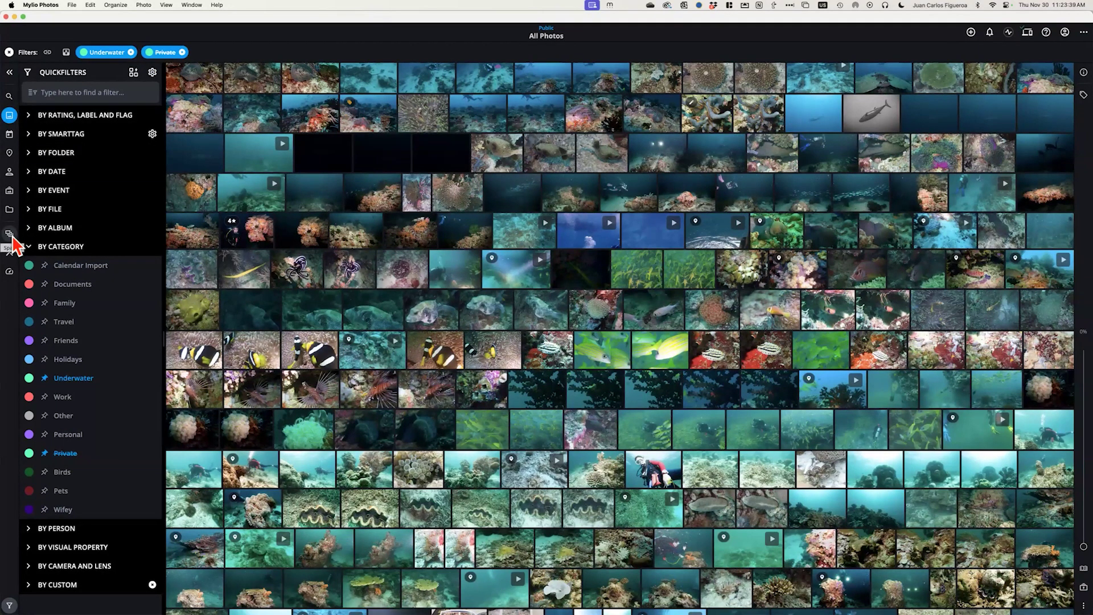
Open Manage Spaces and unlock it with the 4-digit master passcode
{"action": "left_click", "coordinate": [10, 234]}
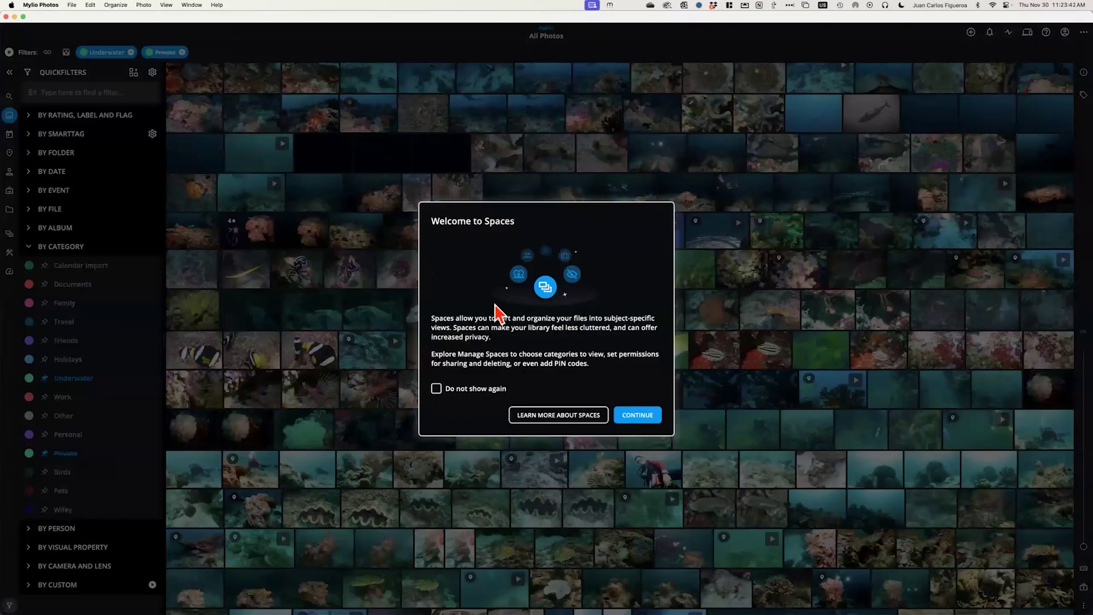
{"action": "left_click", "coordinate": [649, 419]}
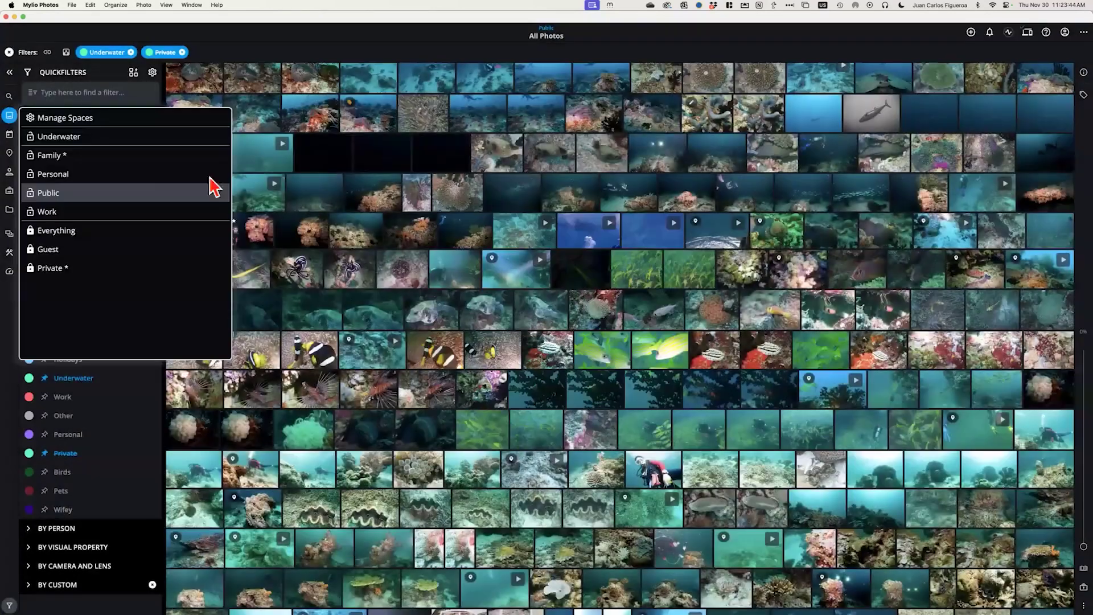
{"action": "left_click", "coordinate": [74, 118]}
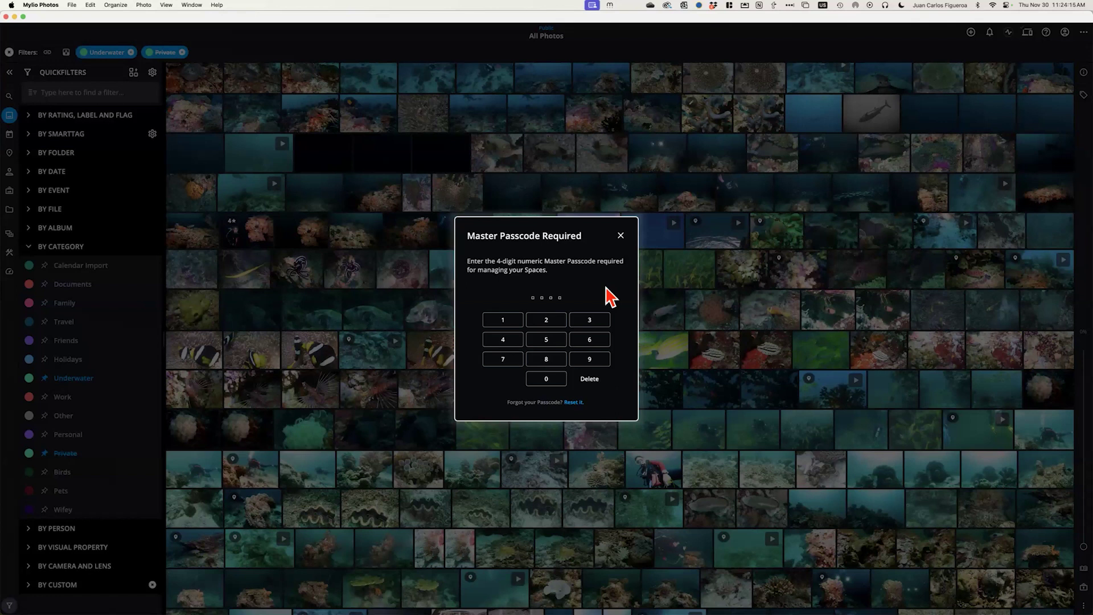
{"action": "type", "text": "1234"}
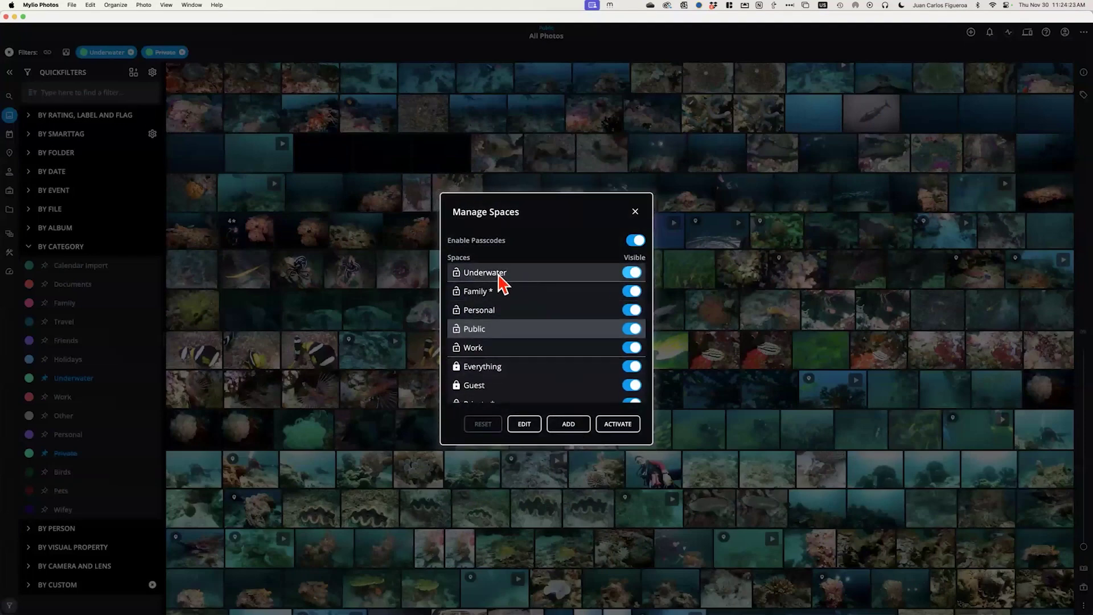
Add a new space and name it UNDERWATER 2
{"action": "left_click", "coordinate": [573, 425]}
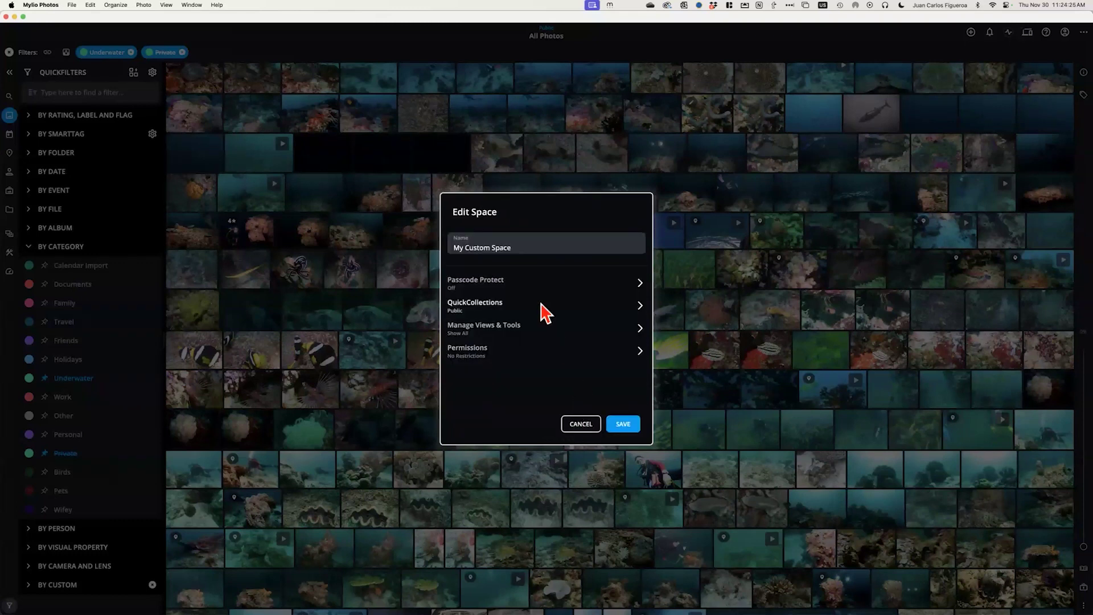
{"action": "left_click", "coordinate": [530, 249]}
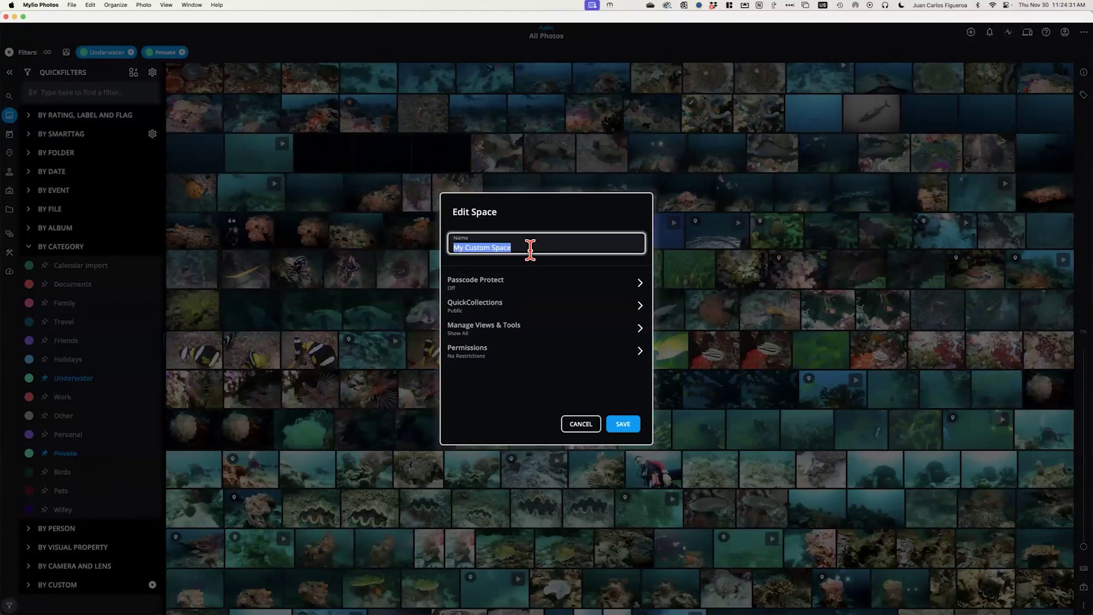
{"action": "type", "text": "UNDE"}
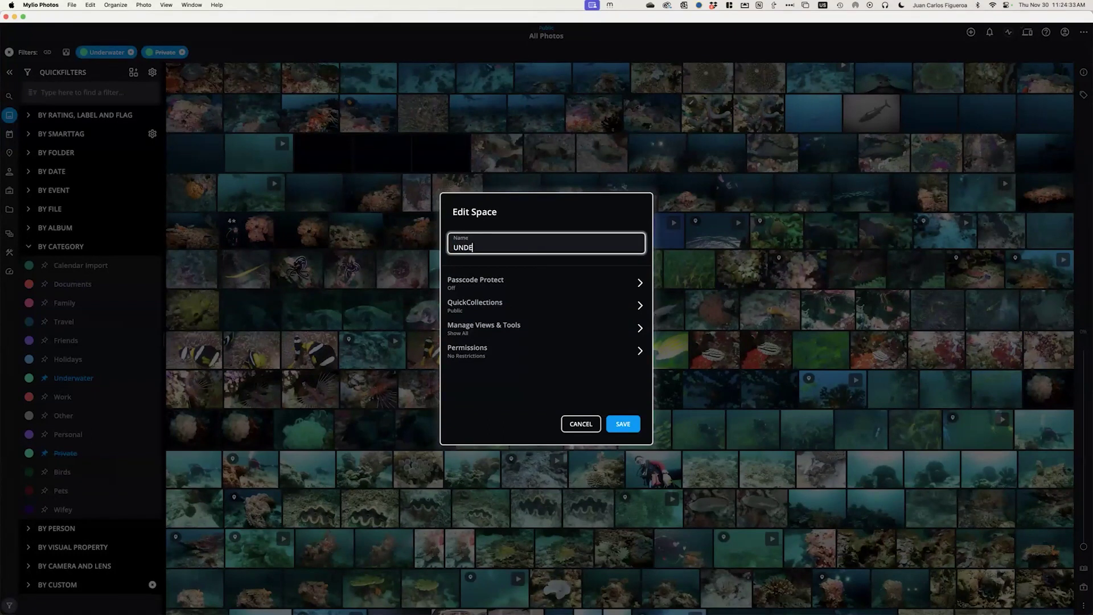
{"action": "type", "text": "RWATER 2"}
{"action": "left_click", "coordinate": [496, 292]}
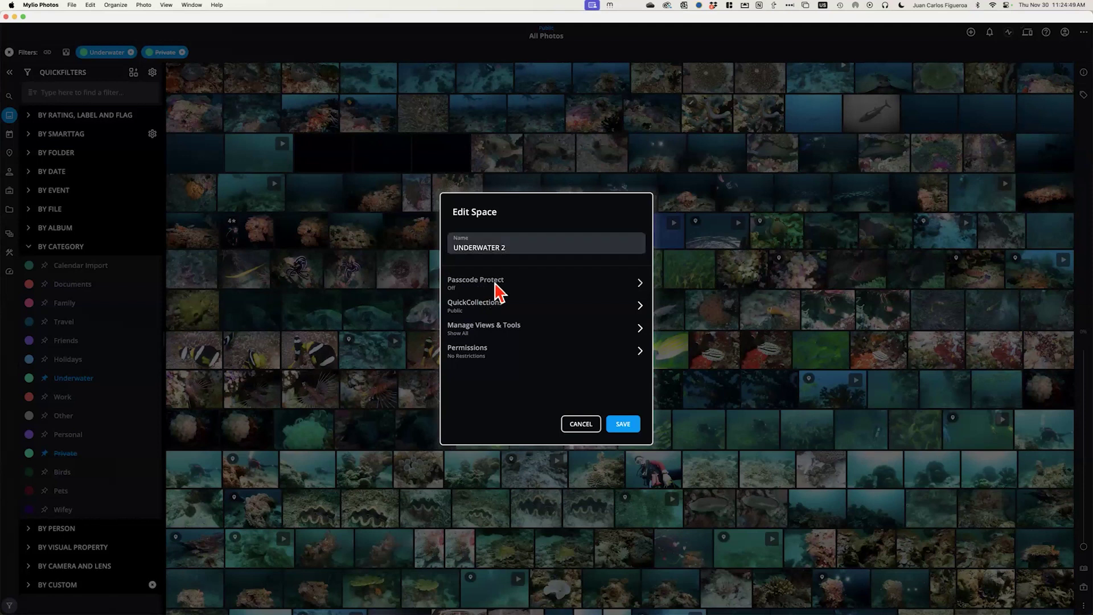
{"action": "left_click", "coordinate": [495, 283]}
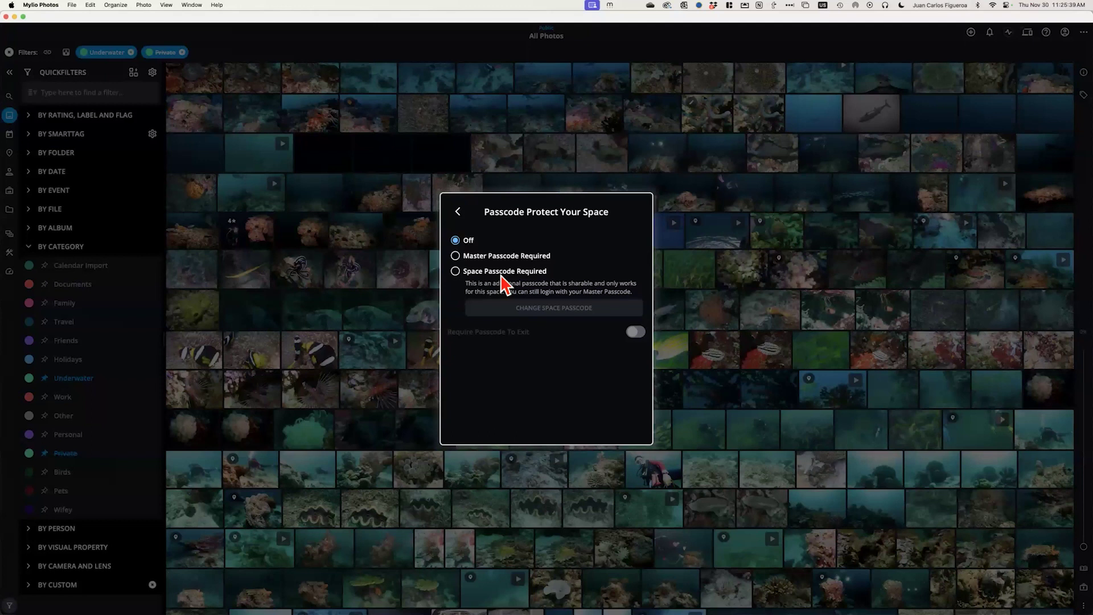
{"action": "left_click", "coordinate": [458, 211]}
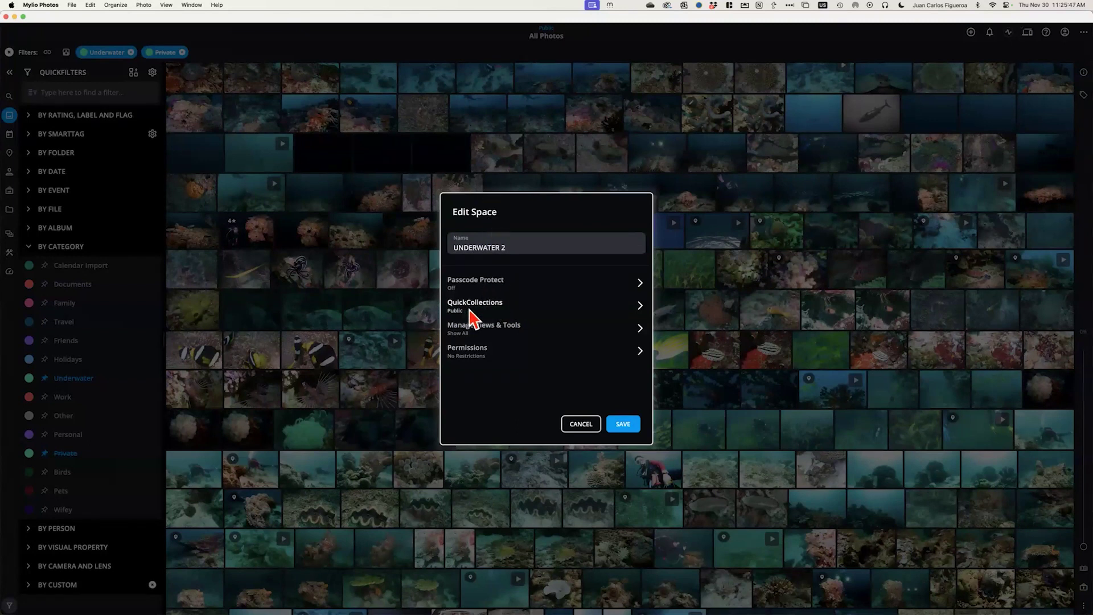
Replace the space's Public QuickCollection with the Underwater Only QuickCollection
{"action": "left_click", "coordinate": [489, 308]}
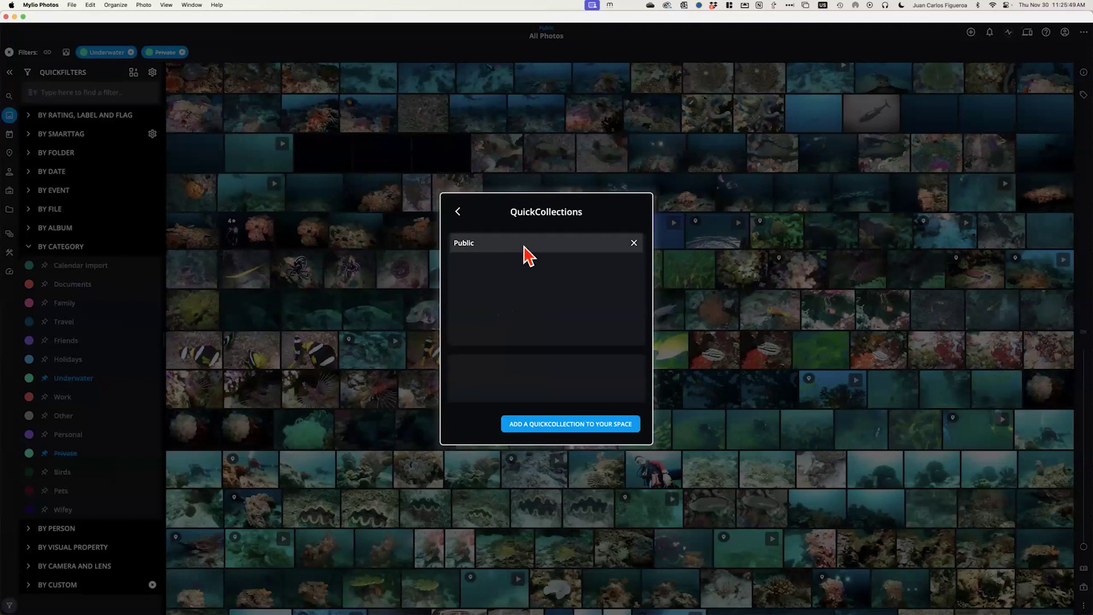
{"action": "left_click", "coordinate": [634, 243]}
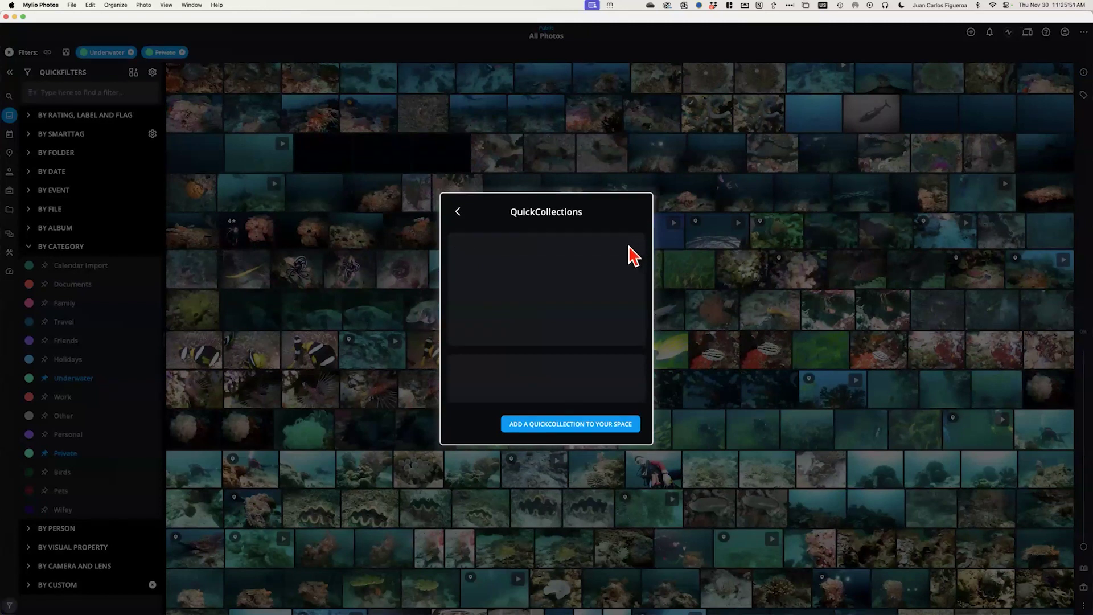
{"action": "left_click", "coordinate": [564, 425]}
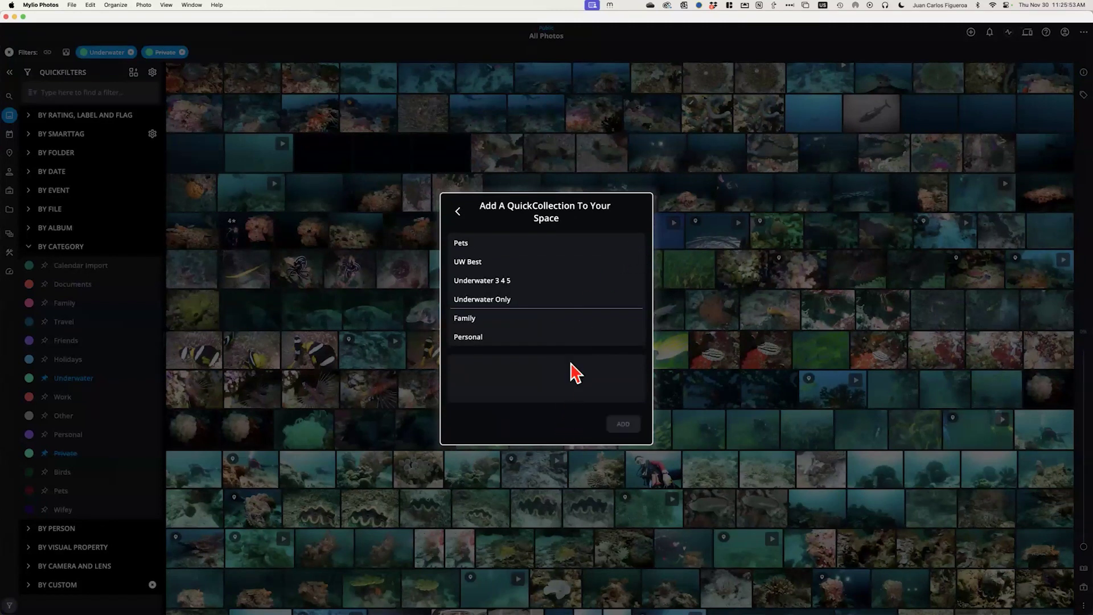
{"action": "left_click", "coordinate": [494, 303]}
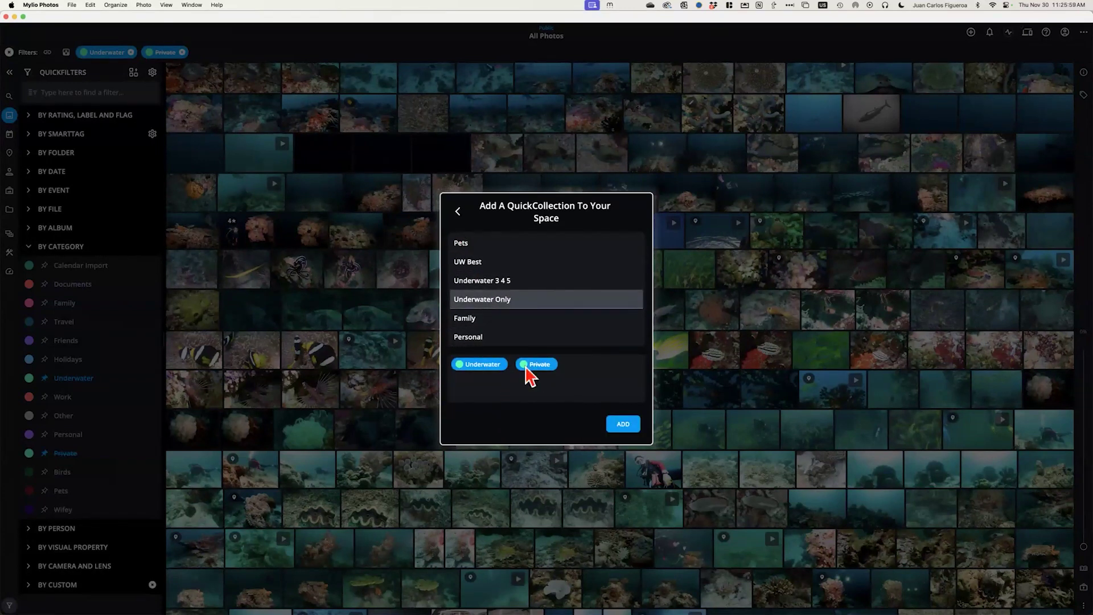
{"action": "left_click", "coordinate": [624, 427]}
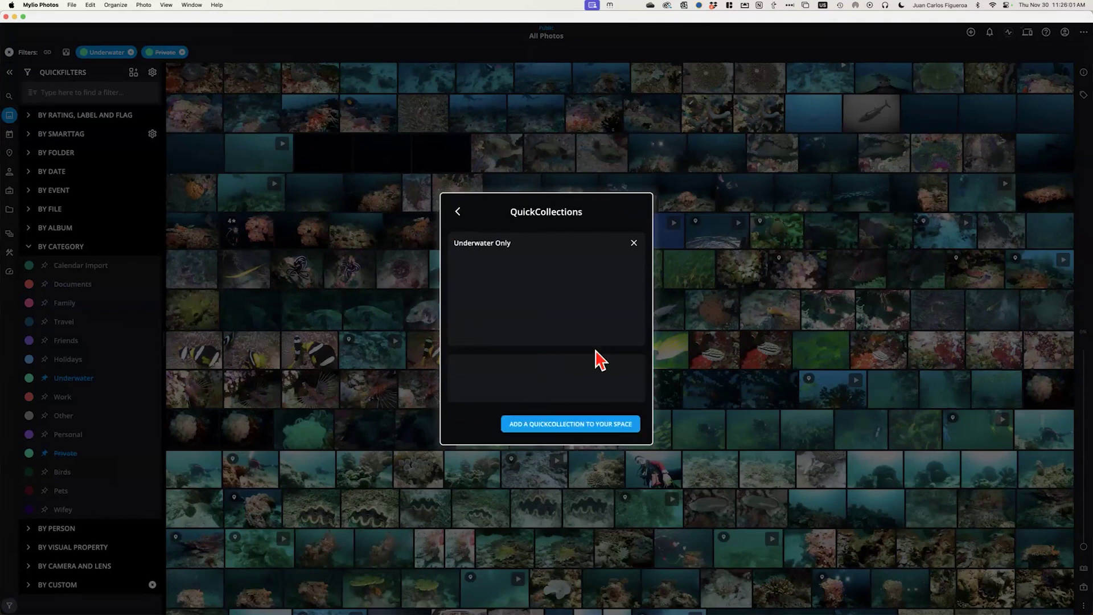
{"action": "left_click", "coordinate": [461, 212]}
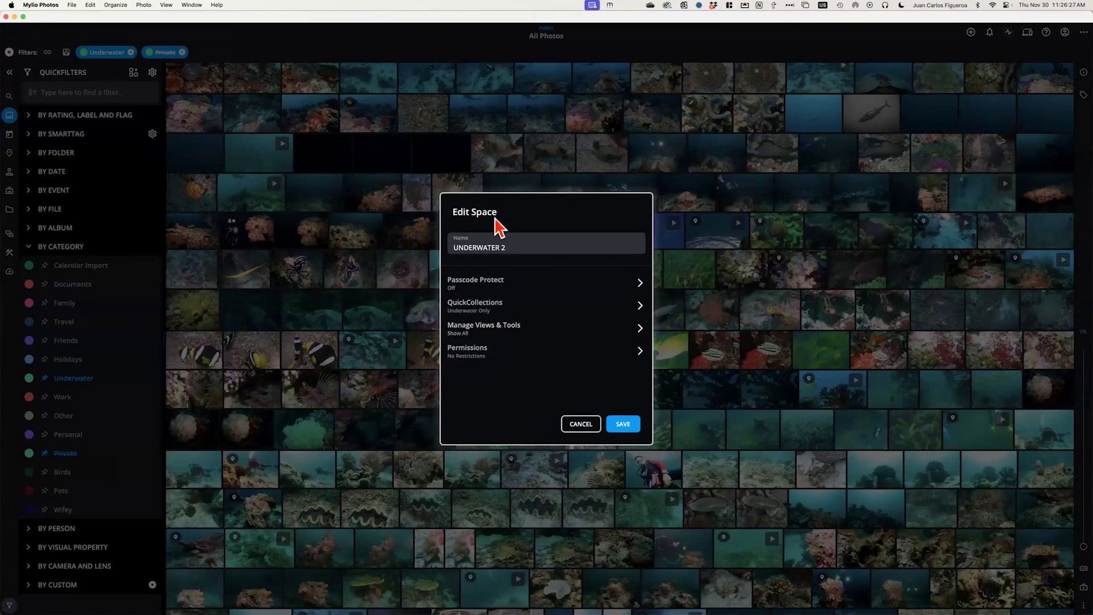
In Views & Tools, toggle Folders, Dashboard, Photo DeDupe and Right Panel off, then back on
{"action": "left_click", "coordinate": [497, 338]}
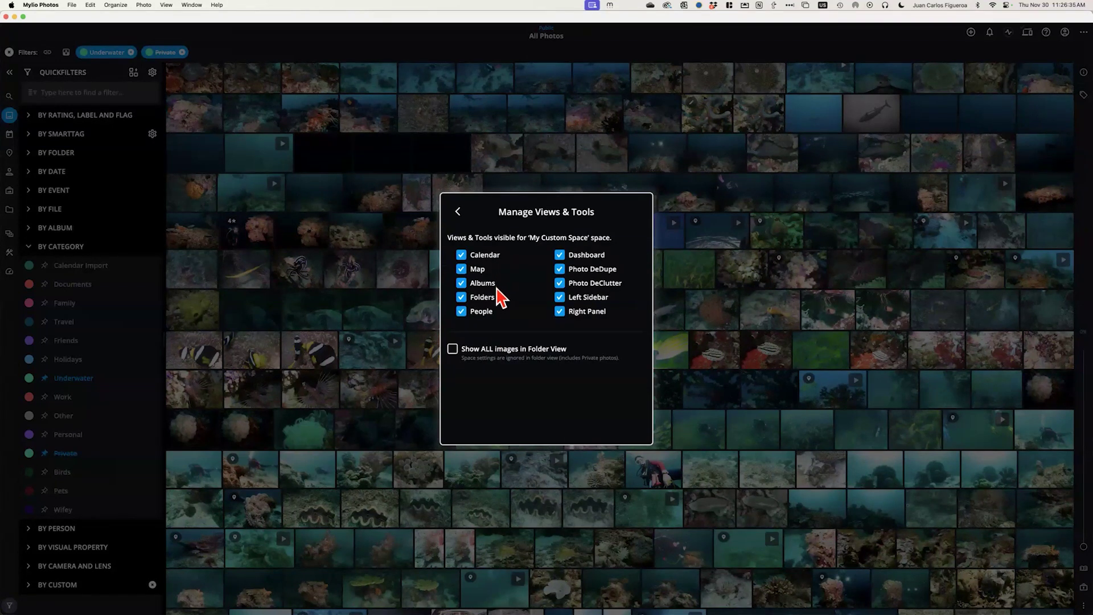
{"action": "left_click", "coordinate": [461, 299]}
{"action": "left_click", "coordinate": [561, 256]}
{"action": "left_click", "coordinate": [561, 270]}
{"action": "left_click", "coordinate": [560, 311]}
{"action": "left_click", "coordinate": [560, 312]}
{"action": "left_click", "coordinate": [560, 268]}
{"action": "left_click", "coordinate": [560, 254]}
{"action": "left_click", "coordinate": [461, 298]}
{"action": "left_click", "coordinate": [456, 212]}
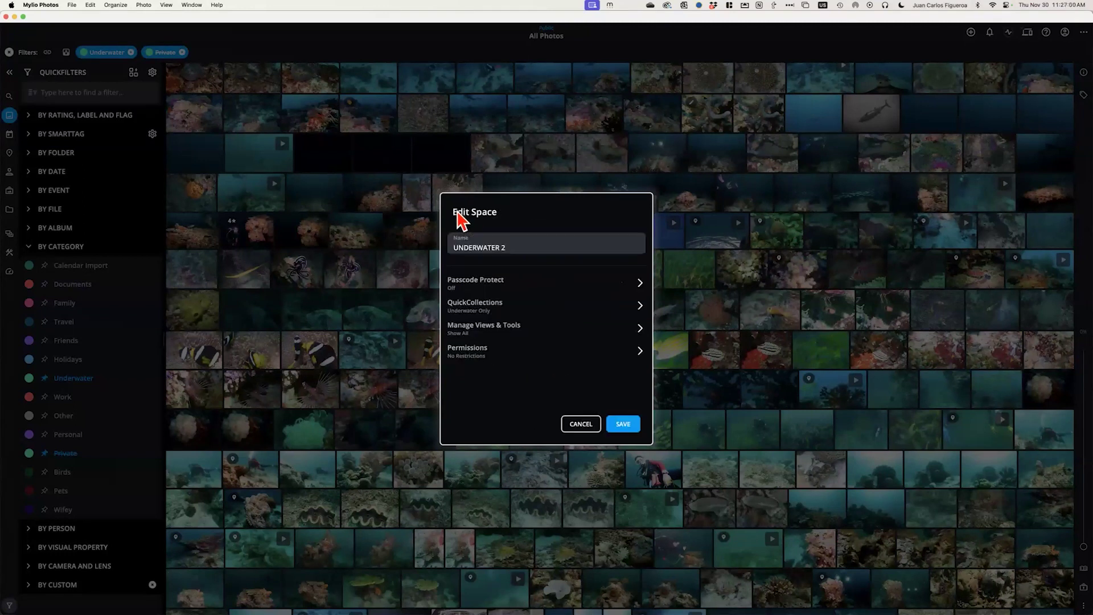
Review the Files & Folders and Allow Modification permissions, then save UNDERWATER 2 and close Manage Spaces
{"action": "left_click", "coordinate": [472, 357]}
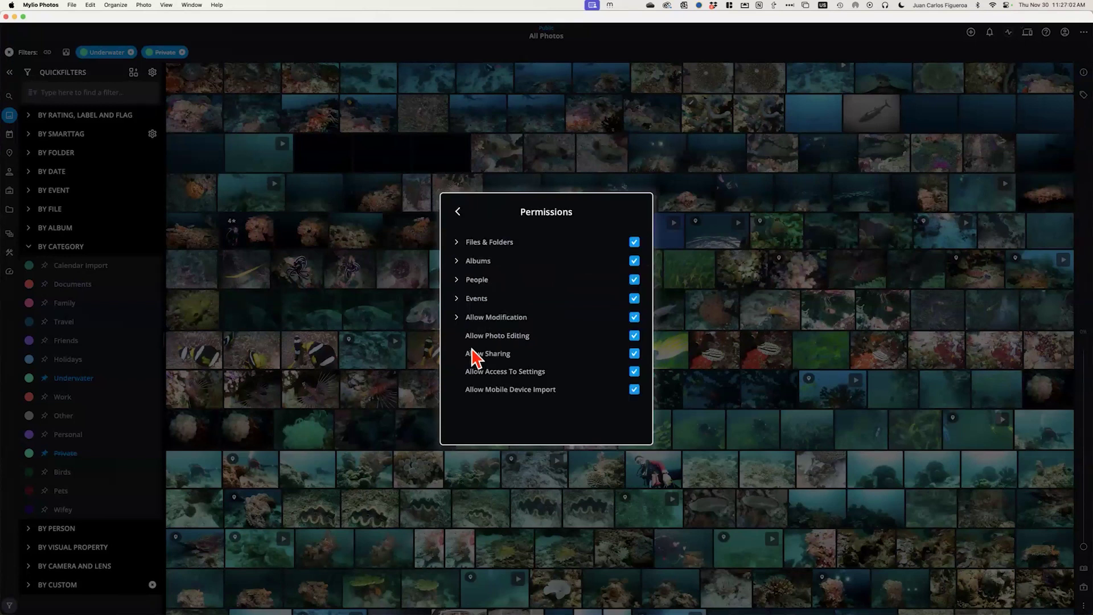
{"action": "left_click", "coordinate": [456, 243]}
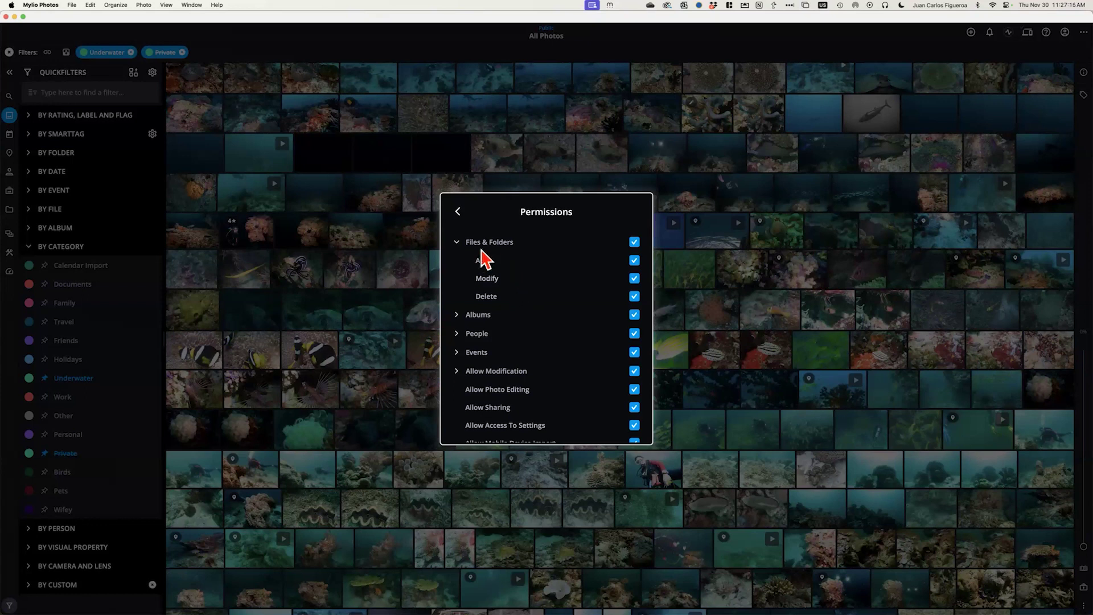
{"action": "left_click", "coordinate": [457, 243]}
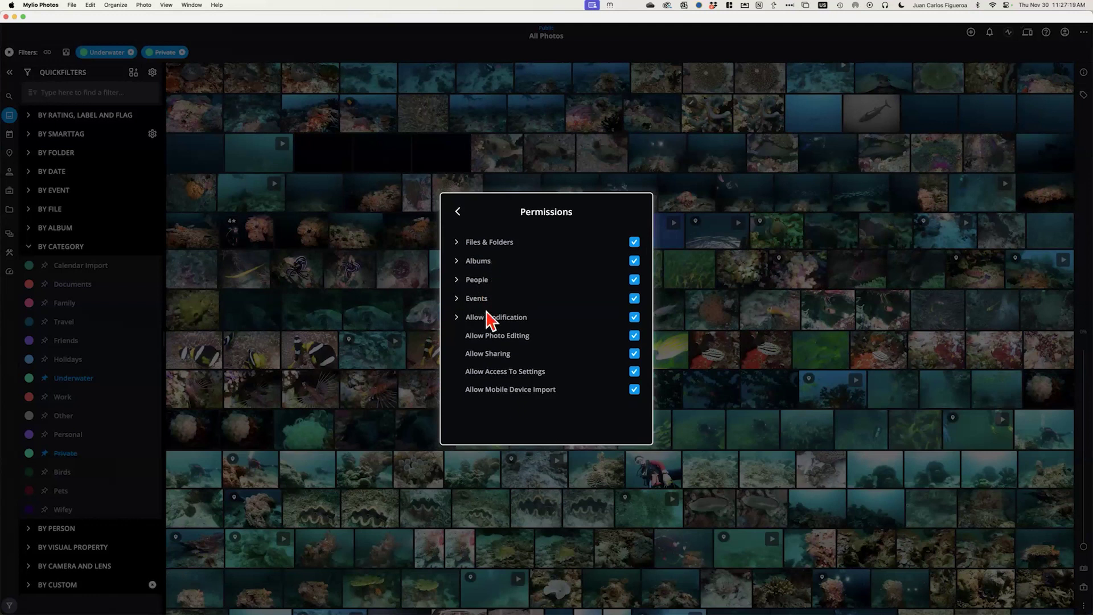
{"action": "left_click", "coordinate": [460, 321]}
{"action": "scroll", "coordinate": [567, 376], "scroll_direction": "down", "scroll_amount": 2}
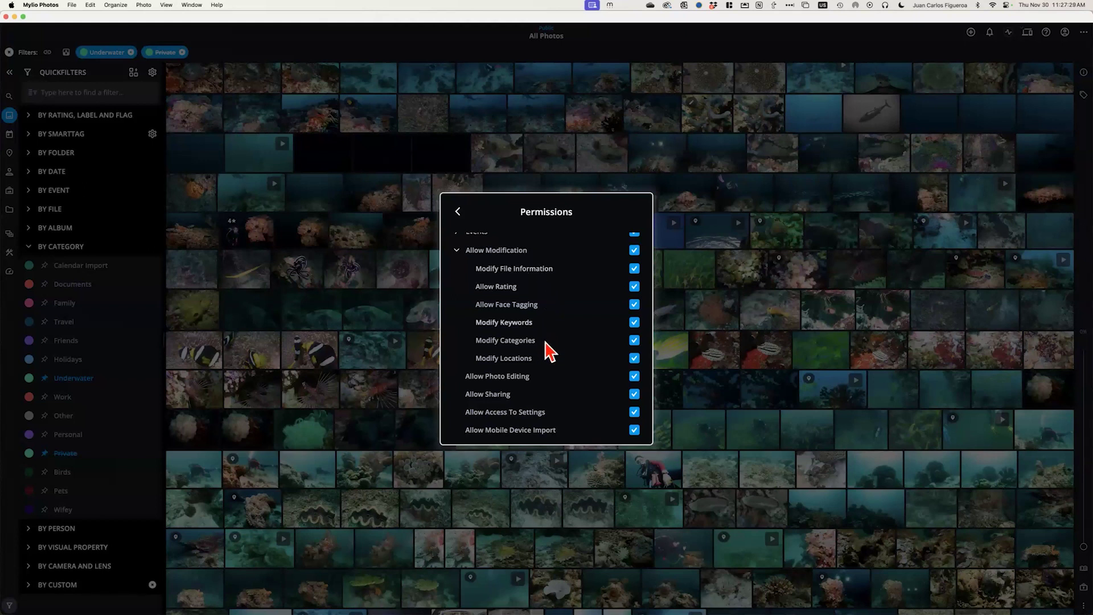
{"action": "left_click", "coordinate": [461, 253]}
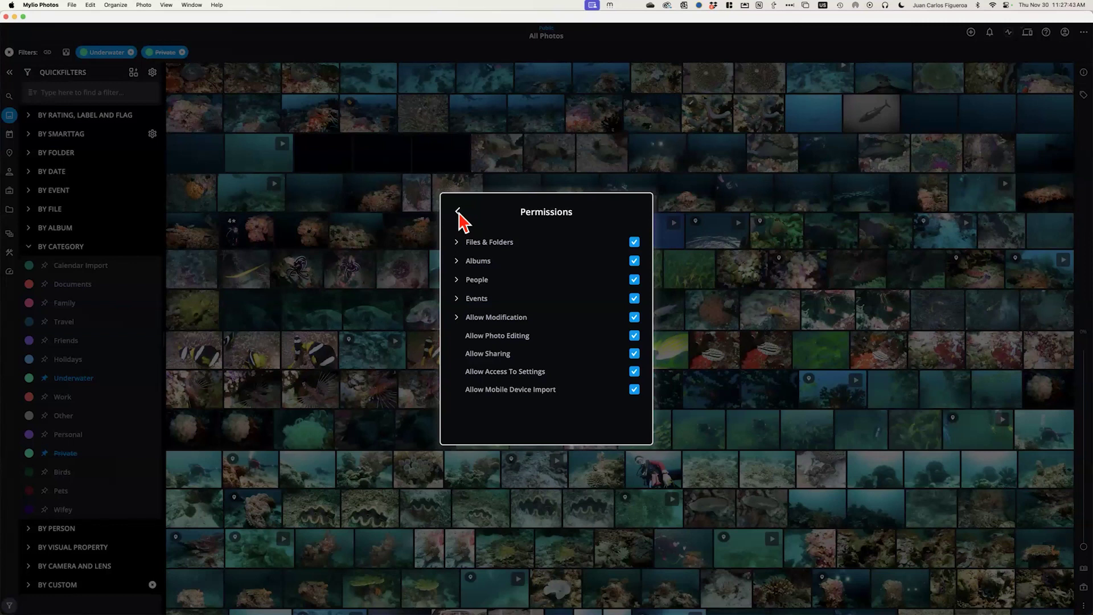
{"action": "left_click", "coordinate": [458, 212]}
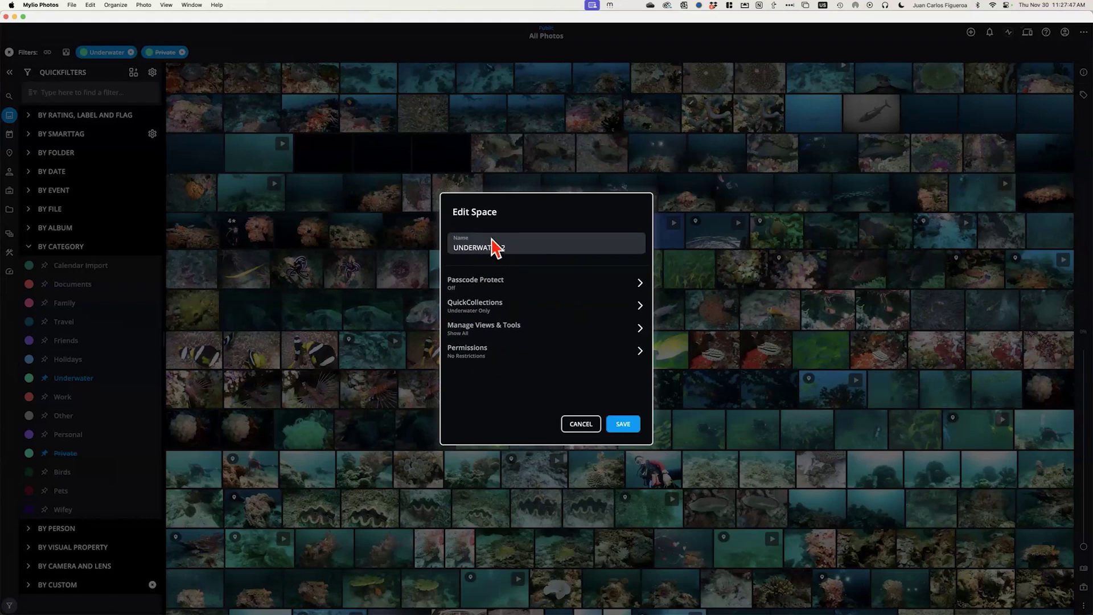
{"action": "left_click", "coordinate": [622, 424]}
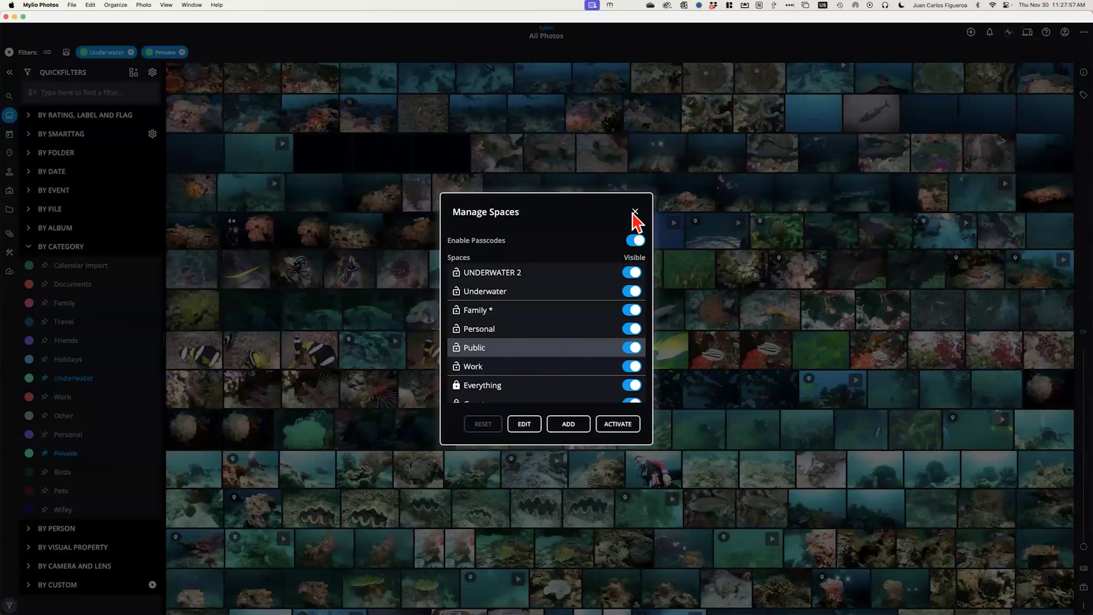
{"action": "left_click", "coordinate": [301, 259]}
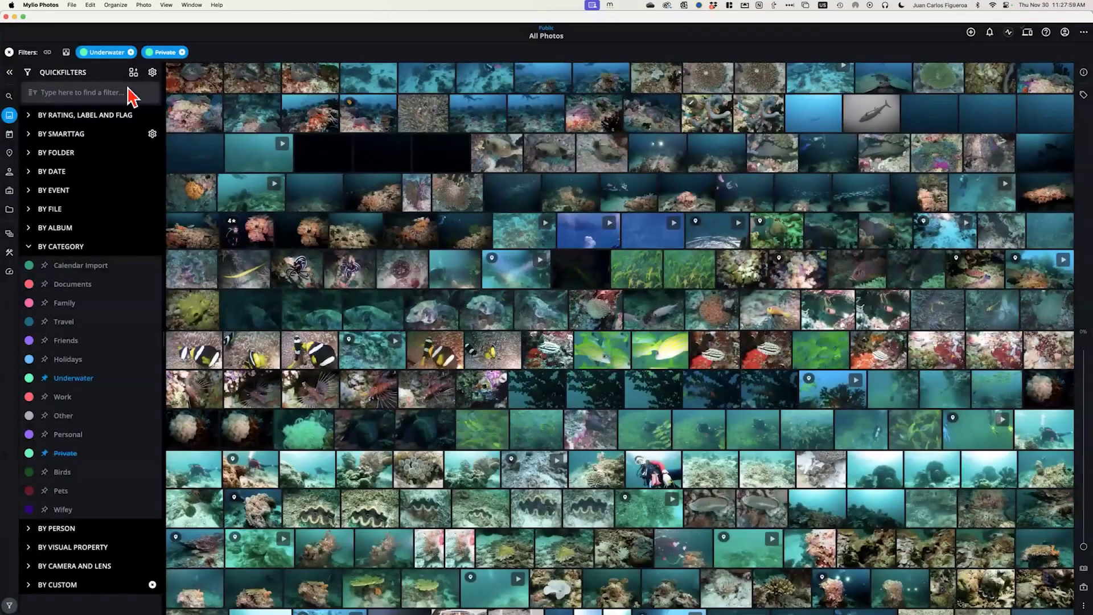
Switch into the UNDERWATER 2 space and scroll its yearly calendar of underwater photos
{"action": "left_click", "coordinate": [10, 135]}
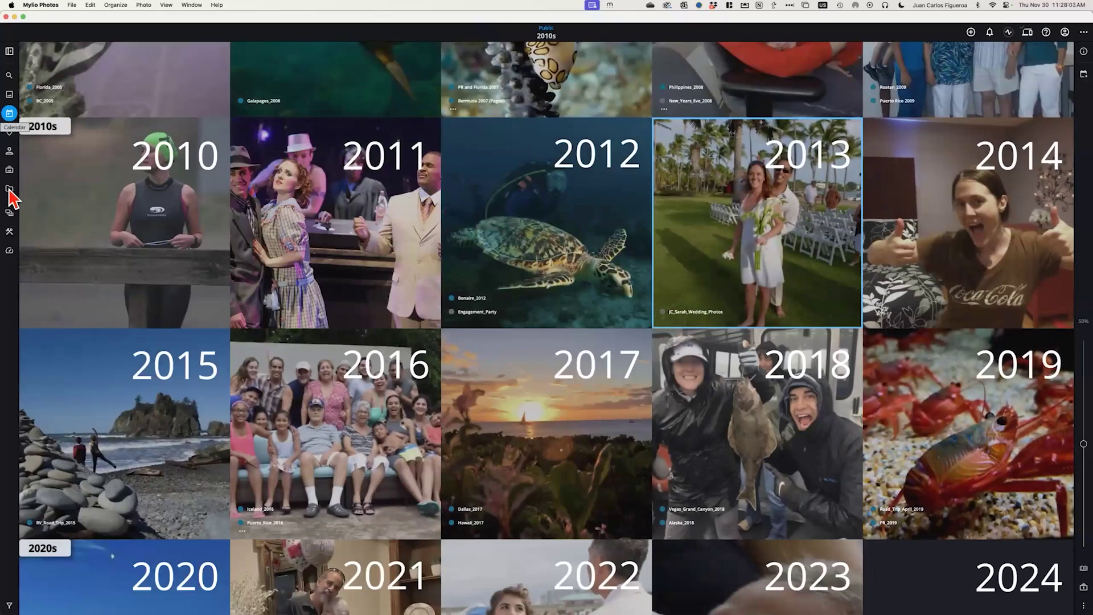
{"action": "left_click", "coordinate": [10, 189]}
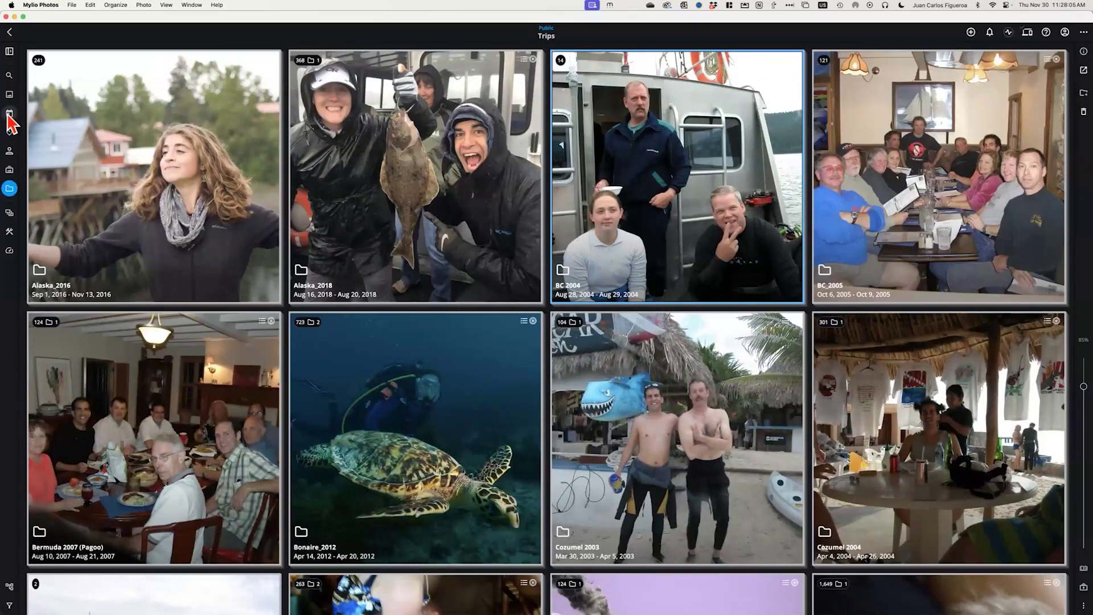
{"action": "left_click", "coordinate": [9, 209]}
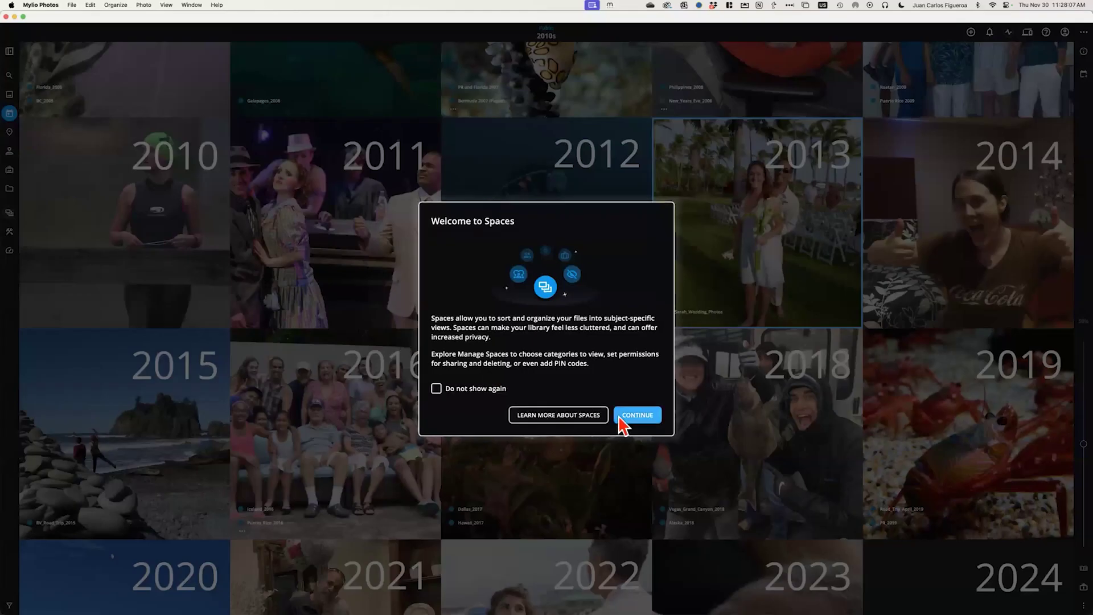
{"action": "left_click", "coordinate": [615, 415]}
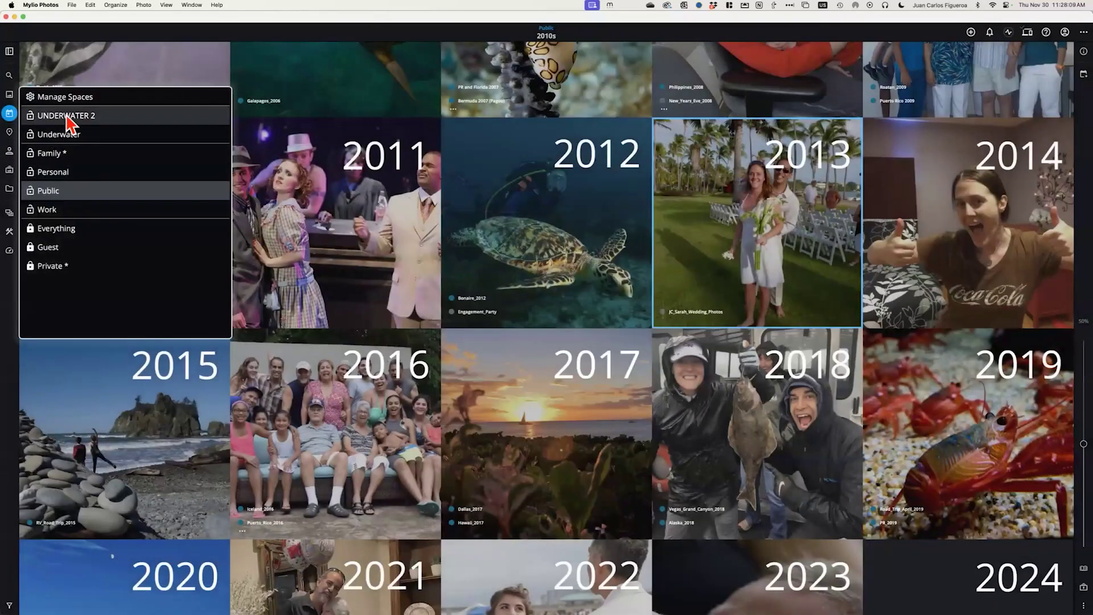
{"action": "left_click", "coordinate": [63, 116]}
{"action": "scroll", "coordinate": [575, 316], "scroll_direction": "up", "scroll_amount": 10}
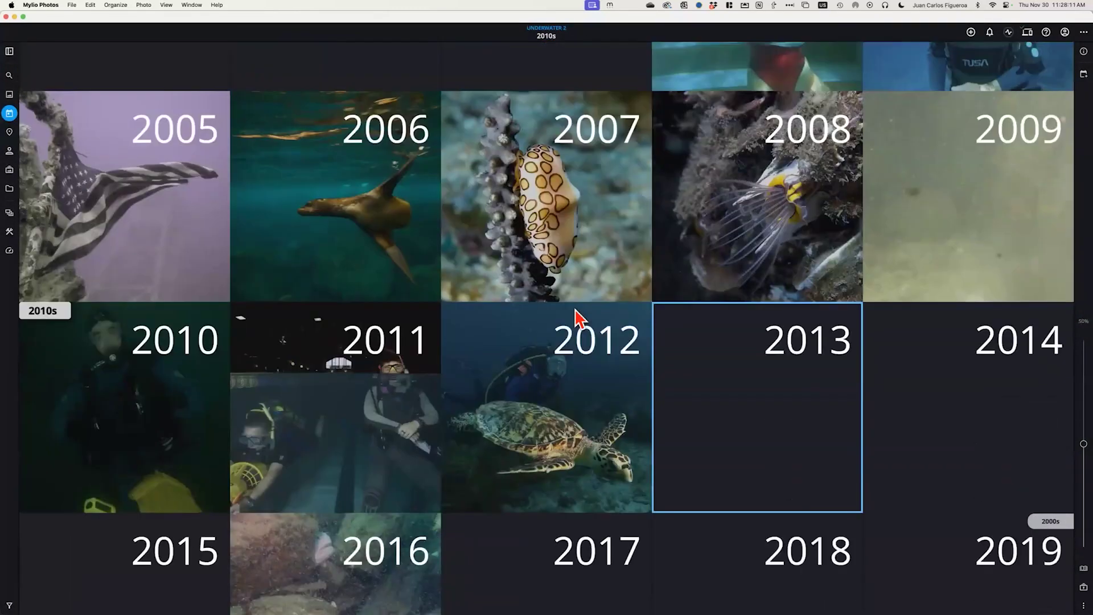
{"action": "scroll", "coordinate": [579, 319], "scroll_direction": "down", "scroll_amount": 8}
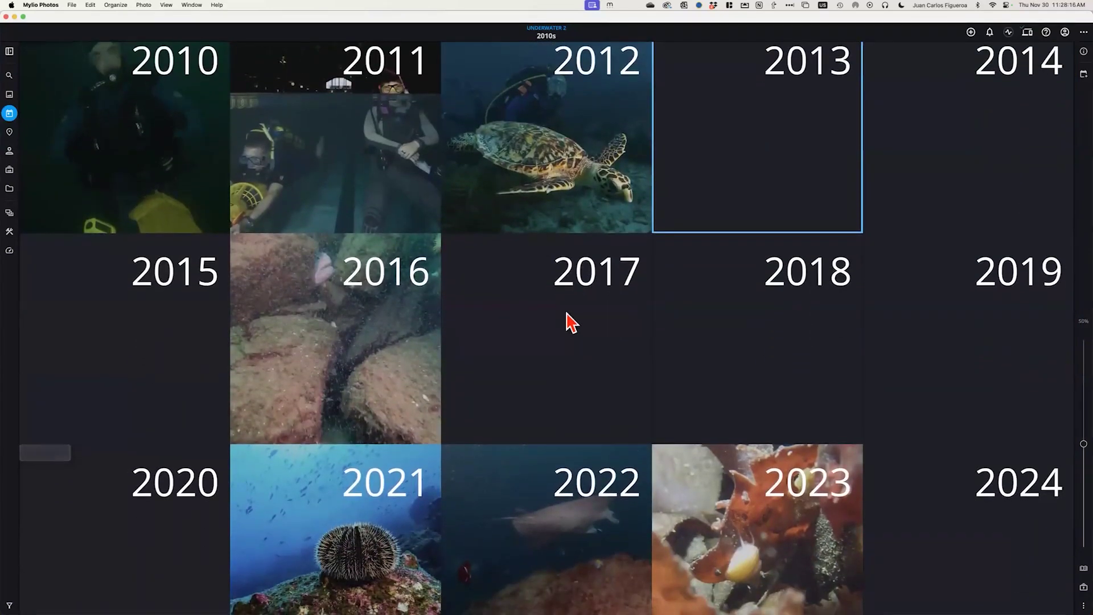
{"action": "scroll", "coordinate": [566, 320], "scroll_direction": "down", "scroll_amount": 3}
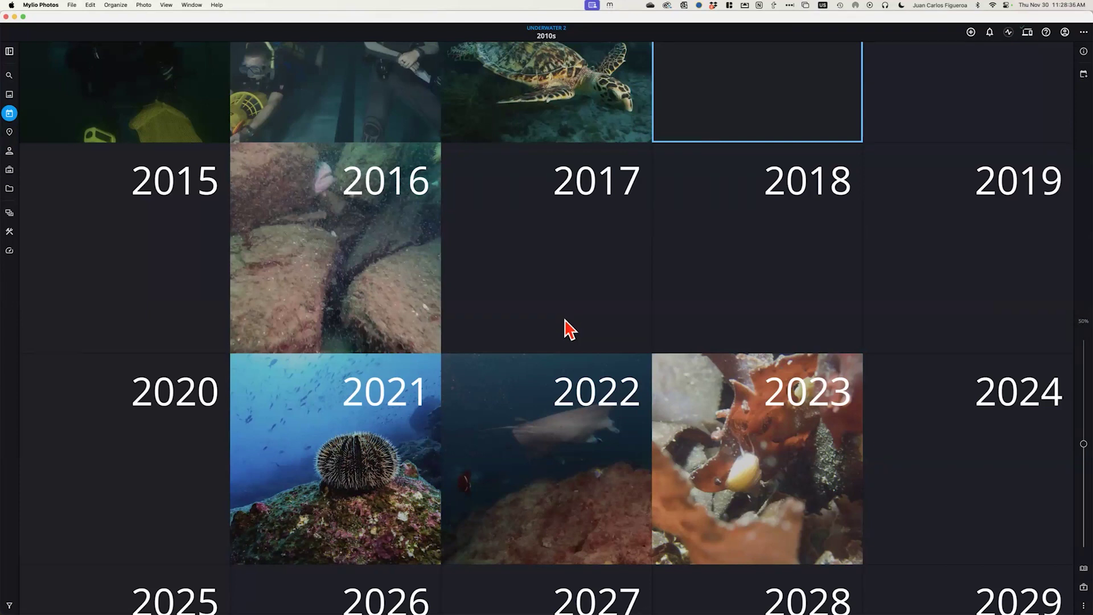
{"action": "key", "text": "super+Tab"}
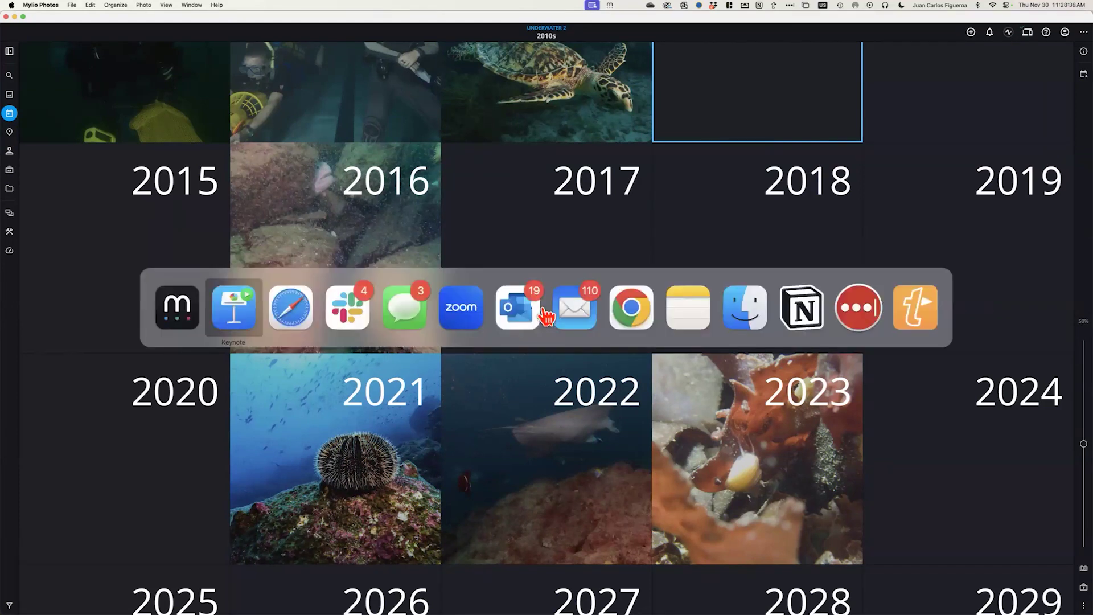
Move through the slides to present the Managing Spaces slide
{"action": "key", "text": "Right"}
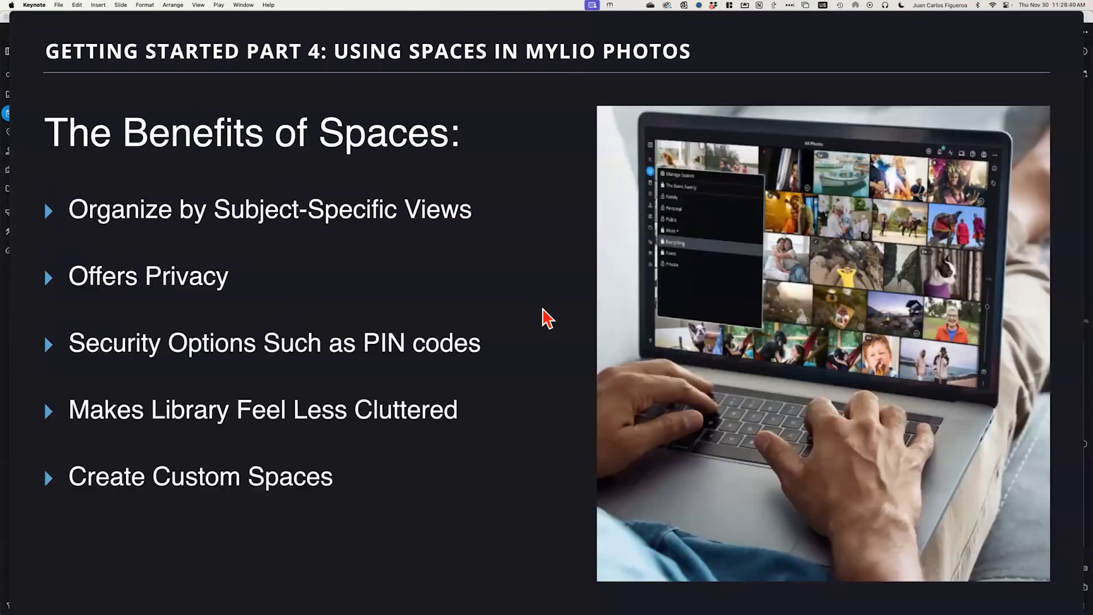
{"action": "key", "text": "Left"}
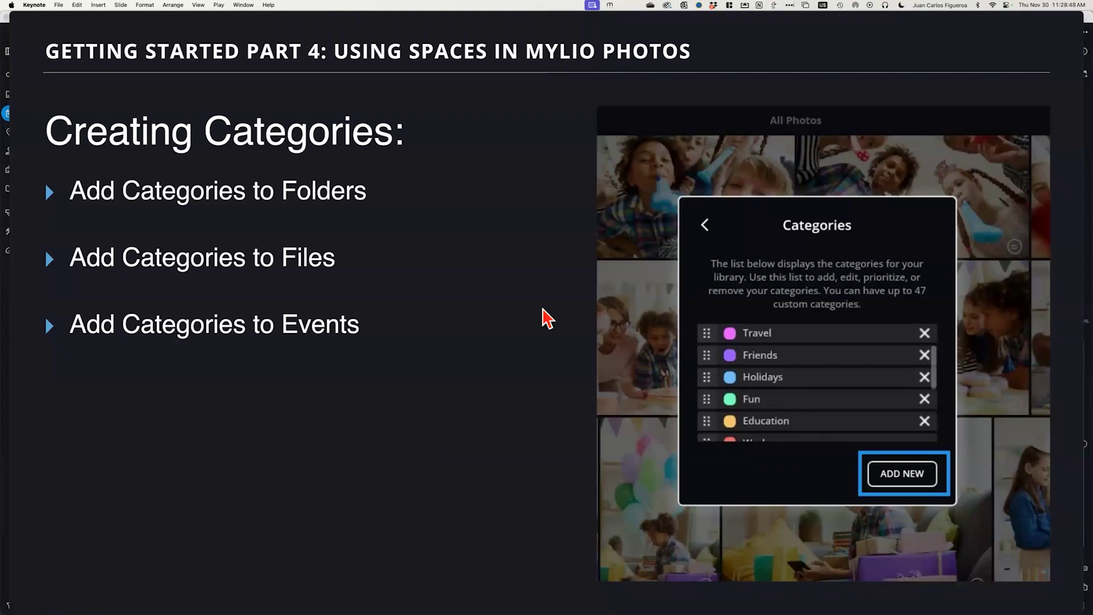
{"action": "key", "text": "Left"}
{"action": "key", "text": "Right"}
{"action": "key", "text": "Left"}
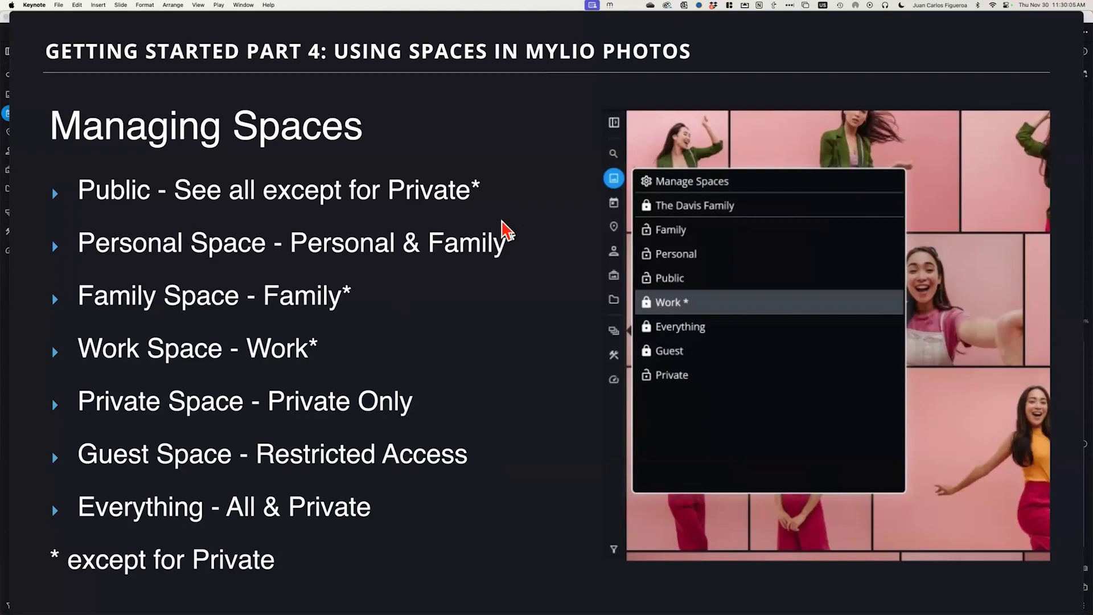
{"action": "key", "text": "super+Tab"}
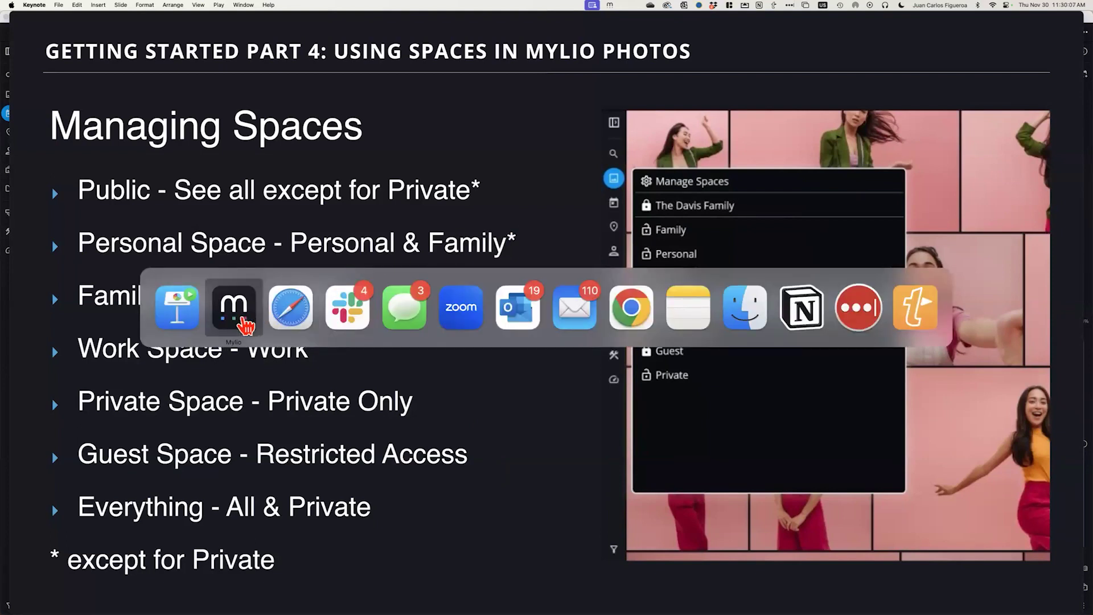
Return to Mylio and unlock Manage Spaces with the master passcode
{"action": "left_click", "coordinate": [244, 322]}
{"action": "left_click", "coordinate": [10, 214]}
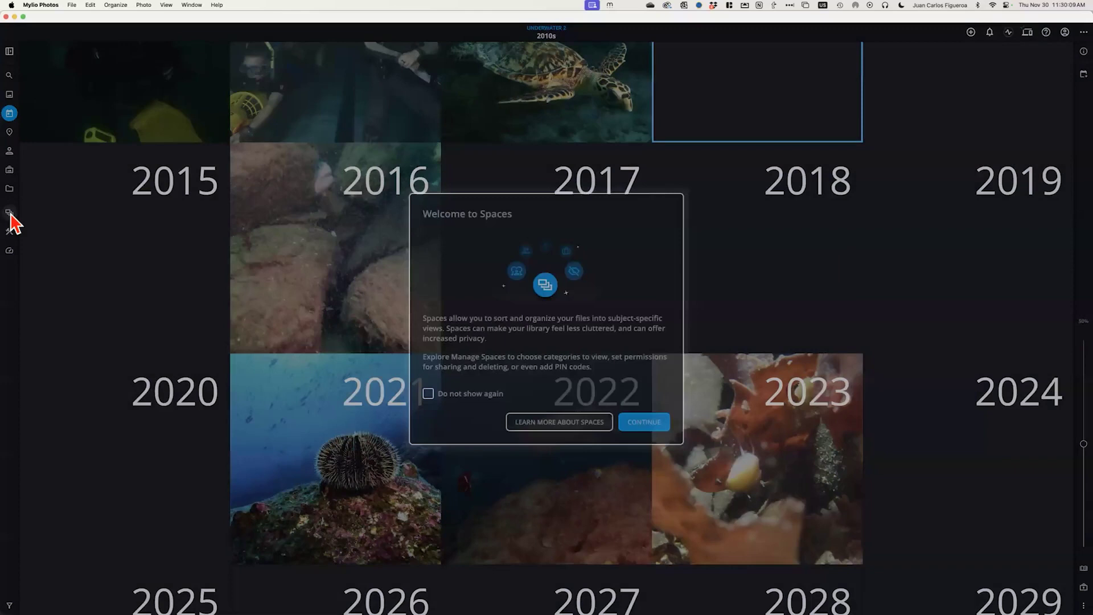
{"action": "left_click", "coordinate": [644, 422]}
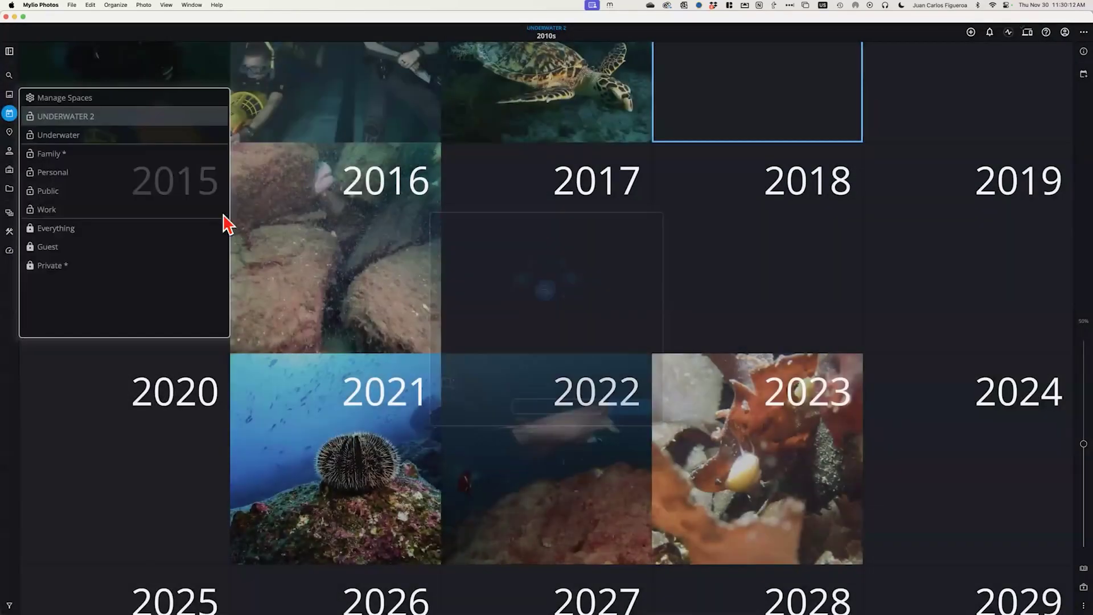
{"action": "left_click", "coordinate": [88, 99]}
{"action": "type", "text": "1234"}
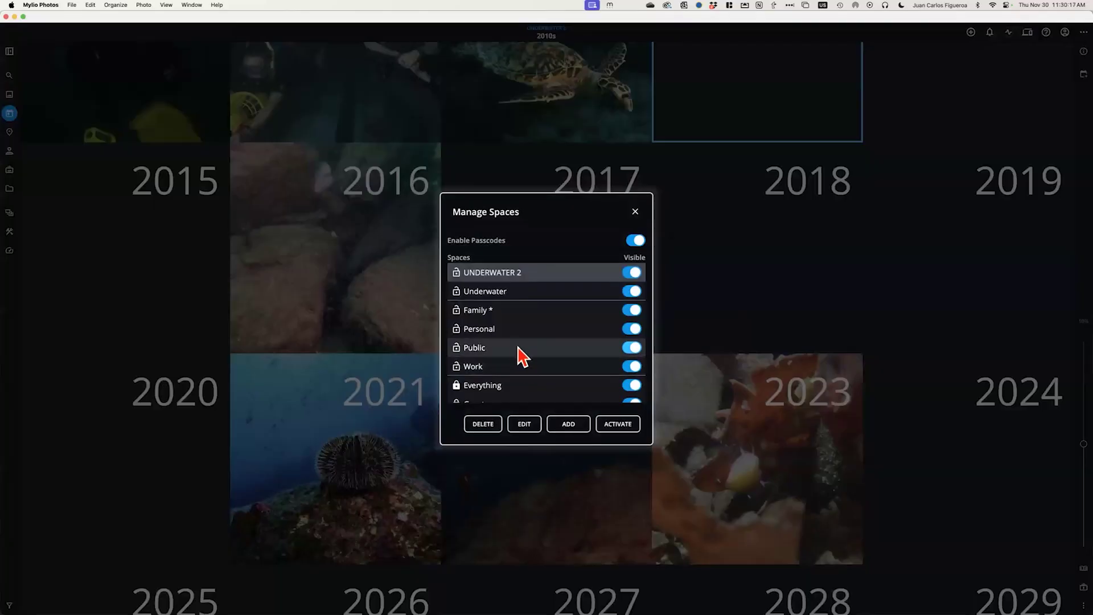
{"action": "scroll", "coordinate": [482, 378], "scroll_direction": "down", "scroll_amount": 1}
Review the Guest space's settings and permissions, then cancel without changes
{"action": "left_click", "coordinate": [497, 381]}
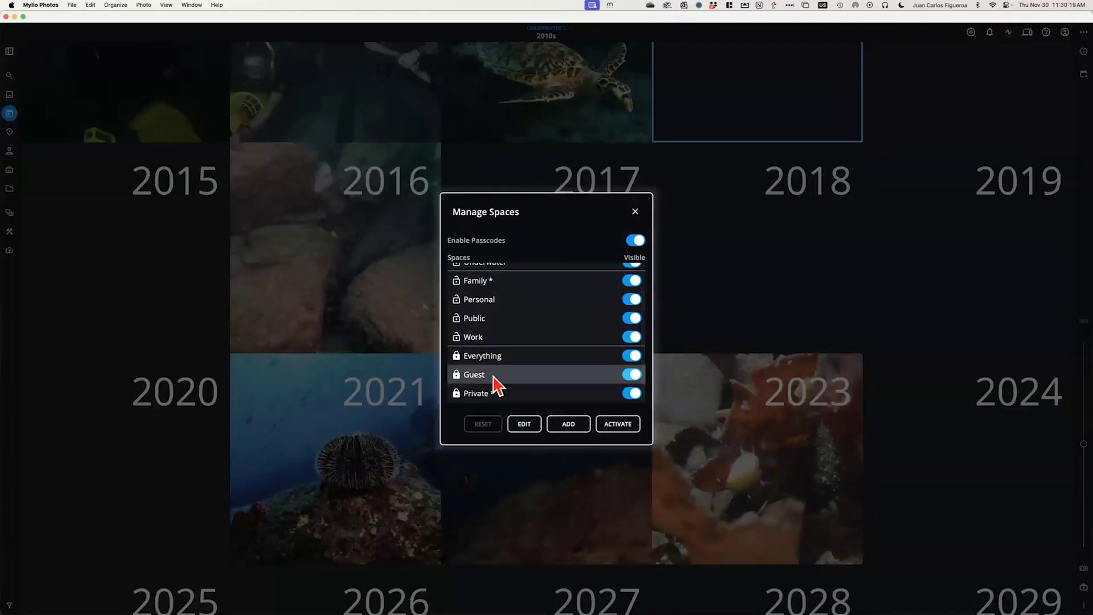
{"action": "left_click", "coordinate": [521, 426]}
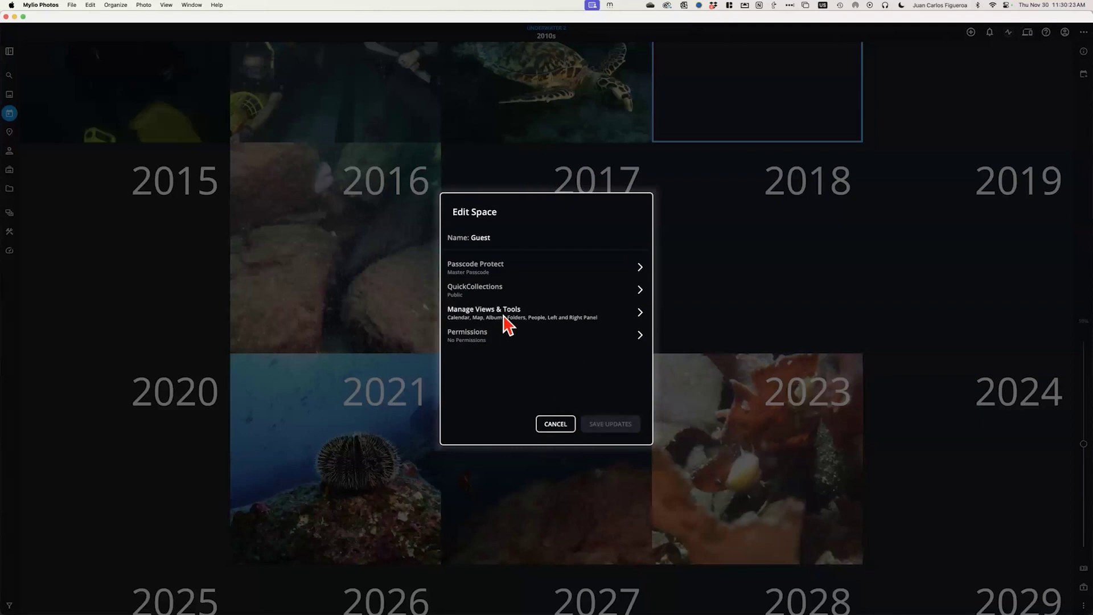
{"action": "left_click", "coordinate": [481, 341]}
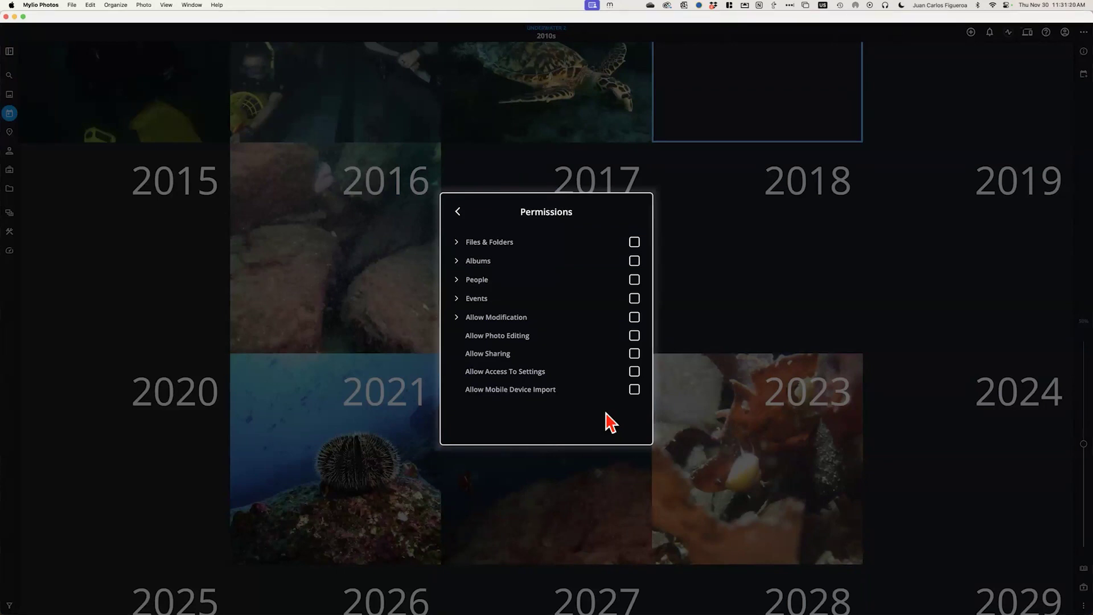
{"action": "left_click", "coordinate": [457, 212]}
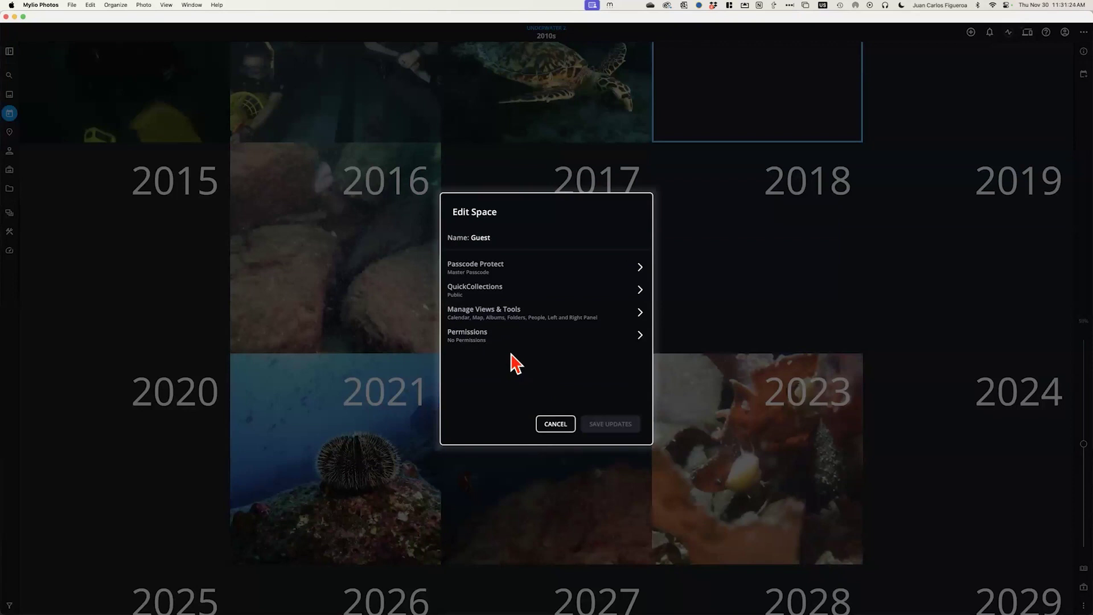
{"action": "left_click", "coordinate": [557, 424]}
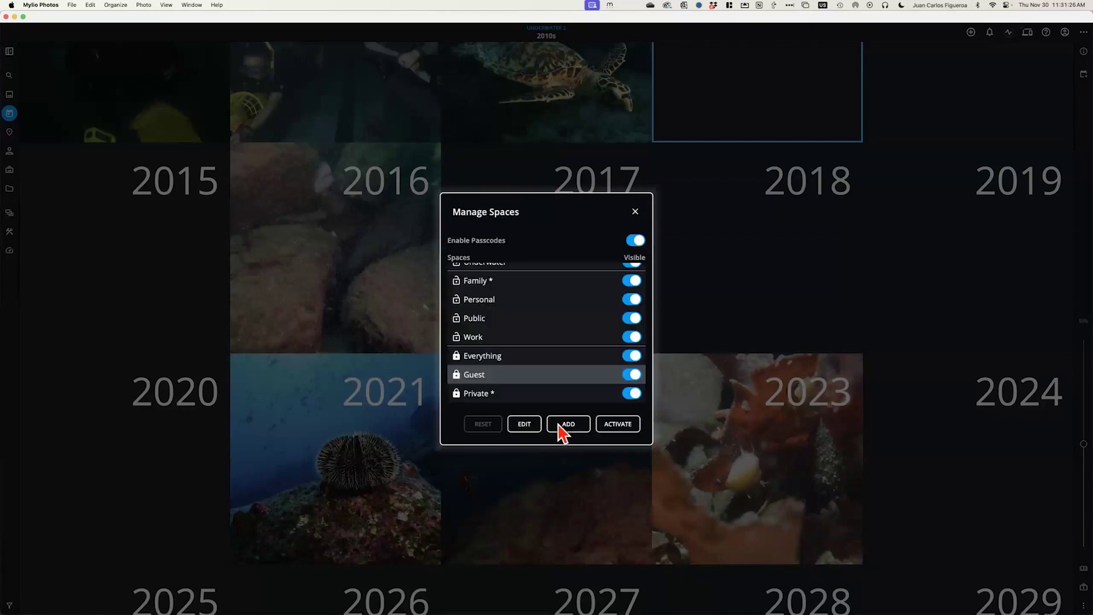
Close Manage Spaces and switch the library to the Public space
{"action": "left_click", "coordinate": [633, 215]}
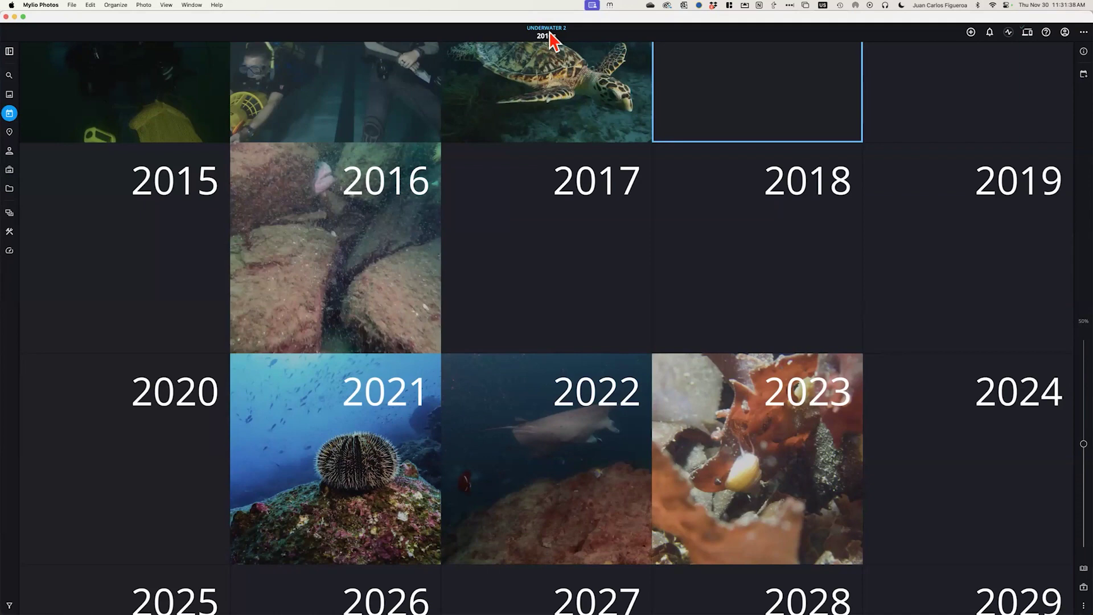
{"action": "left_click", "coordinate": [9, 214]}
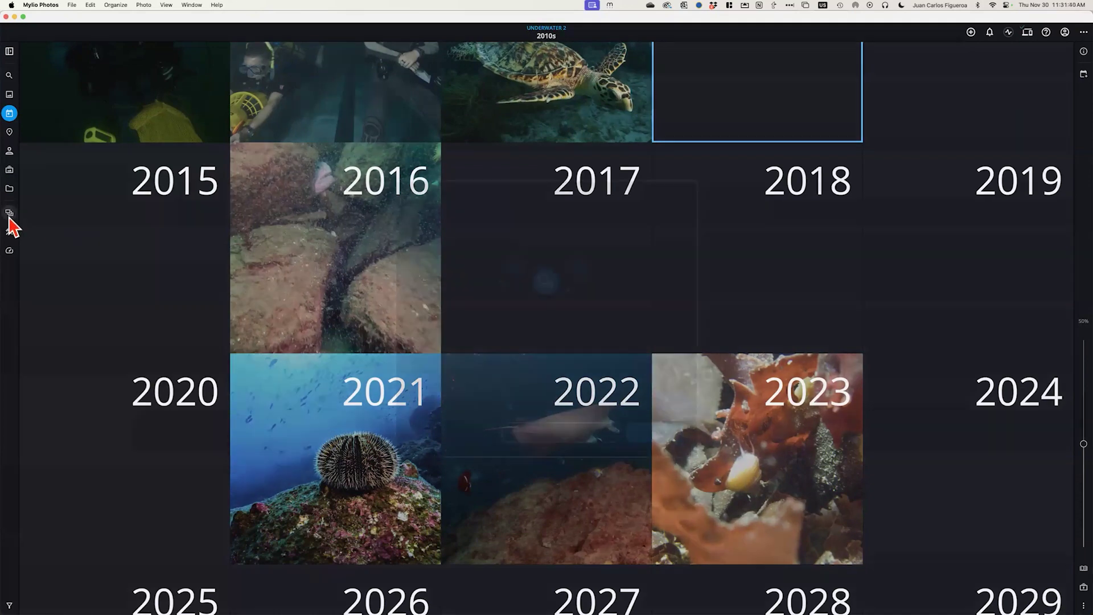
{"action": "left_click", "coordinate": [631, 410]}
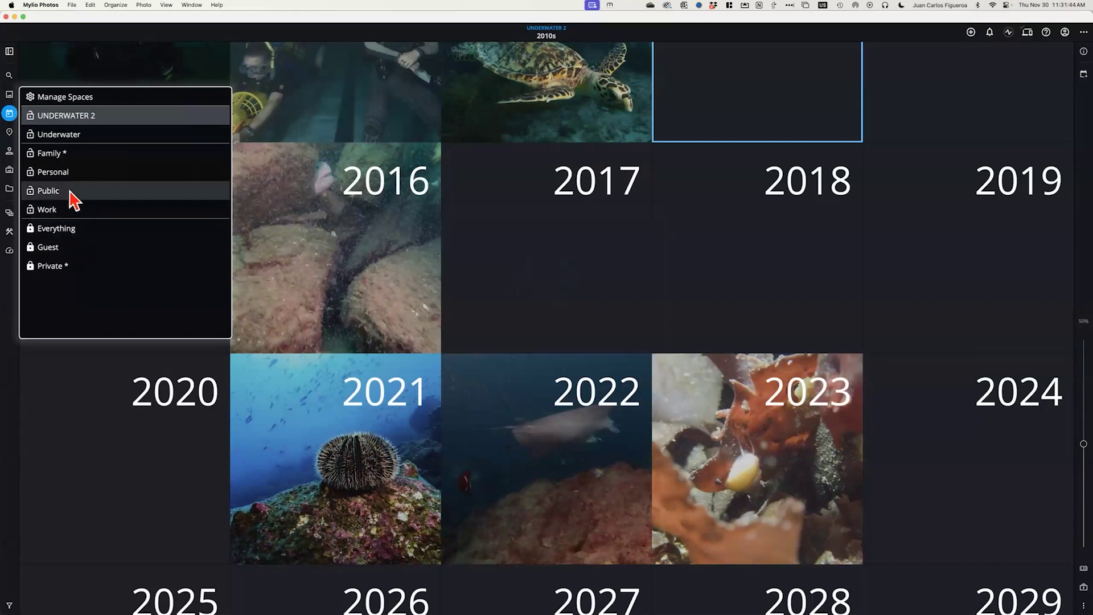
{"action": "left_click", "coordinate": [73, 192]}
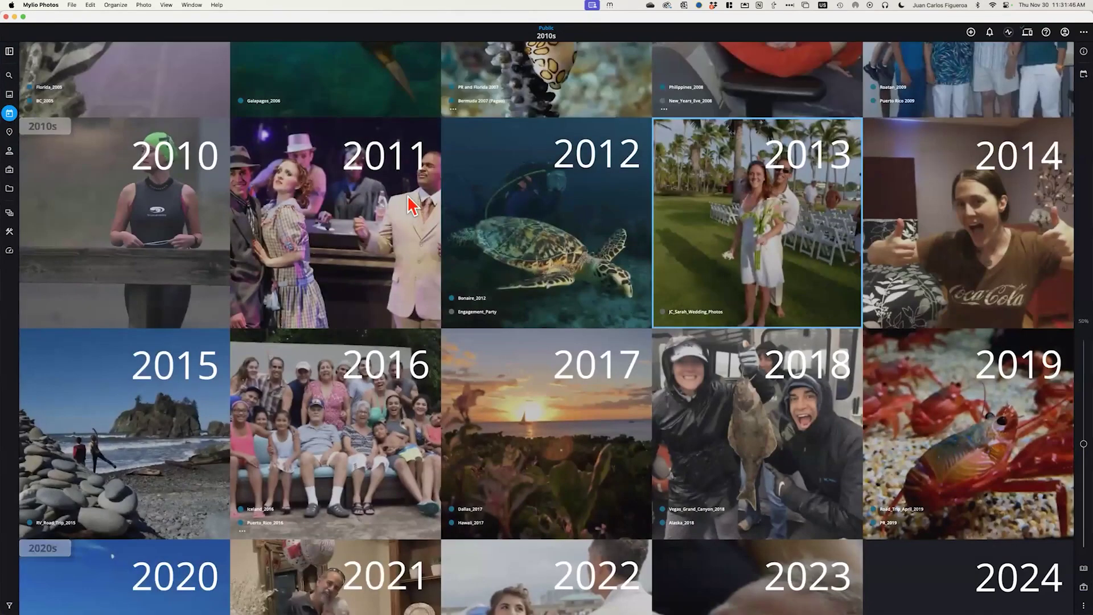
{"action": "key", "text": "super+Tab"}
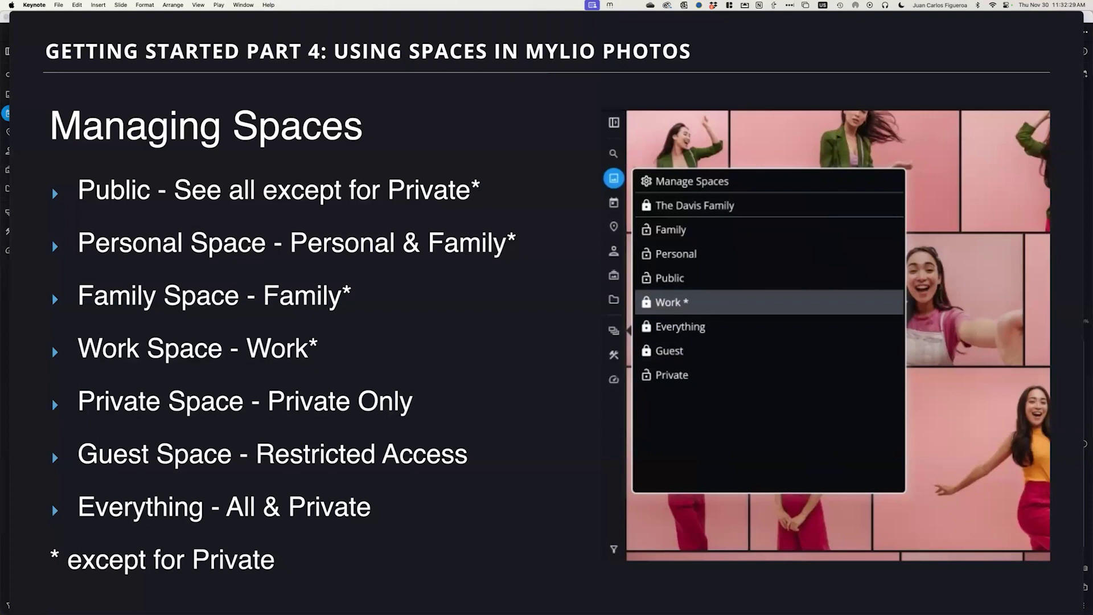
{"action": "key", "text": "super+Tab"}
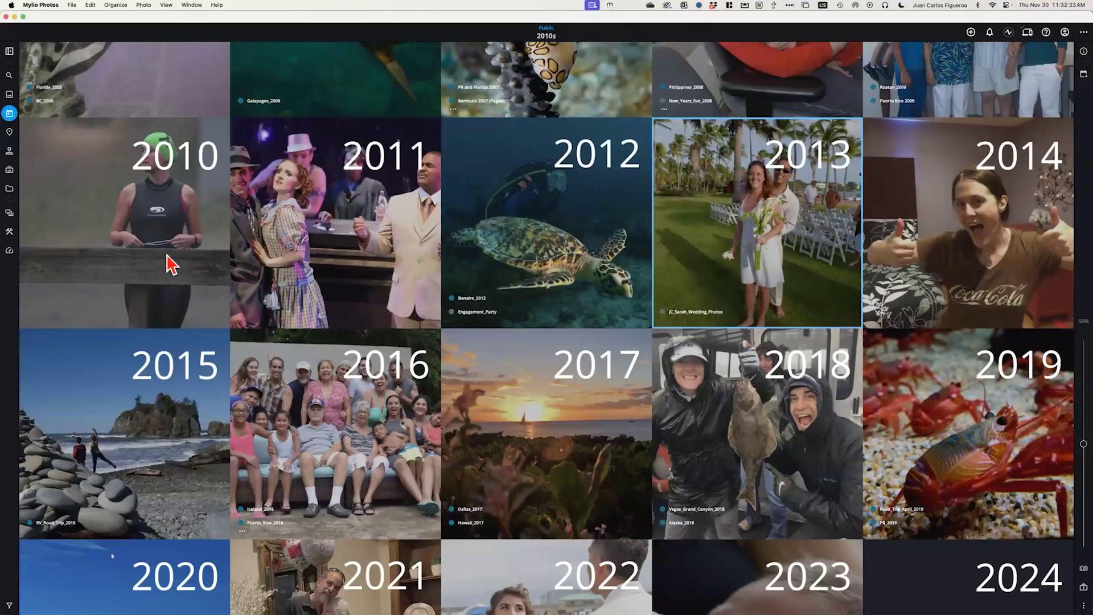
{"action": "left_click", "coordinate": [10, 216]}
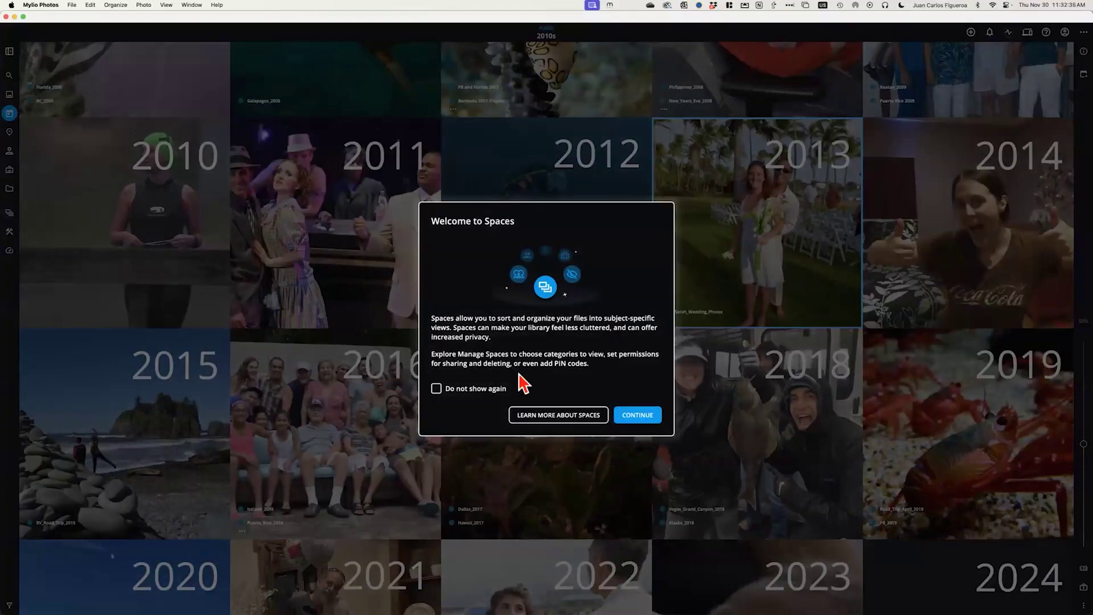
{"action": "left_click", "coordinate": [637, 415]}
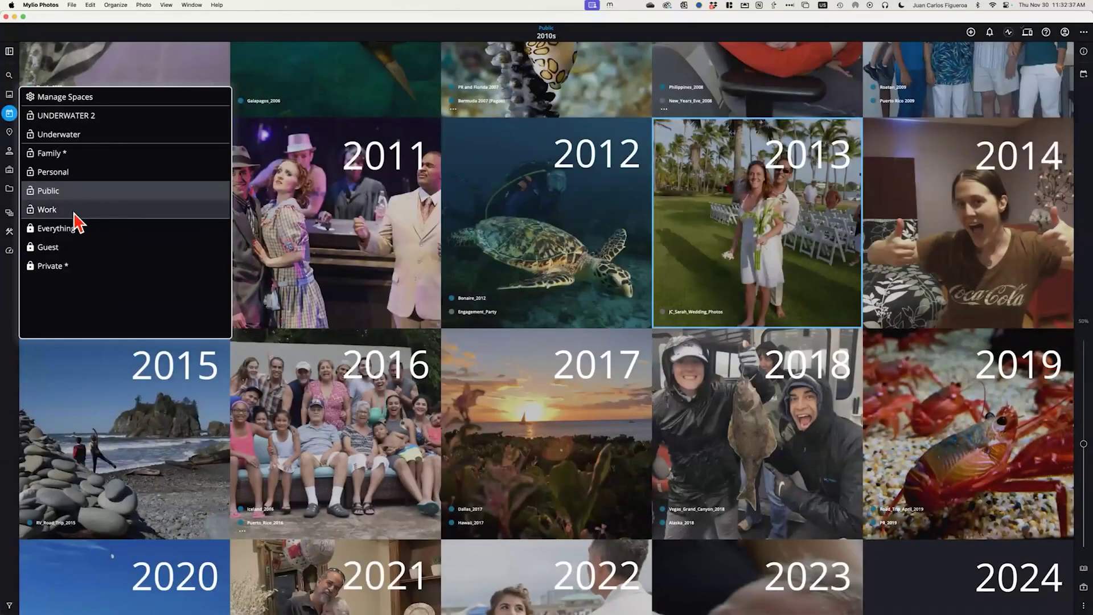
{"action": "left_click", "coordinate": [59, 249]}
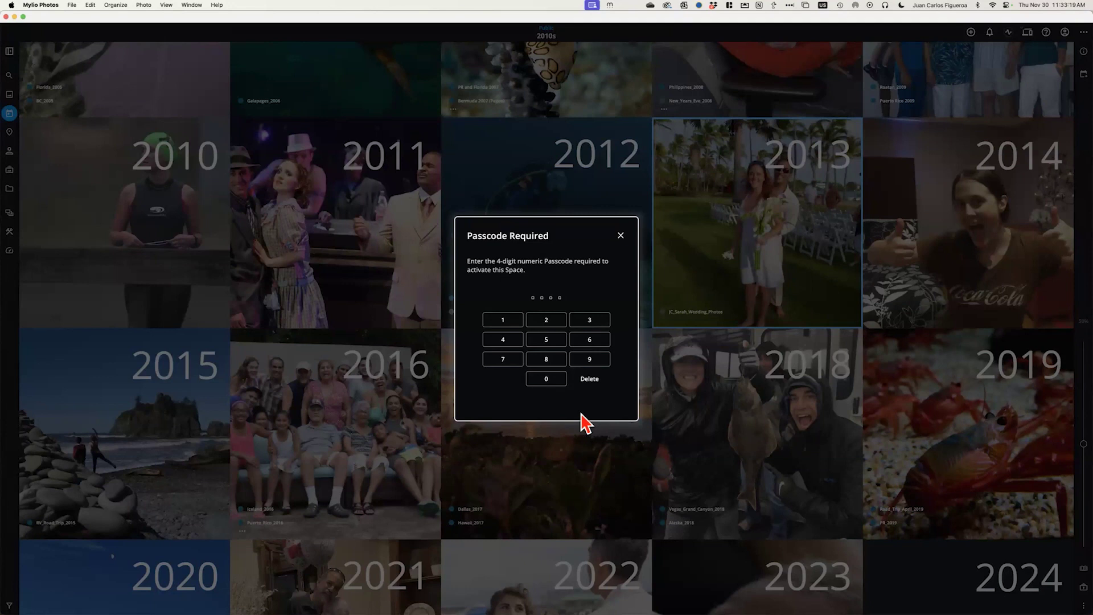
{"action": "left_click", "coordinate": [621, 236]}
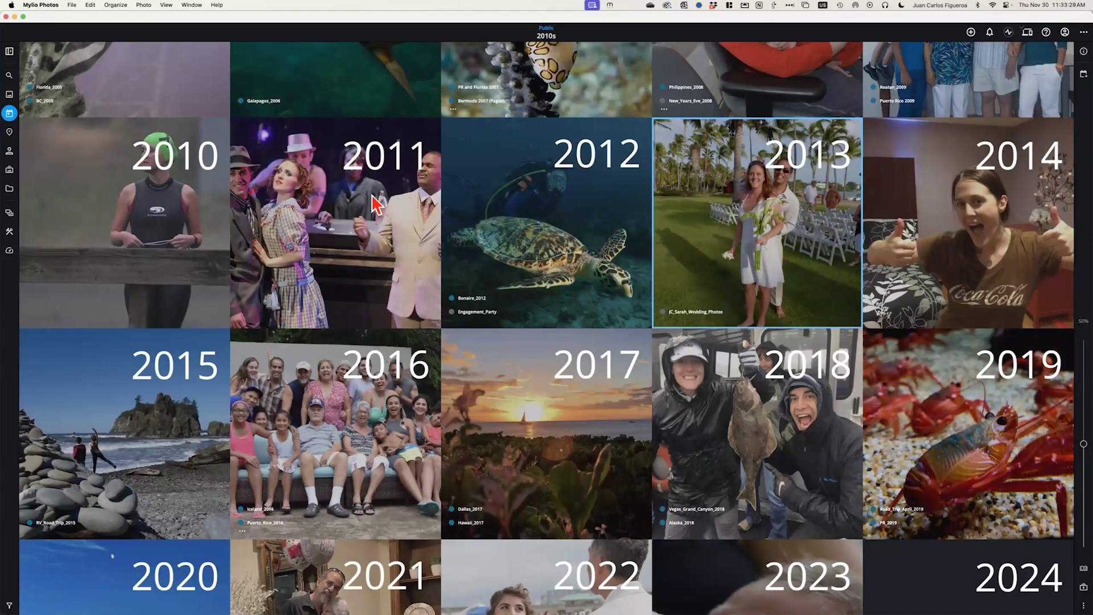
Advance the Keynote presentation to the Remote Control slide
{"action": "key", "text": "super+Tab"}
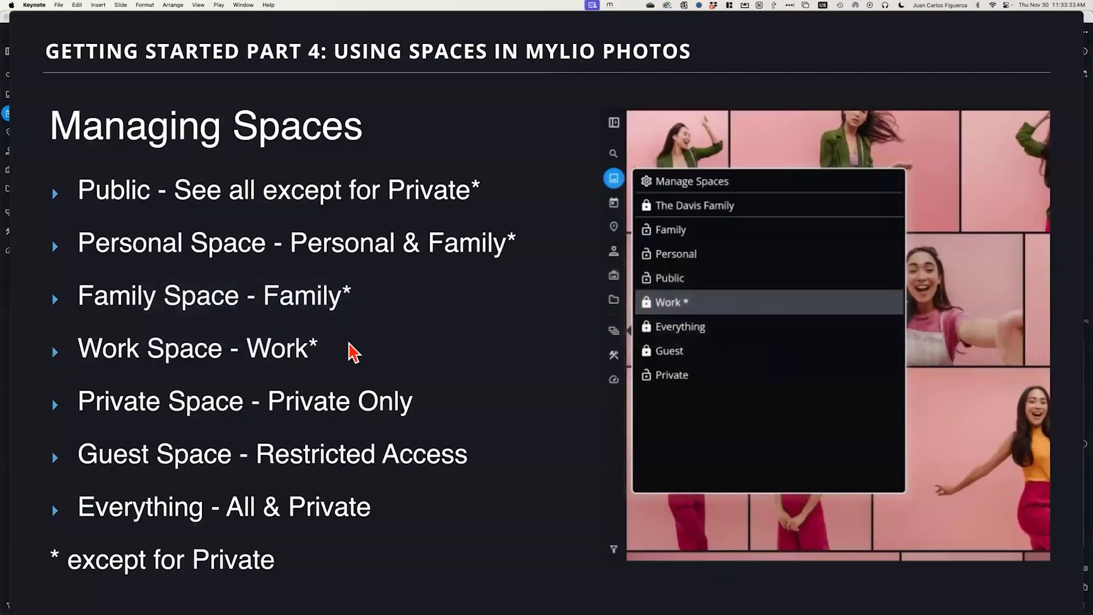
{"action": "key", "text": "Right"}
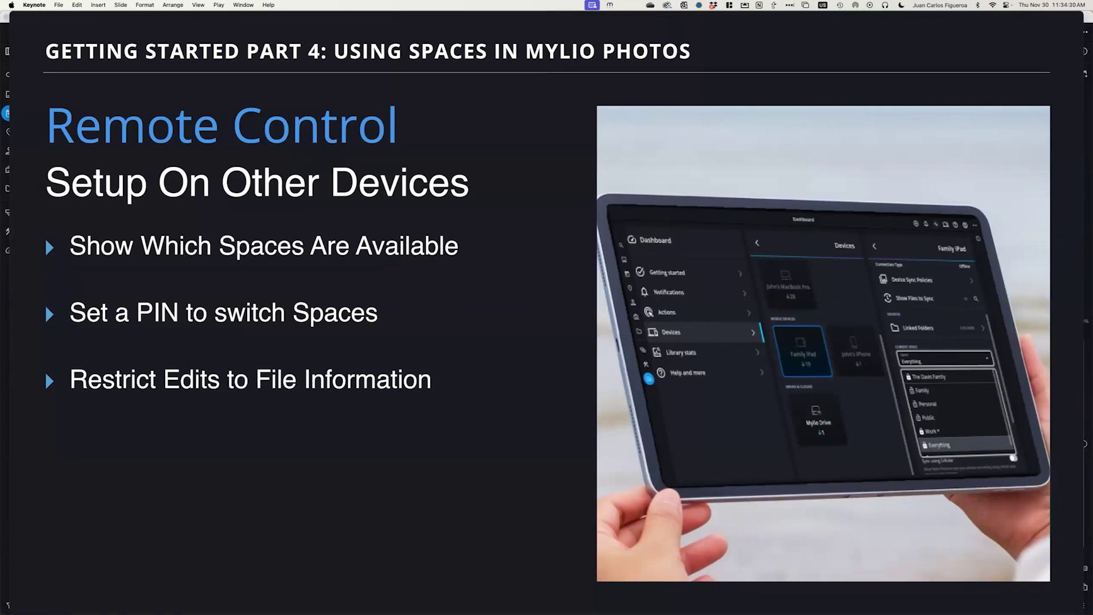
{"action": "key", "text": "super+Tab"}
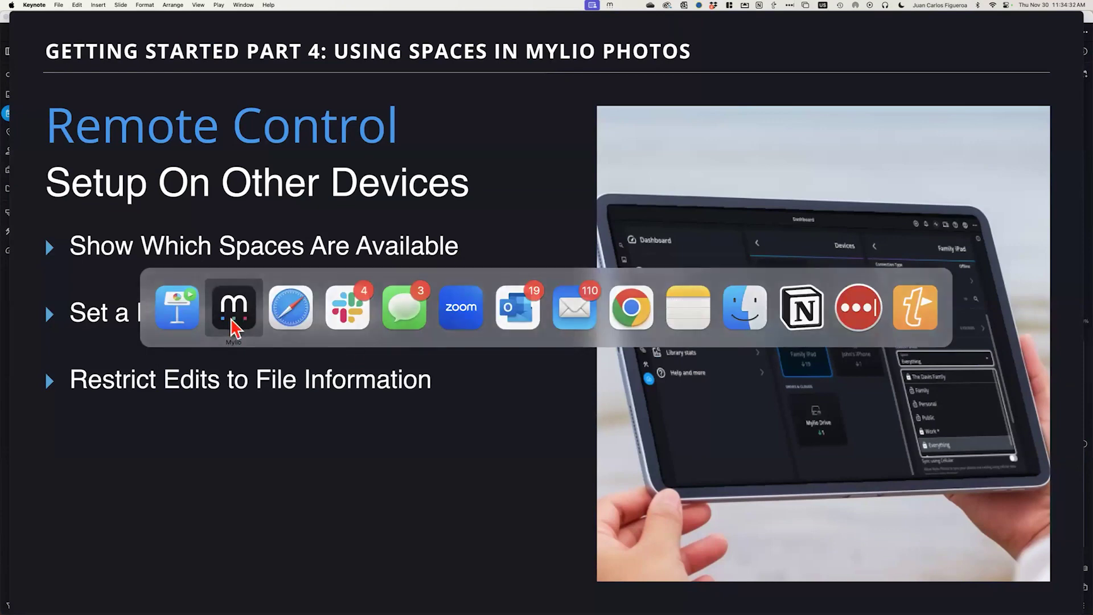
Back in Mylio, show the All Photos grid filtered to Underwater and Private
{"action": "left_click", "coordinate": [233, 328]}
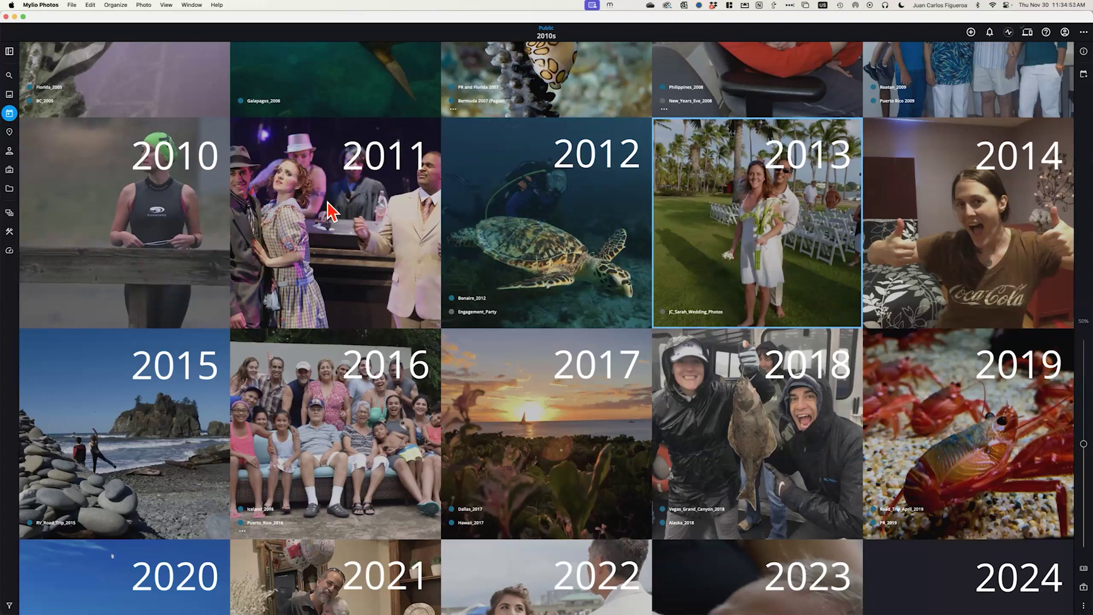
{"action": "left_click", "coordinate": [10, 94]}
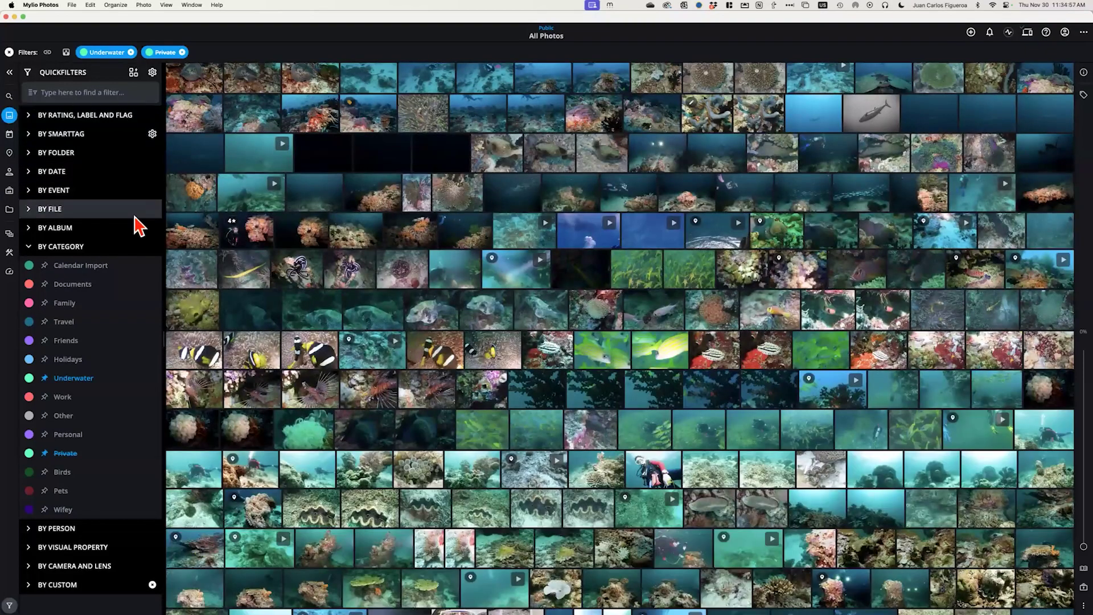
Swap the Underwater and Private filters for the Animal SmartTag quickfilter
{"action": "left_click", "coordinate": [10, 52]}
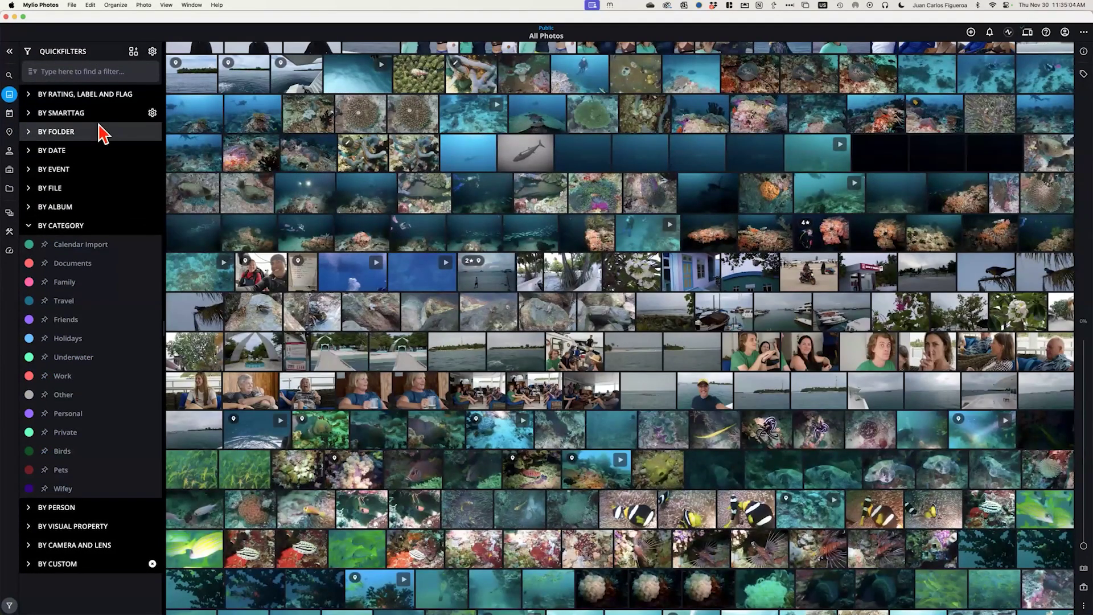
{"action": "left_click", "coordinate": [29, 113]}
{"action": "left_click", "coordinate": [60, 151]}
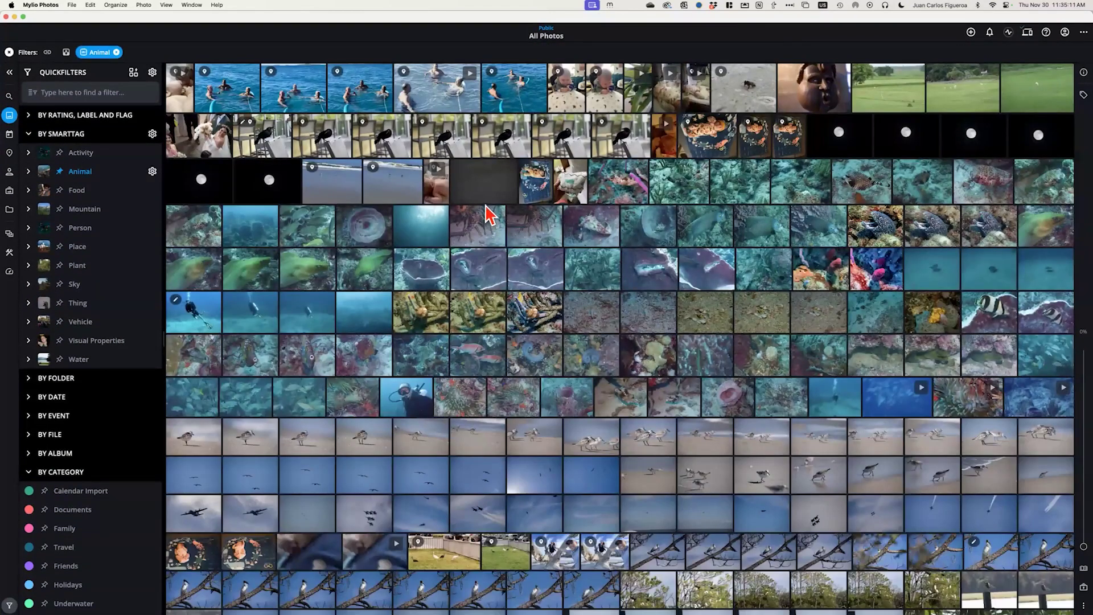
{"action": "scroll", "coordinate": [489, 215], "scroll_direction": "down", "scroll_amount": 15}
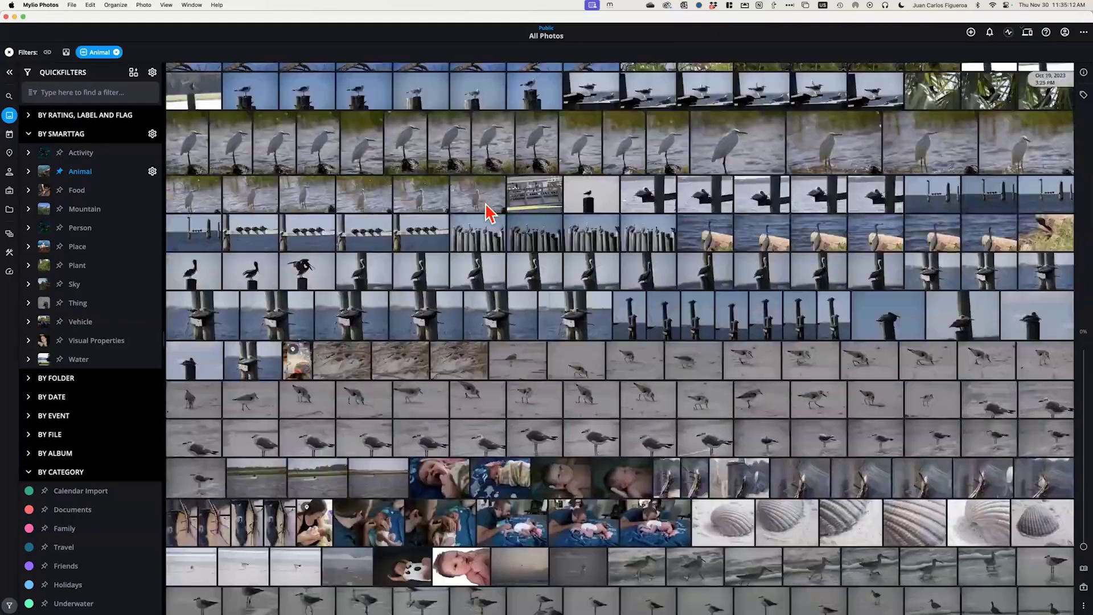
{"action": "scroll", "coordinate": [488, 214], "scroll_direction": "down", "scroll_amount": 15}
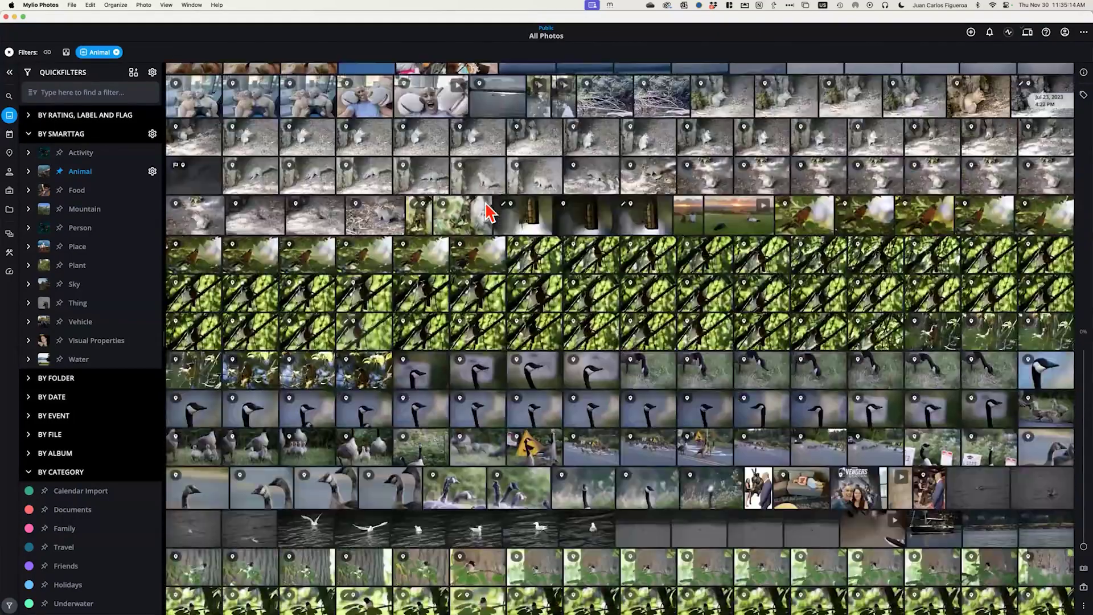
{"action": "scroll", "coordinate": [489, 214], "scroll_direction": "down", "scroll_amount": 10}
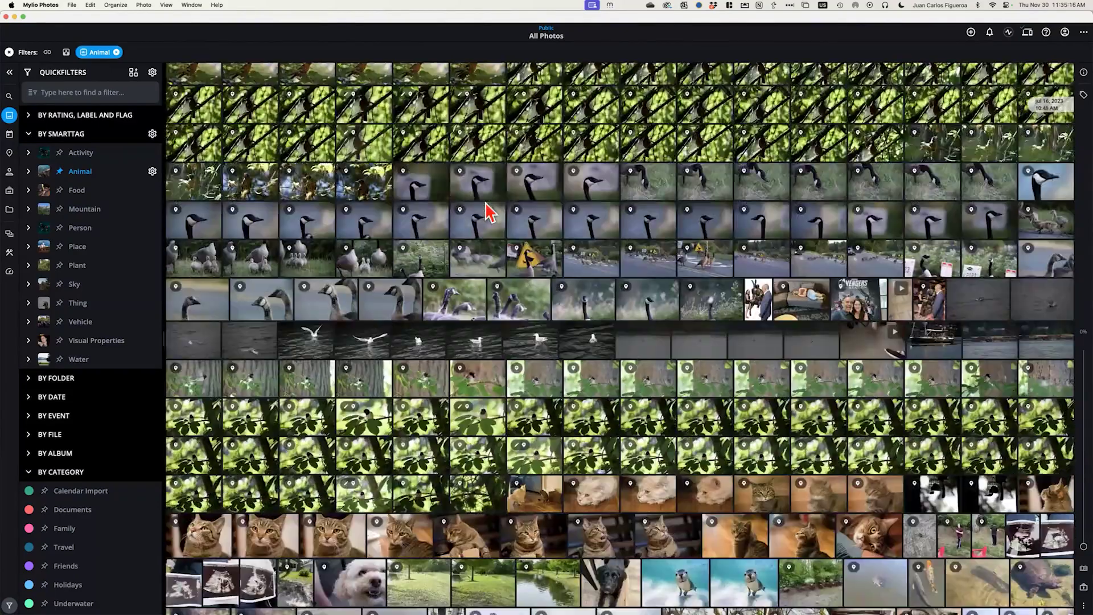
{"action": "scroll", "coordinate": [488, 215], "scroll_direction": "down", "scroll_amount": 15}
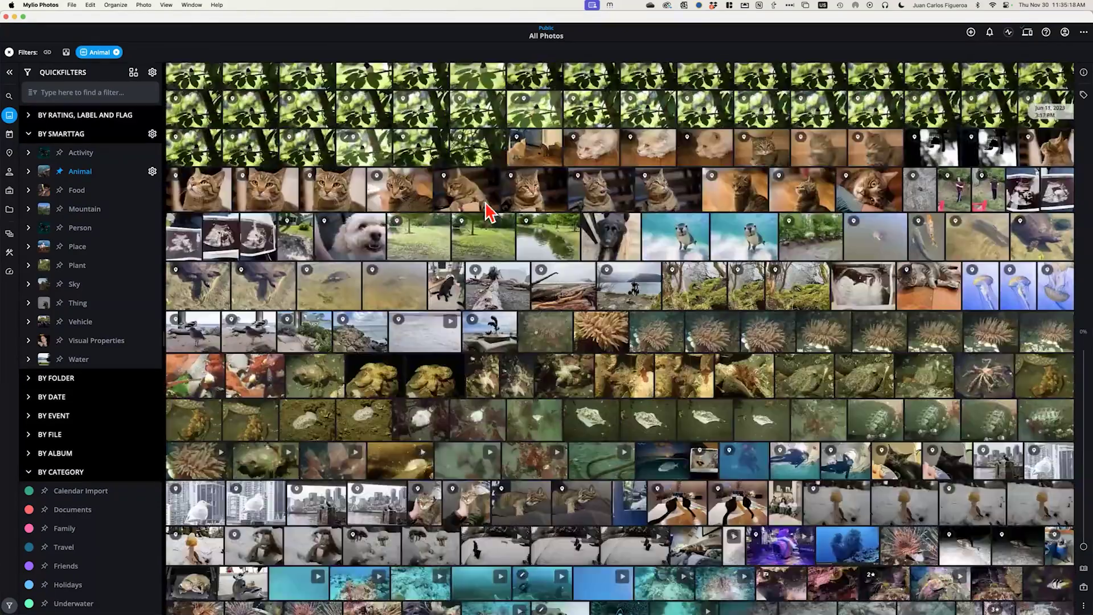
{"action": "scroll", "coordinate": [488, 215], "scroll_direction": "down", "scroll_amount": 15}
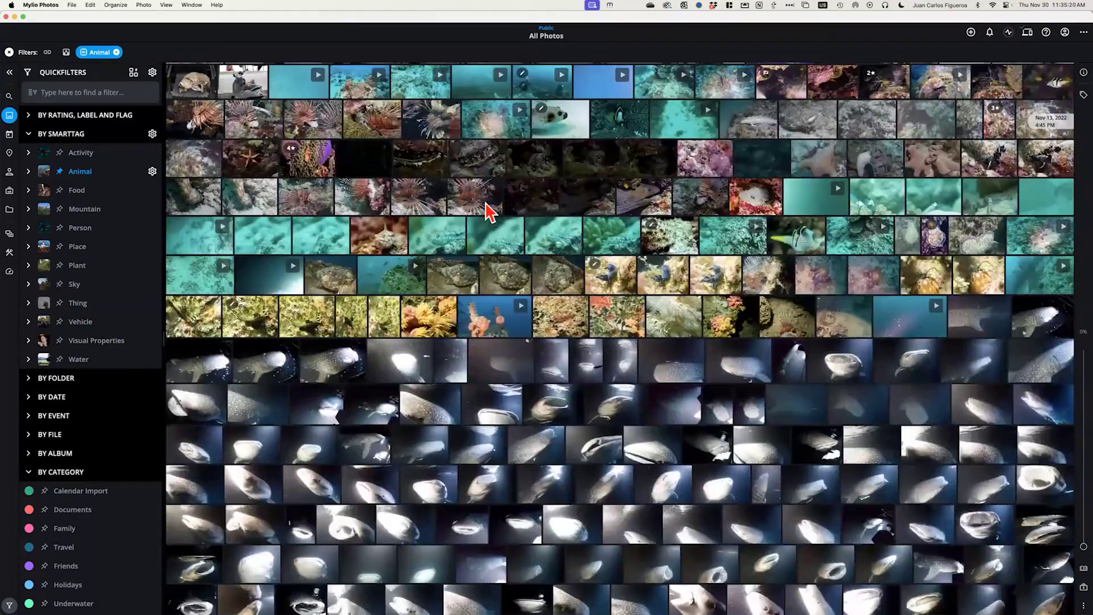
{"action": "scroll", "coordinate": [489, 212], "scroll_direction": "down", "scroll_amount": 15}
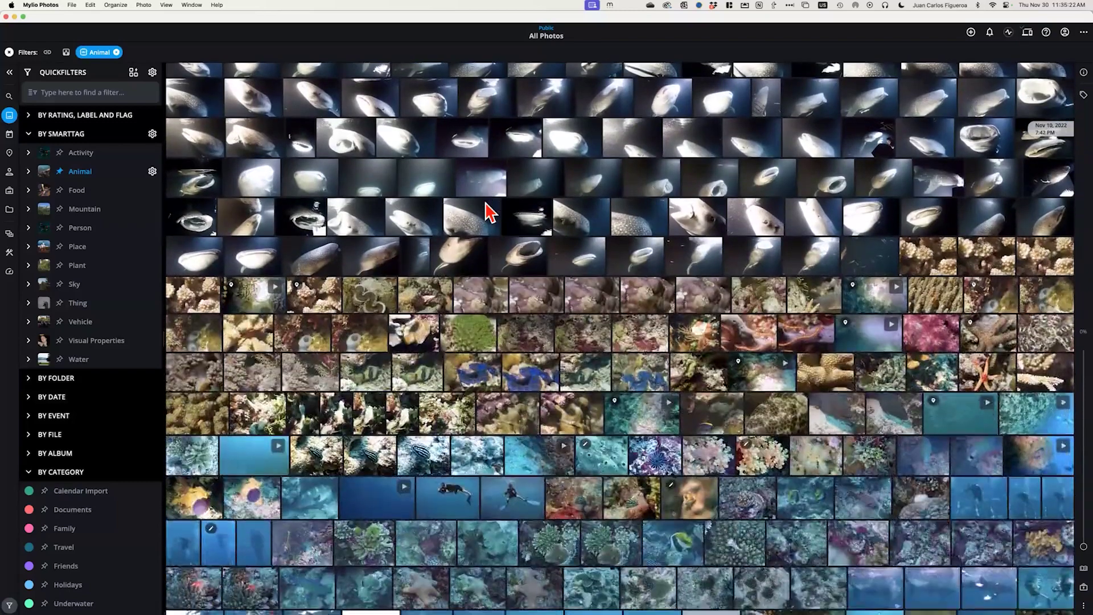
{"action": "scroll", "coordinate": [488, 212], "scroll_direction": "down", "scroll_amount": 5}
{"action": "scroll", "coordinate": [489, 212], "scroll_direction": "up", "scroll_amount": 6}
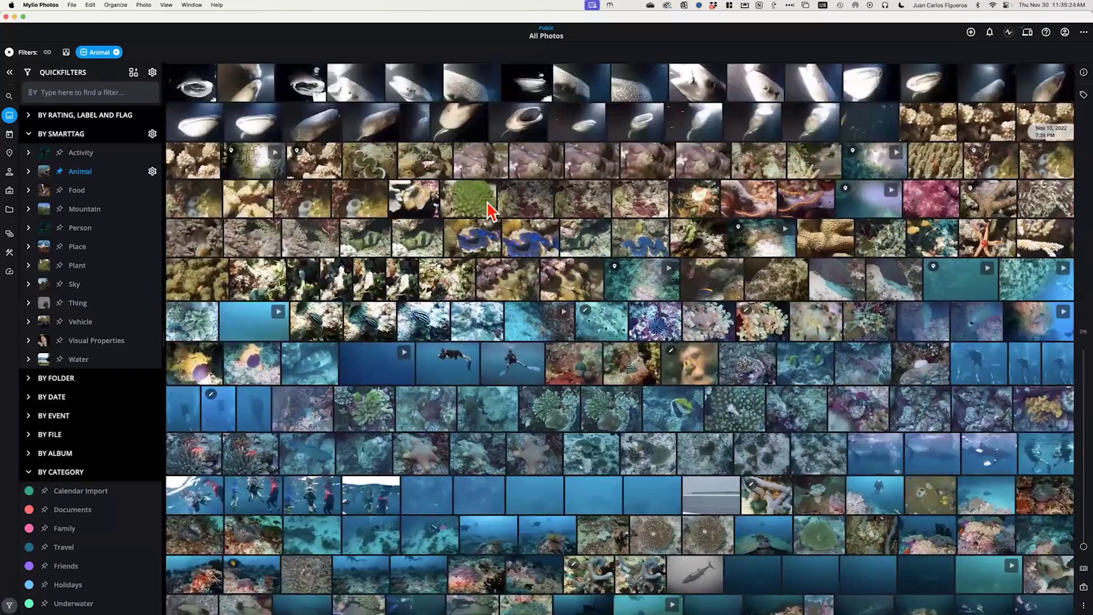
{"action": "scroll", "coordinate": [353, 185], "scroll_direction": "up", "scroll_amount": 20}
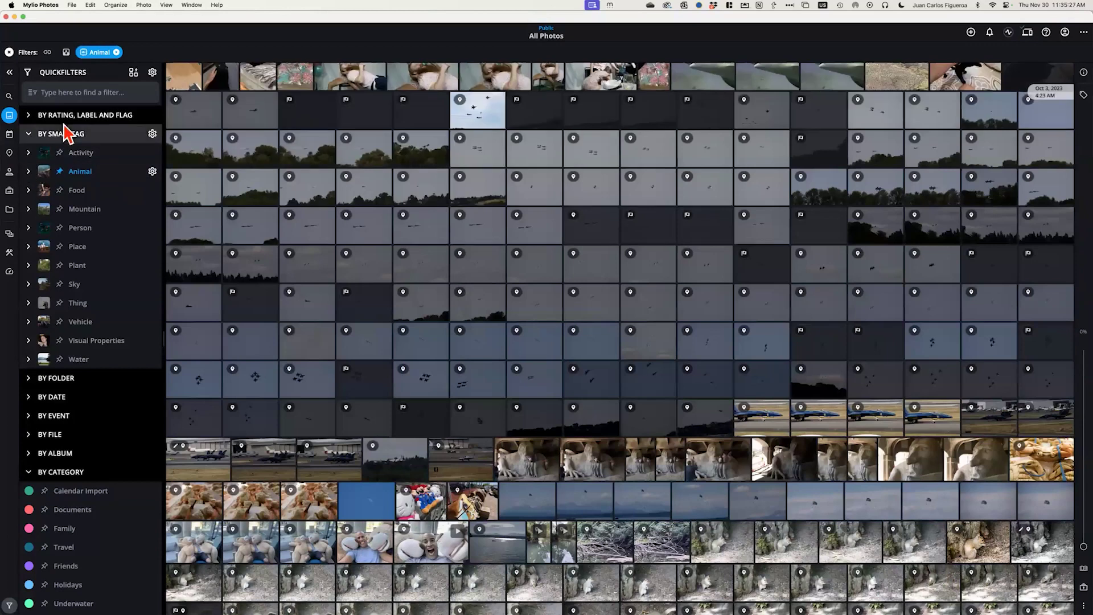
Replace the Animal filter with the Cat SmartTag filter from Animal's subtags
{"action": "left_click", "coordinate": [116, 52]}
{"action": "left_click", "coordinate": [28, 150]}
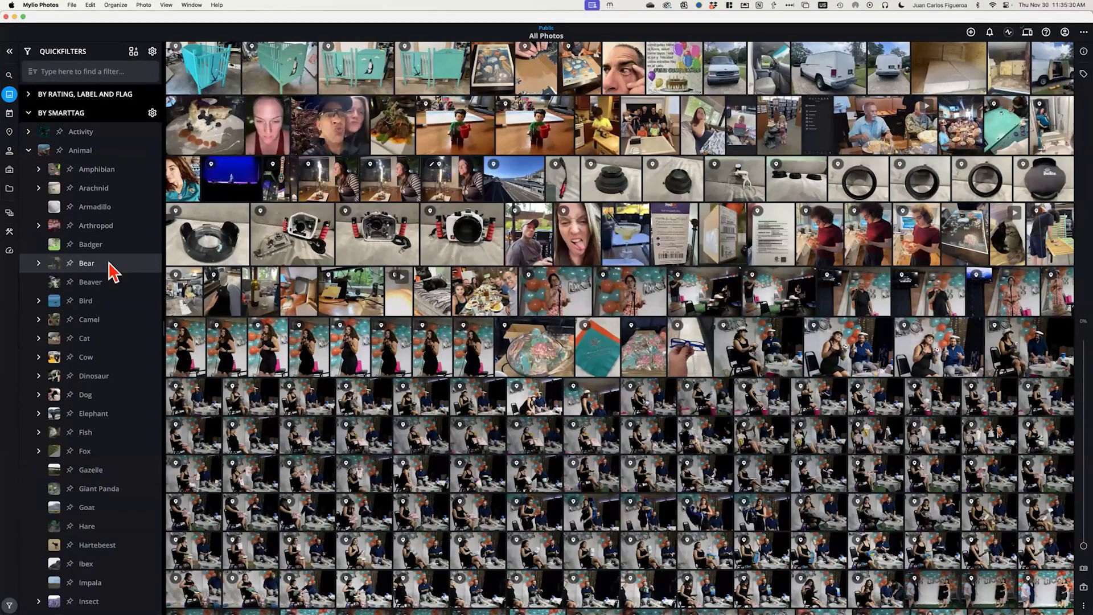
{"action": "left_click", "coordinate": [73, 339]}
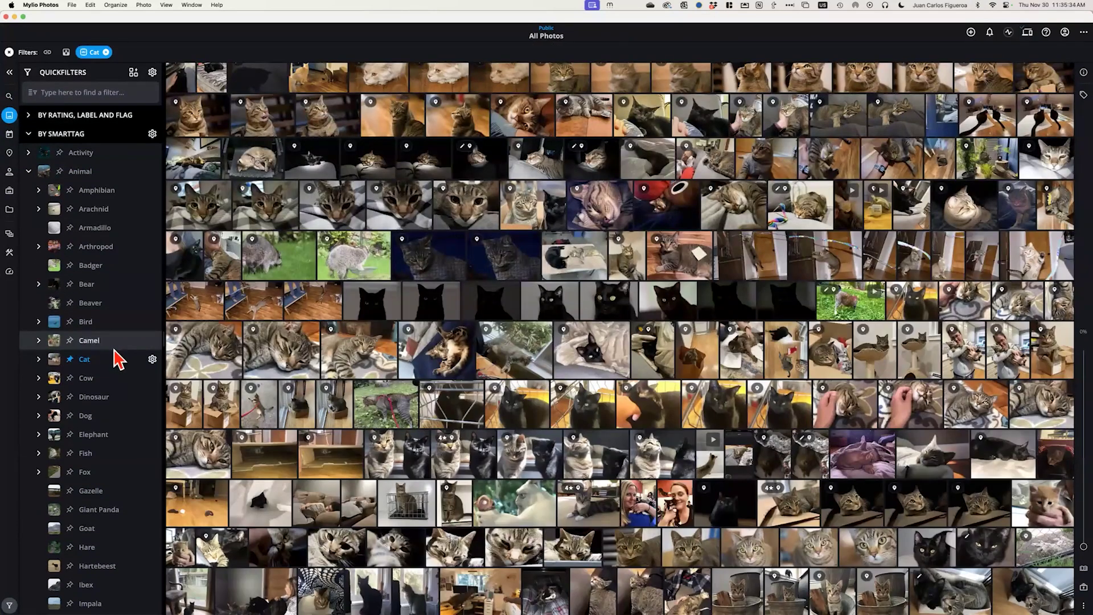
{"action": "scroll", "coordinate": [117, 359], "scroll_direction": "down", "scroll_amount": 10}
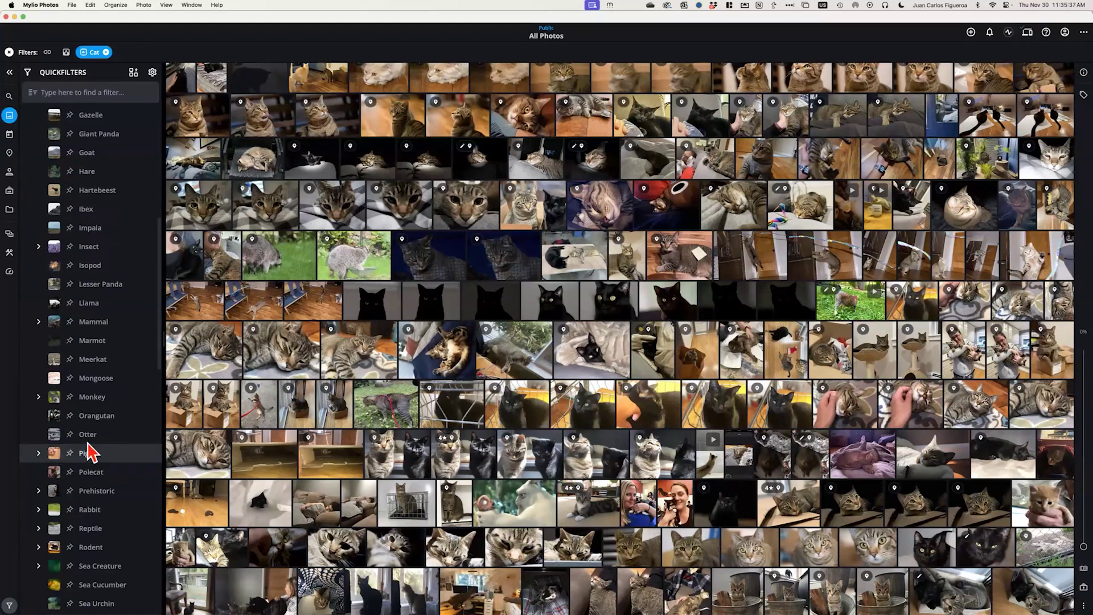
Try adding the Monkey SmartTag filter and cycle its mode, then remove it, leaving only Cat
{"action": "left_click", "coordinate": [68, 398]}
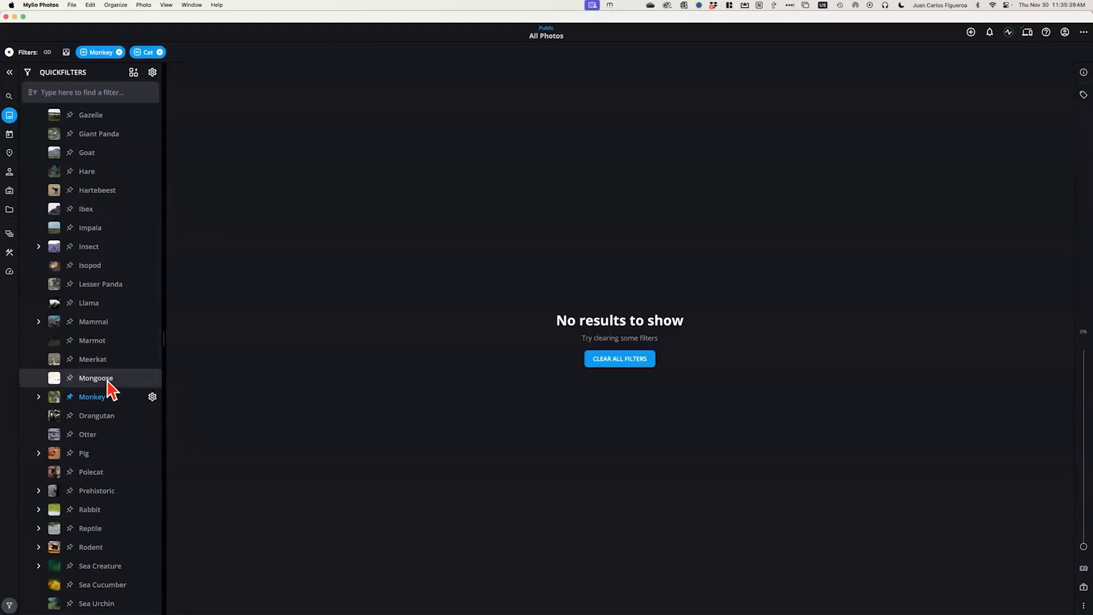
{"action": "left_click", "coordinate": [70, 398]}
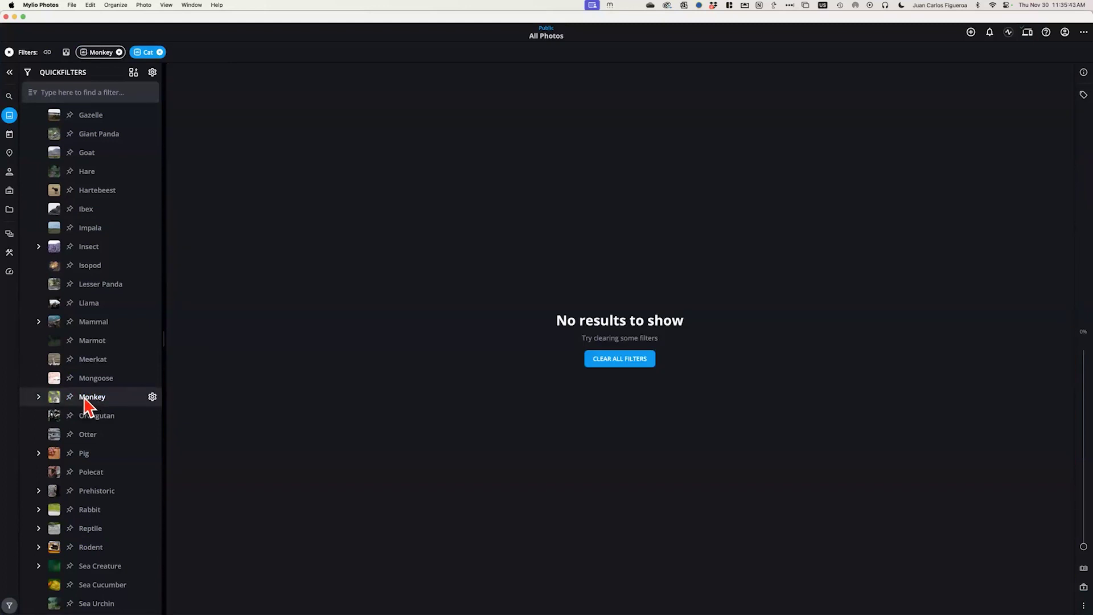
{"action": "left_click", "coordinate": [71, 399]}
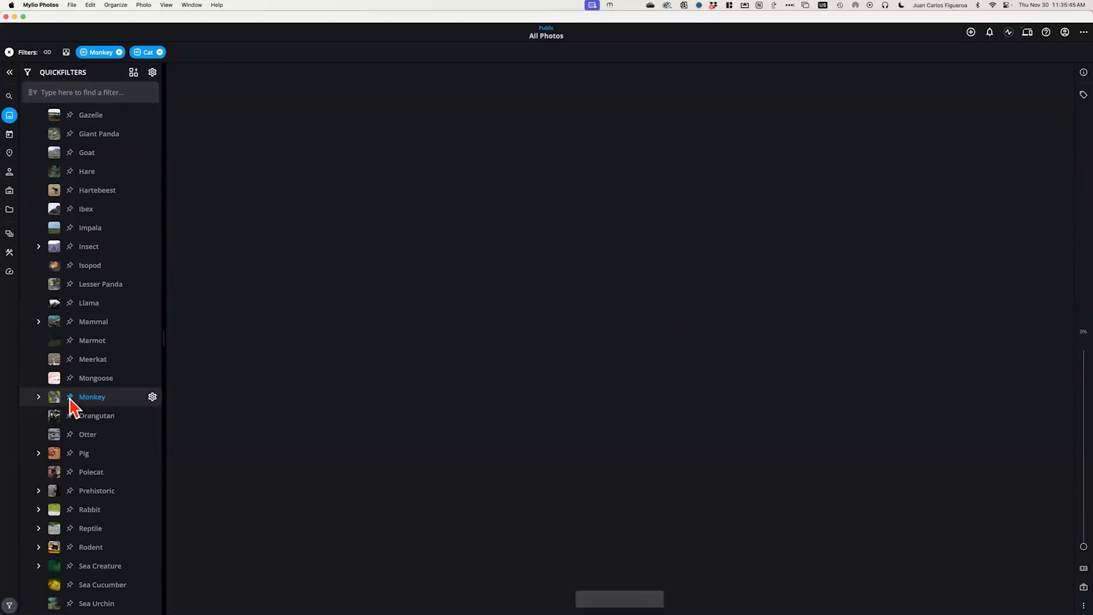
{"action": "left_click", "coordinate": [69, 398]}
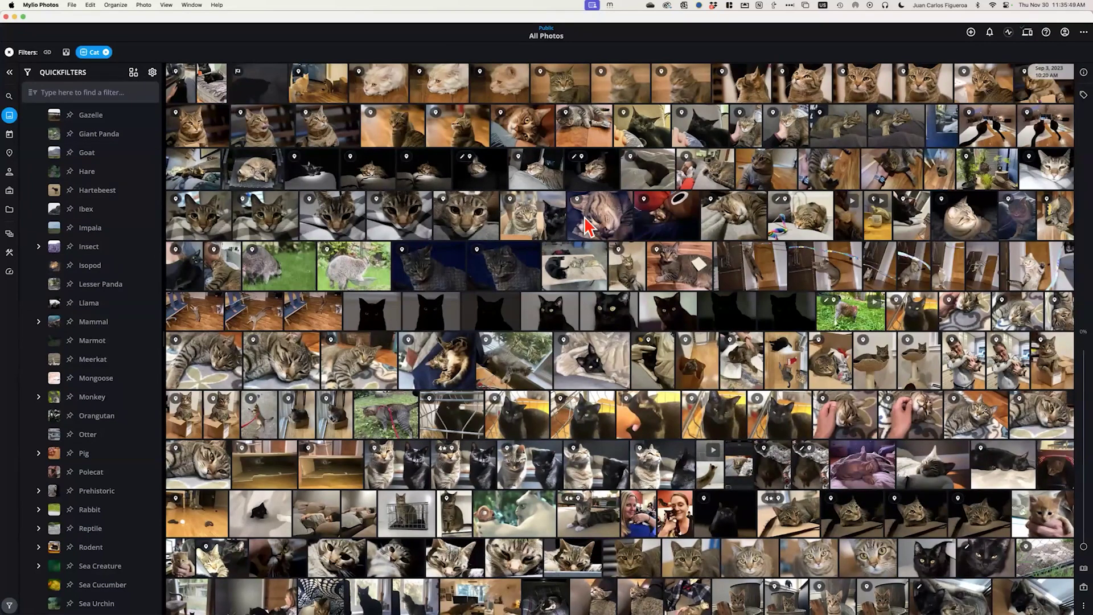
{"action": "scroll", "coordinate": [584, 228], "scroll_direction": "down", "scroll_amount": 2}
{"action": "scroll", "coordinate": [586, 231], "scroll_direction": "up", "scroll_amount": 3}
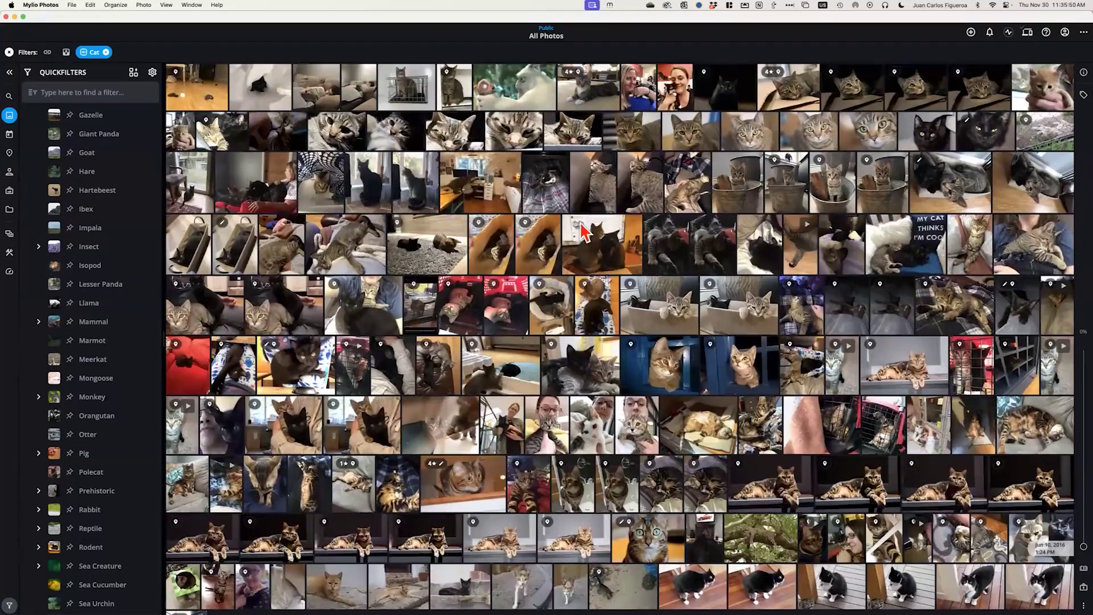
Select all the cat photos and open the Info panel's Categories checklist
{"action": "key", "text": "super+a"}
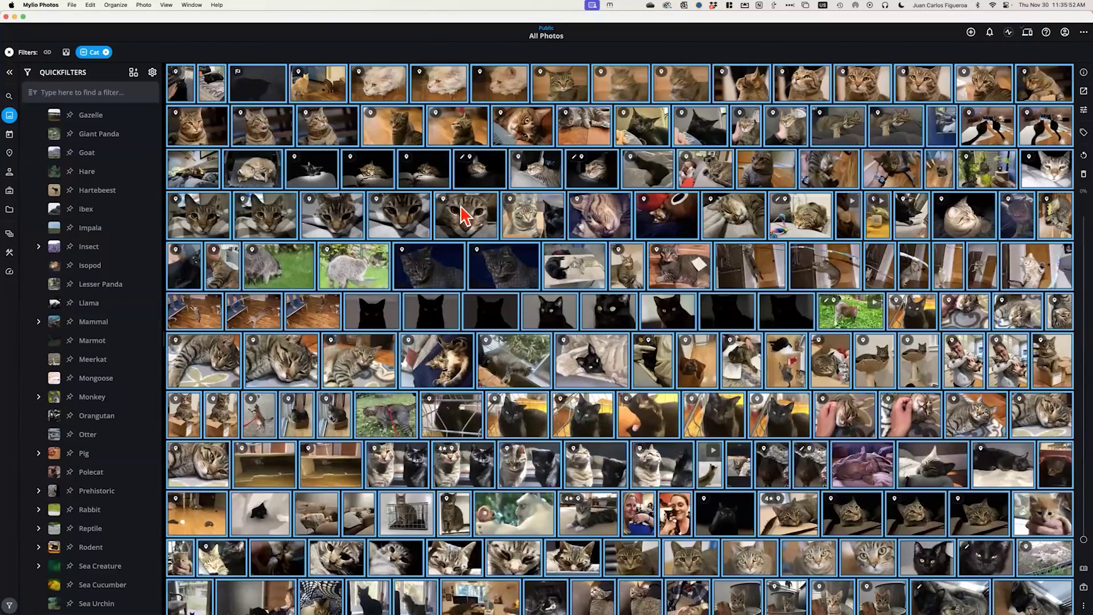
{"action": "left_click", "coordinate": [1081, 73]}
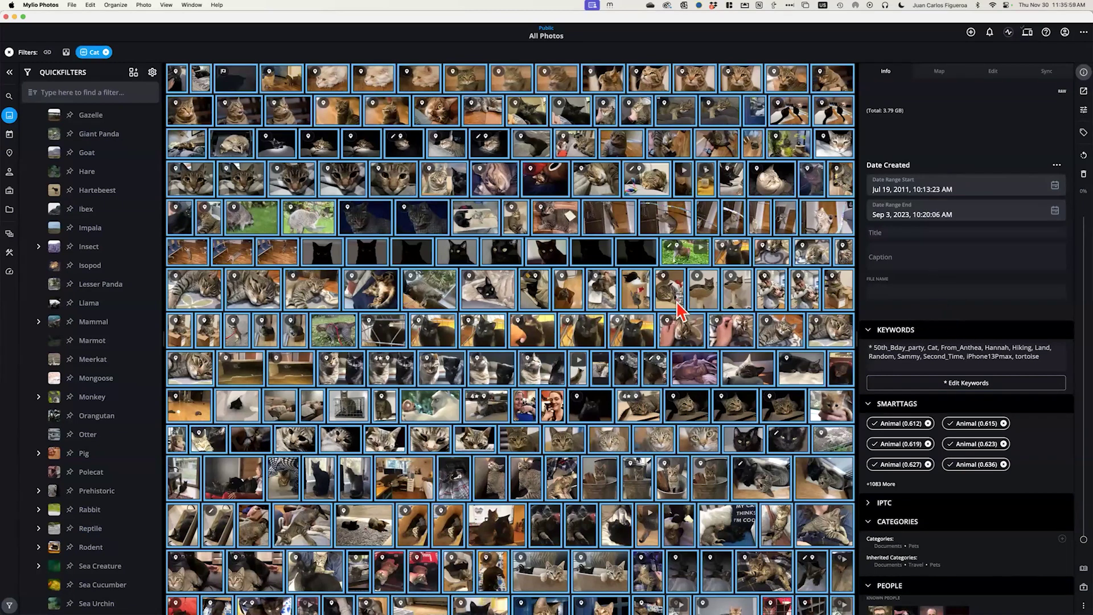
{"action": "scroll", "coordinate": [679, 310], "scroll_direction": "down", "scroll_amount": 3}
{"action": "scroll", "coordinate": [977, 432], "scroll_direction": "down", "scroll_amount": 3}
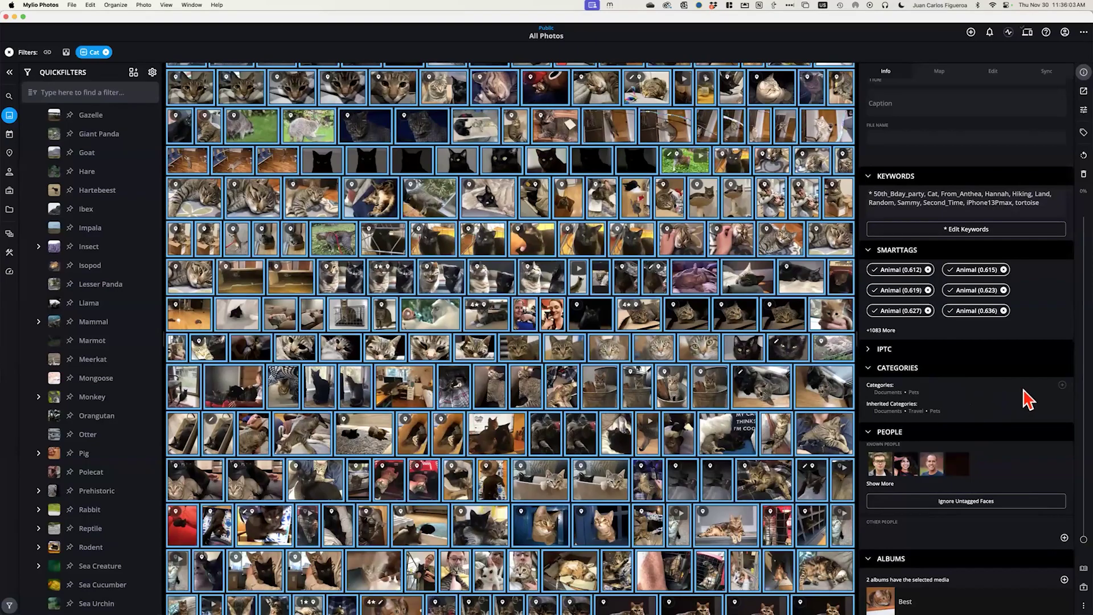
{"action": "left_click", "coordinate": [1063, 384]}
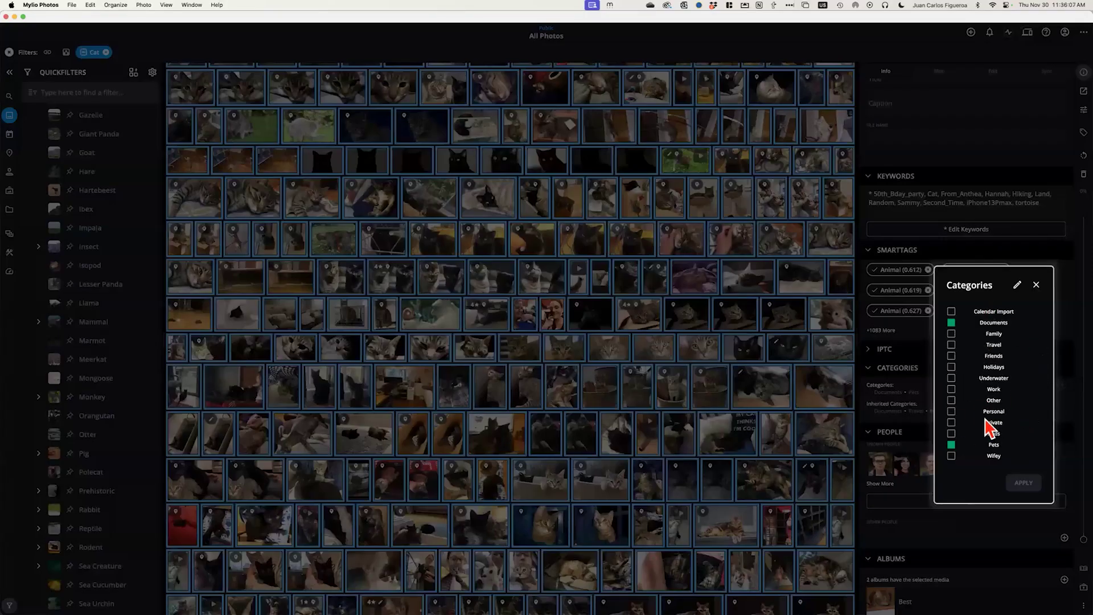
{"action": "left_click_drag", "start_coordinate": [980, 424], "coordinate": [968, 481]}
Add a new category named Lucy's Animals in the Categories editor
{"action": "left_click", "coordinate": [1018, 286]}
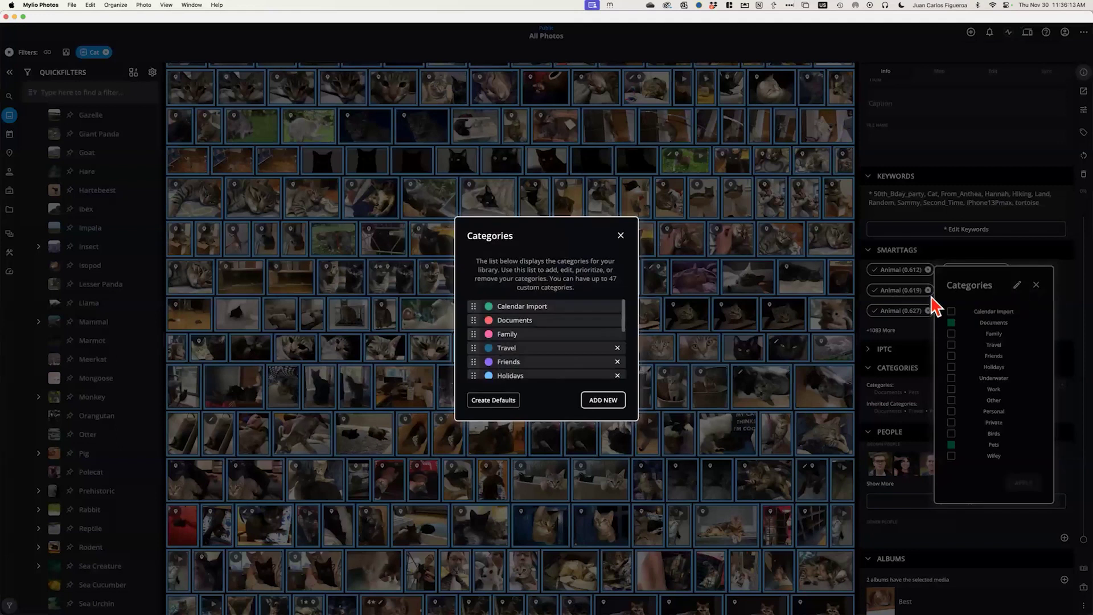
{"action": "left_click", "coordinate": [603, 400]}
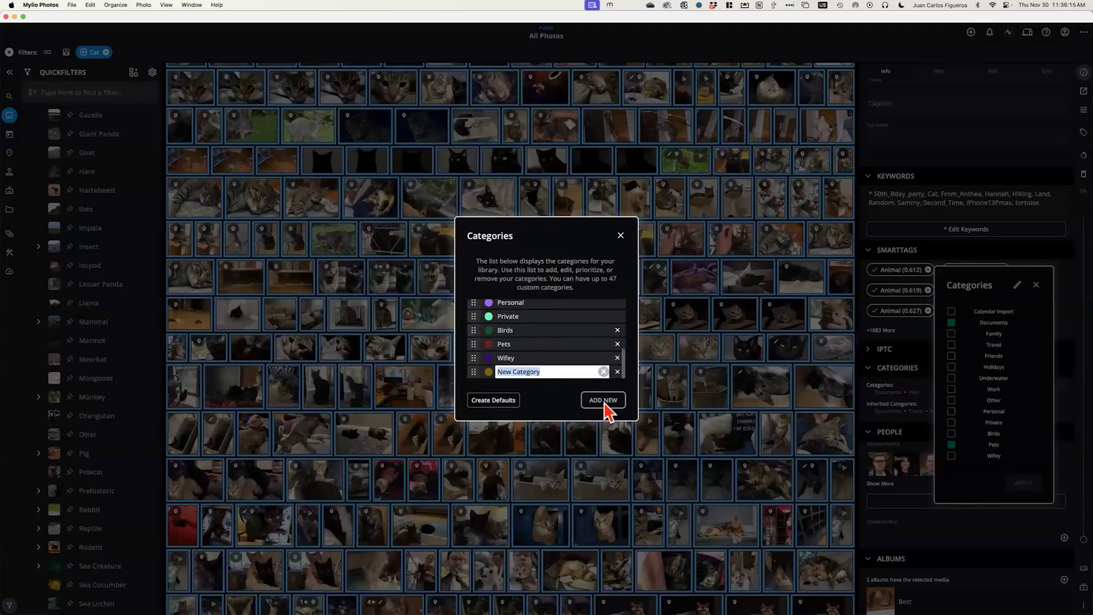
{"action": "type", "text": "Lucy's Animals"}
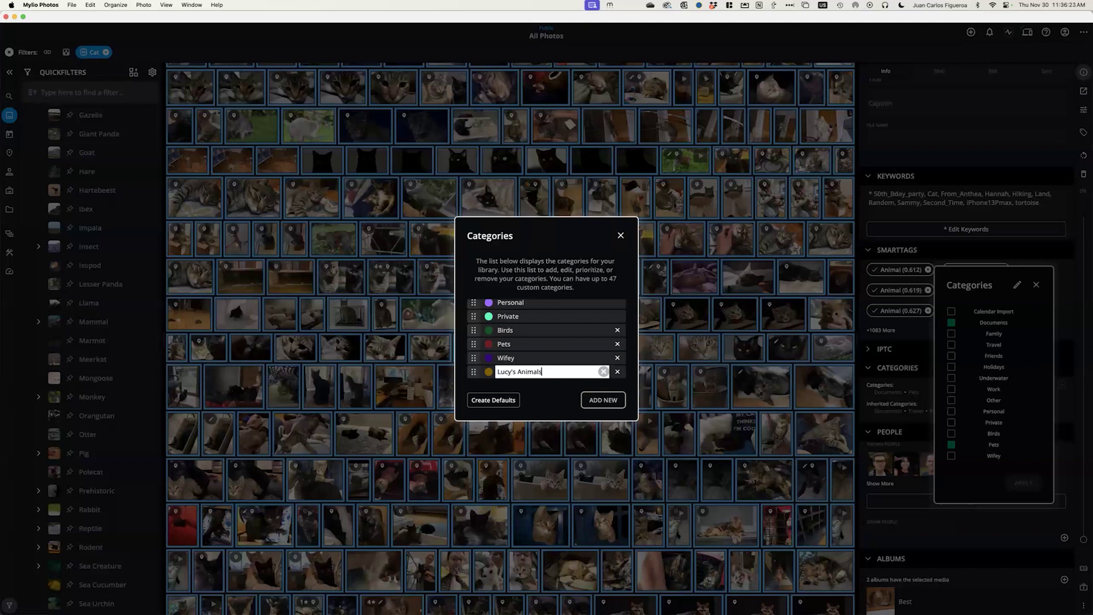
{"action": "key", "text": "Return"}
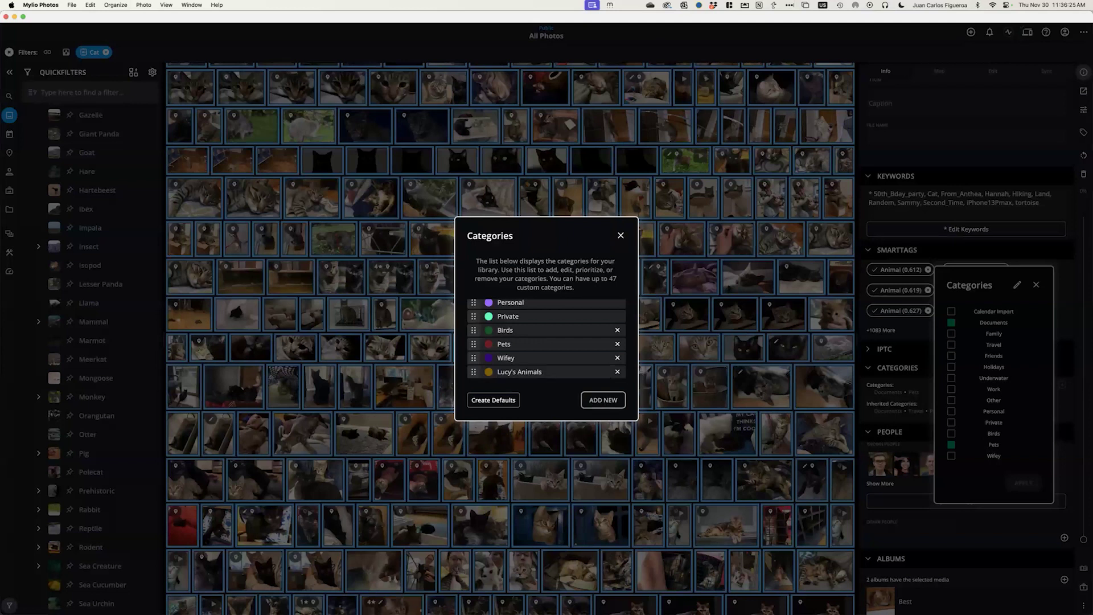
Give the Lucy's Animals category a custom magenta colour
{"action": "left_click", "coordinate": [491, 372]}
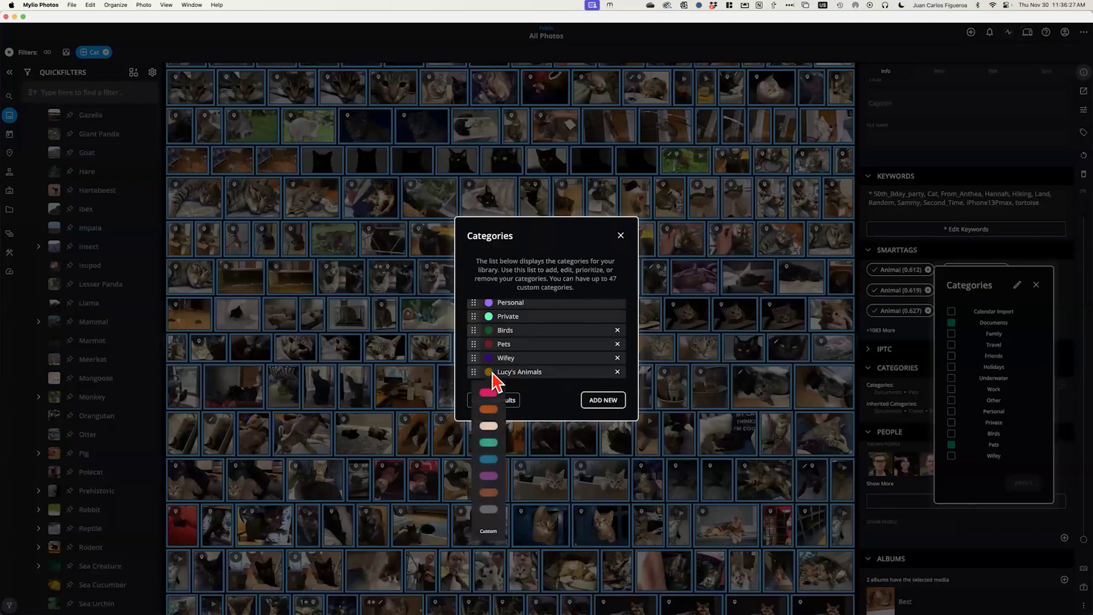
{"action": "left_click", "coordinate": [490, 532]}
{"action": "left_click_drag", "start_coordinate": [559, 403], "coordinate": [505, 403]}
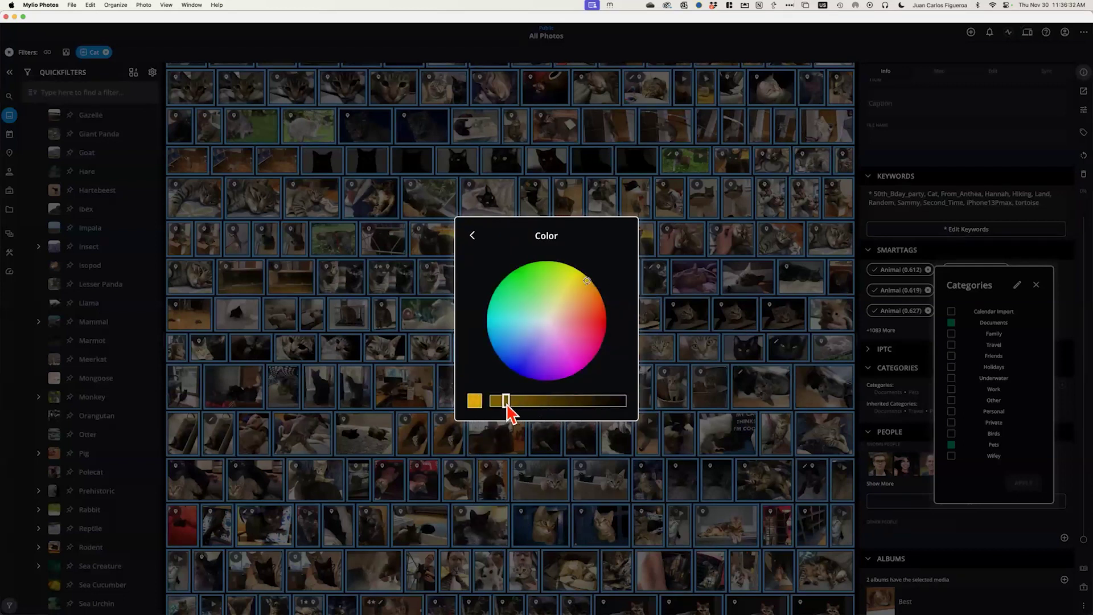
{"action": "left_click", "coordinate": [566, 361]}
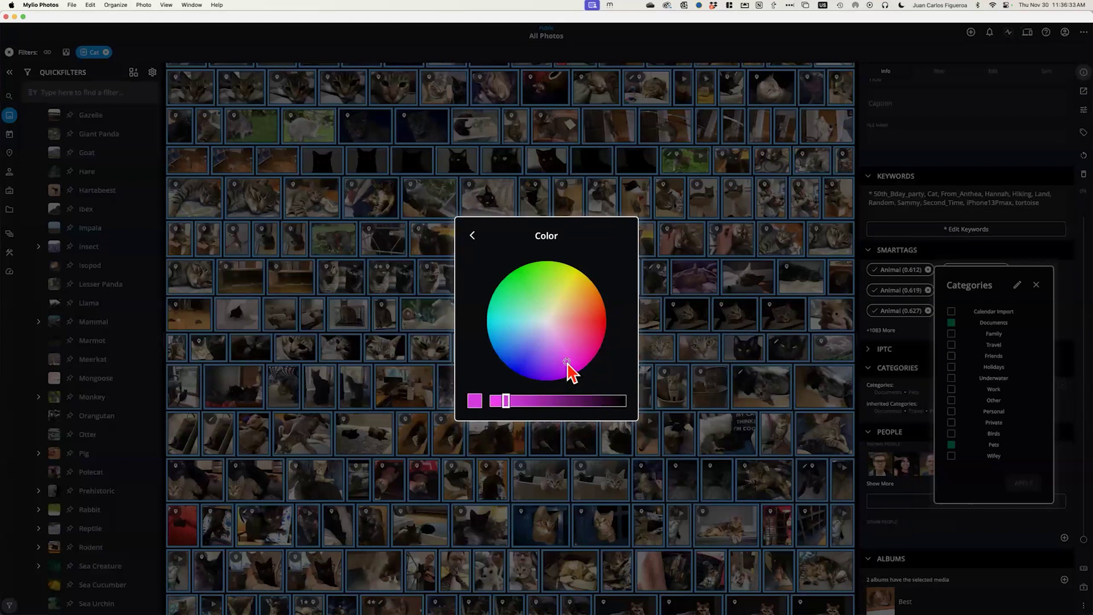
{"action": "left_click", "coordinate": [472, 236]}
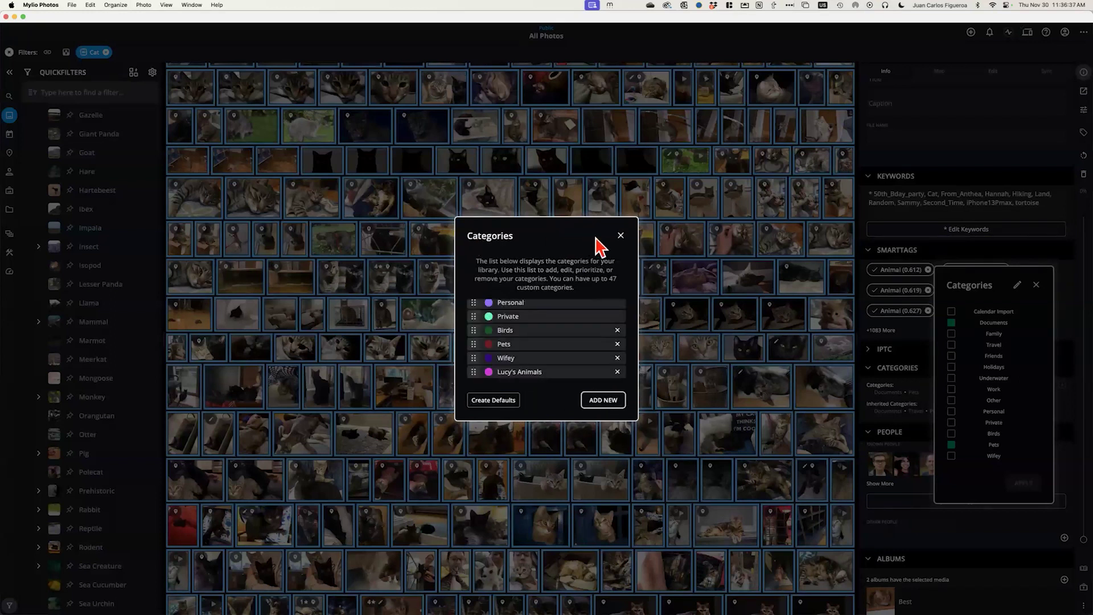
Assign the Lucy's Animals category to all 305 selected cat photos
{"action": "left_click", "coordinate": [620, 236]}
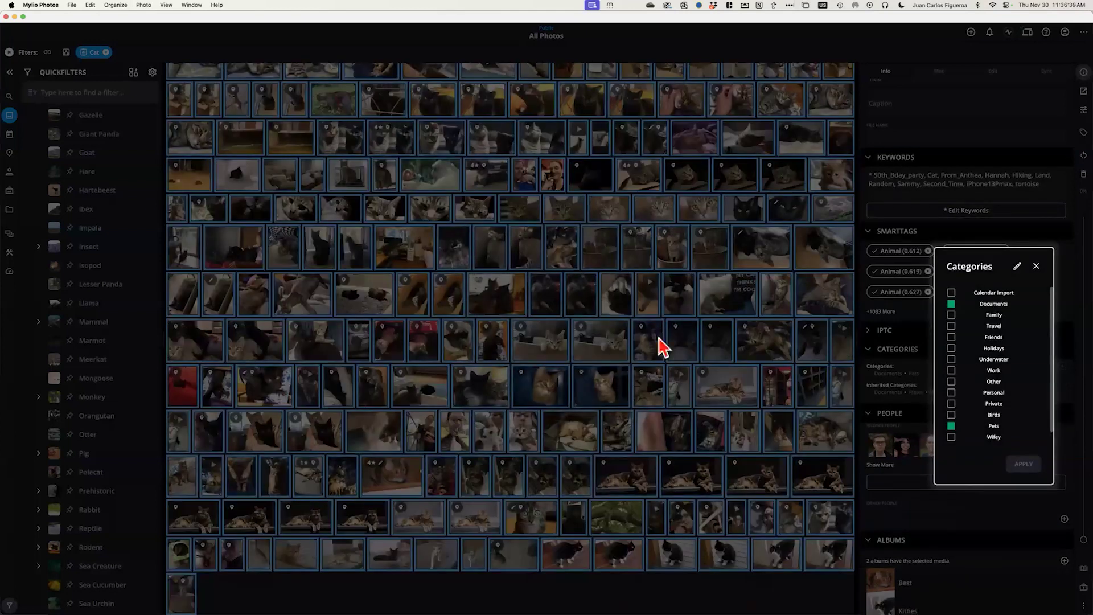
{"action": "left_click", "coordinate": [1036, 267]}
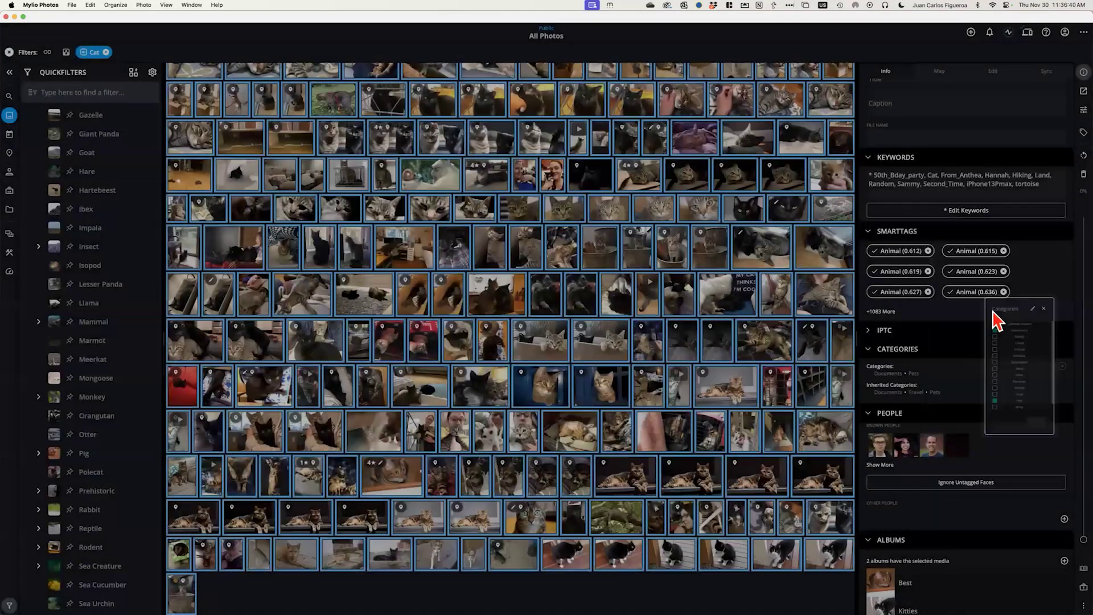
{"action": "left_click", "coordinate": [1062, 367]}
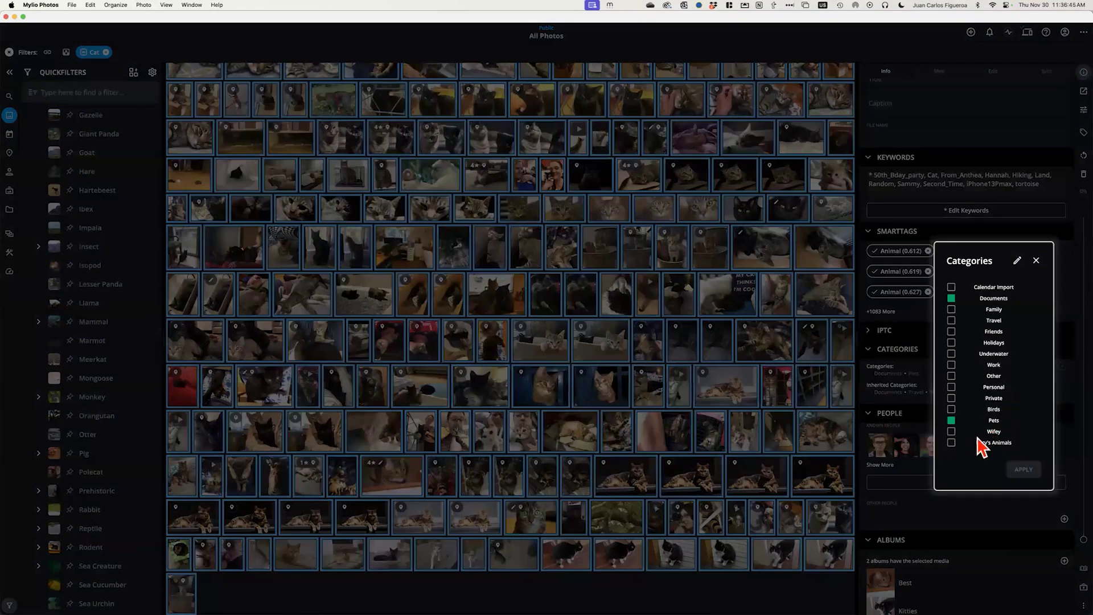
{"action": "left_click", "coordinate": [951, 443]}
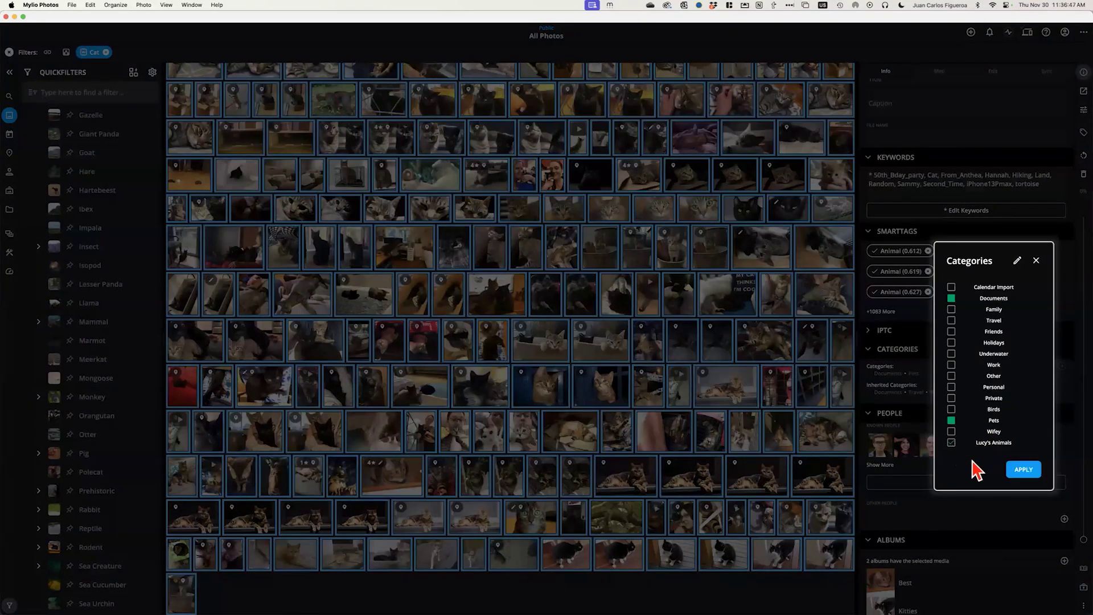
{"action": "left_click", "coordinate": [1024, 470]}
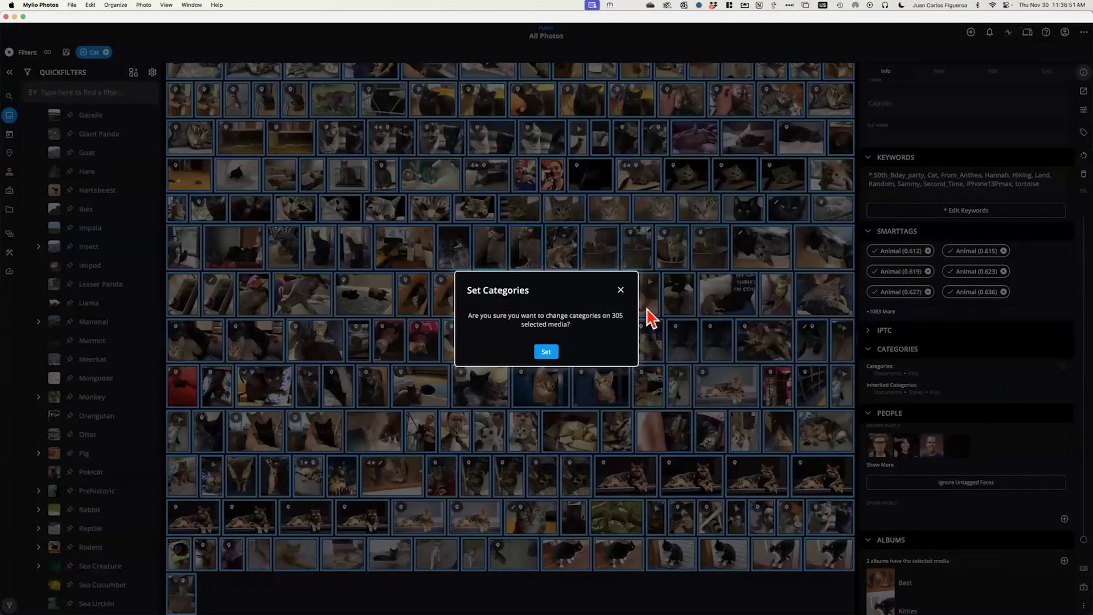
{"action": "left_click", "coordinate": [546, 352]}
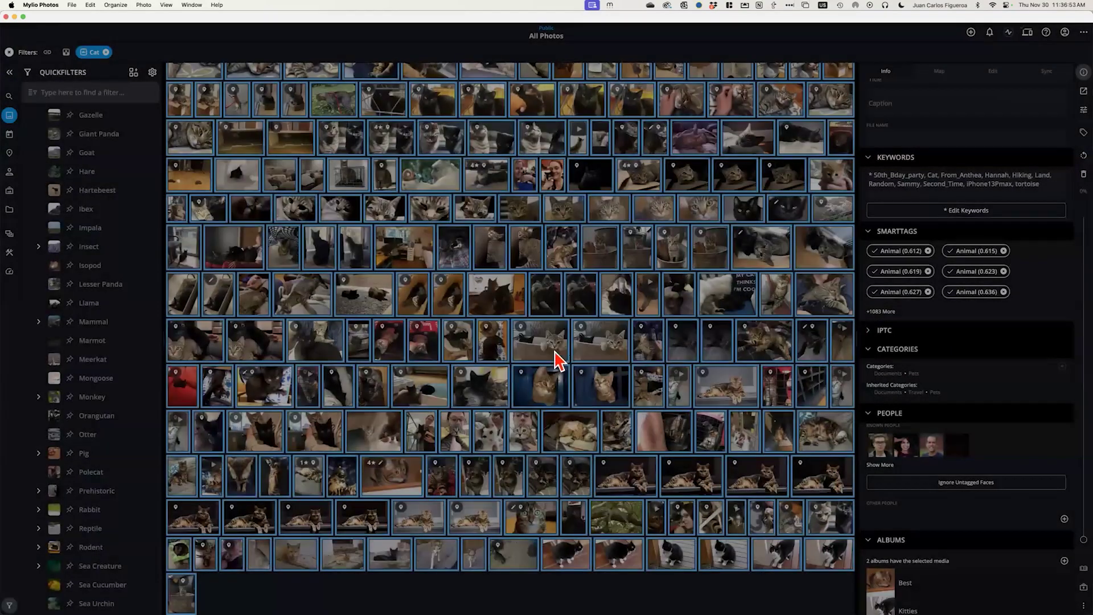
Switch the filter from Cat to Monkey and select all 149 monkey photos
{"action": "left_click", "coordinate": [106, 52]}
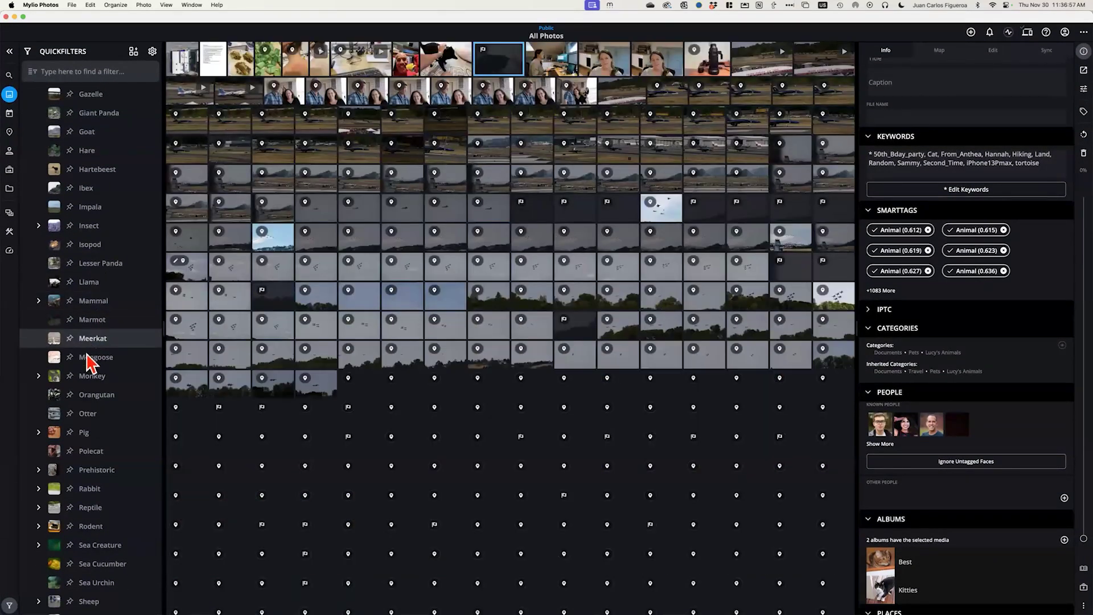
{"action": "left_click", "coordinate": [90, 375]}
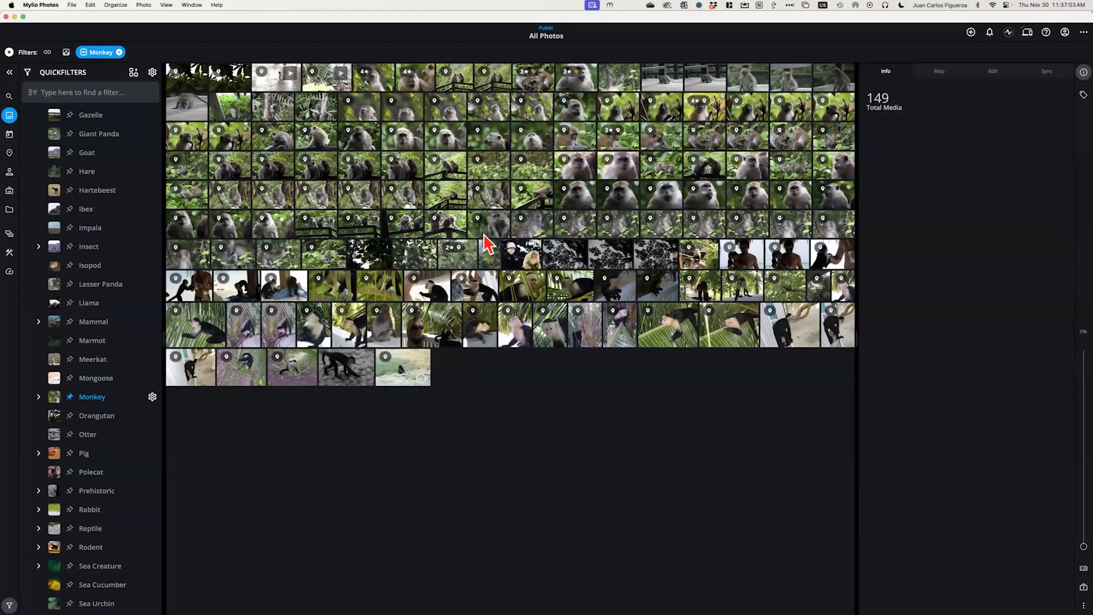
{"action": "key", "text": "super+a"}
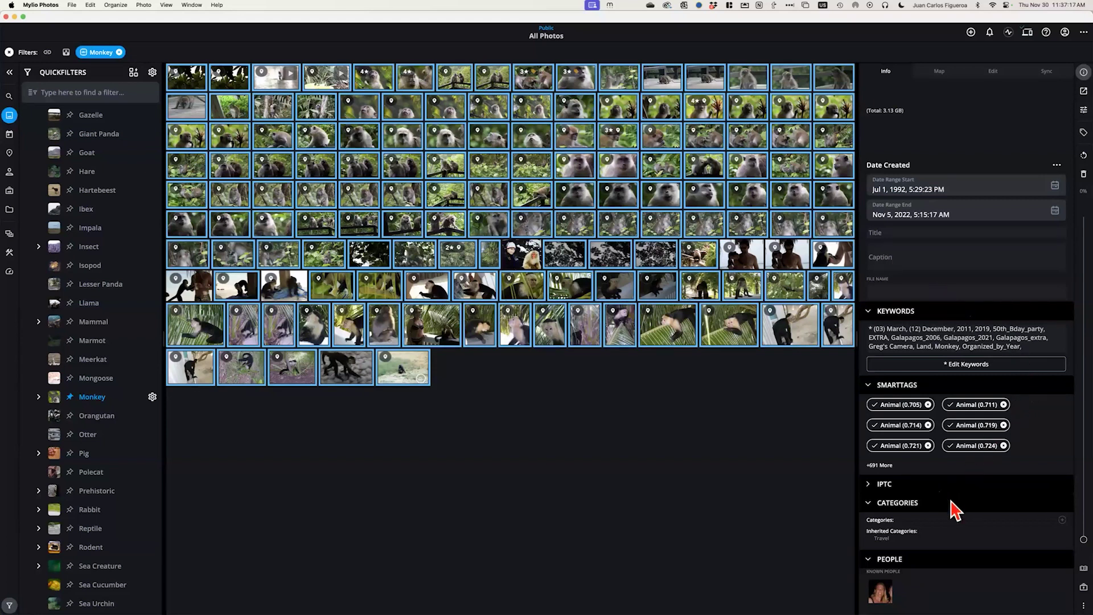
Add the Lucy's Animals category to the 149 selected monkey photos
{"action": "left_click", "coordinate": [1061, 519]}
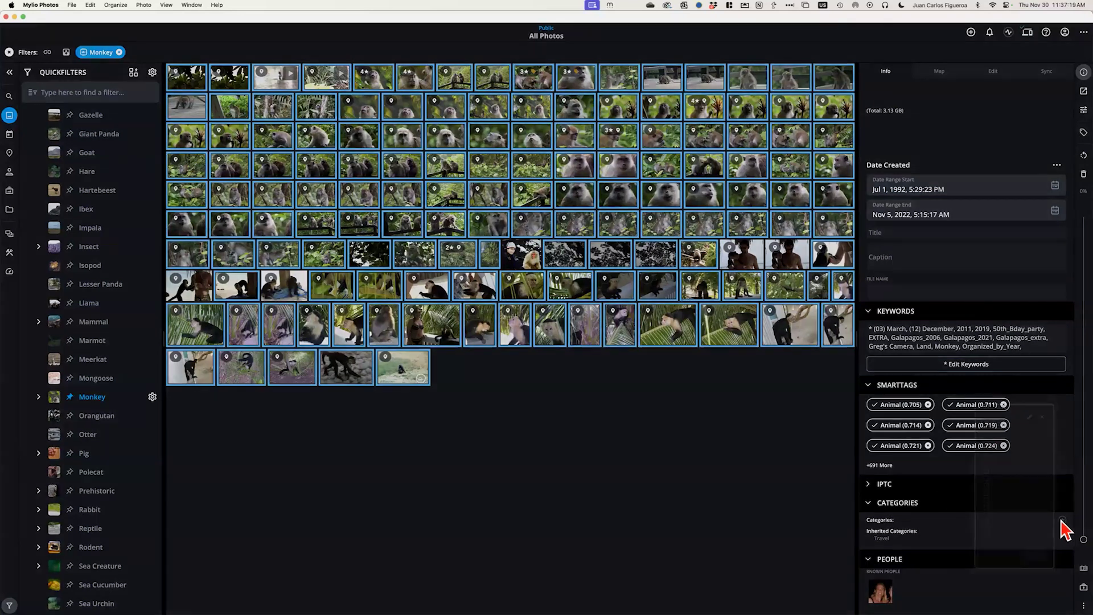
{"action": "left_click", "coordinate": [950, 562]}
{"action": "left_click", "coordinate": [1024, 589]}
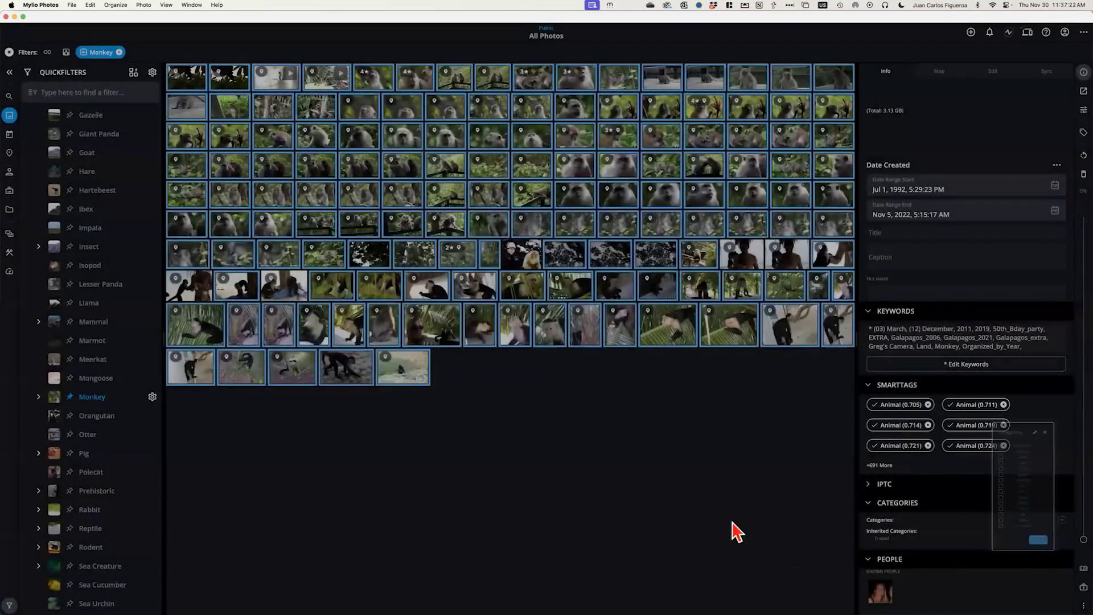
{"action": "left_click", "coordinate": [550, 353]}
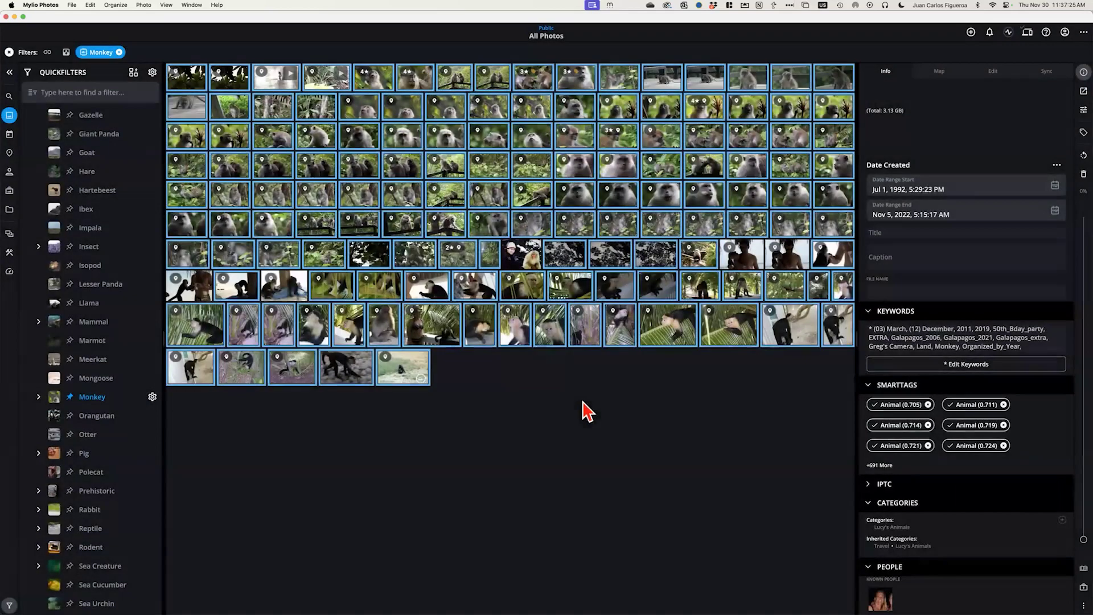
Clear the Monkey filter and scroll the QuickFilters panel back to the top
{"action": "left_click", "coordinate": [9, 52]}
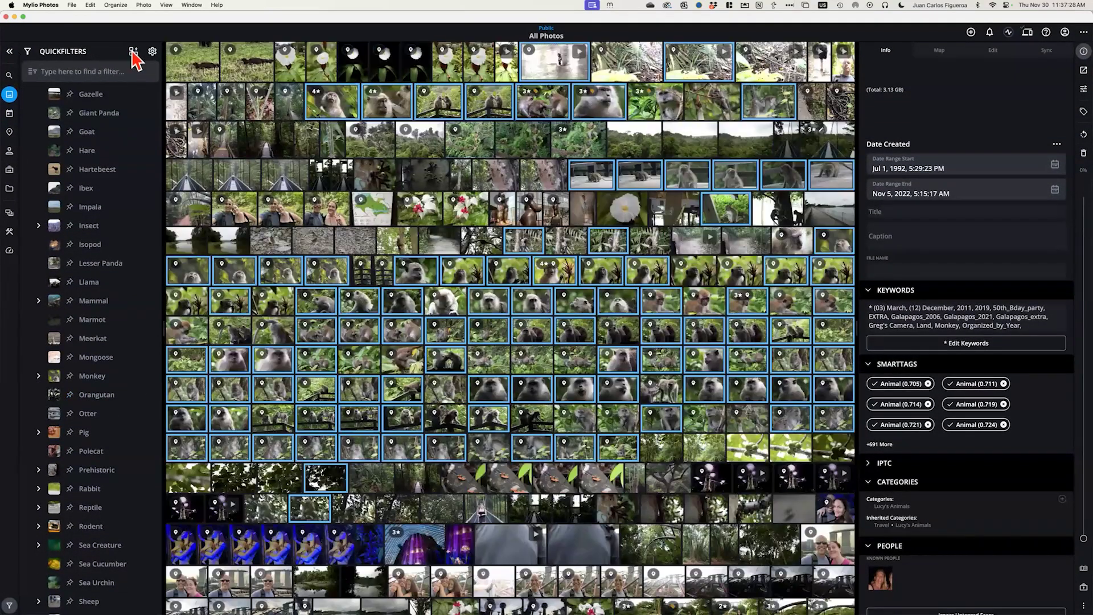
{"action": "left_click", "coordinate": [133, 52]}
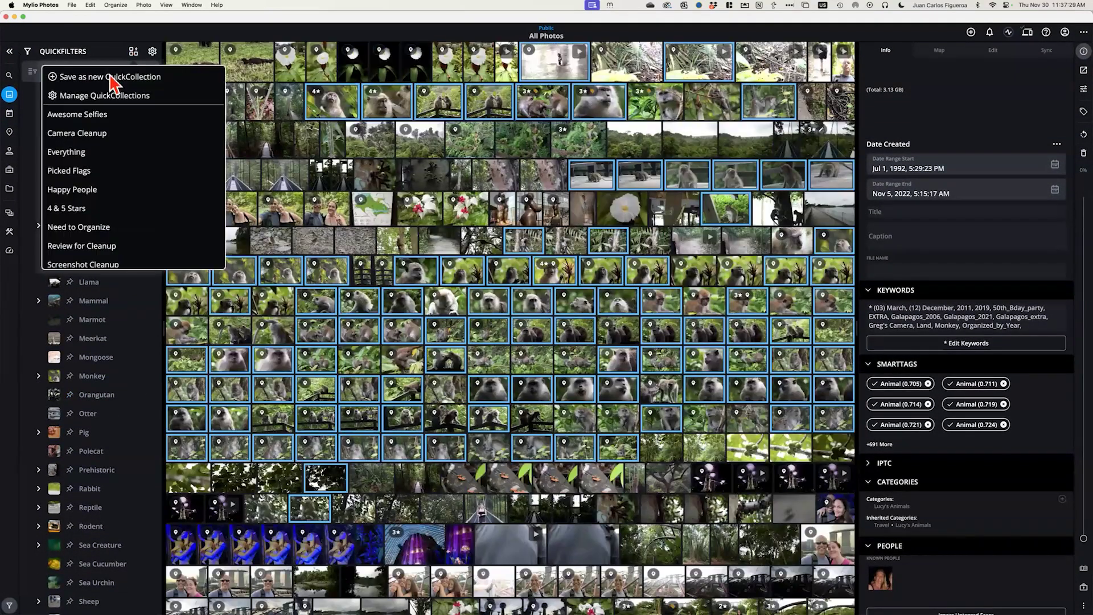
{"action": "left_click", "coordinate": [135, 46]}
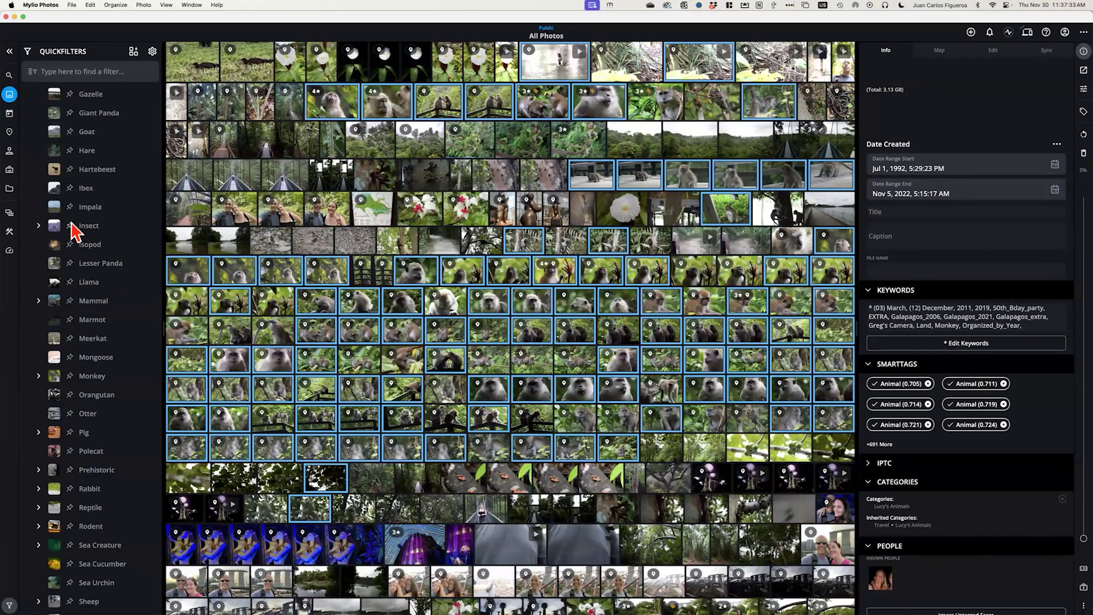
{"action": "scroll", "coordinate": [72, 230], "scroll_direction": "up", "scroll_amount": 10}
Filter the library to the Lucy's Animals category under By Category
{"action": "left_click", "coordinate": [28, 114]}
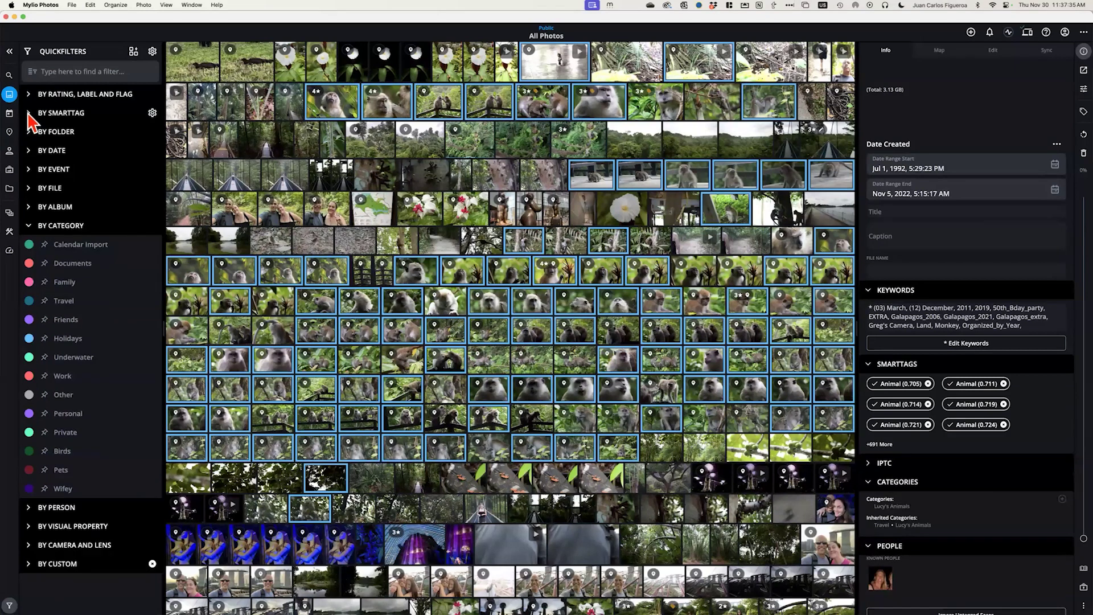
{"action": "left_click", "coordinate": [28, 226]}
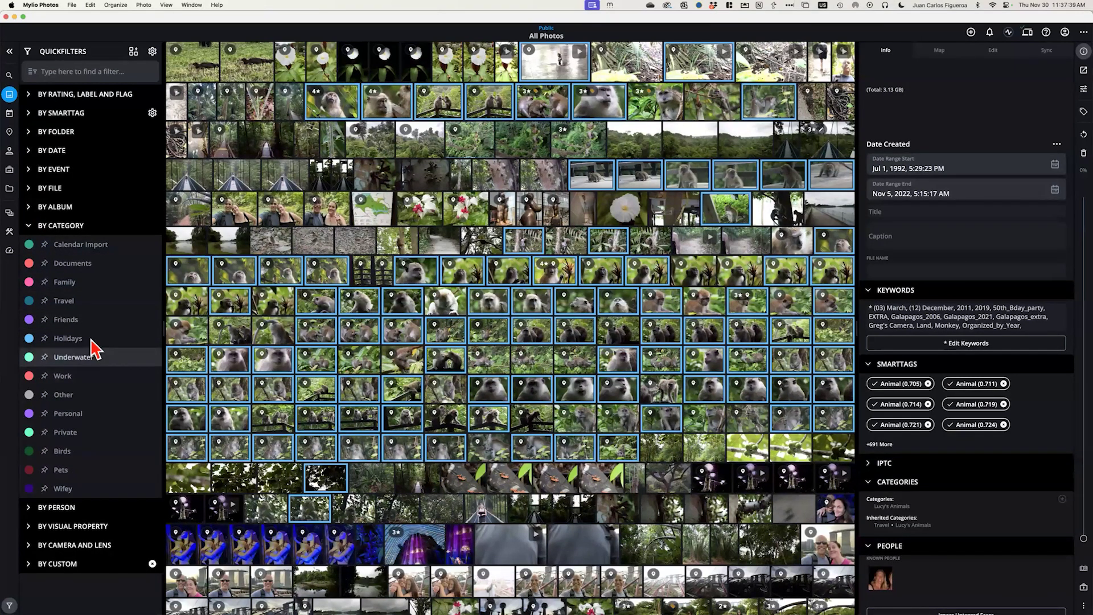
{"action": "left_click", "coordinate": [28, 226]}
{"action": "left_click", "coordinate": [29, 226]}
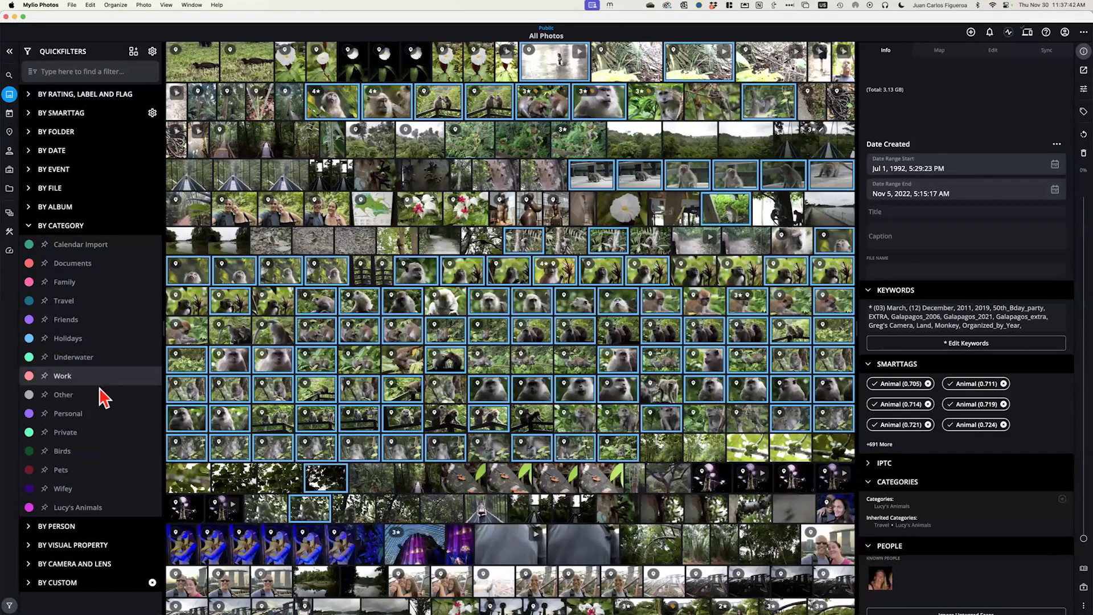
{"action": "left_click", "coordinate": [68, 510]}
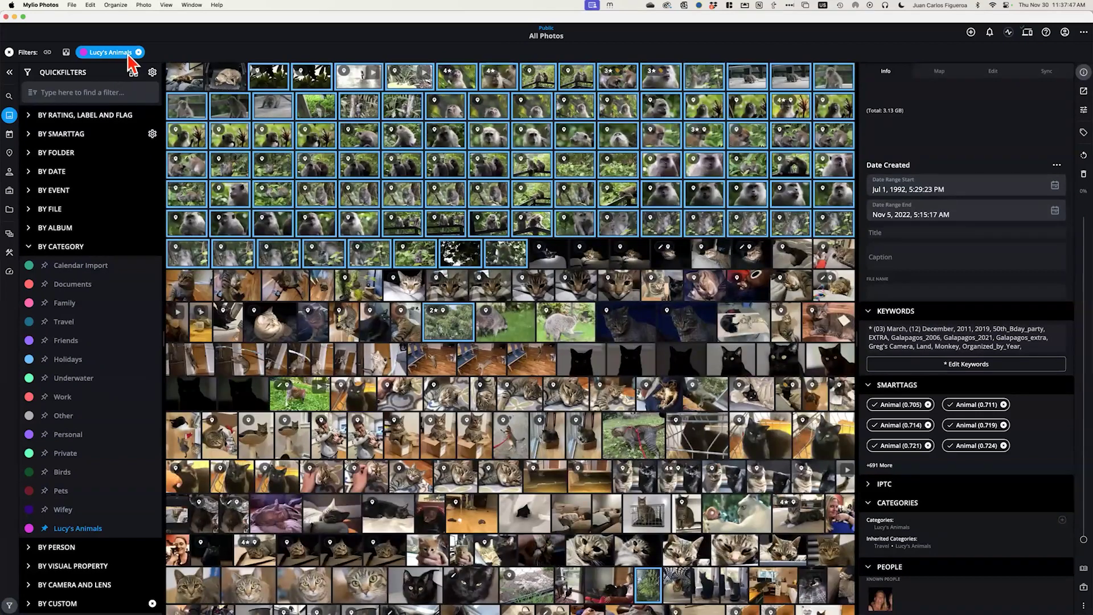
Save the current filter as a new QuickCollection named Lucy's Animals
{"action": "left_click", "coordinate": [134, 74]}
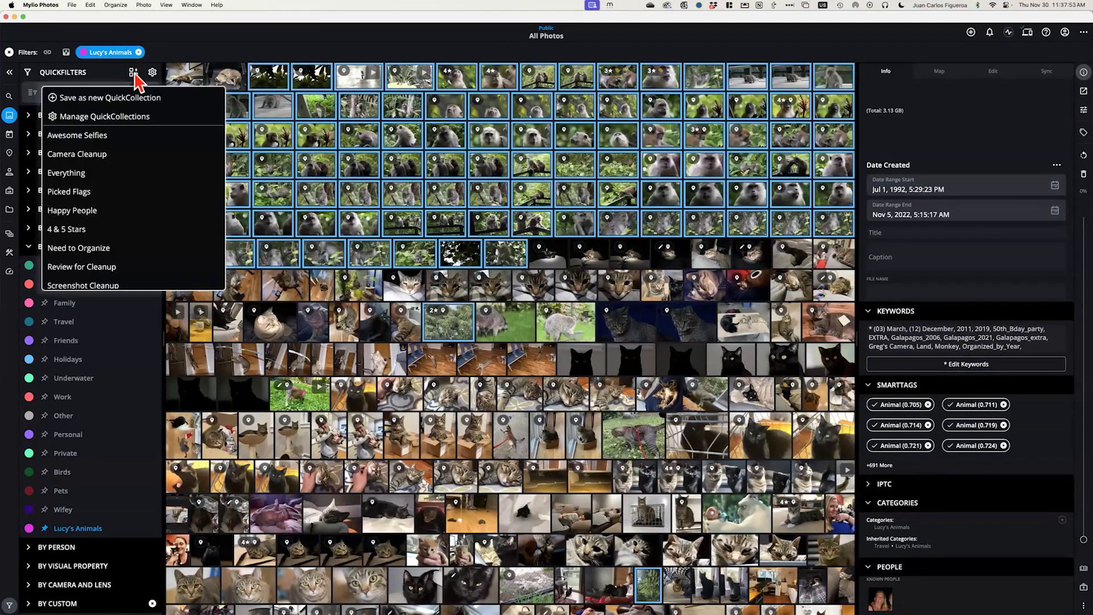
{"action": "left_click", "coordinate": [122, 98]}
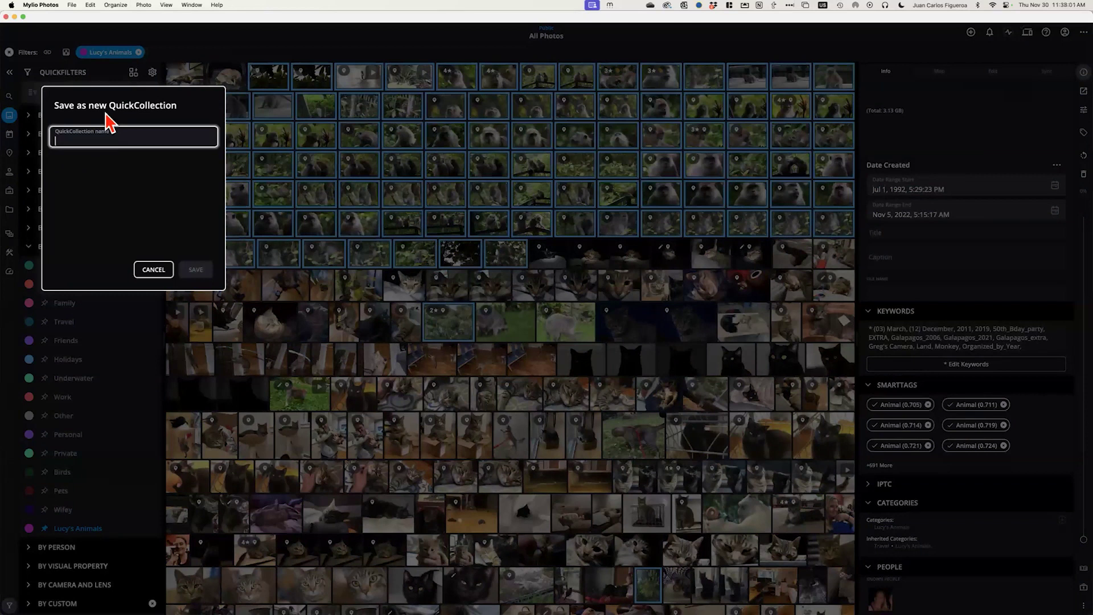
{"action": "type", "text": "Lucy's Animals"}
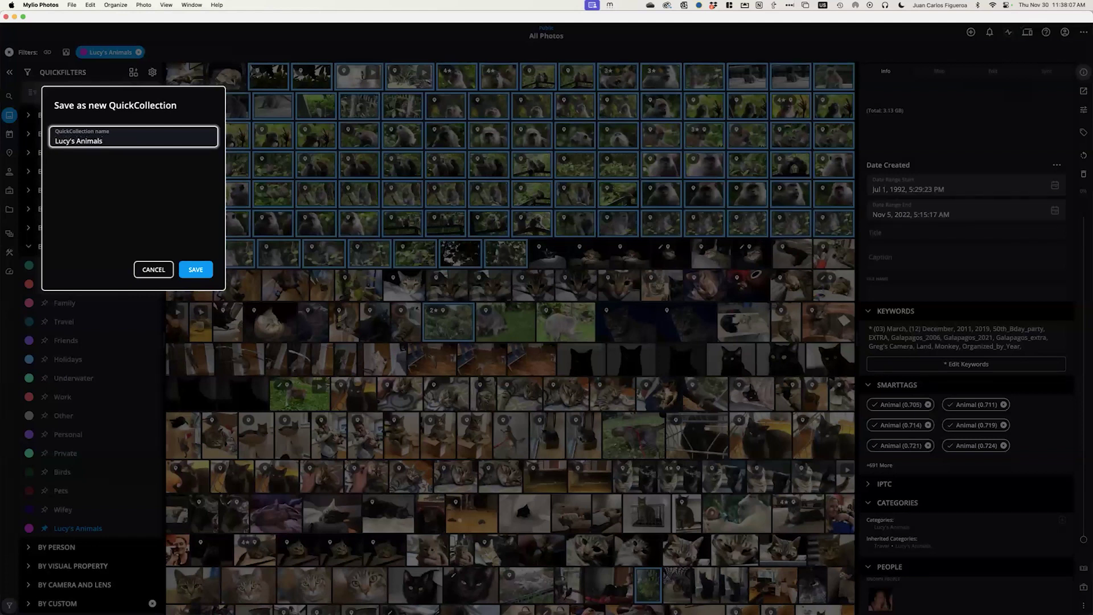
{"action": "left_click", "coordinate": [195, 272]}
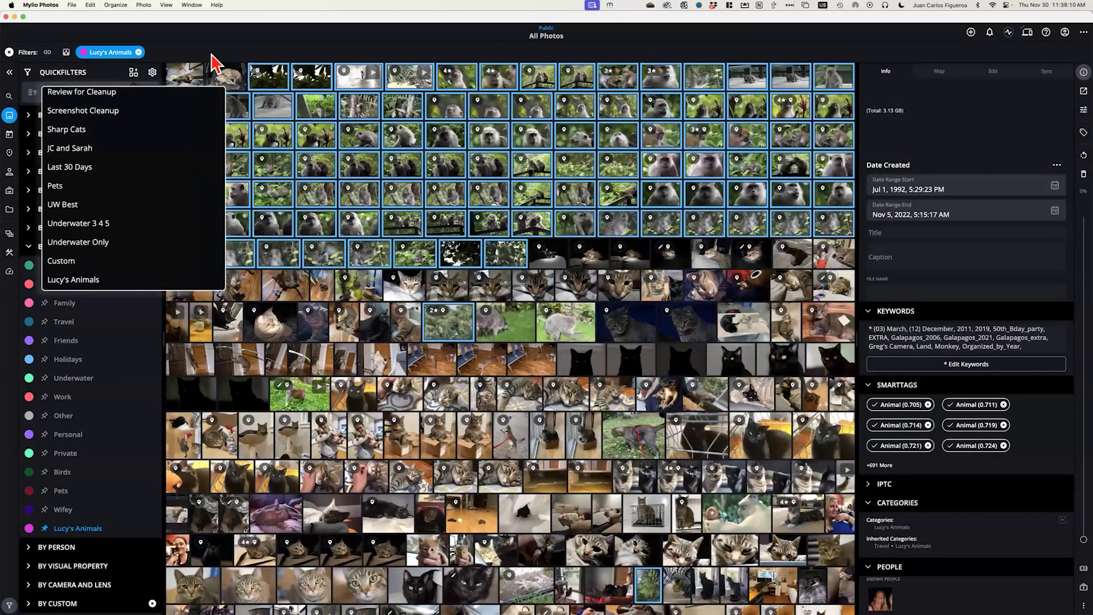
{"action": "left_click", "coordinate": [212, 55]}
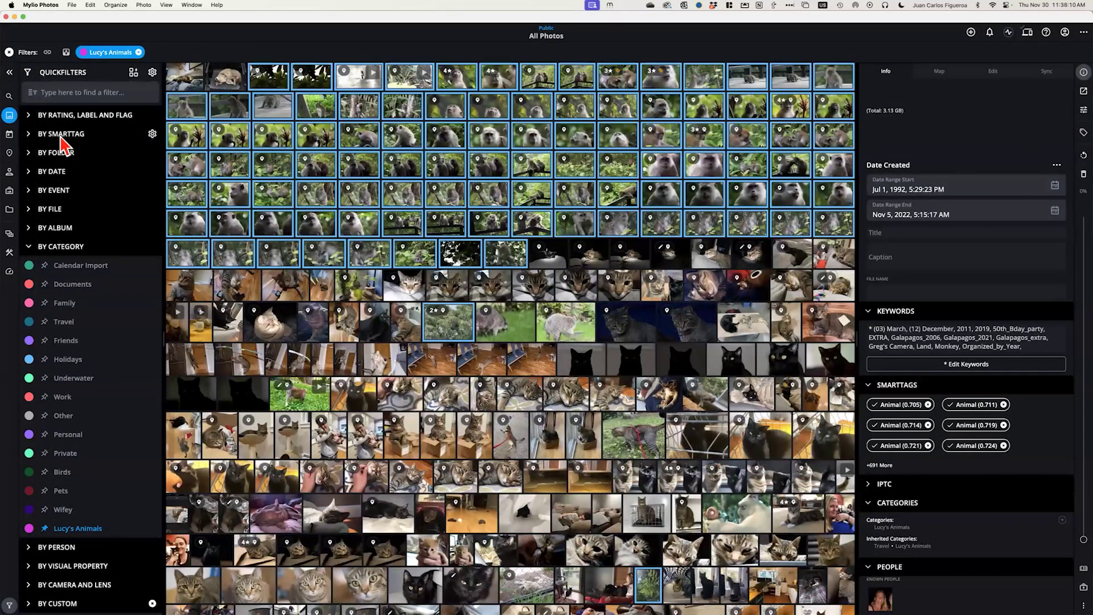
{"action": "left_click", "coordinate": [9, 237]}
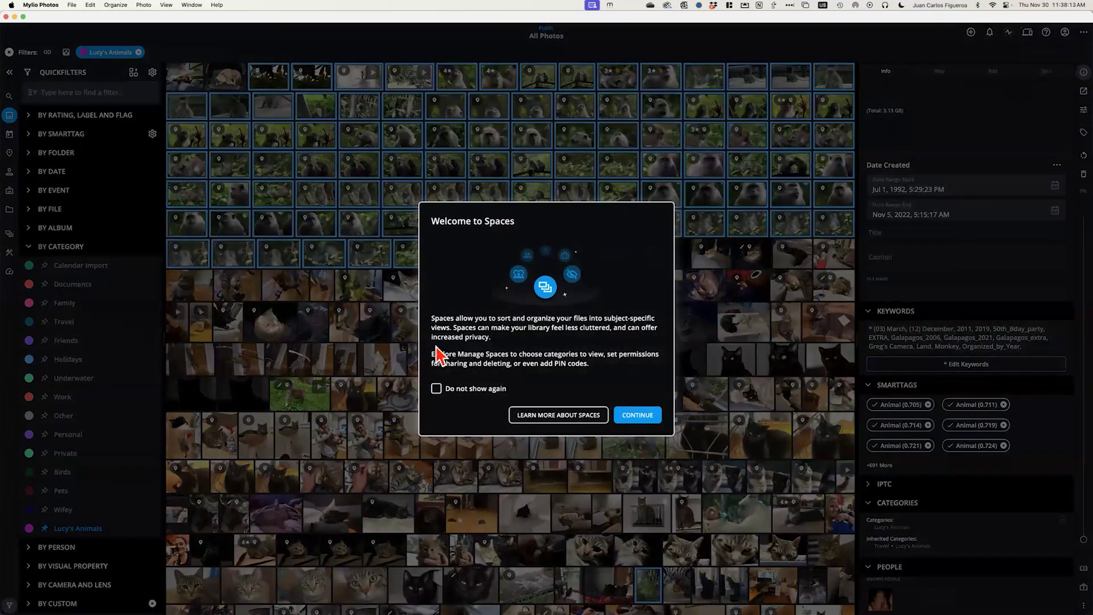
{"action": "left_click", "coordinate": [636, 415]}
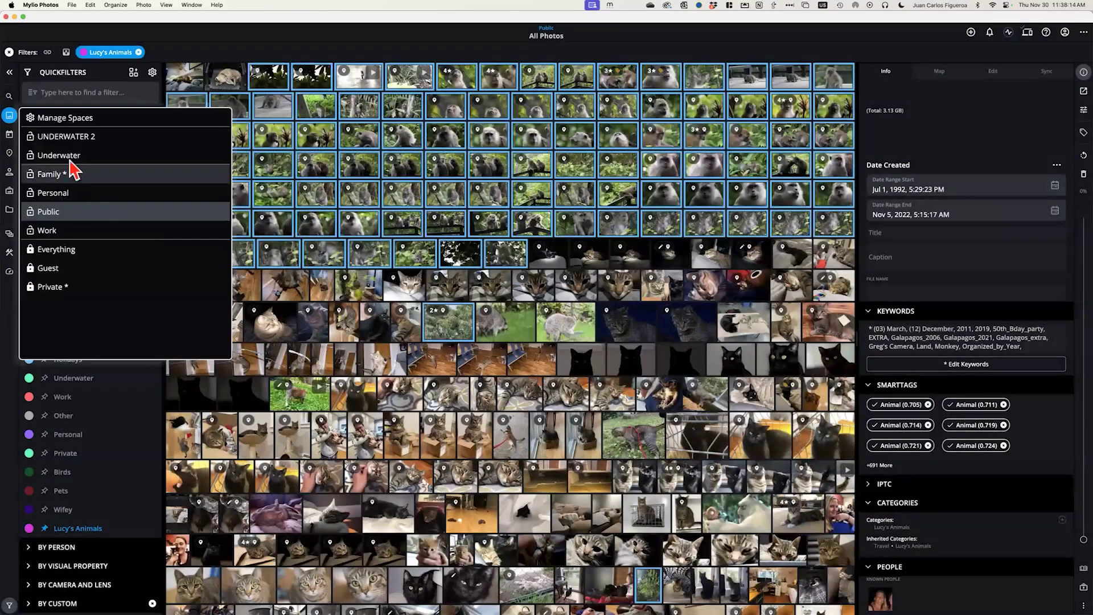
{"action": "left_click", "coordinate": [68, 124]}
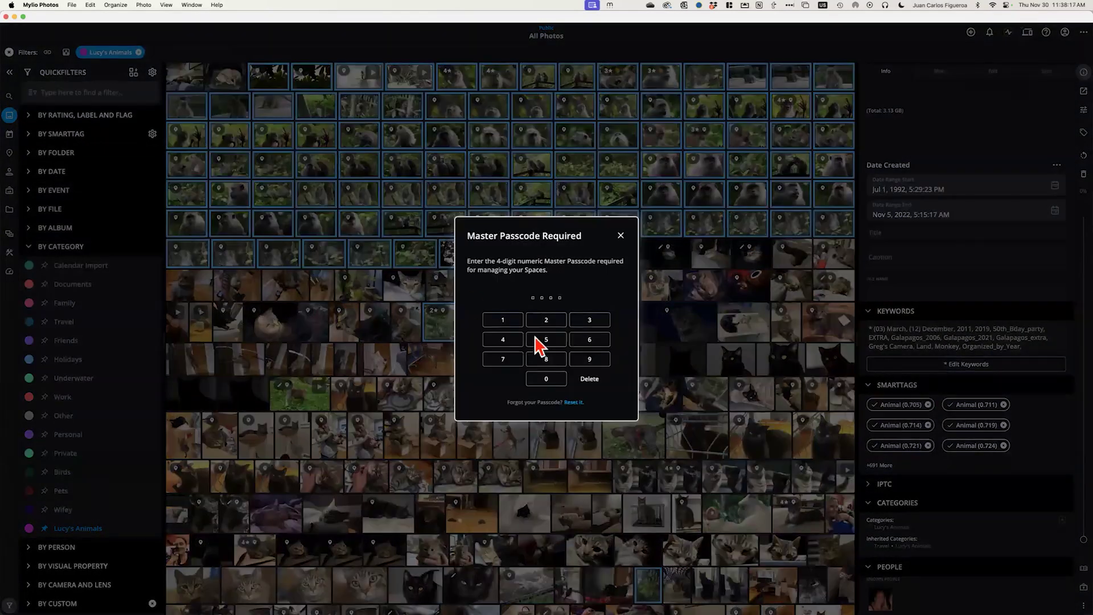
{"action": "left_click", "coordinate": [535, 338]}
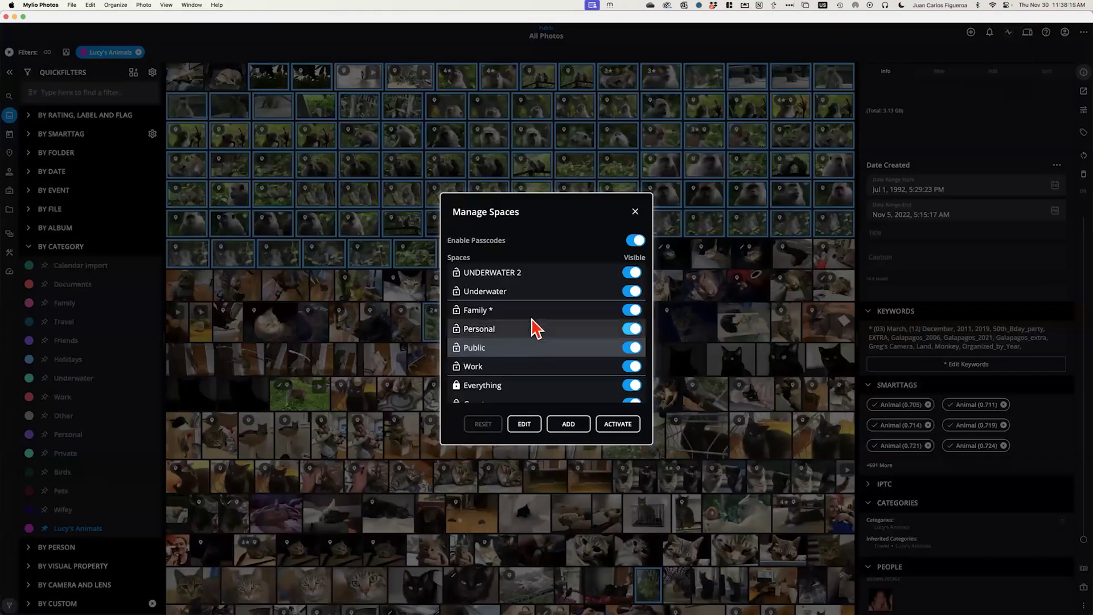
{"action": "left_click", "coordinate": [568, 425]}
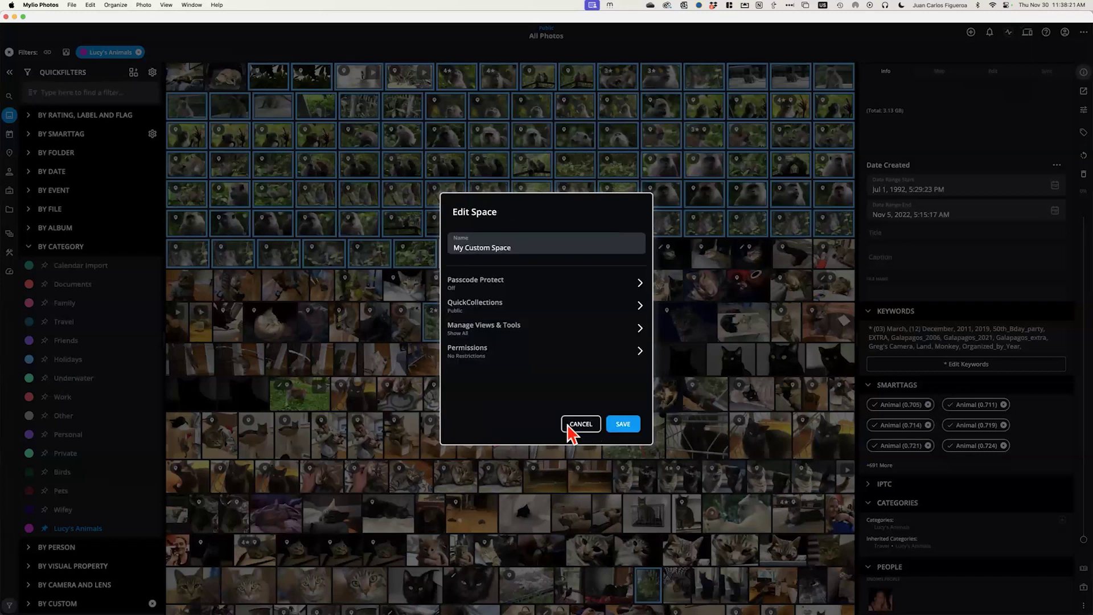
{"action": "left_click", "coordinate": [525, 244]}
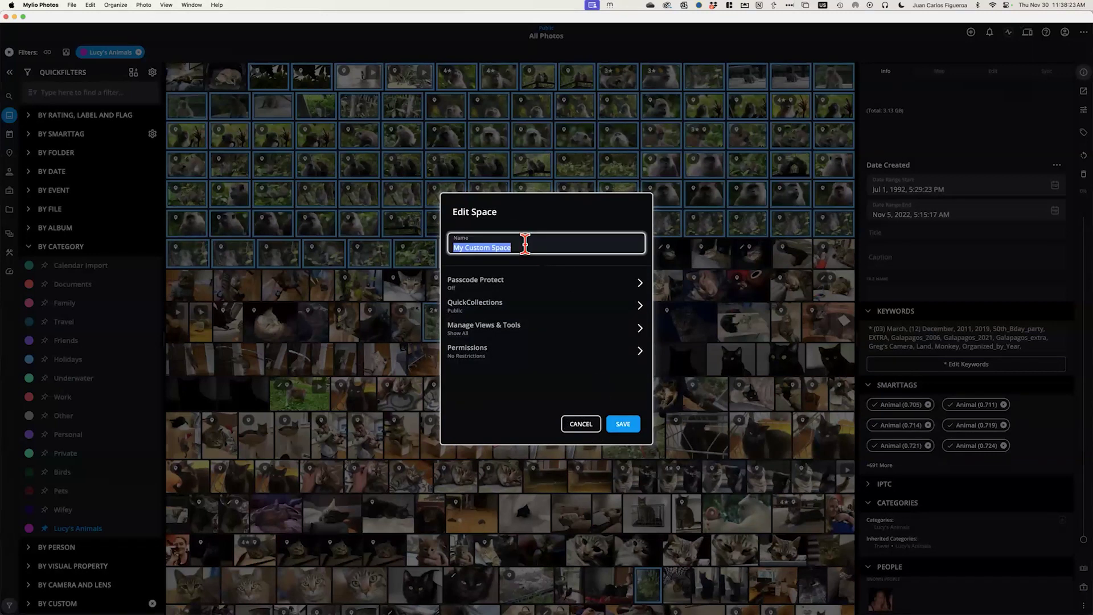
{"action": "type", "text": "Lucy's iPad"}
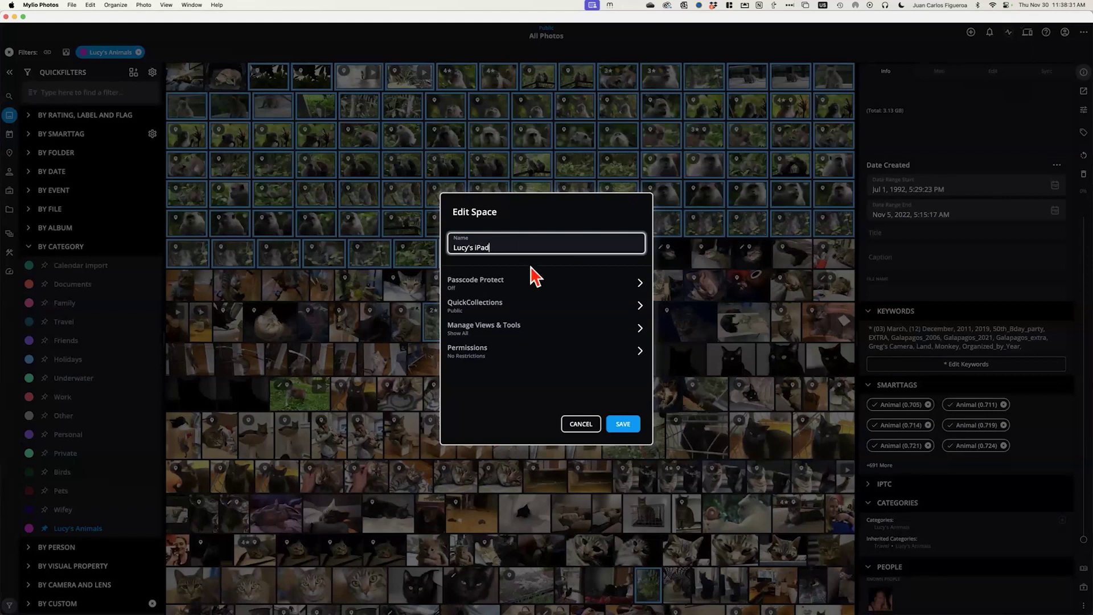
{"action": "left_click", "coordinate": [500, 291]}
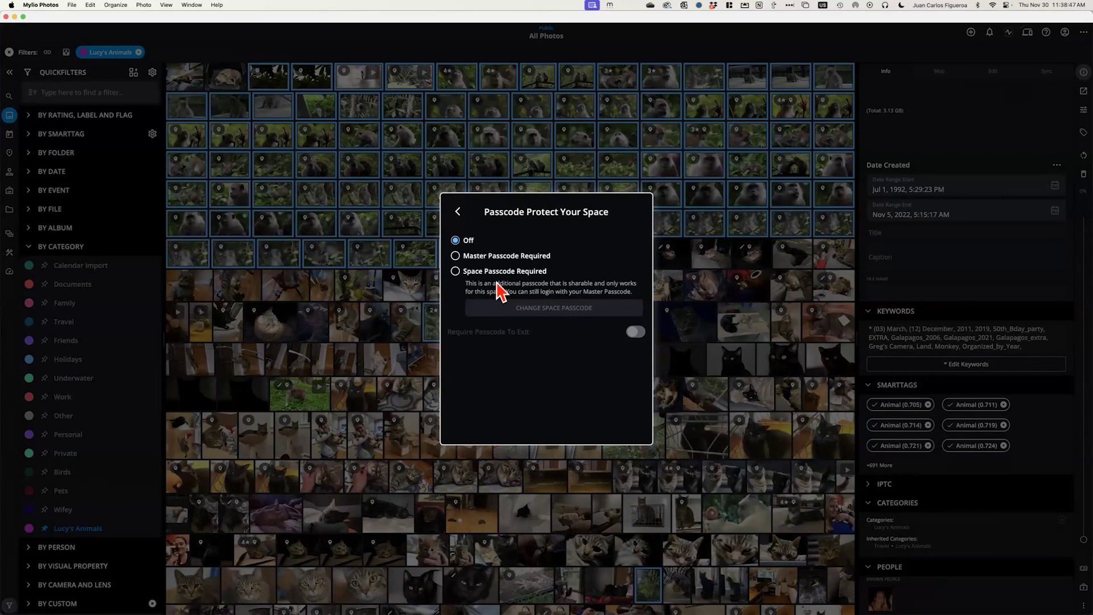
{"action": "left_click", "coordinate": [456, 272]}
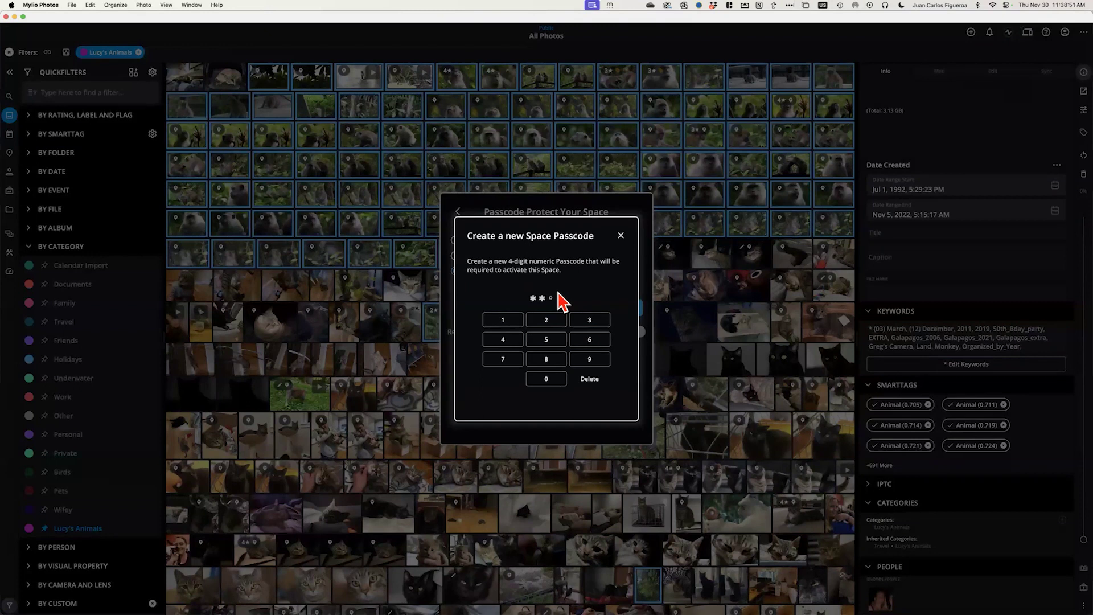
{"action": "key", "text": "4"}
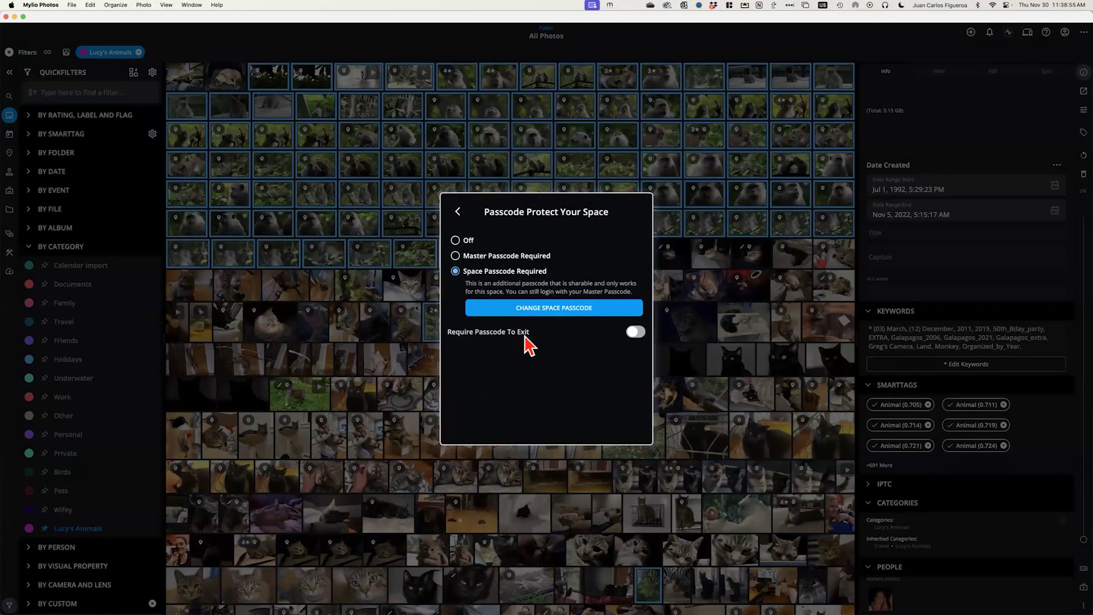
{"action": "left_click", "coordinate": [639, 334]}
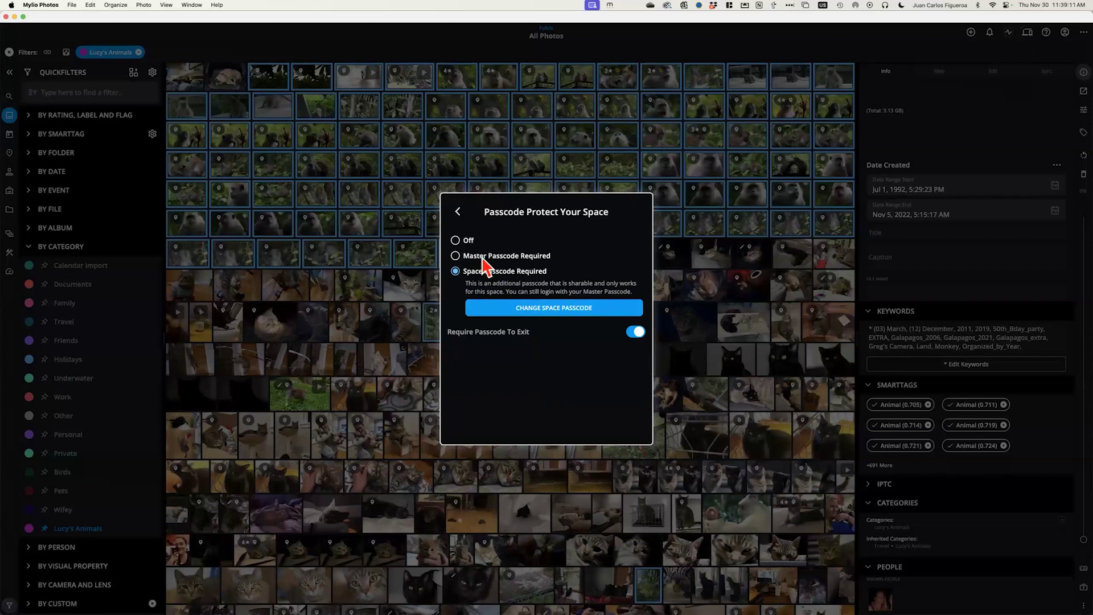
{"action": "left_click", "coordinate": [457, 212]}
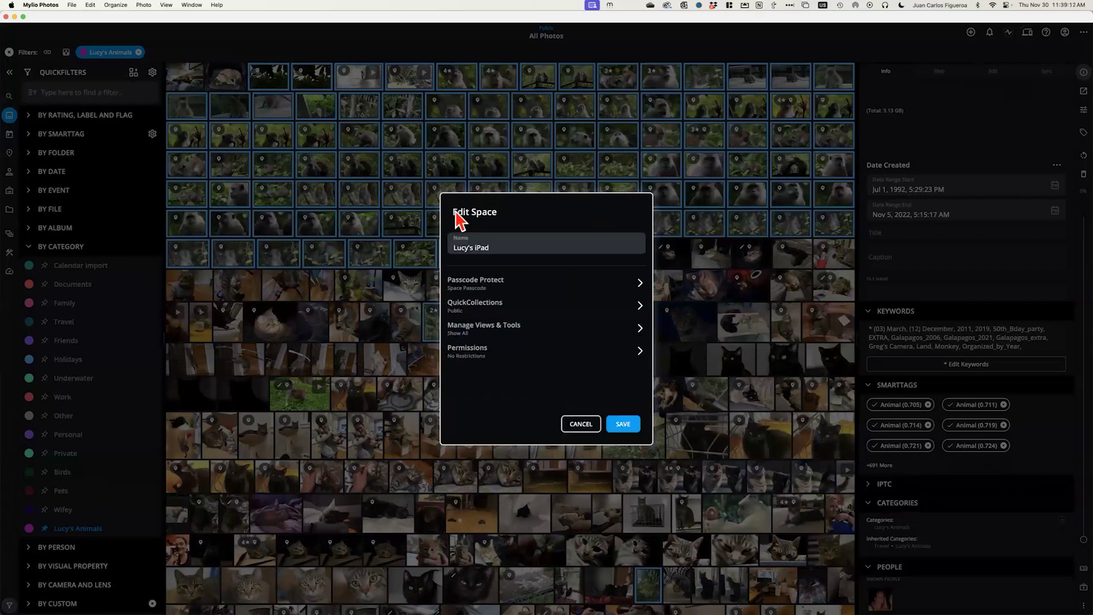
{"action": "left_click", "coordinate": [484, 310]}
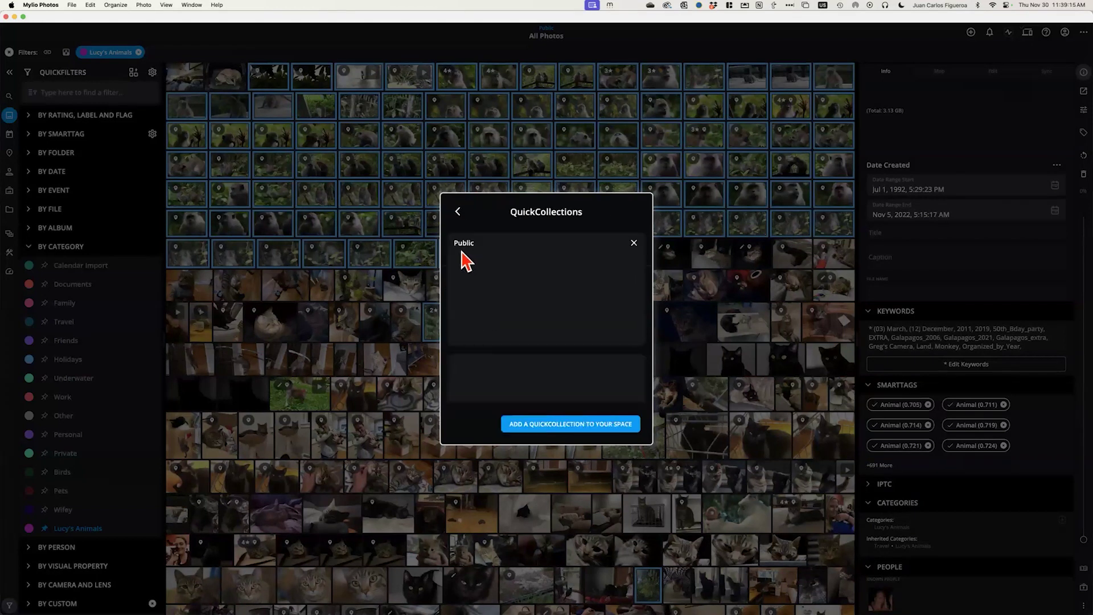
{"action": "left_click", "coordinate": [562, 423]}
{"action": "left_click", "coordinate": [501, 244]}
{"action": "left_click", "coordinate": [538, 338]}
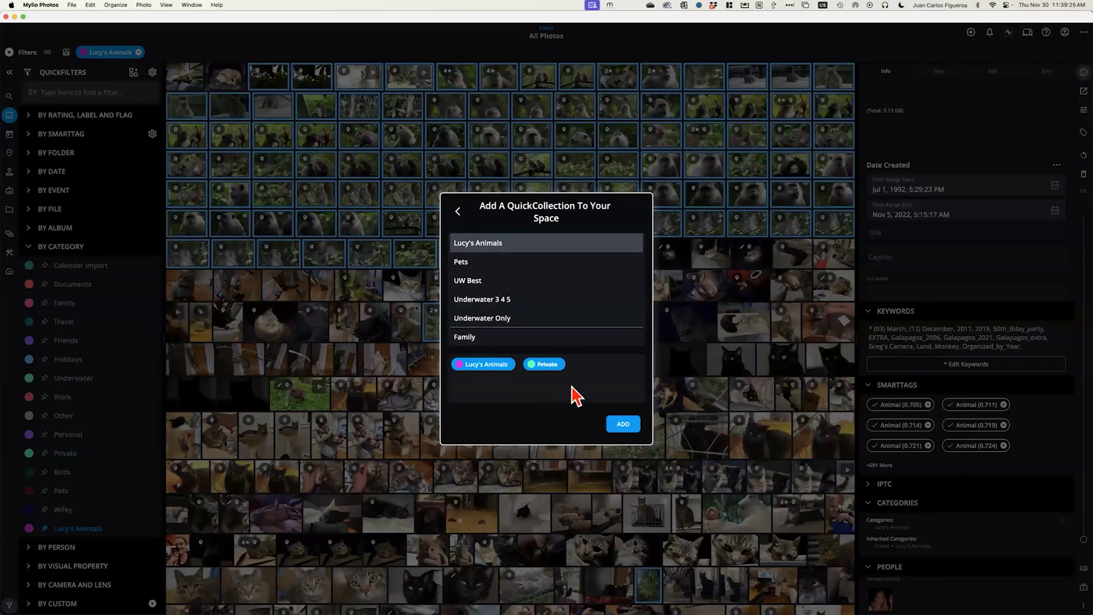
{"action": "left_click", "coordinate": [624, 427]}
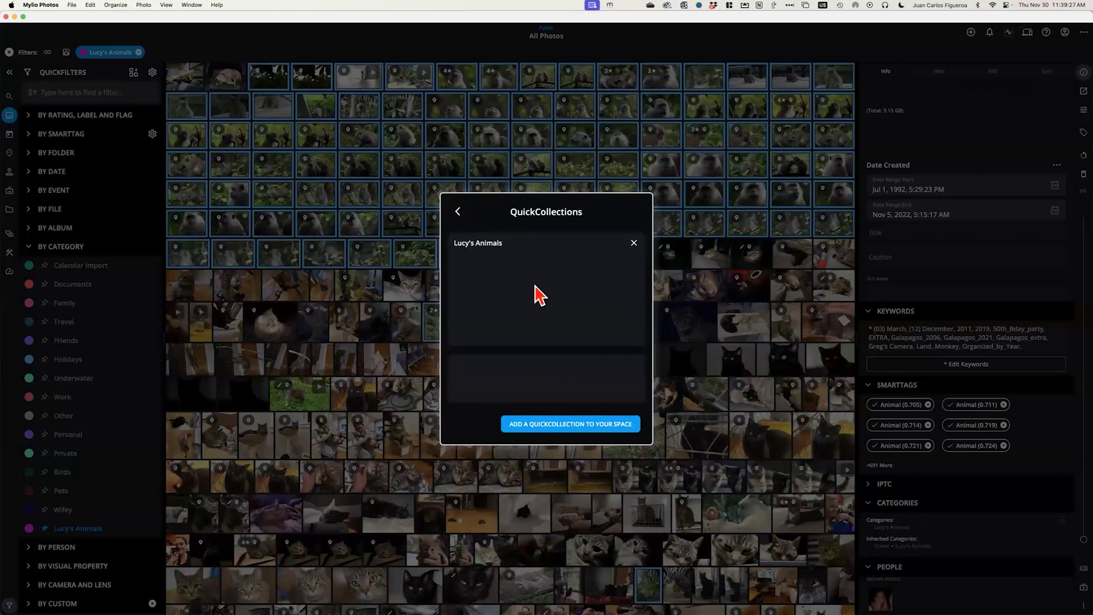
{"action": "left_click", "coordinate": [459, 214]}
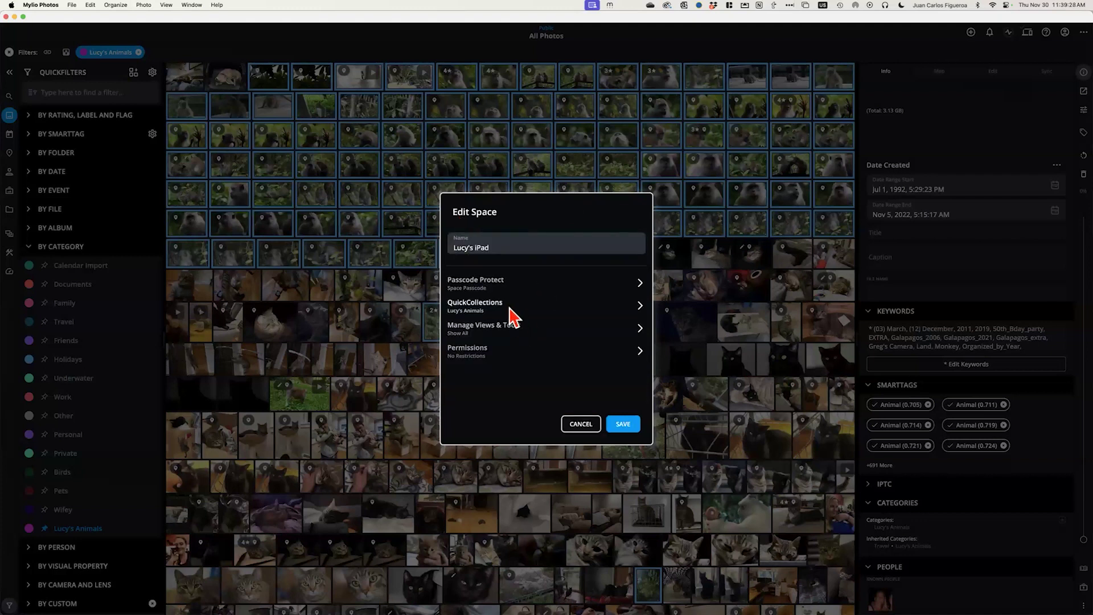
Hide Calendar, Albums, Folders, People, left sidebar, DeClutter, DeDupe and Dashboard, keeping only Map and Right Panel
{"action": "left_click", "coordinate": [500, 338]}
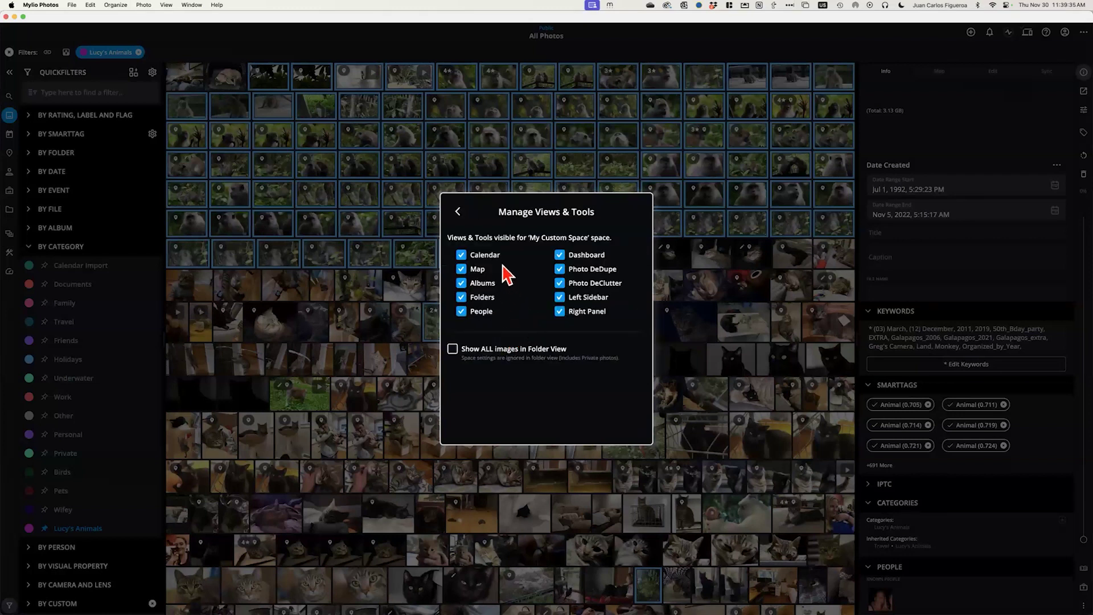
{"action": "left_click", "coordinate": [461, 256]}
{"action": "left_click", "coordinate": [461, 283]}
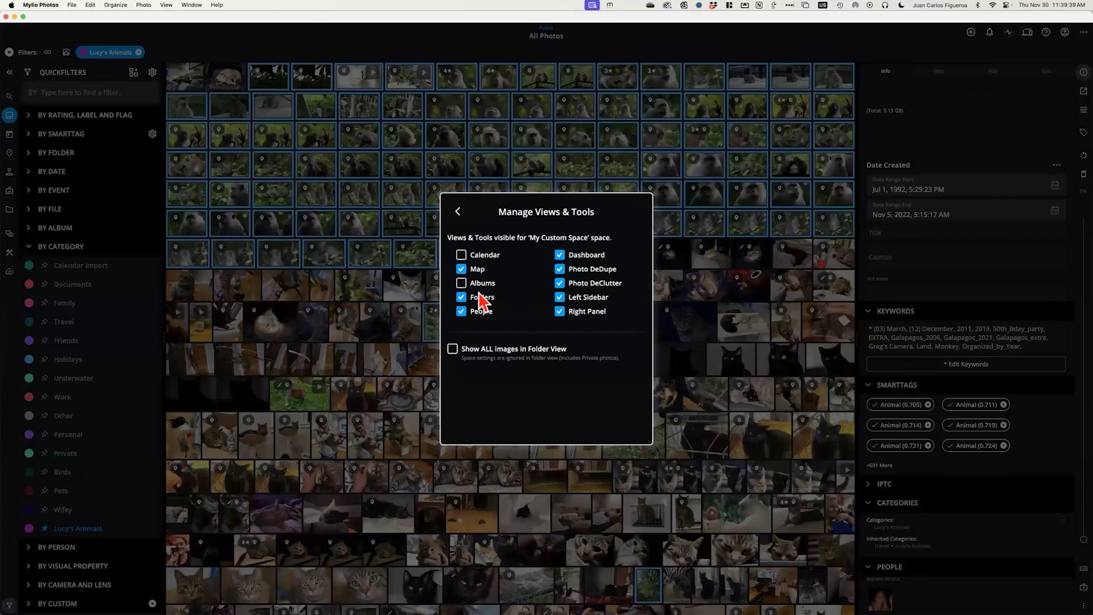
{"action": "left_click", "coordinate": [461, 297]}
{"action": "left_click", "coordinate": [461, 312]}
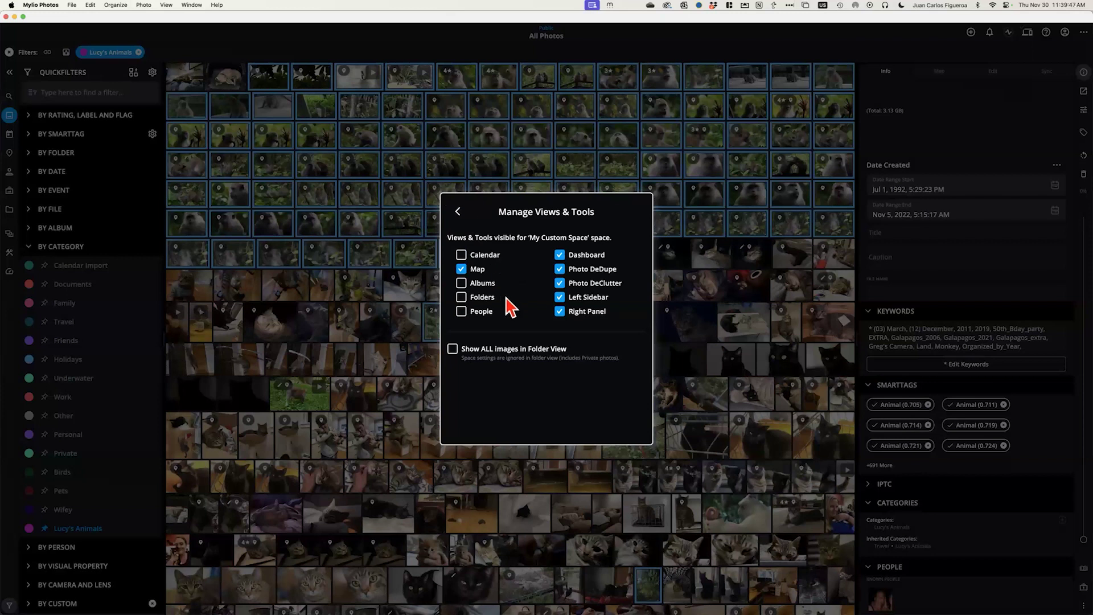
{"action": "left_click", "coordinate": [560, 297]}
{"action": "left_click", "coordinate": [559, 283]}
{"action": "left_click", "coordinate": [560, 269]}
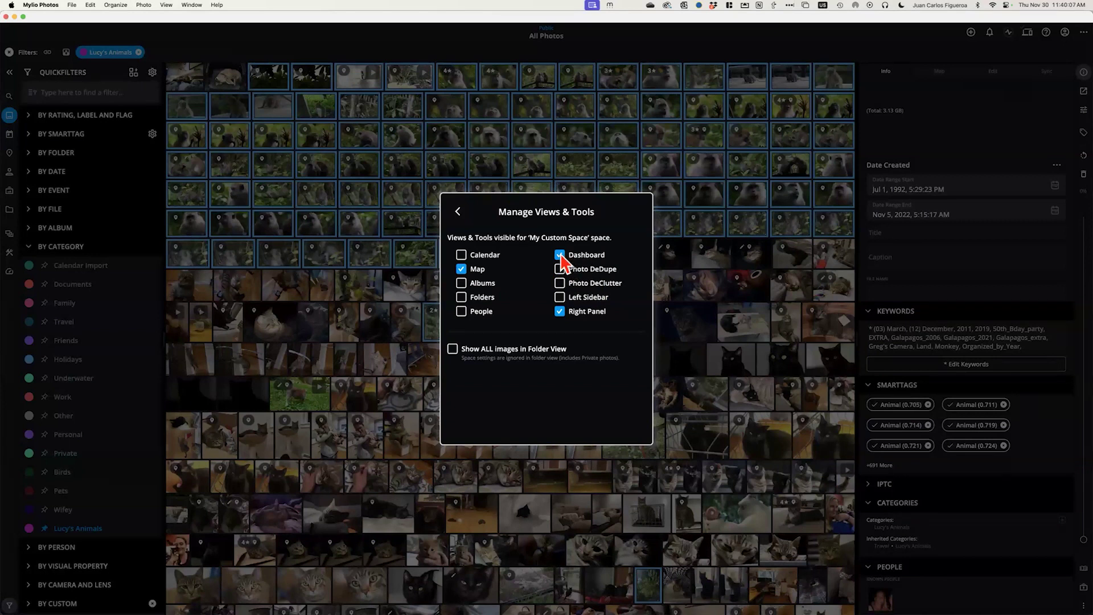
{"action": "left_click", "coordinate": [561, 255]}
{"action": "left_click", "coordinate": [457, 212]}
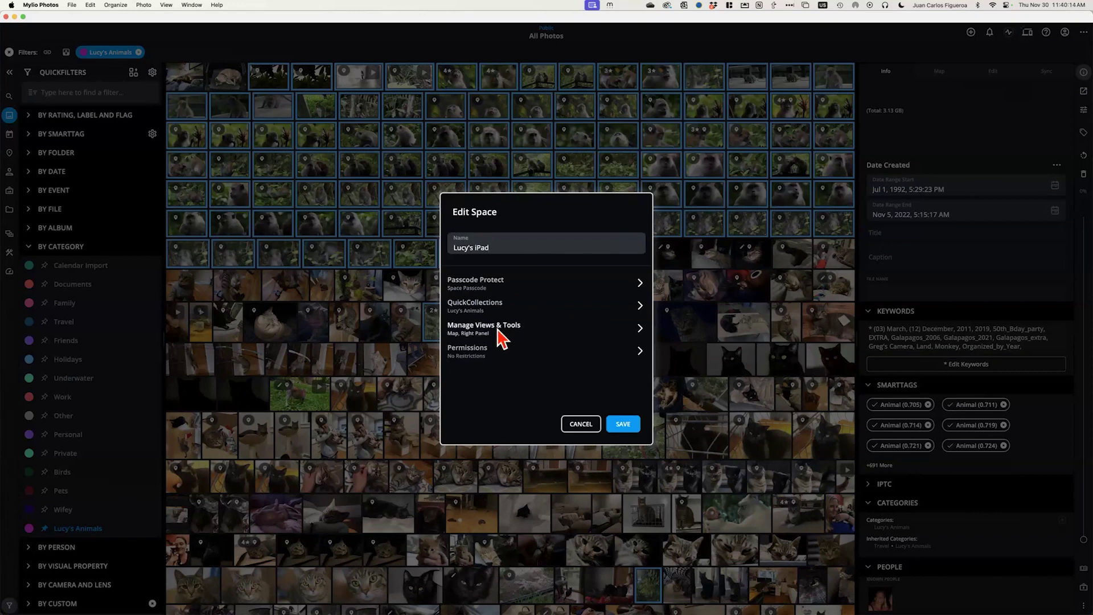
Revoke every space permission, from Files & Folders through mobile device import
{"action": "left_click", "coordinate": [483, 352]}
{"action": "left_click", "coordinate": [634, 244]}
{"action": "left_click", "coordinate": [635, 261]}
{"action": "left_click", "coordinate": [636, 280]}
{"action": "left_click", "coordinate": [635, 299]}
{"action": "left_click", "coordinate": [634, 318]}
{"action": "left_click", "coordinate": [634, 335]}
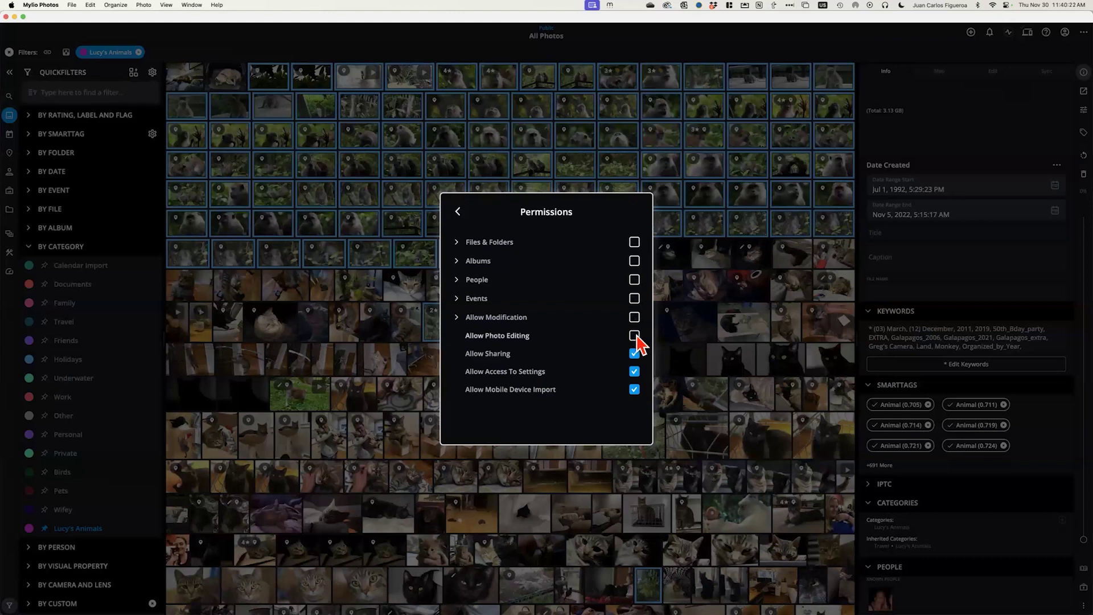
{"action": "left_click", "coordinate": [634, 354]}
{"action": "left_click", "coordinate": [634, 372]}
{"action": "left_click", "coordinate": [634, 391]}
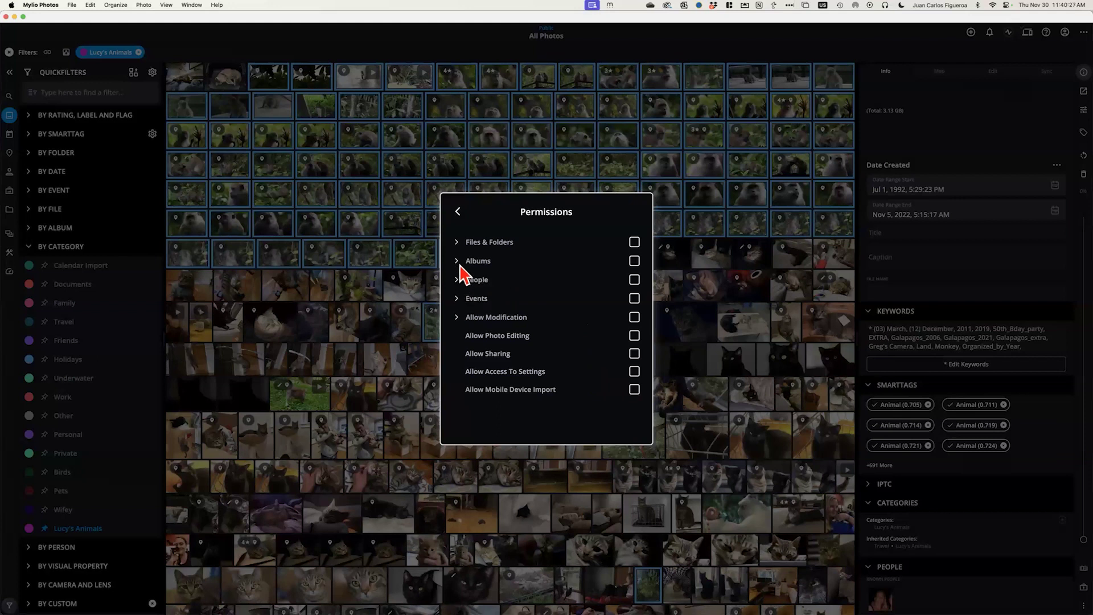
Re-allow only Modify Keywords under Allow Modification
{"action": "left_click", "coordinate": [457, 243]}
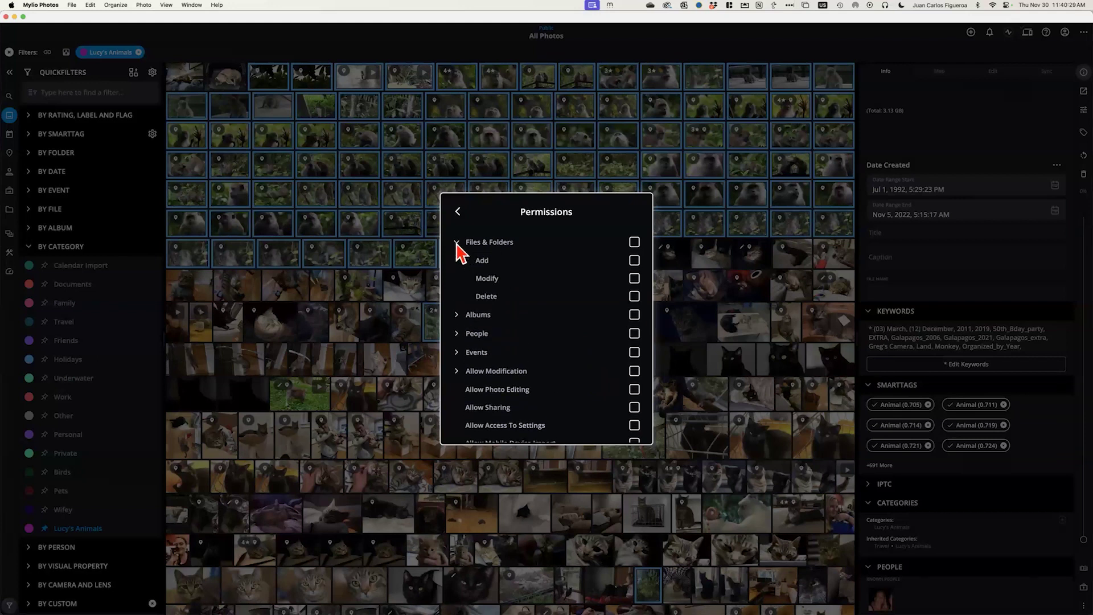
{"action": "left_click", "coordinate": [457, 243]}
{"action": "left_click", "coordinate": [458, 319]}
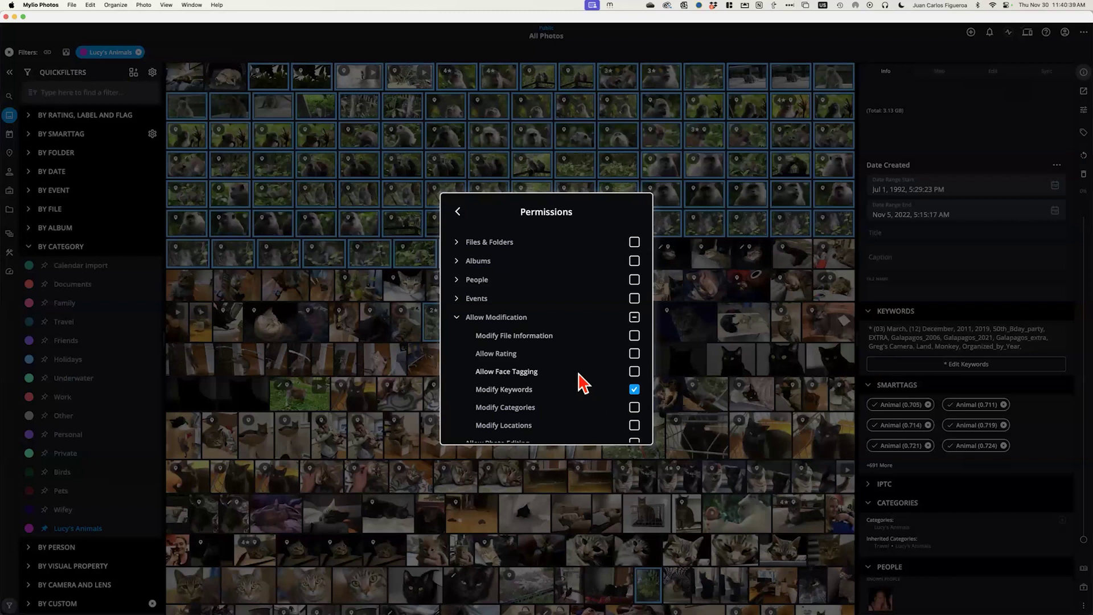
{"action": "left_click", "coordinate": [634, 354]}
{"action": "left_click", "coordinate": [458, 212]}
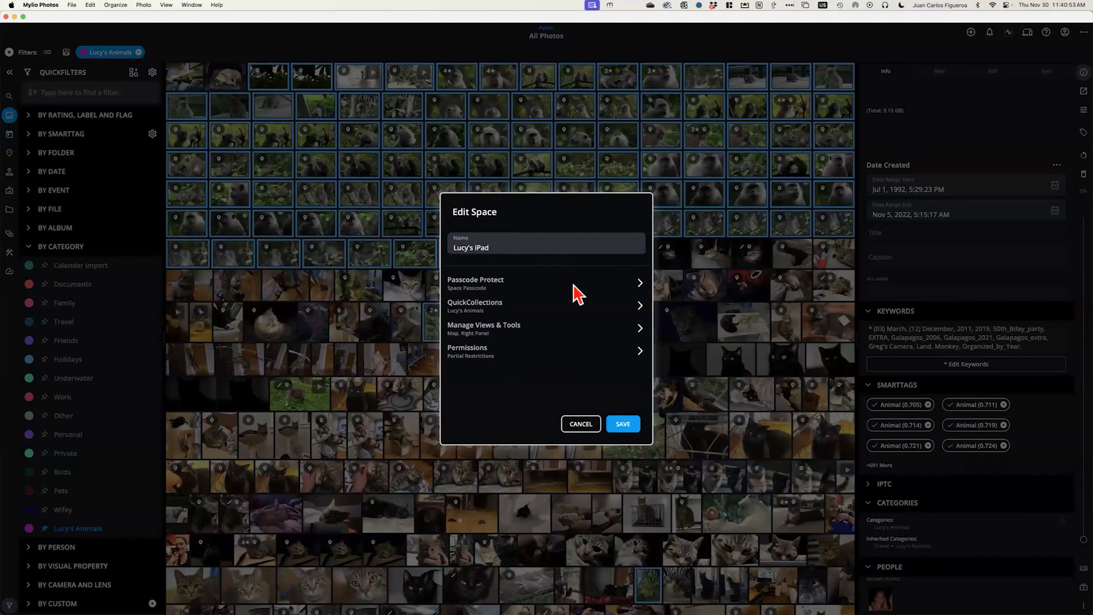
{"action": "left_click", "coordinate": [624, 425]}
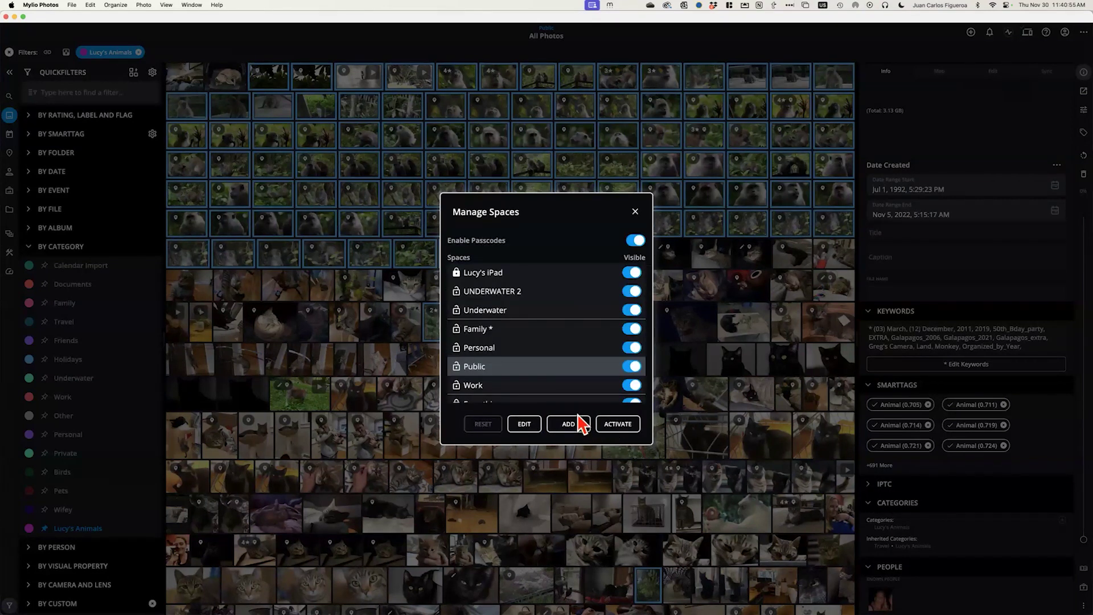
{"action": "left_click", "coordinate": [636, 212]}
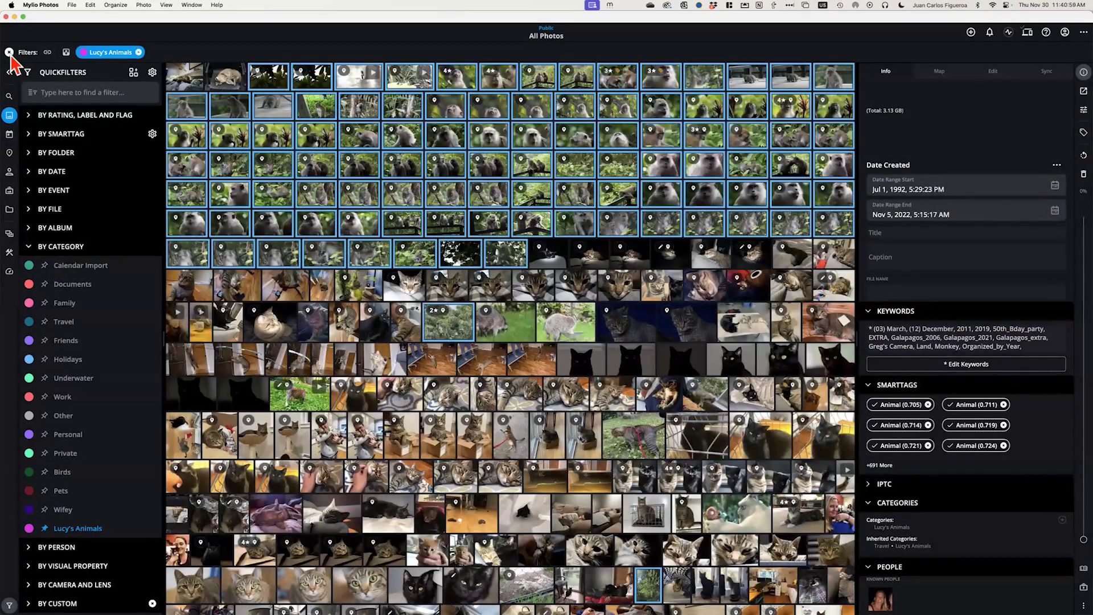
{"action": "left_click", "coordinate": [9, 52]}
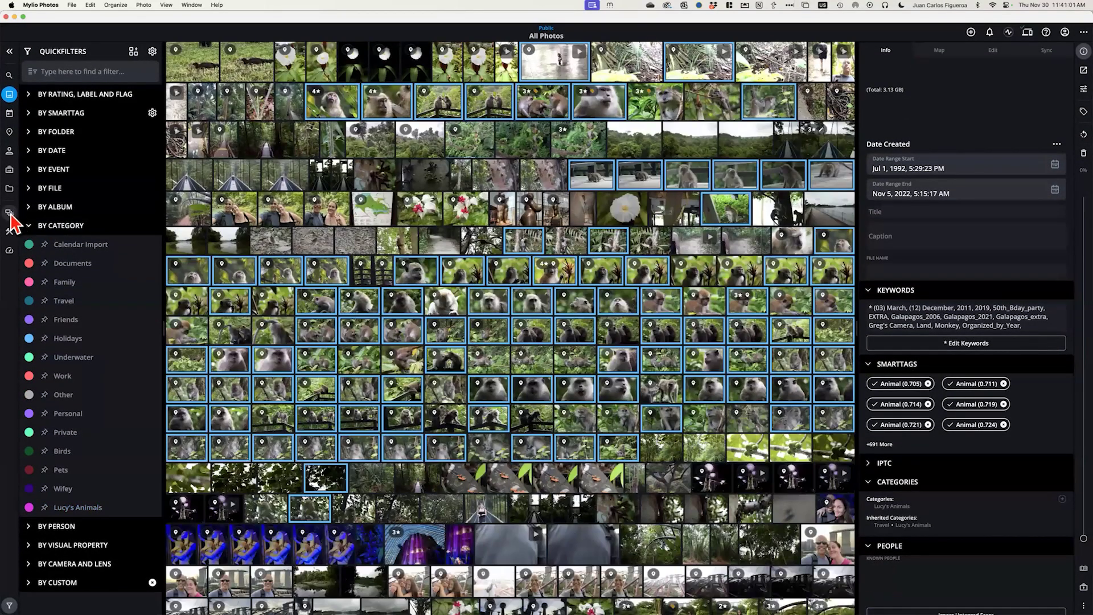
{"action": "left_click", "coordinate": [9, 251]}
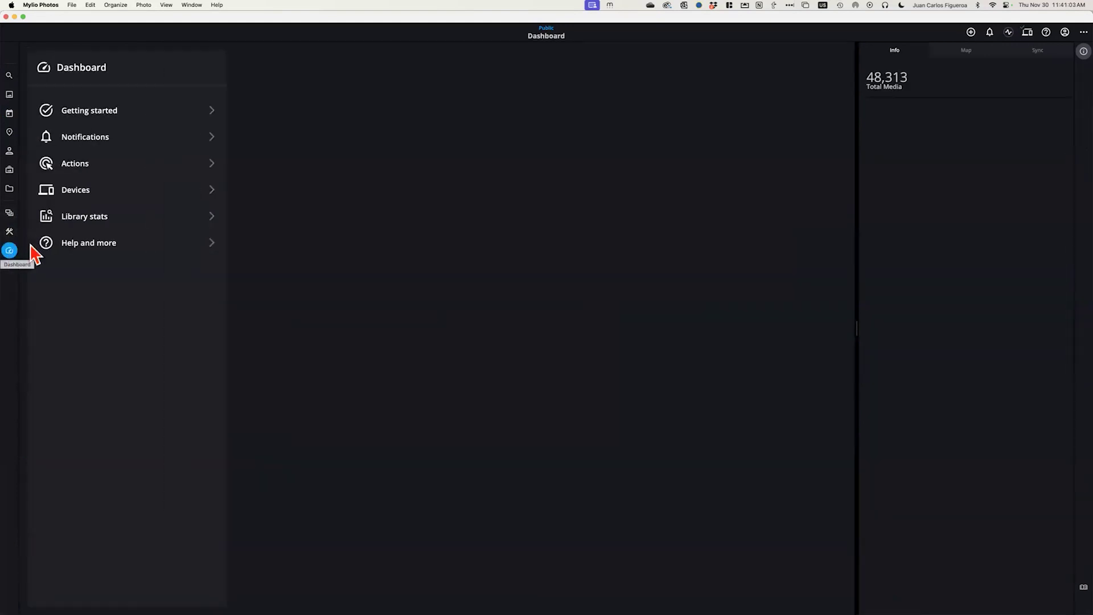
{"action": "left_click", "coordinate": [73, 191]}
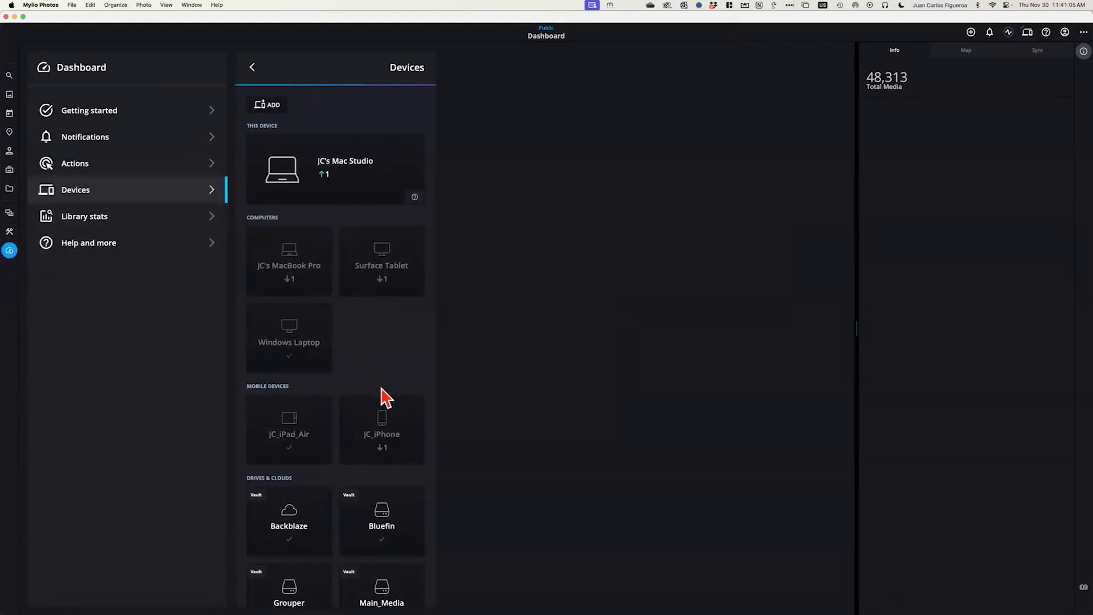
{"action": "left_click", "coordinate": [302, 436]}
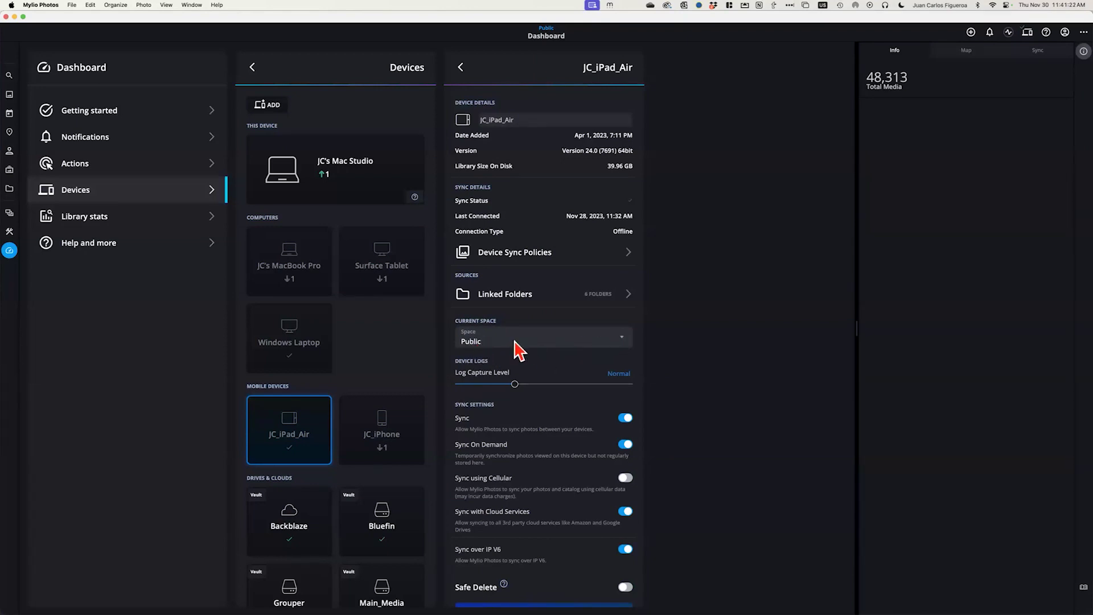
{"action": "left_click", "coordinate": [621, 340]}
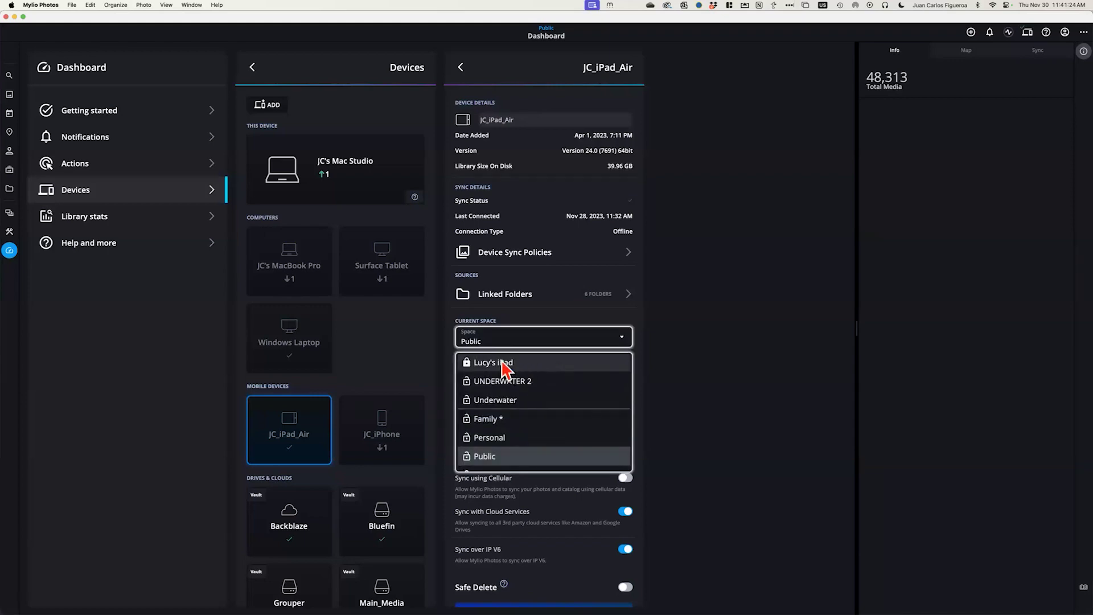
{"action": "left_click", "coordinate": [501, 363]}
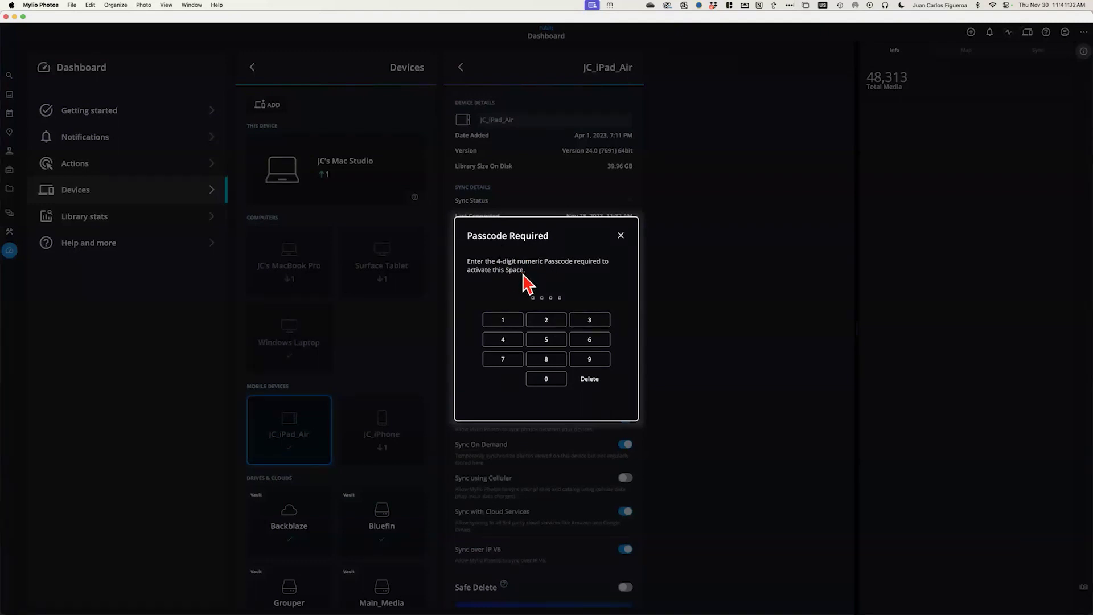
{"action": "type", "text": "1234"}
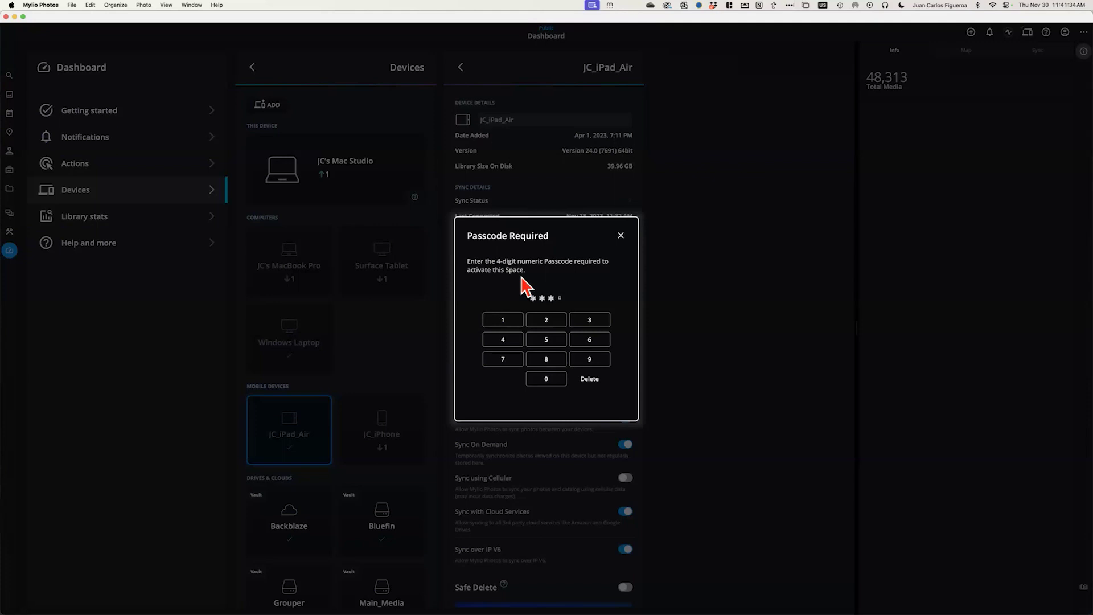
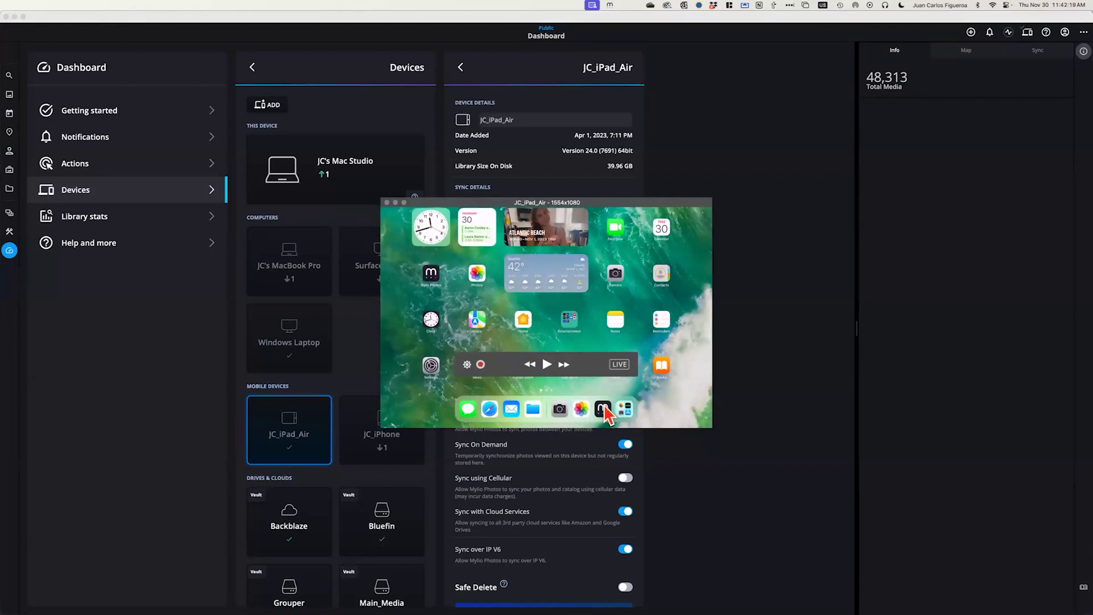
Move the AirServer iPad mirror to the upper left, enlarge it, and make it full screen
{"action": "left_click_drag", "start_coordinate": [697, 203], "coordinate": [1008, 168]}
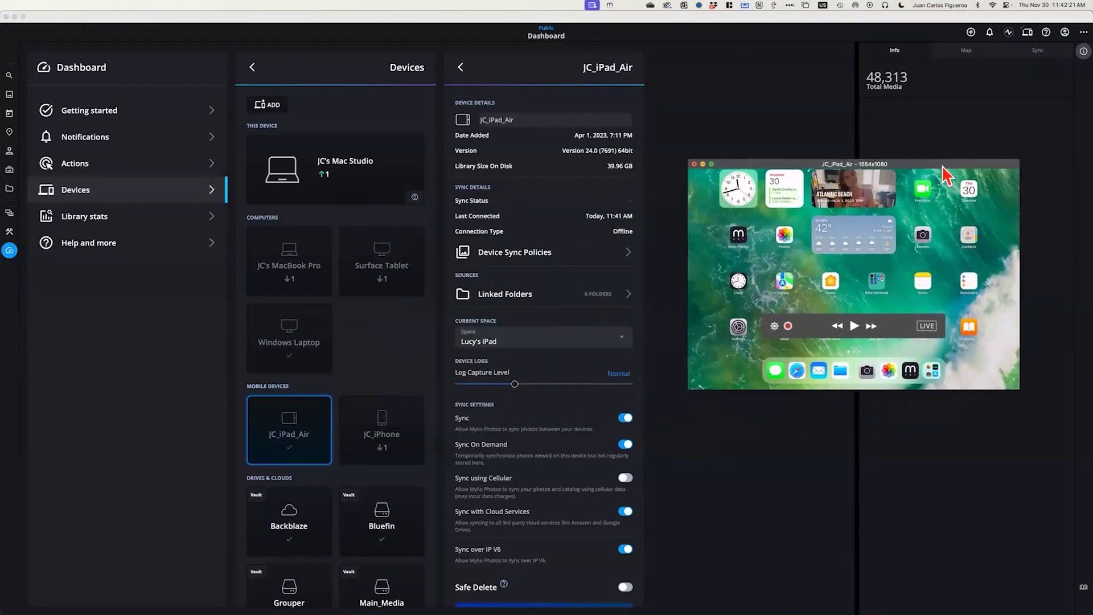
{"action": "left_click_drag", "start_coordinate": [801, 167], "coordinate": [275, 85]}
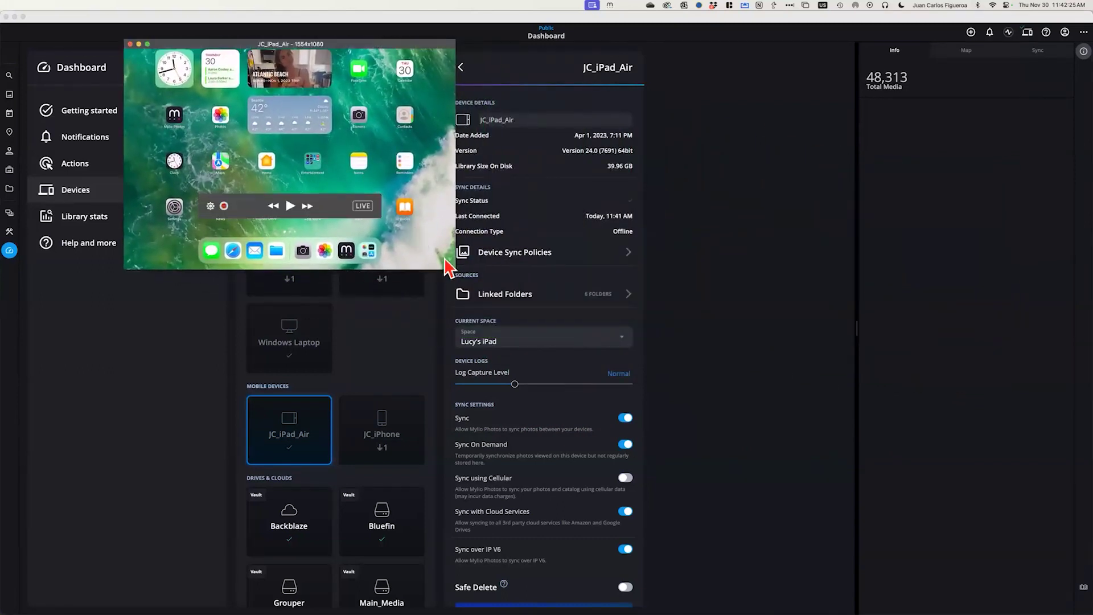
{"action": "left_click_drag", "start_coordinate": [454, 268], "coordinate": [825, 564]}
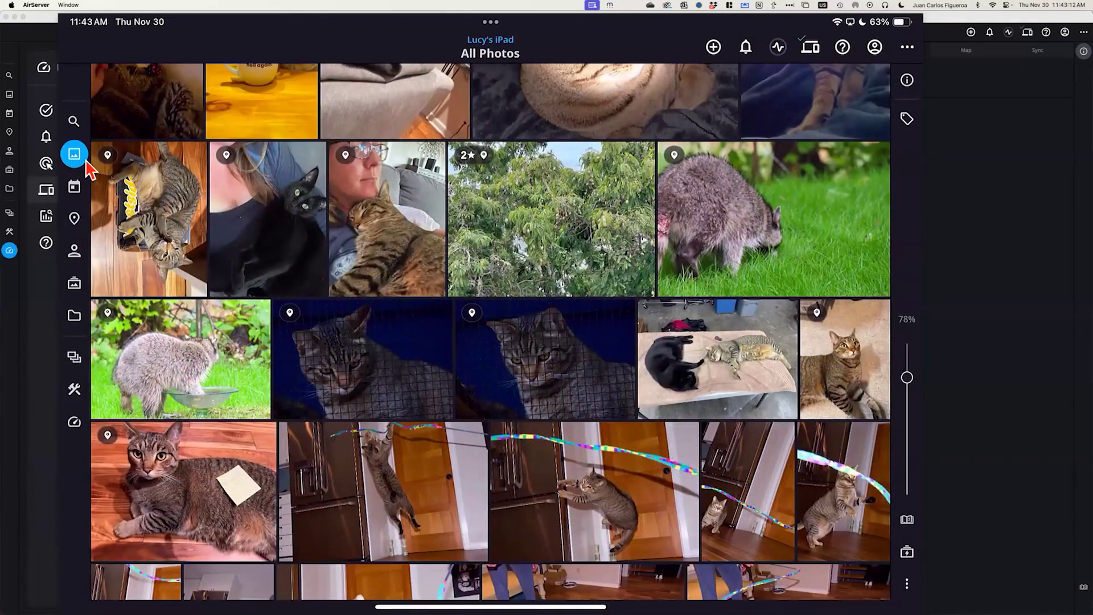
{"action": "key", "text": "super+ctrl+f"}
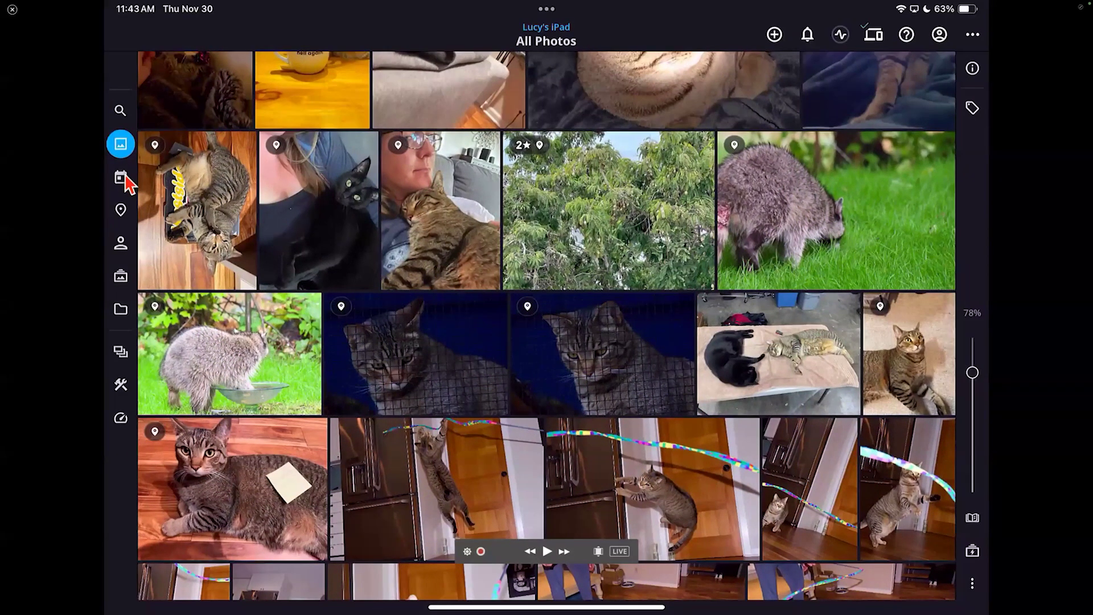
{"action": "left_click", "coordinate": [122, 211]}
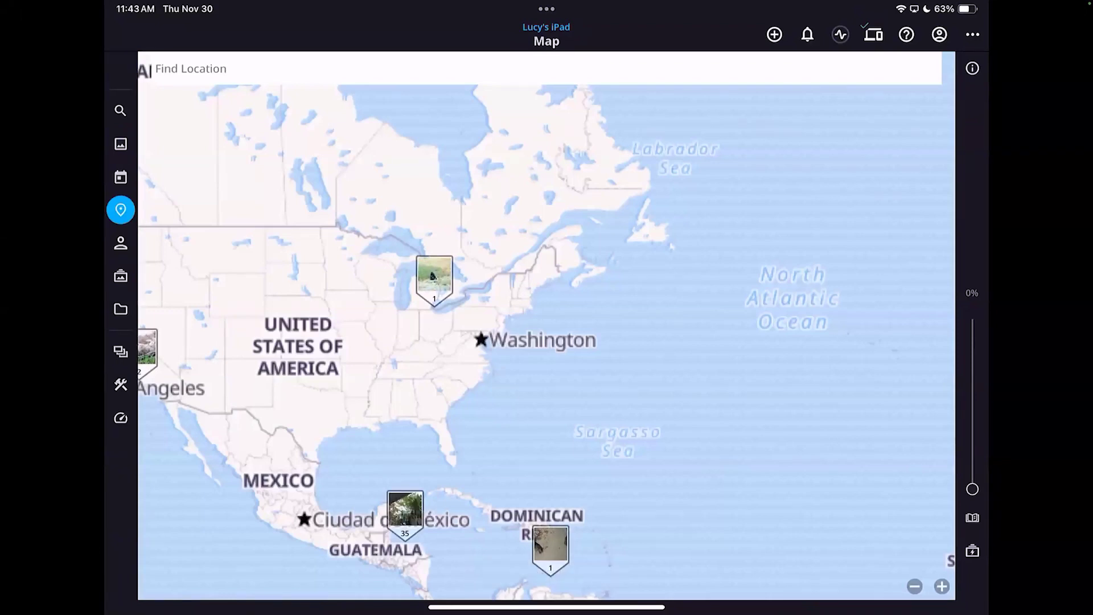
{"action": "left_click", "coordinate": [121, 144]}
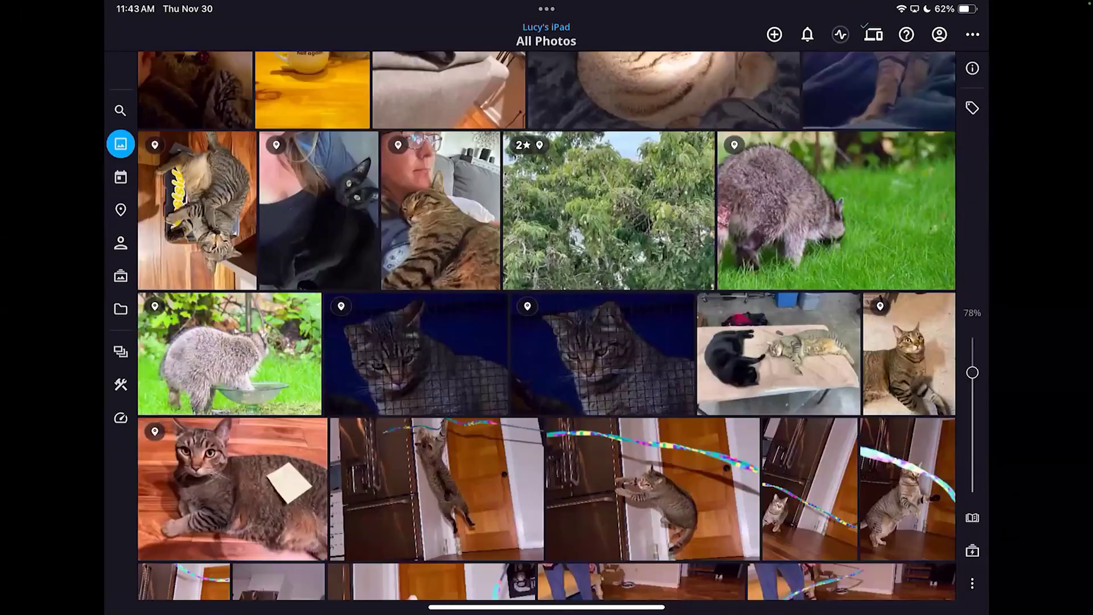
{"action": "scroll", "coordinate": [547, 325], "scroll_direction": "down", "scroll_amount": 15}
{"action": "scroll", "coordinate": [546, 325], "scroll_direction": "down", "scroll_amount": 15}
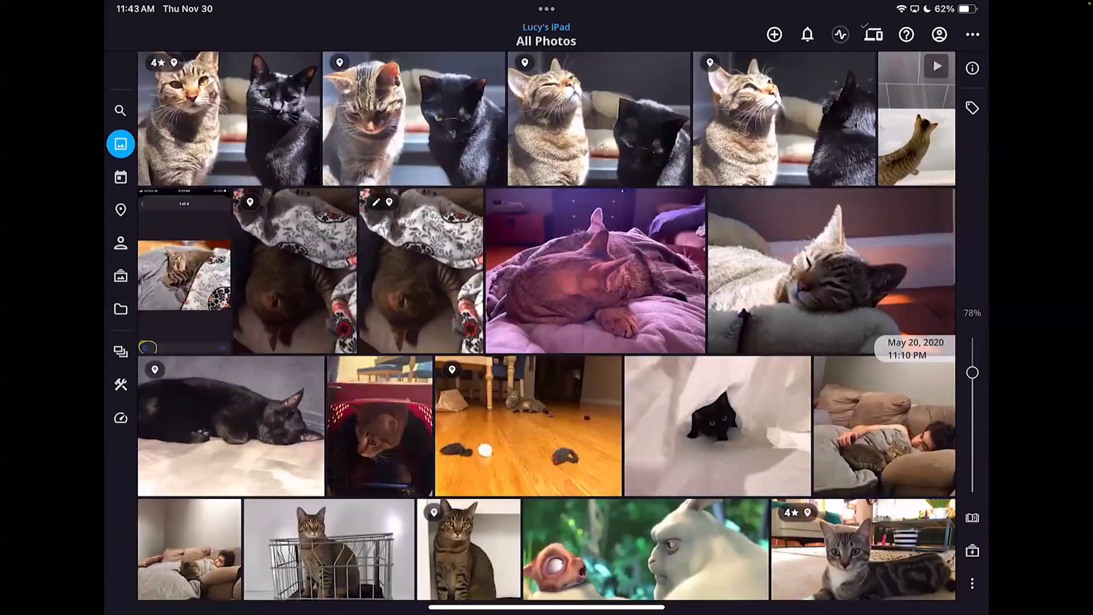
{"action": "scroll", "coordinate": [547, 324], "scroll_direction": "down", "scroll_amount": 20}
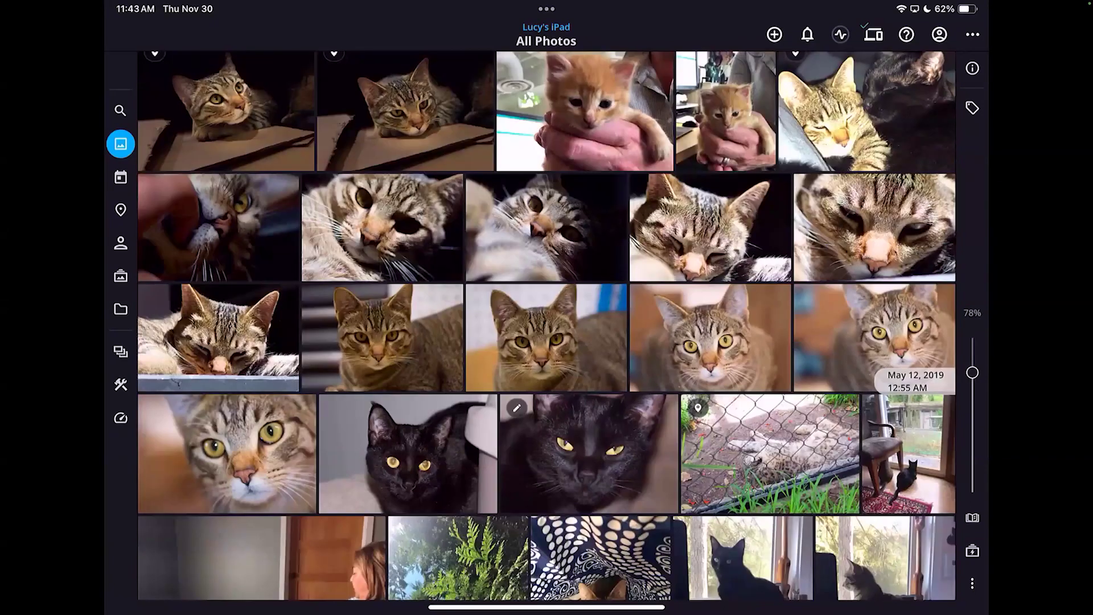
{"action": "scroll", "coordinate": [547, 325], "scroll_direction": "down", "scroll_amount": 15}
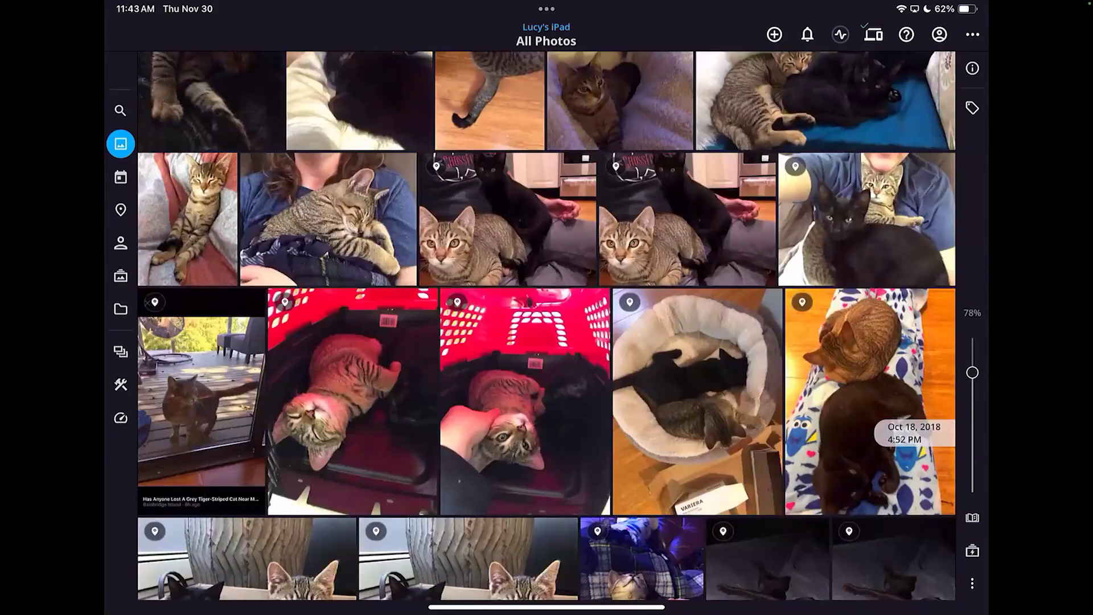
{"action": "scroll", "coordinate": [547, 325], "scroll_direction": "down", "scroll_amount": 8}
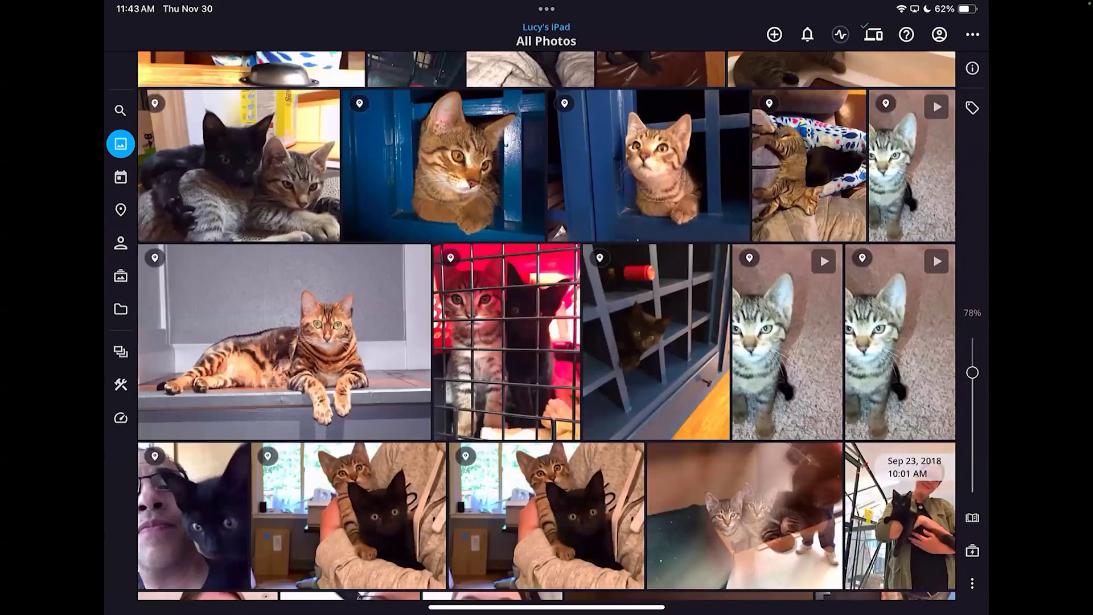
{"action": "scroll", "coordinate": [546, 324], "scroll_direction": "down", "scroll_amount": 10}
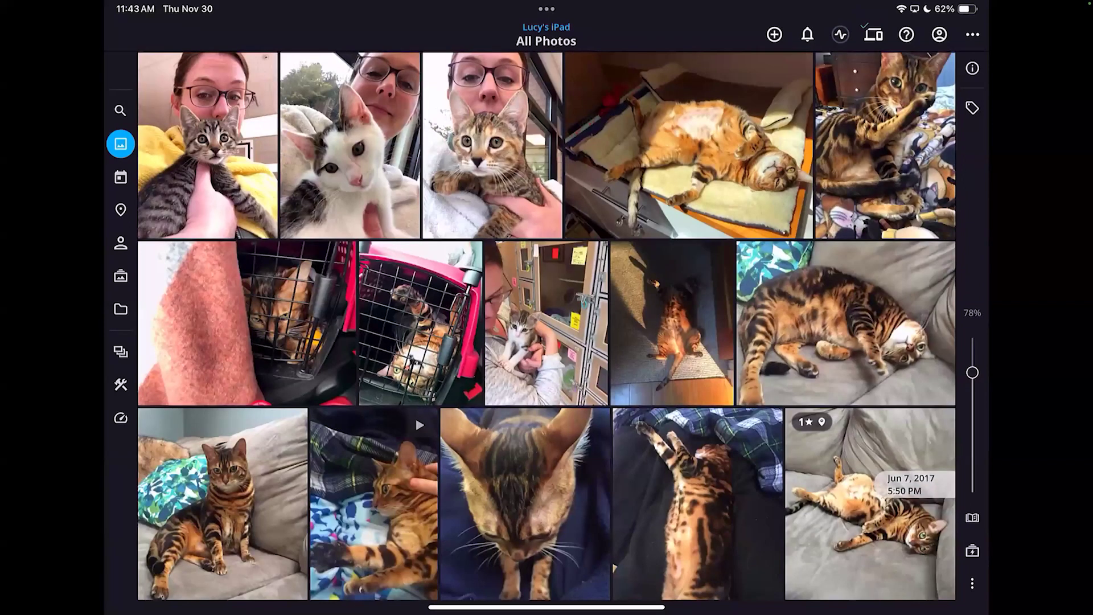
{"action": "scroll", "coordinate": [547, 325], "scroll_direction": "down", "scroll_amount": 10}
{"action": "scroll", "coordinate": [547, 325], "scroll_direction": "down", "scroll_amount": 10}
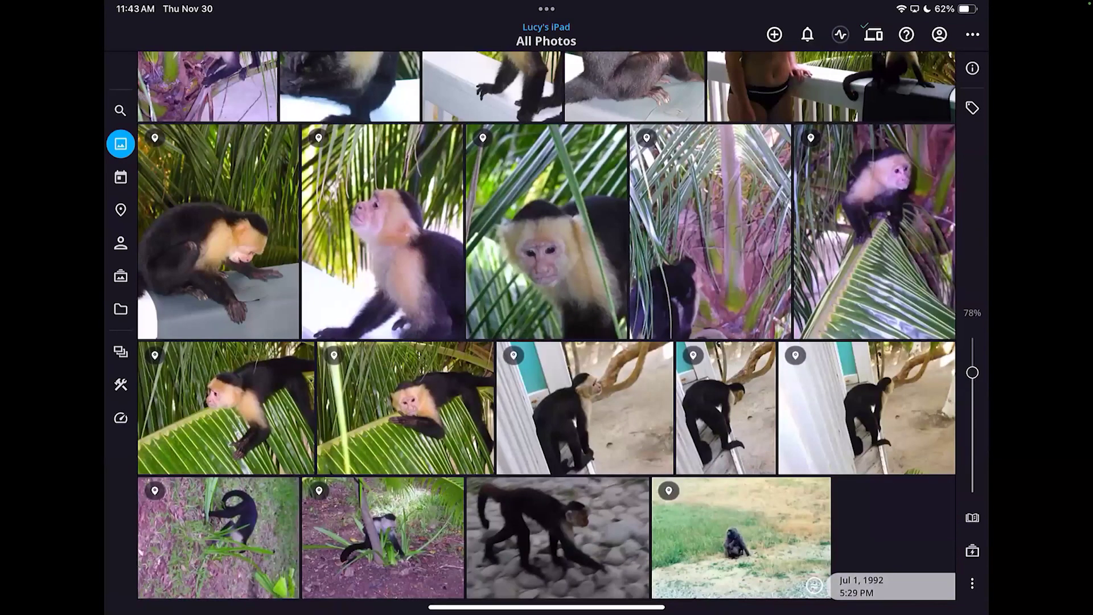
{"action": "scroll", "coordinate": [547, 324], "scroll_direction": "up", "scroll_amount": 3}
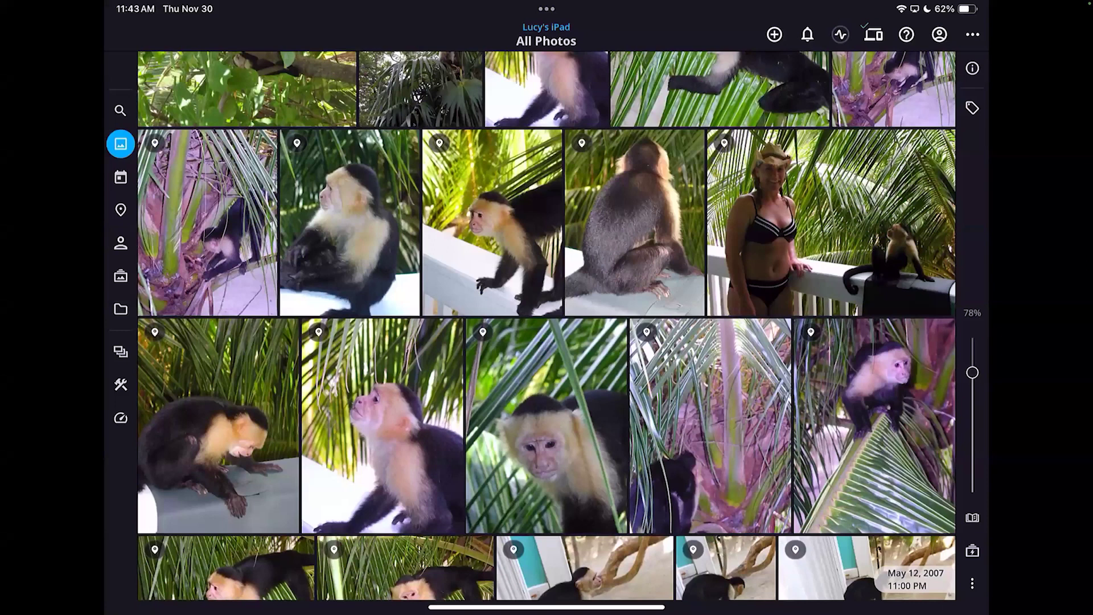
{"action": "scroll", "coordinate": [546, 325], "scroll_direction": "up", "scroll_amount": 5}
{"action": "scroll", "coordinate": [546, 324], "scroll_direction": "up", "scroll_amount": 4}
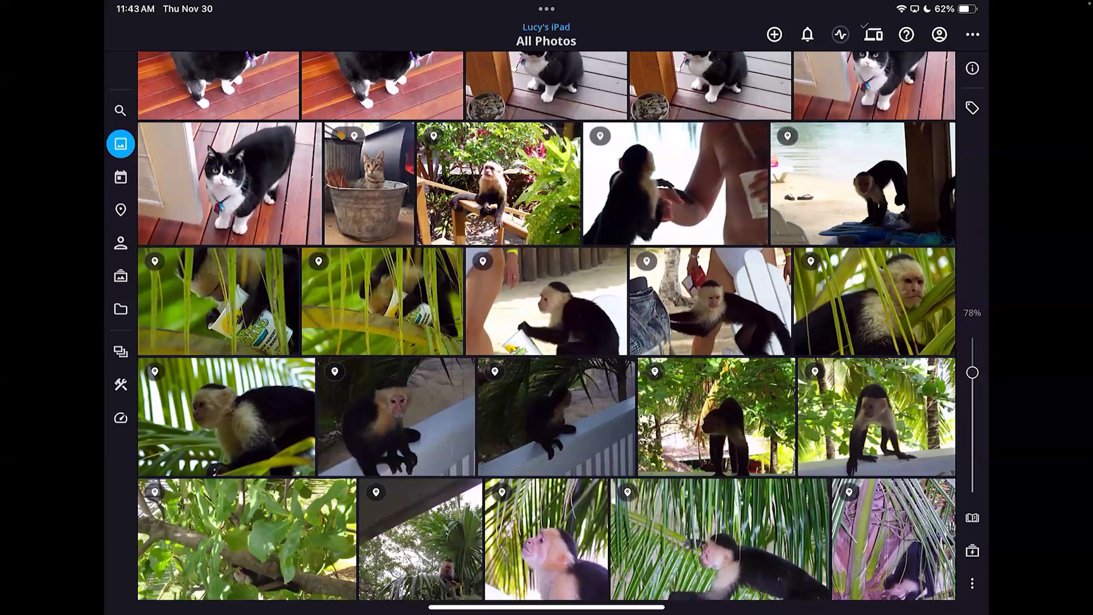
Try switching the iPad to the Public space, hit the Passcode Required prompt, then exit mirroring to the Mac
{"action": "left_click", "coordinate": [121, 351]}
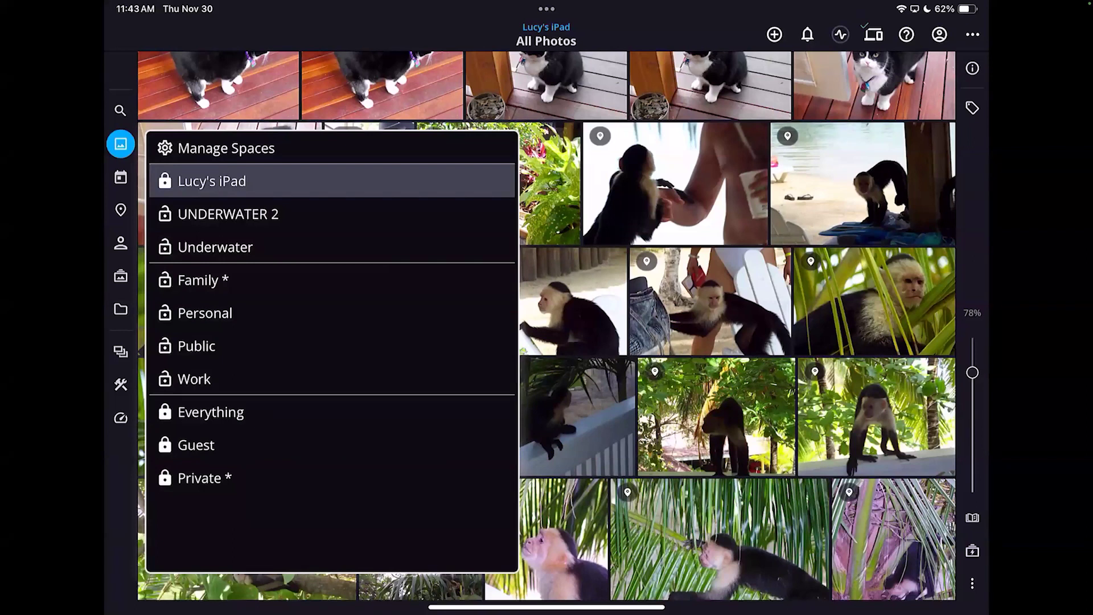
{"action": "left_click", "coordinate": [196, 346]}
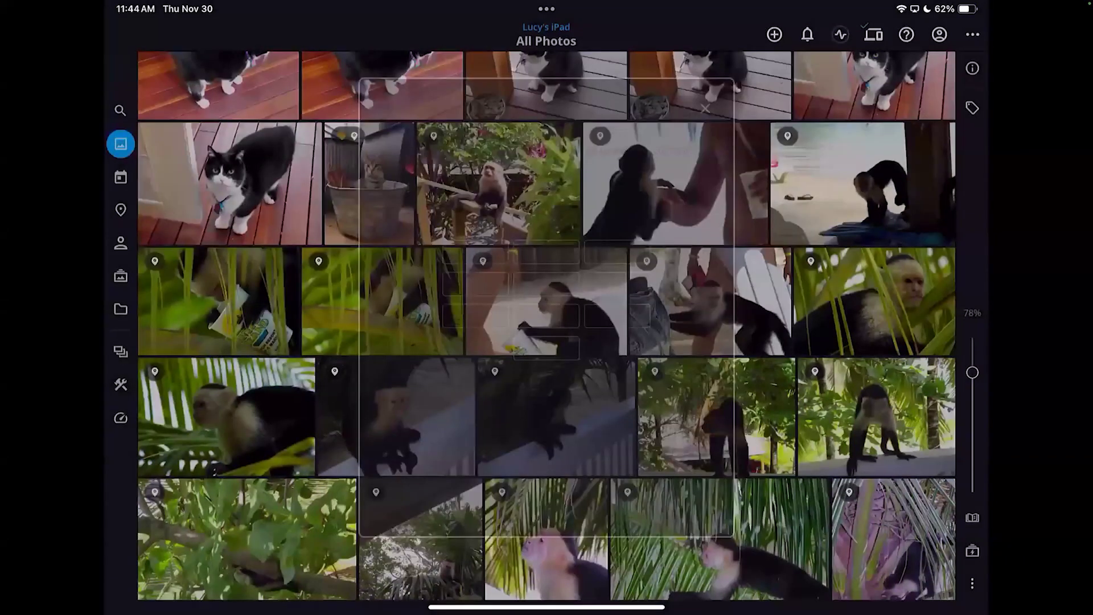
{"action": "scroll", "coordinate": [547, 324], "scroll_direction": "down", "scroll_amount": 1}
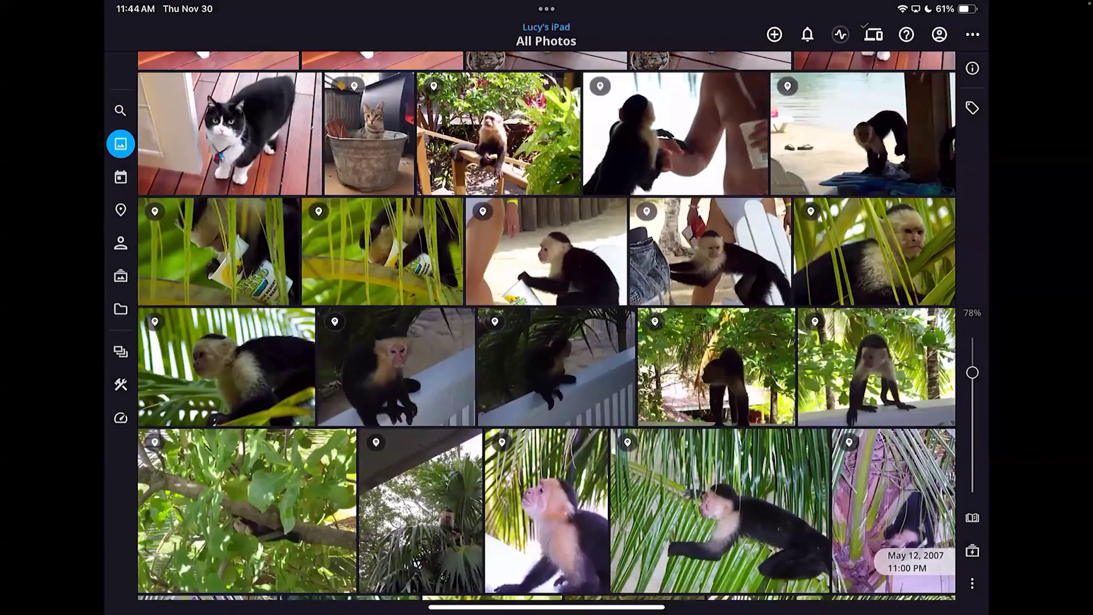
{"action": "scroll", "coordinate": [546, 325], "scroll_direction": "down", "scroll_amount": 5}
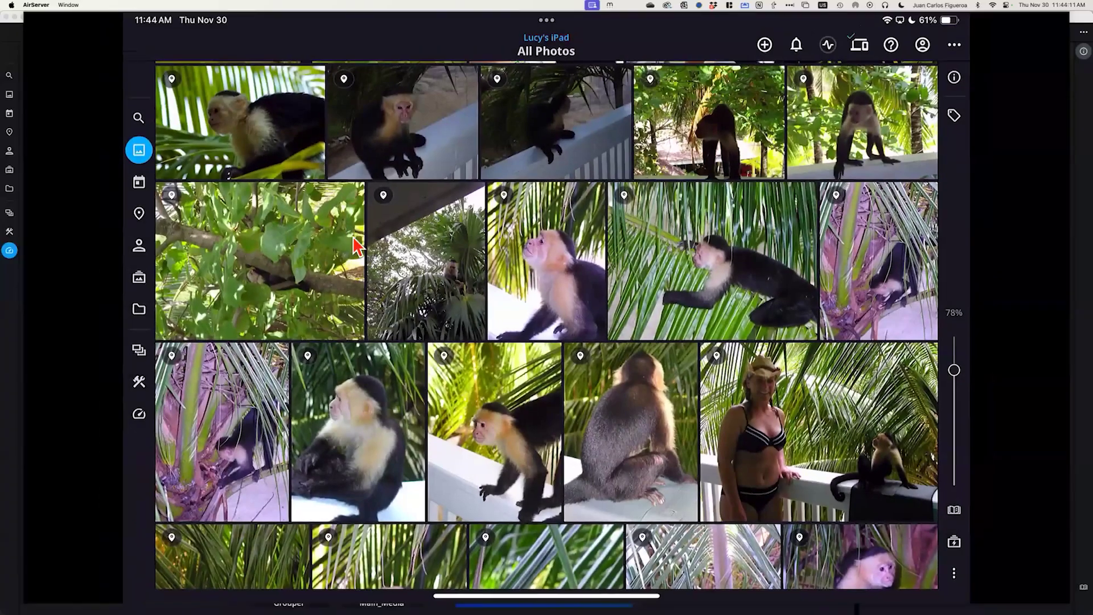
{"action": "left_click", "coordinate": [174, 326]}
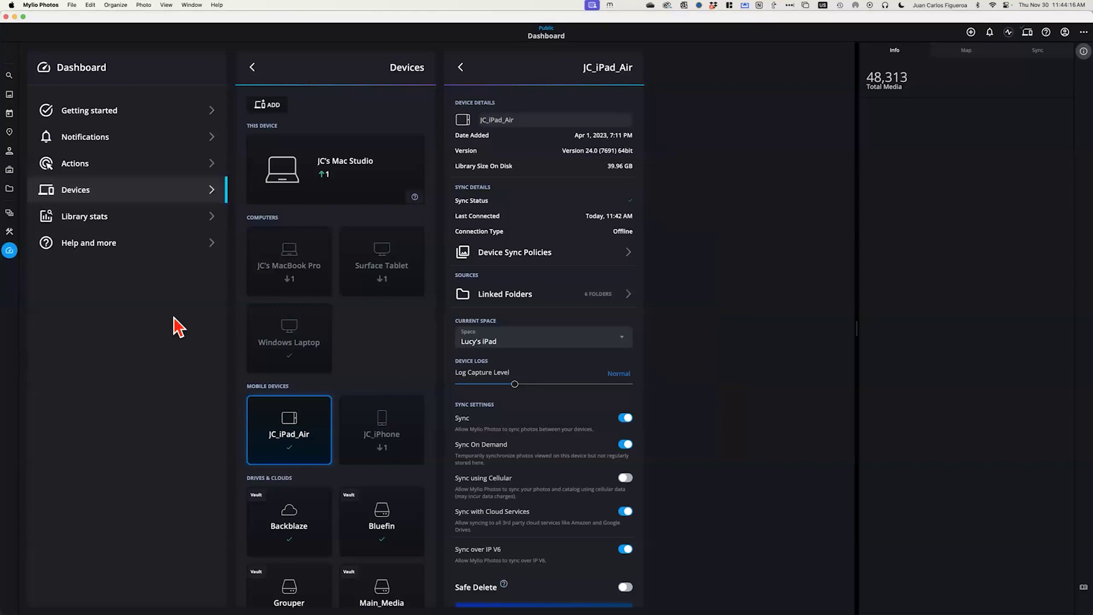
{"action": "key", "text": "super+Tab"}
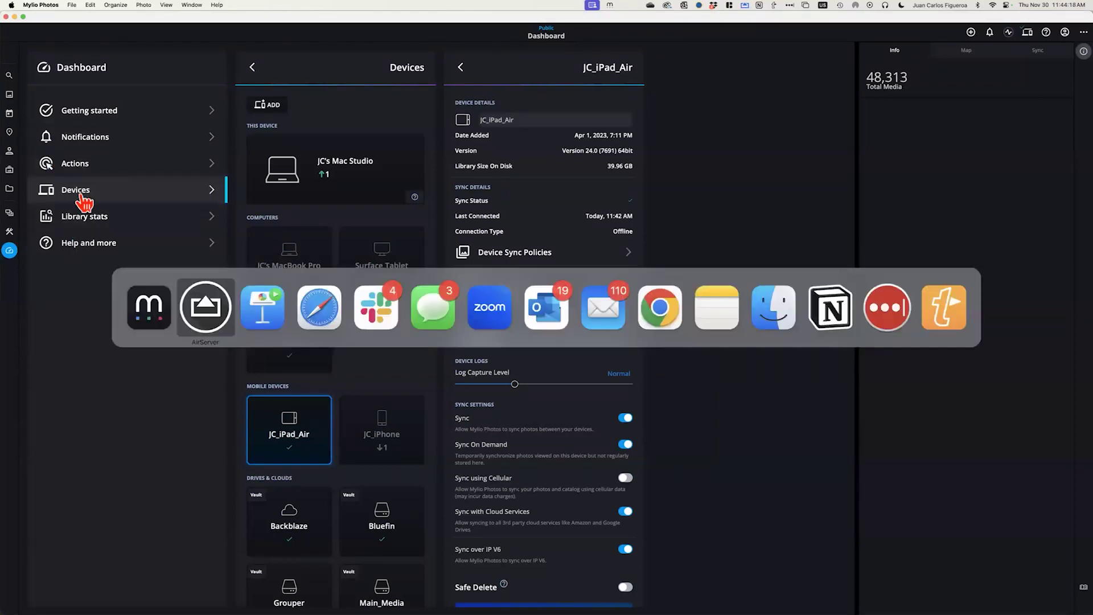
Advance the Keynote slides to Education & Support, then return to Mylio Photos
{"action": "left_click", "coordinate": [263, 310]}
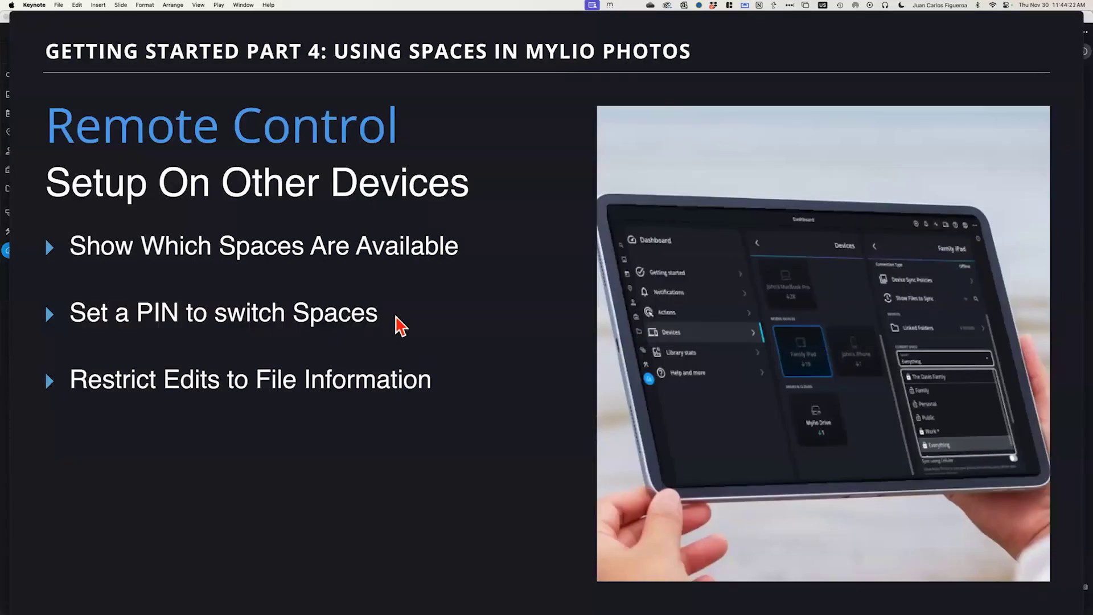
{"action": "key", "text": "Right"}
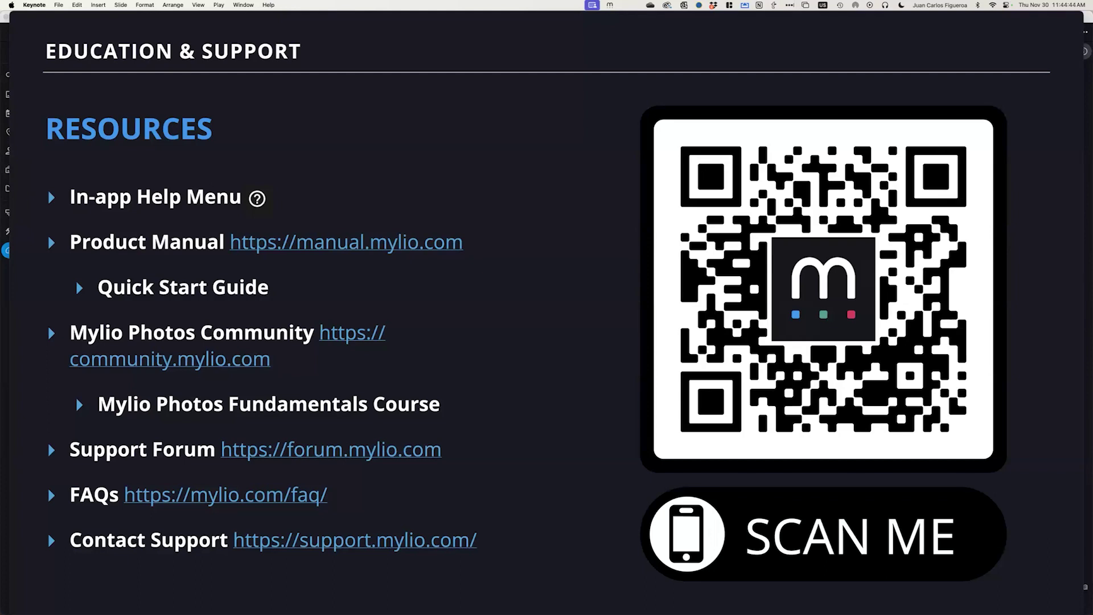
{"action": "key", "text": "super+Tab"}
{"action": "key", "text": "super+Tab"}
{"action": "key", "text": "super+shift+Tab"}
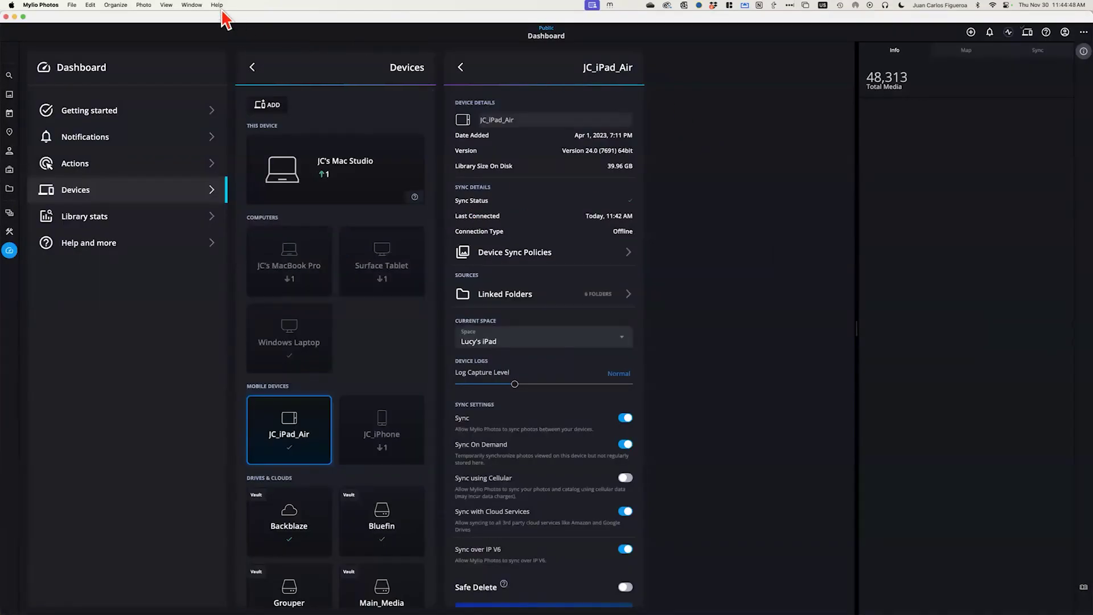
Open Help from the ... menu and launch the Mylio Photos Fundamentals Course
{"action": "left_click", "coordinate": [217, 5]}
{"action": "left_click", "coordinate": [731, 178]}
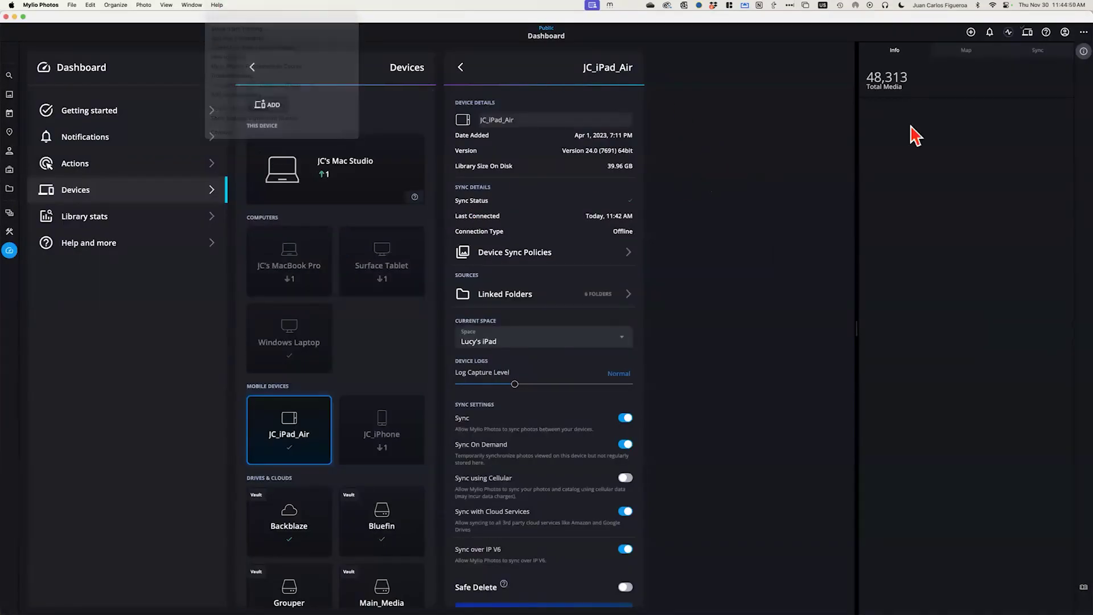
{"action": "left_click", "coordinate": [1080, 33]}
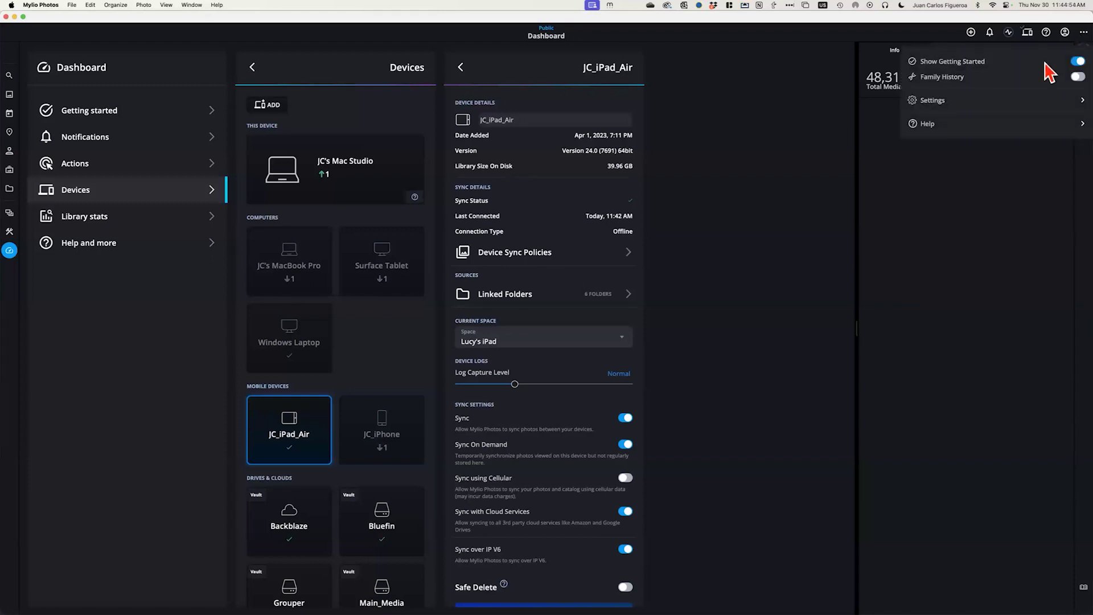
{"action": "left_click", "coordinate": [933, 124]}
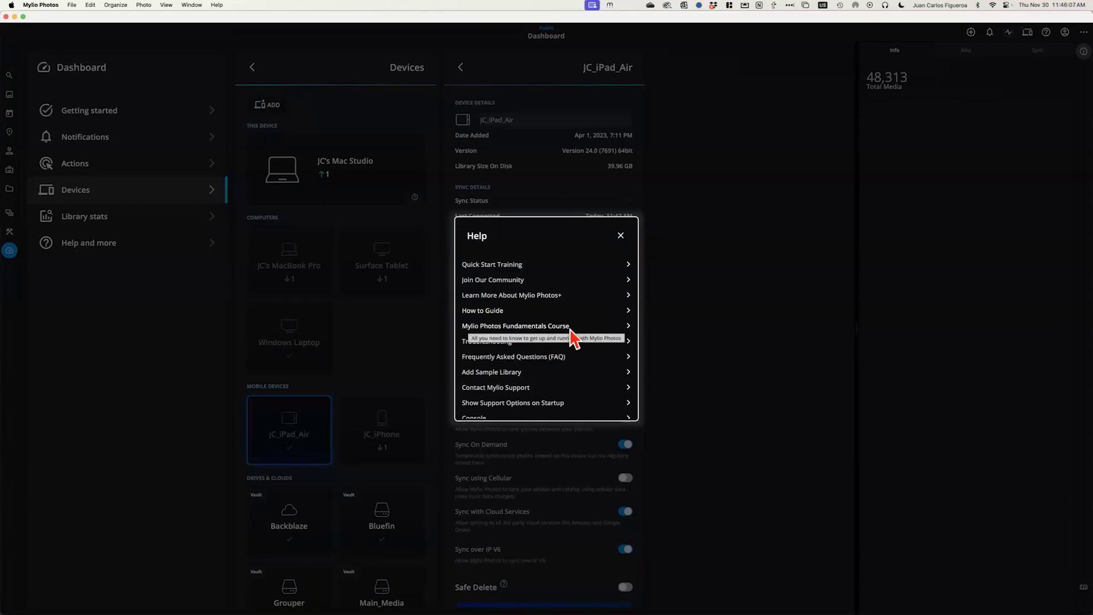
{"action": "left_click", "coordinate": [627, 327]}
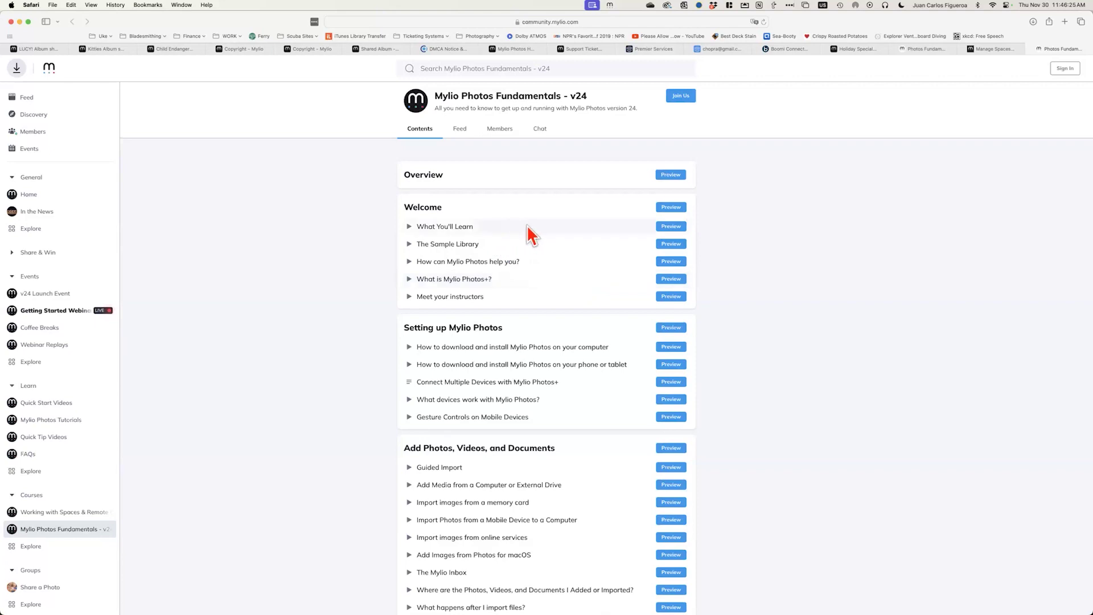
Scroll through the Mylio Photos Fundamentals – v24 course contents in Safari
{"action": "scroll", "coordinate": [557, 296], "scroll_direction": "down", "scroll_amount": 2}
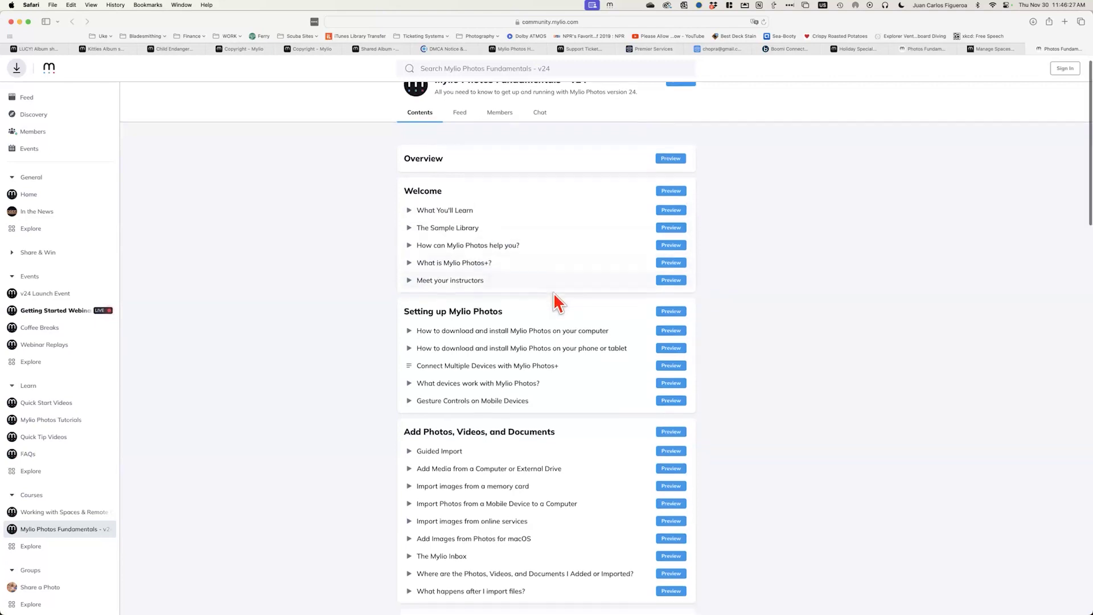
{"action": "scroll", "coordinate": [566, 462], "scroll_direction": "down", "scroll_amount": 2}
{"action": "scroll", "coordinate": [567, 455], "scroll_direction": "up", "scroll_amount": 3}
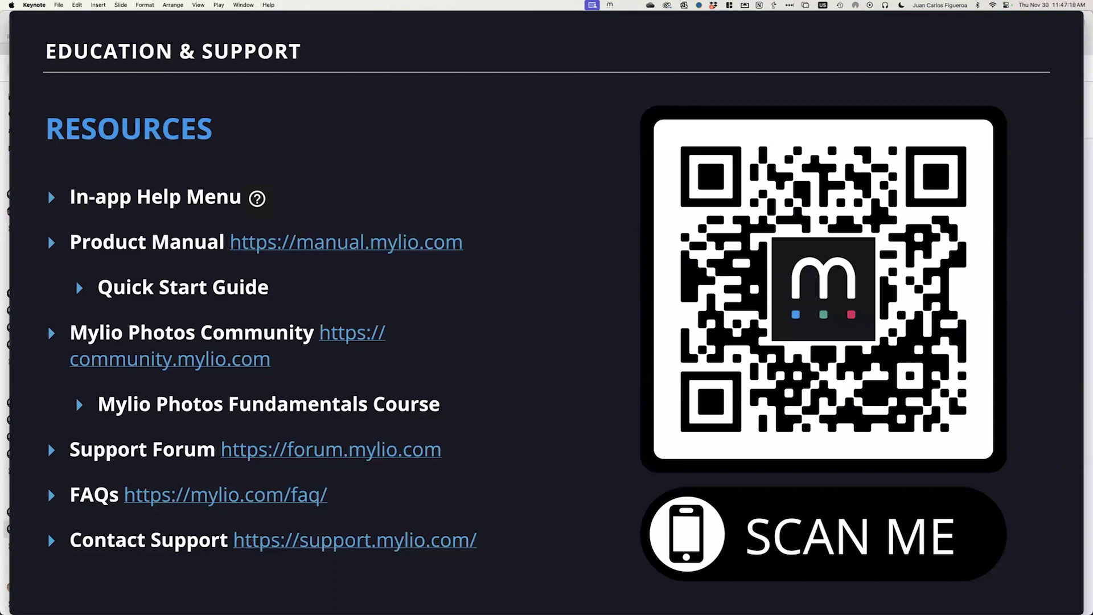
In Mylio, open Contact Mylio Support, review the information-to-send options, then close them
{"action": "key", "text": "super+Tab"}
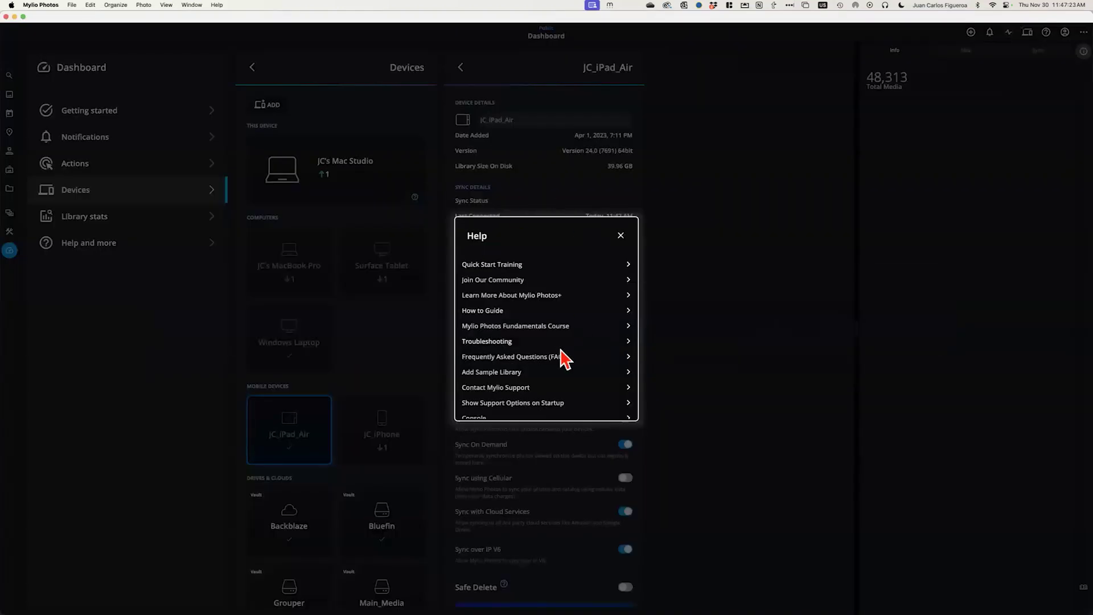
{"action": "scroll", "coordinate": [562, 359], "scroll_direction": "down", "scroll_amount": 1}
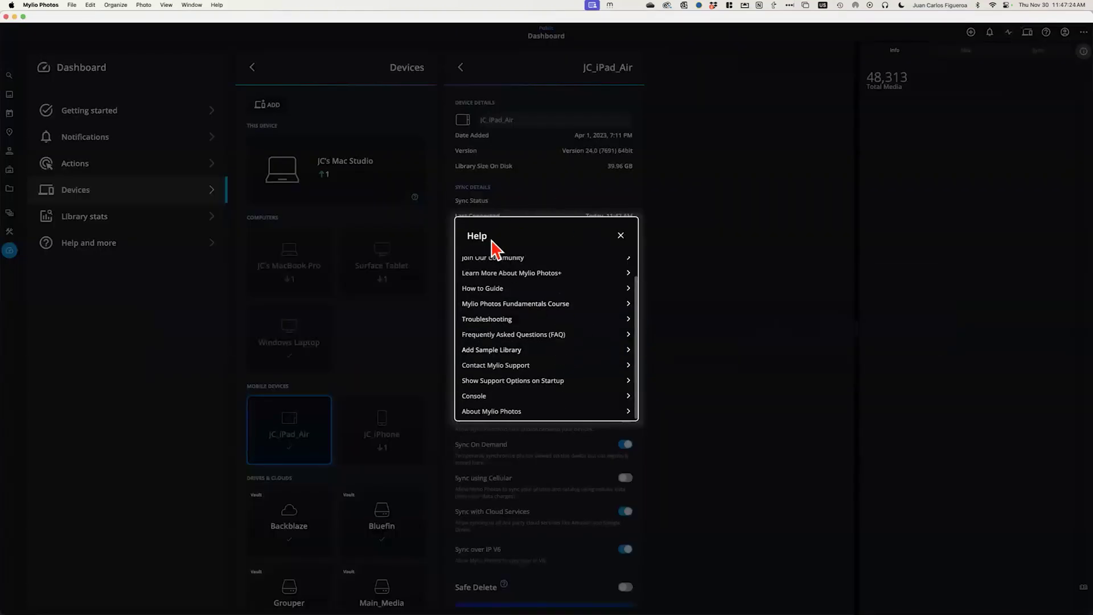
{"action": "left_click", "coordinate": [514, 367]}
{"action": "left_click", "coordinate": [551, 378]}
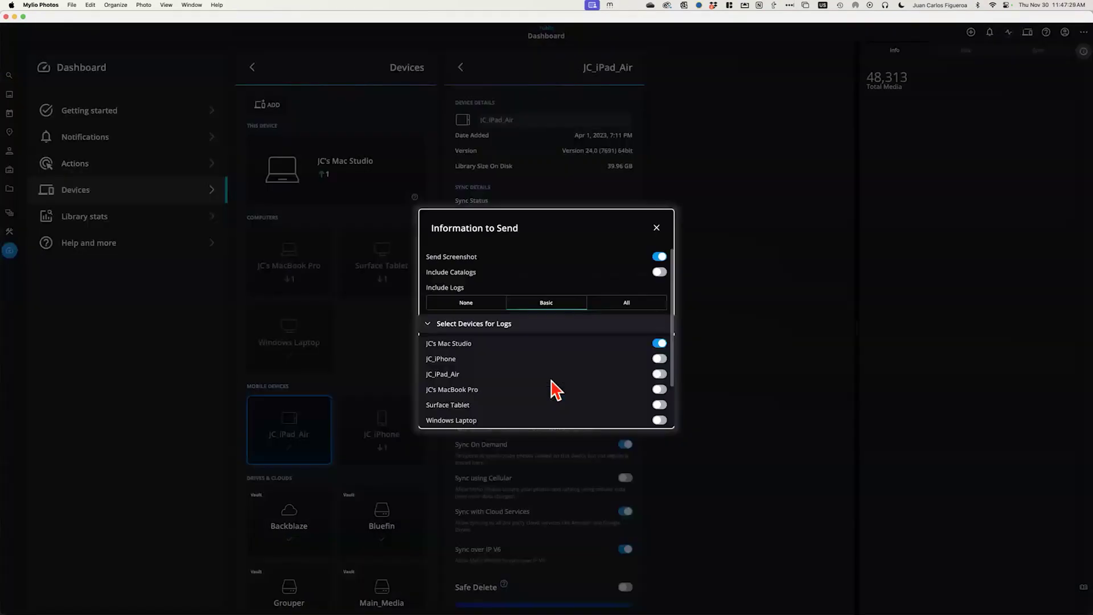
{"action": "scroll", "coordinate": [532, 373], "scroll_direction": "down", "scroll_amount": 2}
{"action": "scroll", "coordinate": [534, 370], "scroll_direction": "up", "scroll_amount": 2}
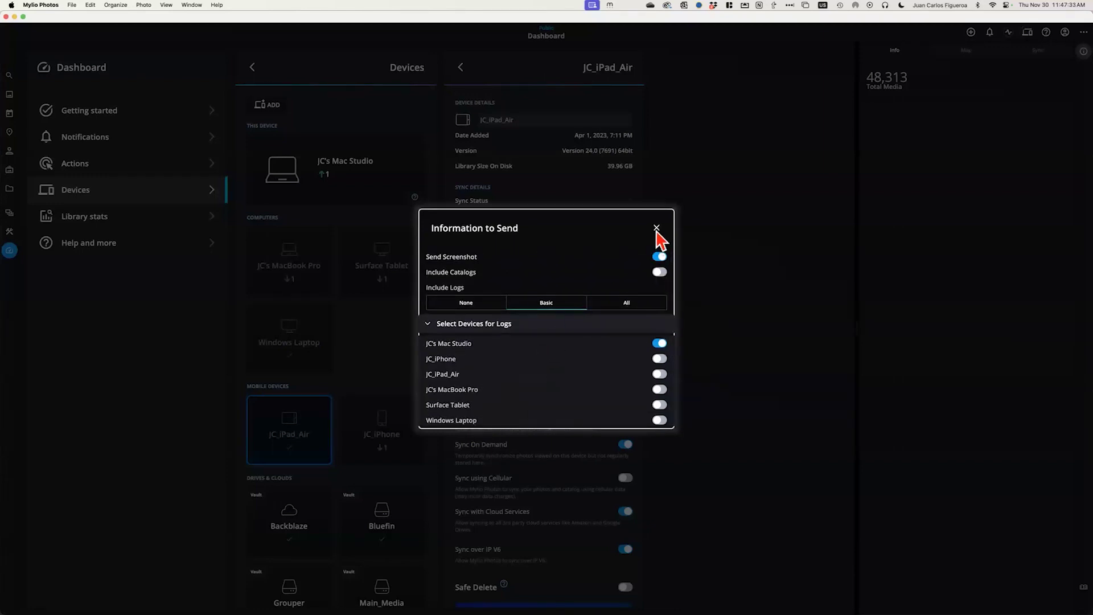
{"action": "left_click", "coordinate": [656, 228]}
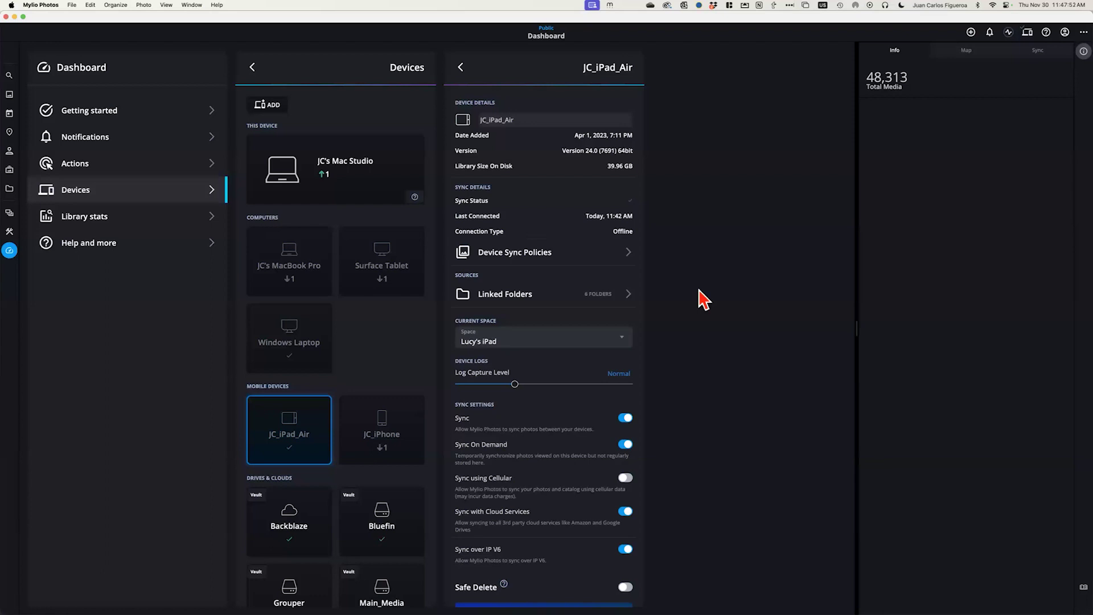
{"action": "key", "text": "super+Tab"}
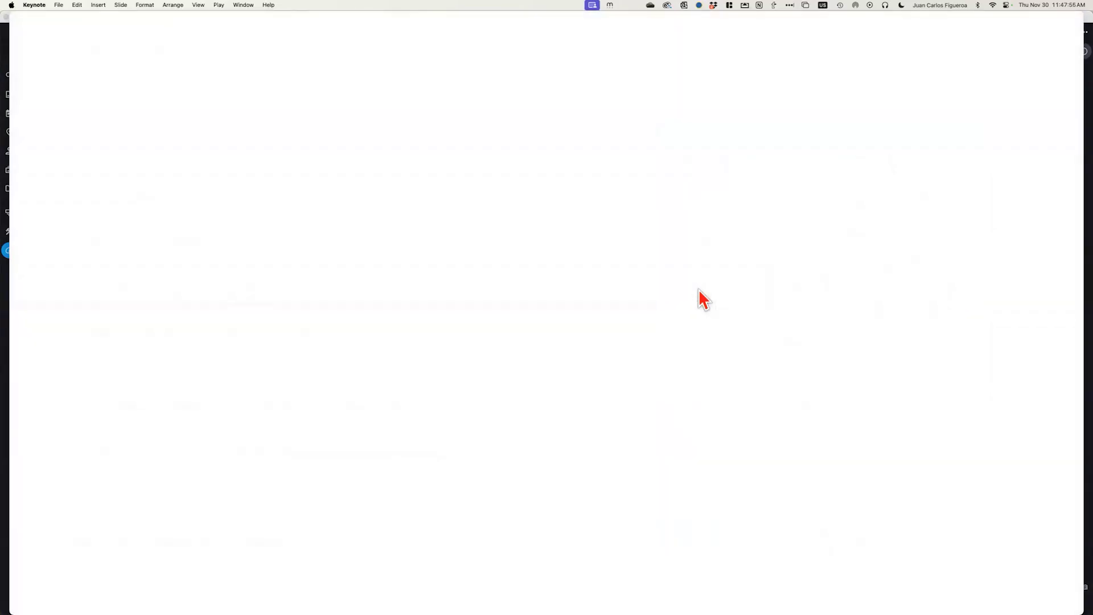
{"action": "key", "text": "super+Tab"}
{"action": "mouse_move", "coordinate": [233, 312]}
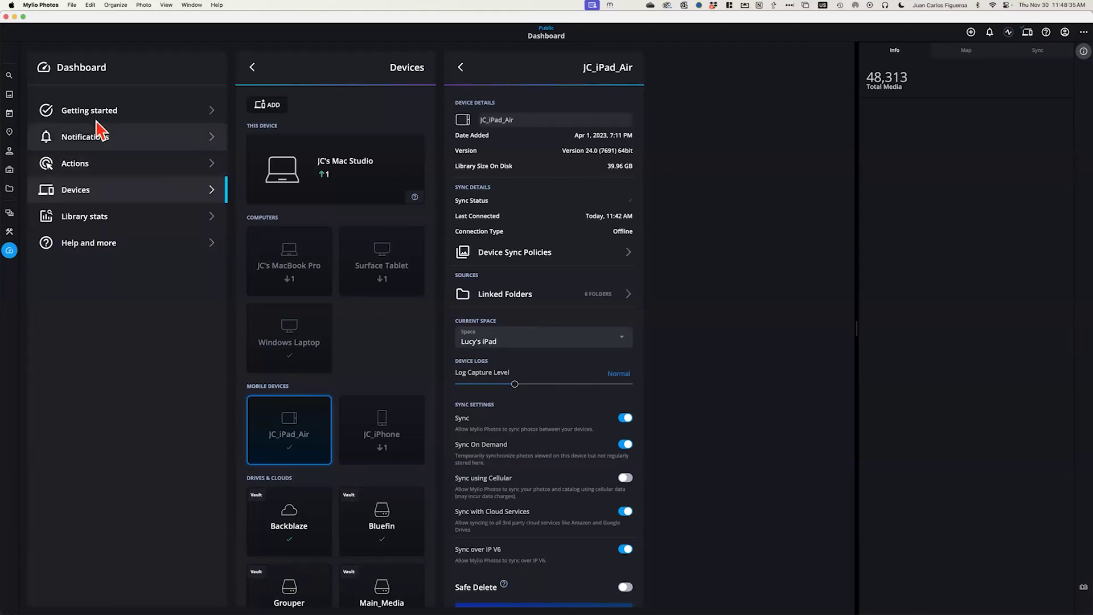
Go to All Photos and apply the Sharp Cats QuickCollection, showing 289 Cat and Blurry items
{"action": "left_click", "coordinate": [9, 95]}
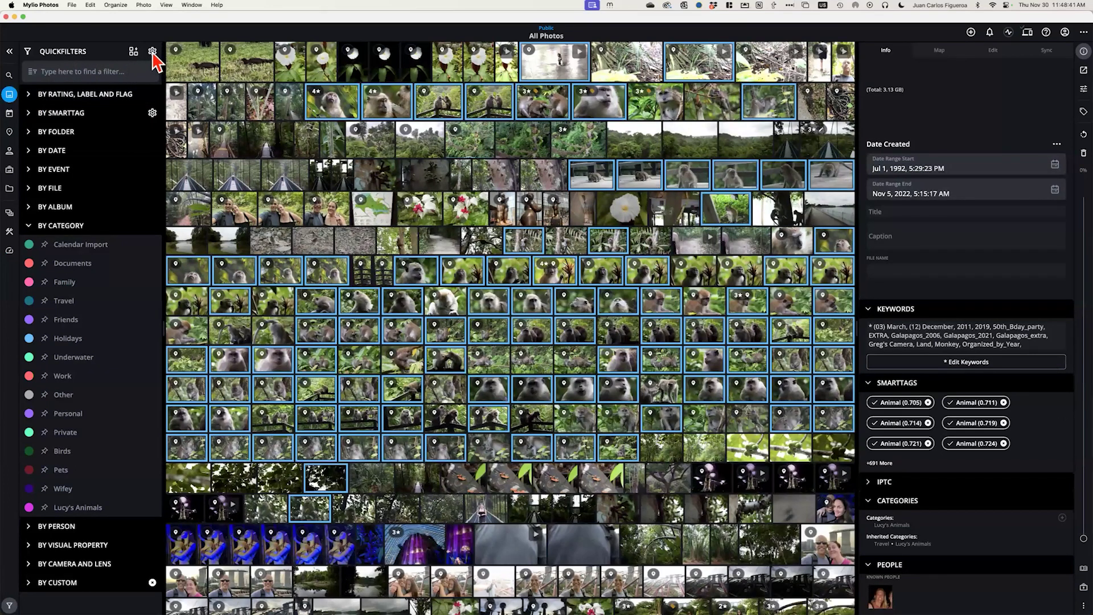
{"action": "left_click", "coordinate": [133, 51]}
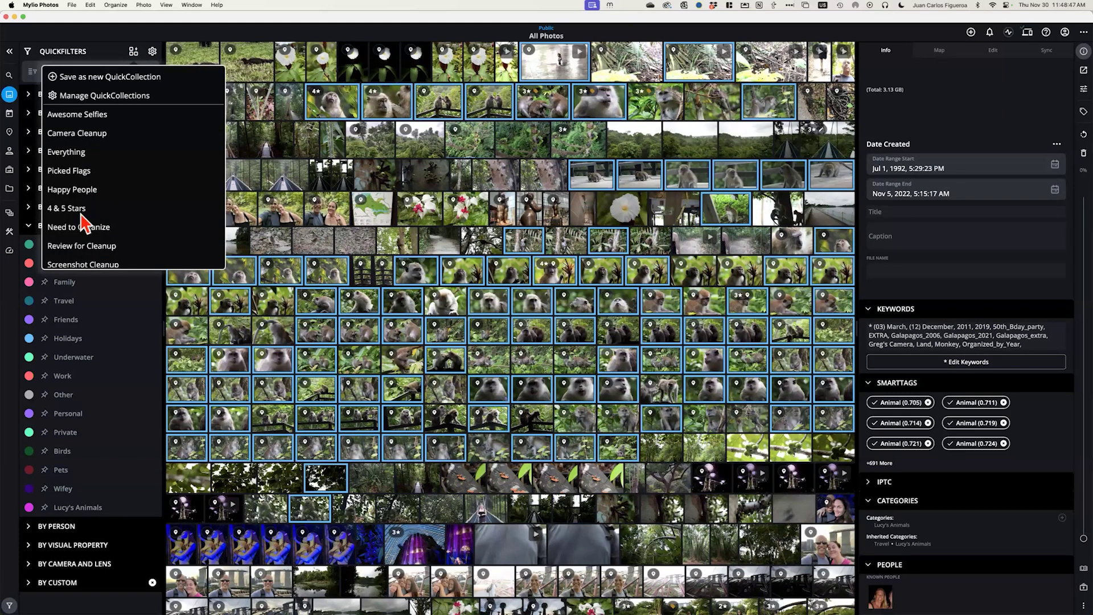
{"action": "scroll", "coordinate": [85, 242], "scroll_direction": "down", "scroll_amount": 5}
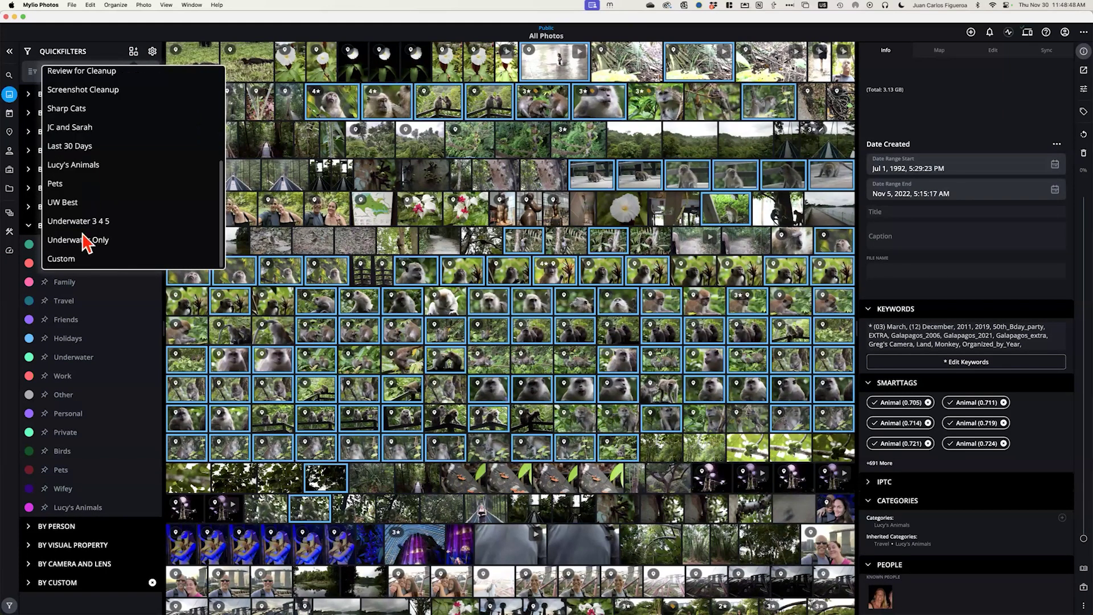
{"action": "left_click", "coordinate": [69, 109]}
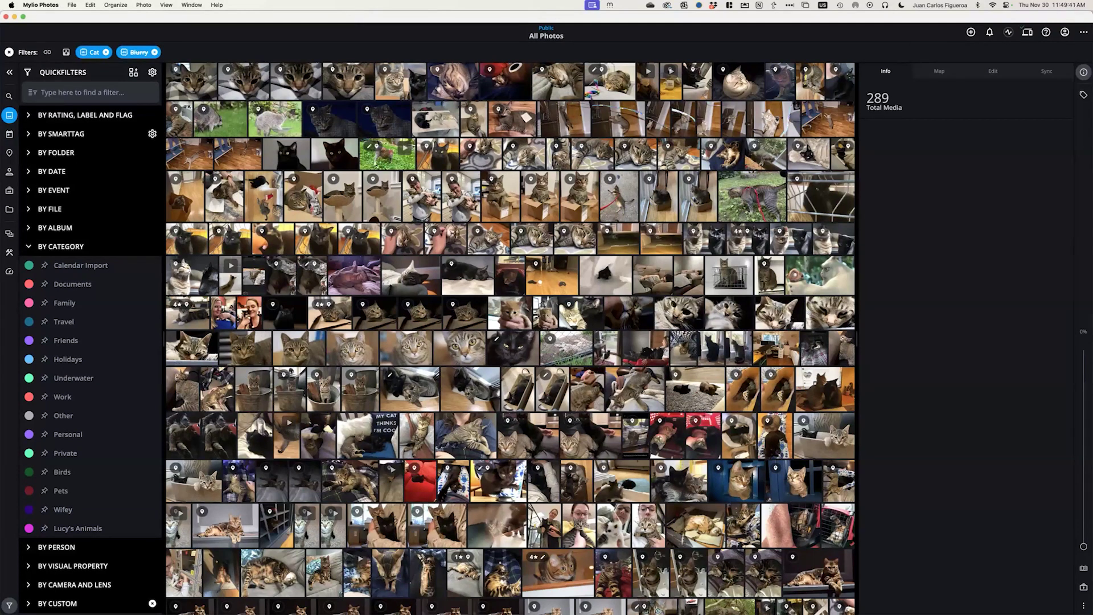
Remove the Cat and Blurry filter chips to show all 48,046 items
{"action": "left_click", "coordinate": [9, 52]}
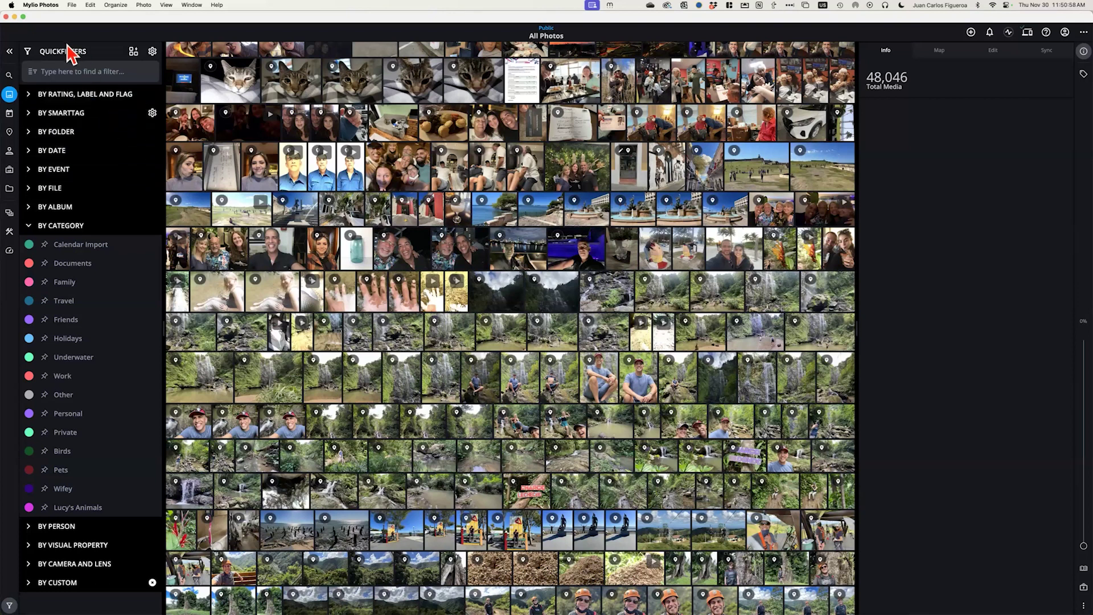
Collapse the category filters and expand the camera filters to list Apple camera models
{"action": "left_click", "coordinate": [28, 227]}
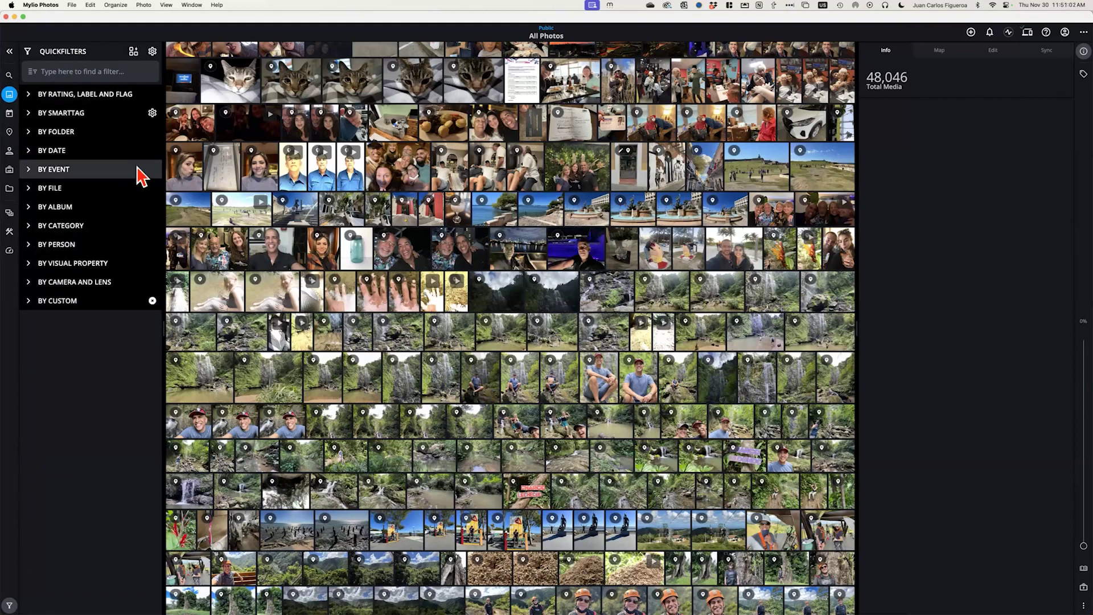
{"action": "left_click", "coordinate": [29, 282]}
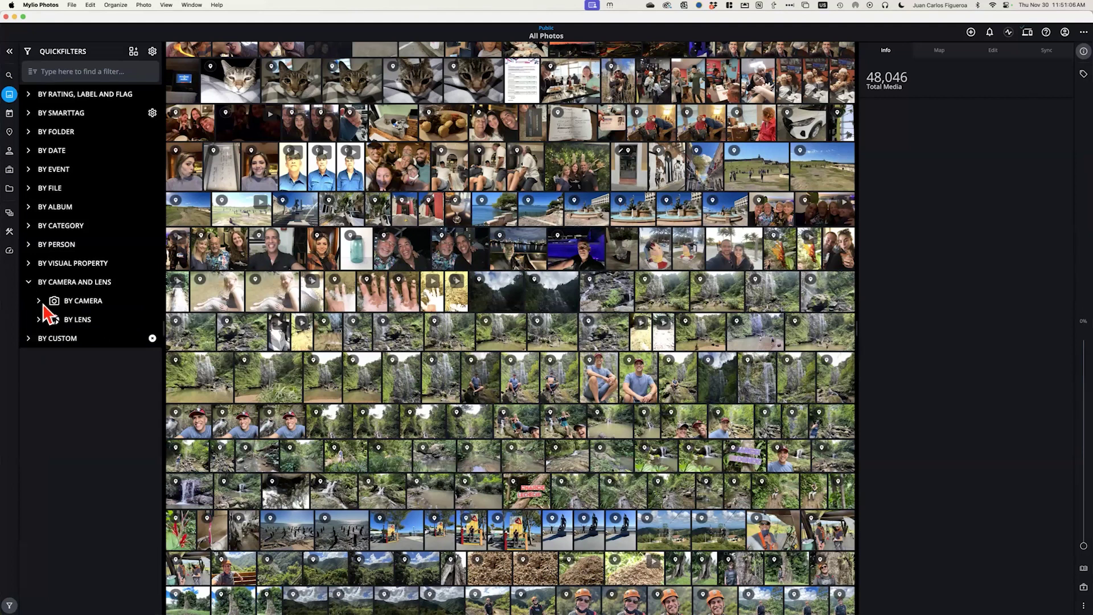
{"action": "left_click", "coordinate": [38, 301]}
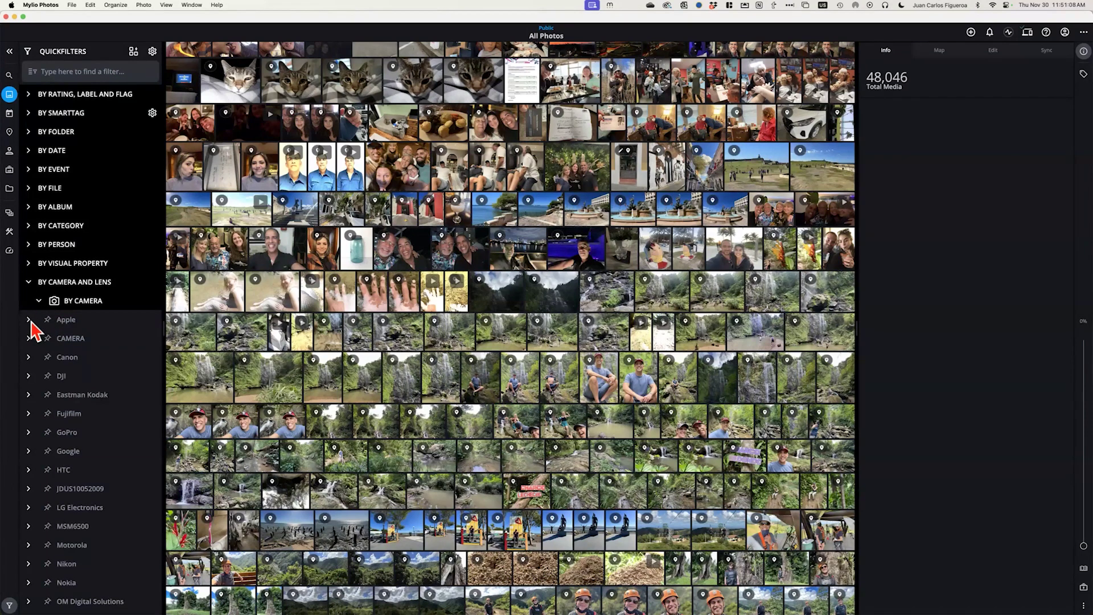
{"action": "left_click", "coordinate": [29, 320]}
{"action": "scroll", "coordinate": [111, 373], "scroll_direction": "down", "scroll_amount": 5}
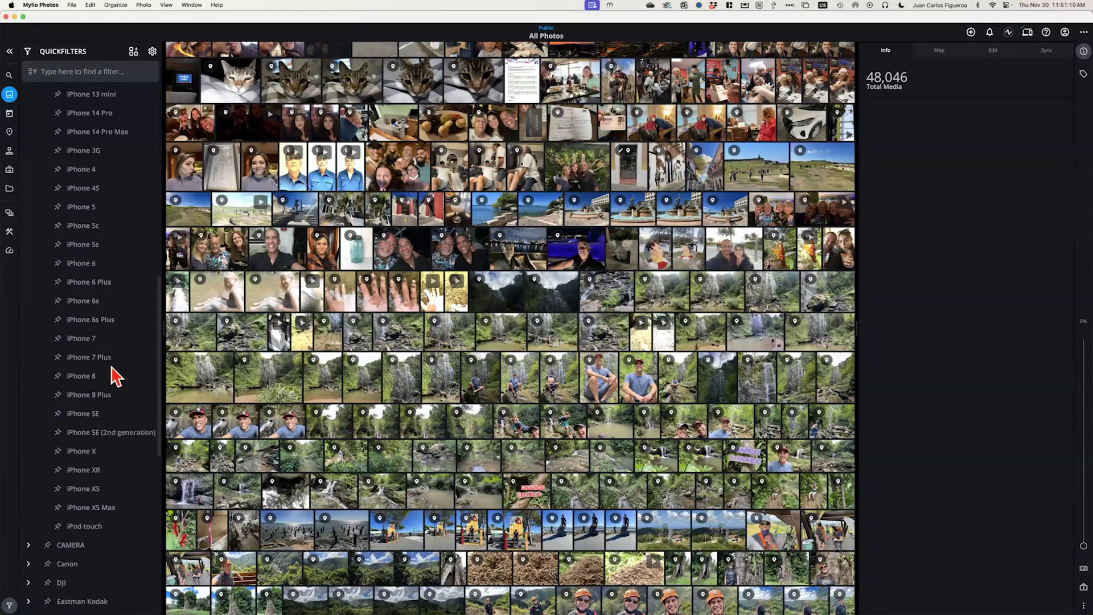
{"action": "scroll", "coordinate": [116, 373], "scroll_direction": "up", "scroll_amount": 5}
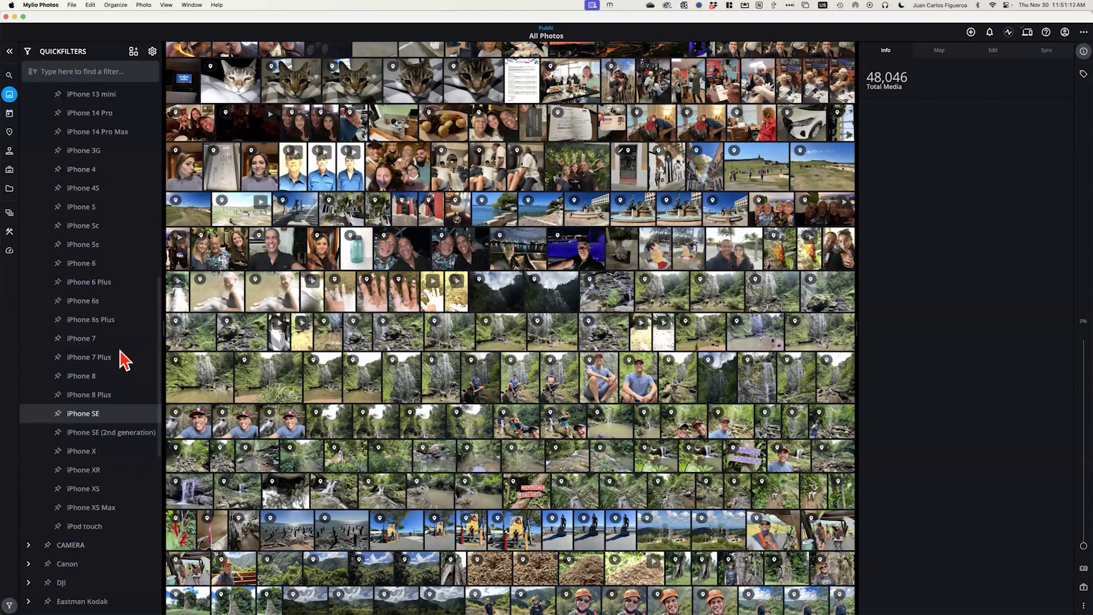
Filter All Photos to the iPhone 12 Pro Max camera, showing 846 items
{"action": "left_click", "coordinate": [89, 117]}
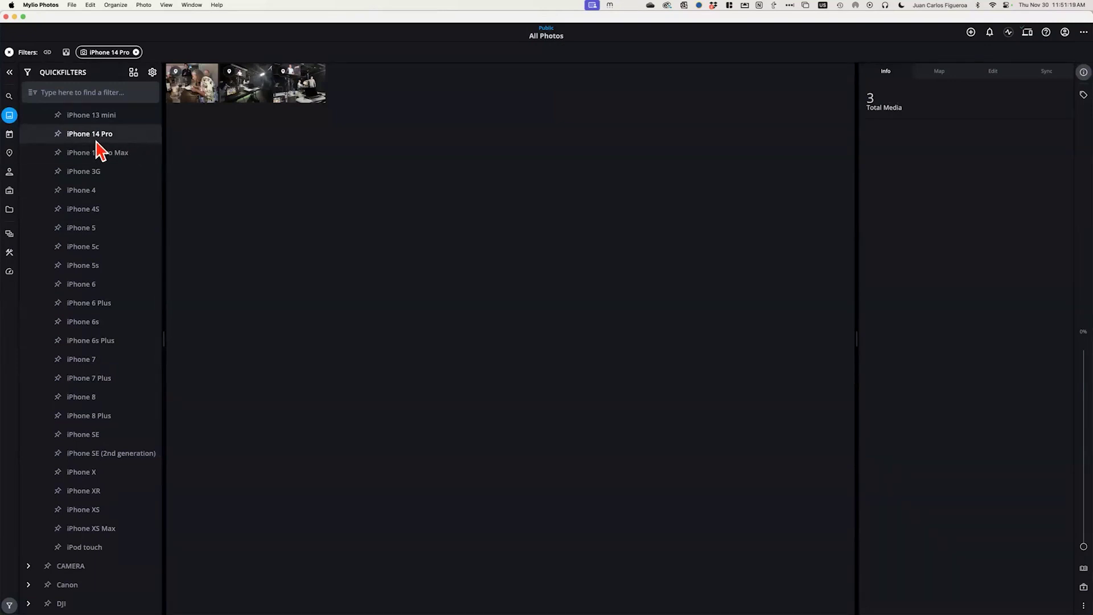
{"action": "scroll", "coordinate": [97, 151], "scroll_direction": "up", "scroll_amount": 5}
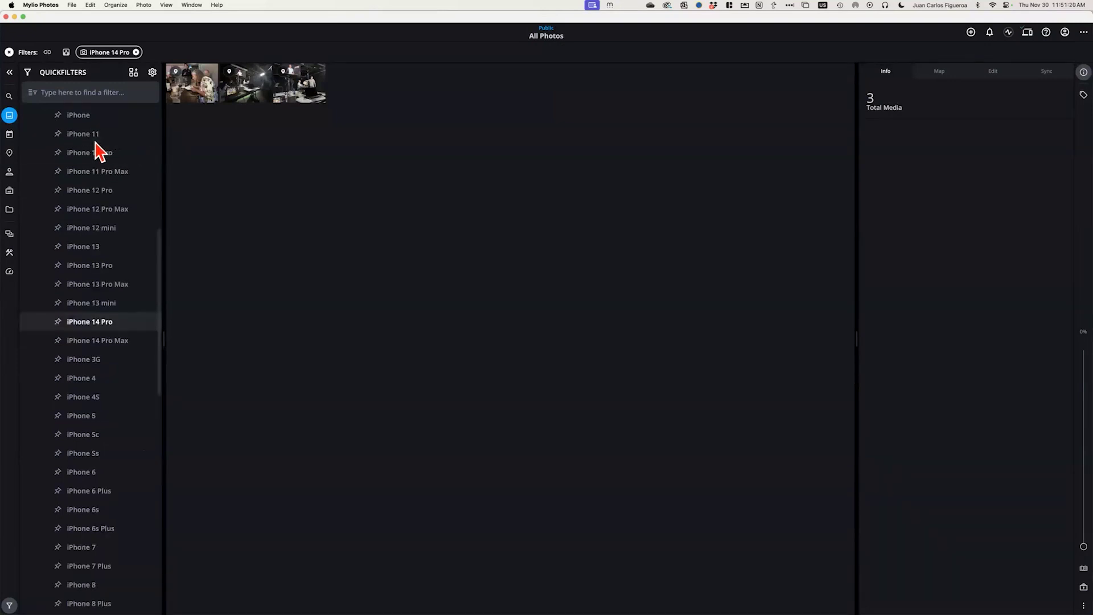
{"action": "left_click", "coordinate": [95, 210]}
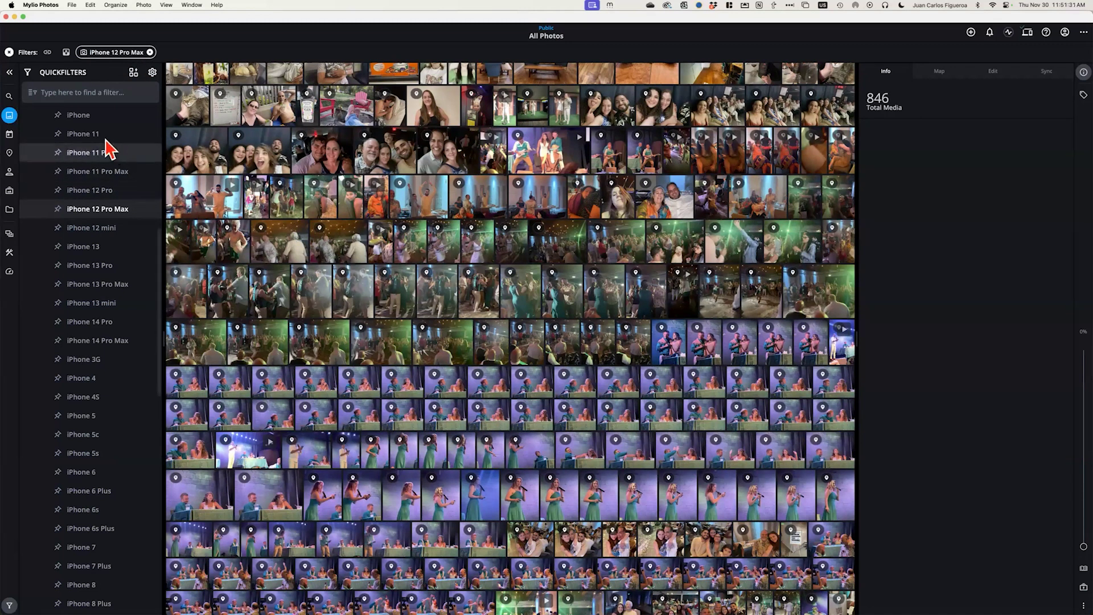
{"action": "scroll", "coordinate": [82, 149], "scroll_direction": "up", "scroll_amount": 10}
{"action": "scroll", "coordinate": [76, 142], "scroll_direction": "up", "scroll_amount": 1}
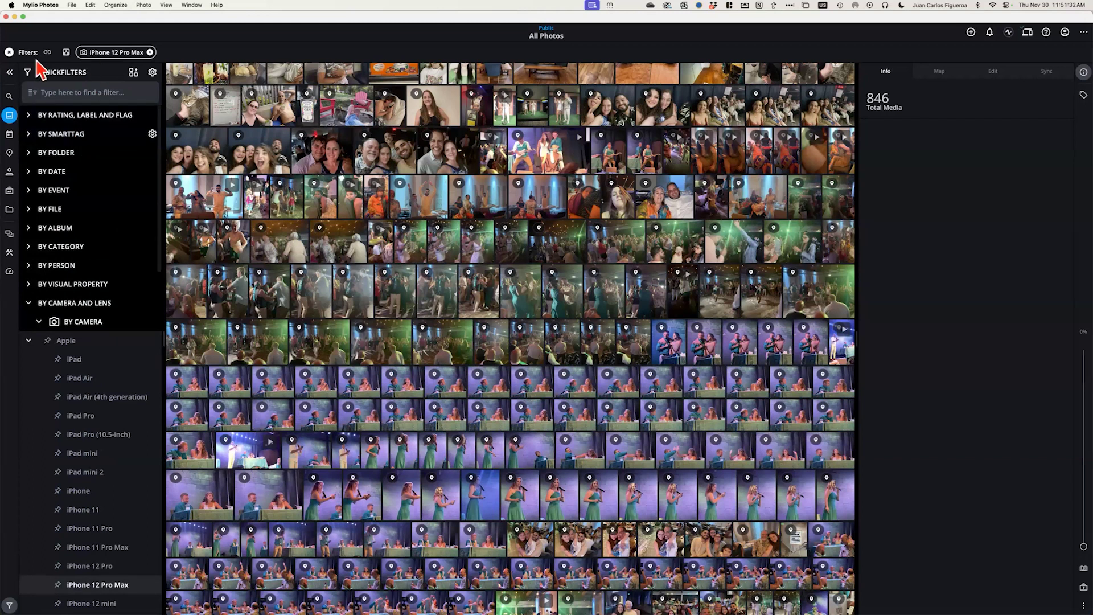
Expand the rating filters, apply 4★ and 5★, then remove both to restore 846 photos
{"action": "left_click", "coordinate": [57, 115]}
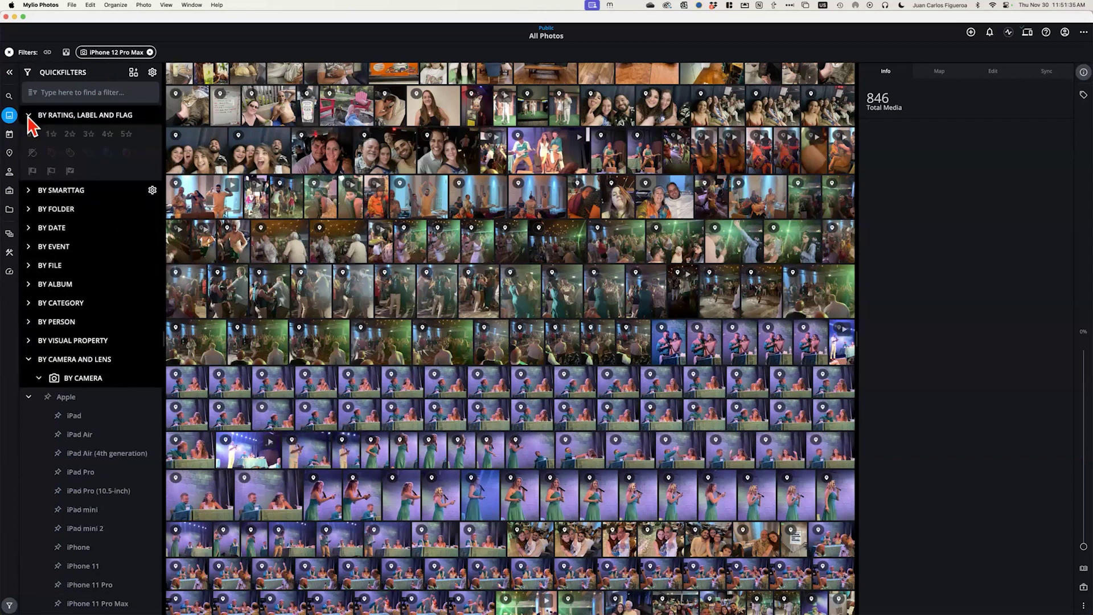
{"action": "left_click", "coordinate": [108, 134]}
{"action": "left_click", "coordinate": [126, 134]}
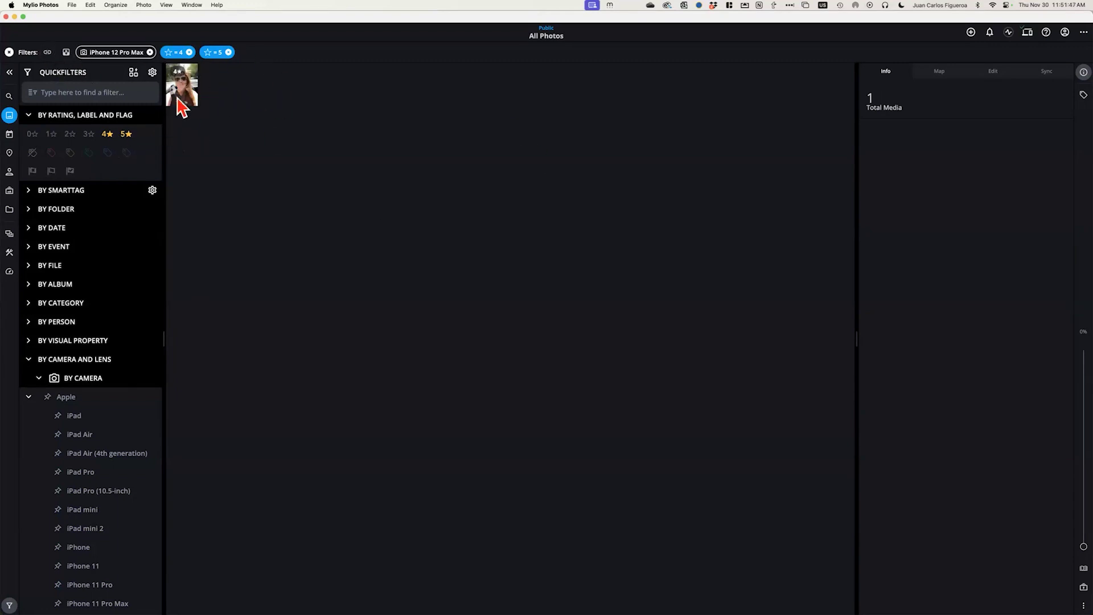
{"action": "left_click", "coordinate": [127, 135]}
{"action": "left_click", "coordinate": [108, 135]}
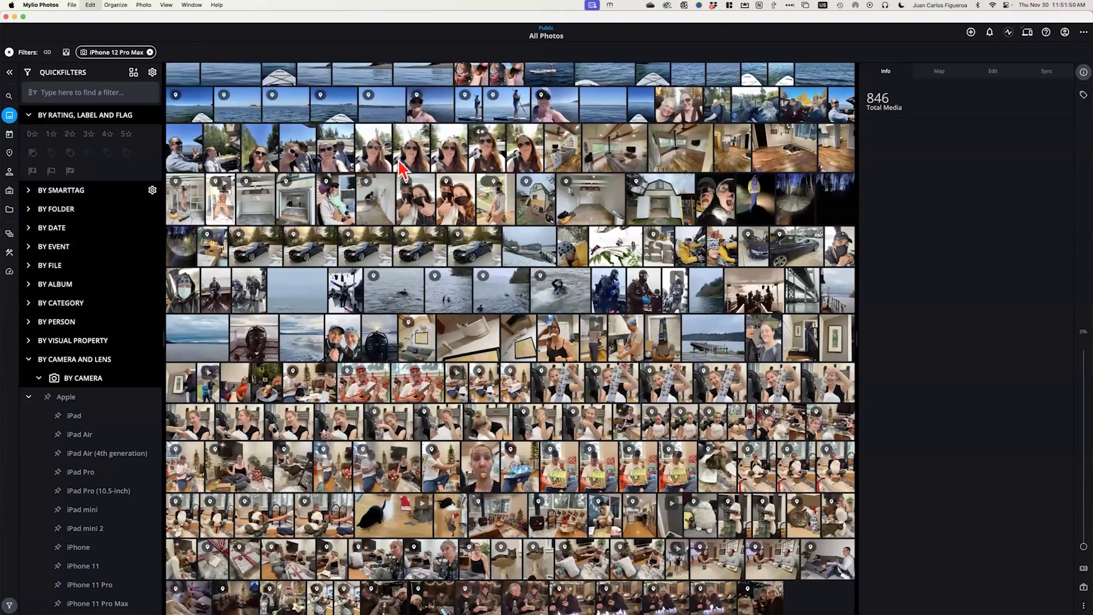
Select all 846 photos and check their shared categories (Documents, Pets, the animals category), changing nothing
{"action": "key", "text": "super+a"}
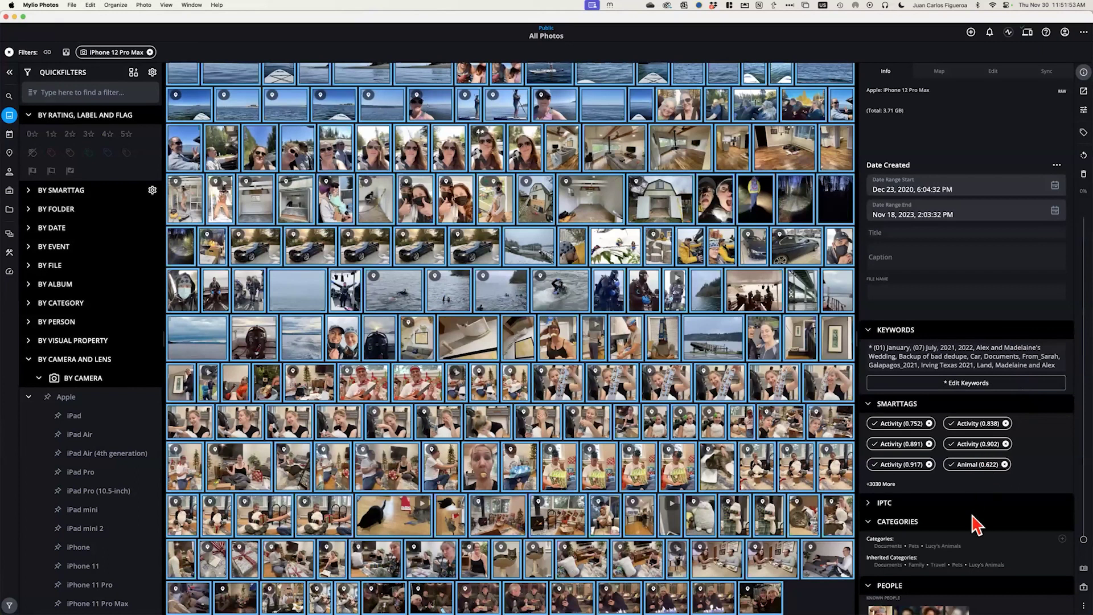
{"action": "left_click", "coordinate": [1063, 538]}
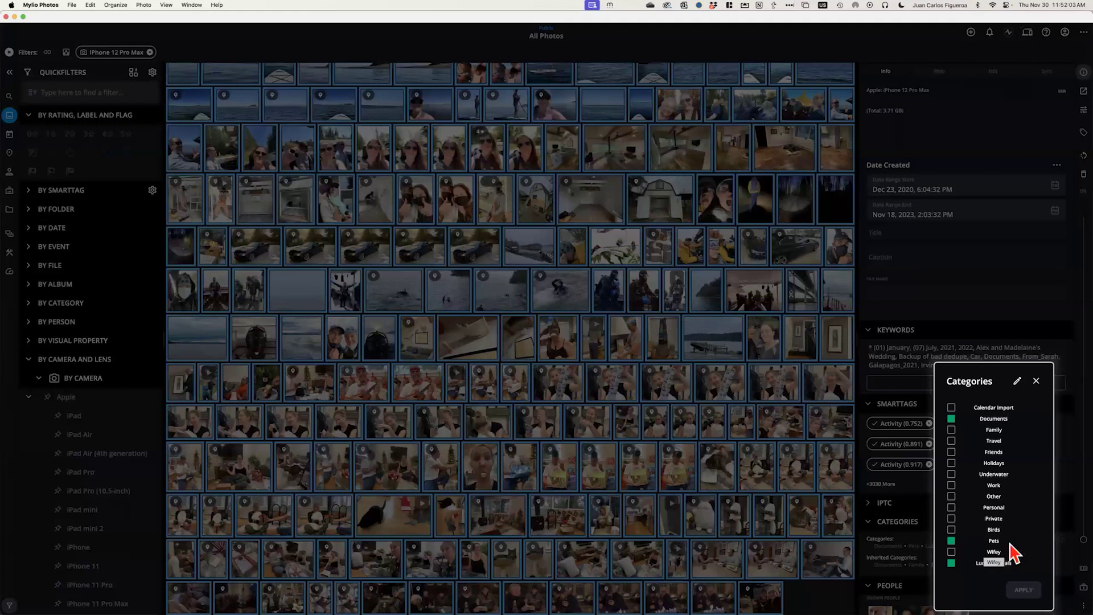
{"action": "left_click", "coordinate": [1037, 381]}
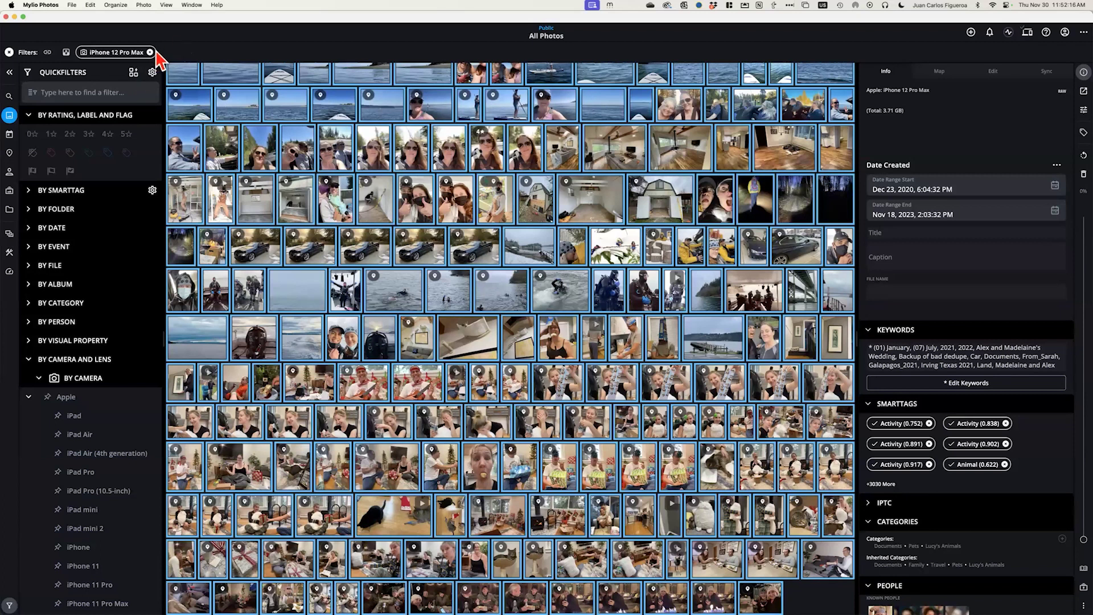
Remove the iPhone 12 Pro Max camera filter chip from the Filters bar
{"action": "left_click", "coordinate": [150, 52]}
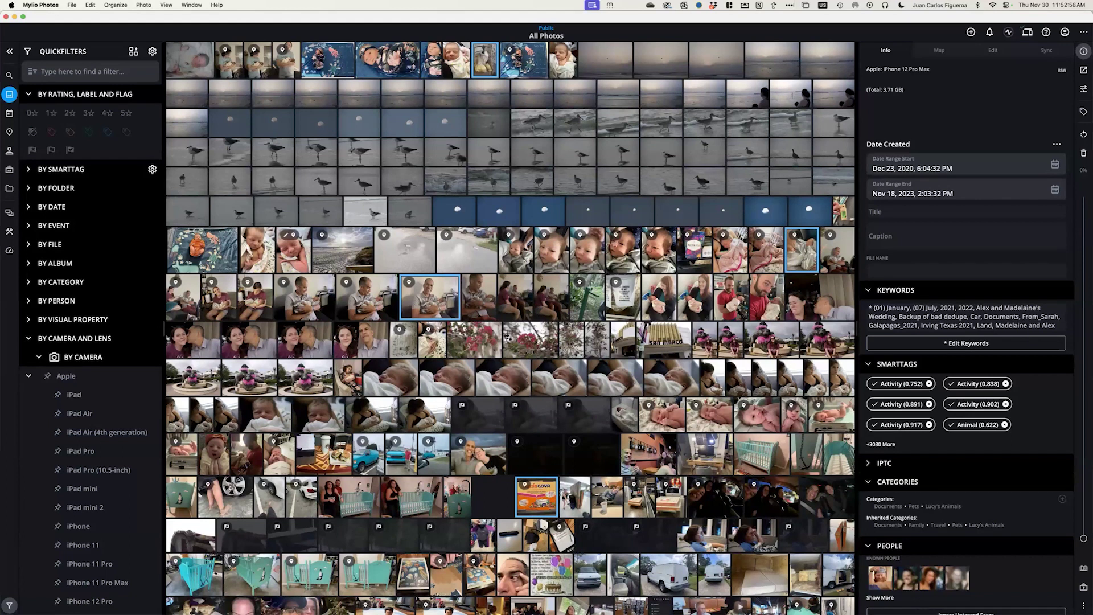
Switch to Safari and open the Working with Spaces & Remote Control course under Courses
{"action": "key", "text": "super+Tab"}
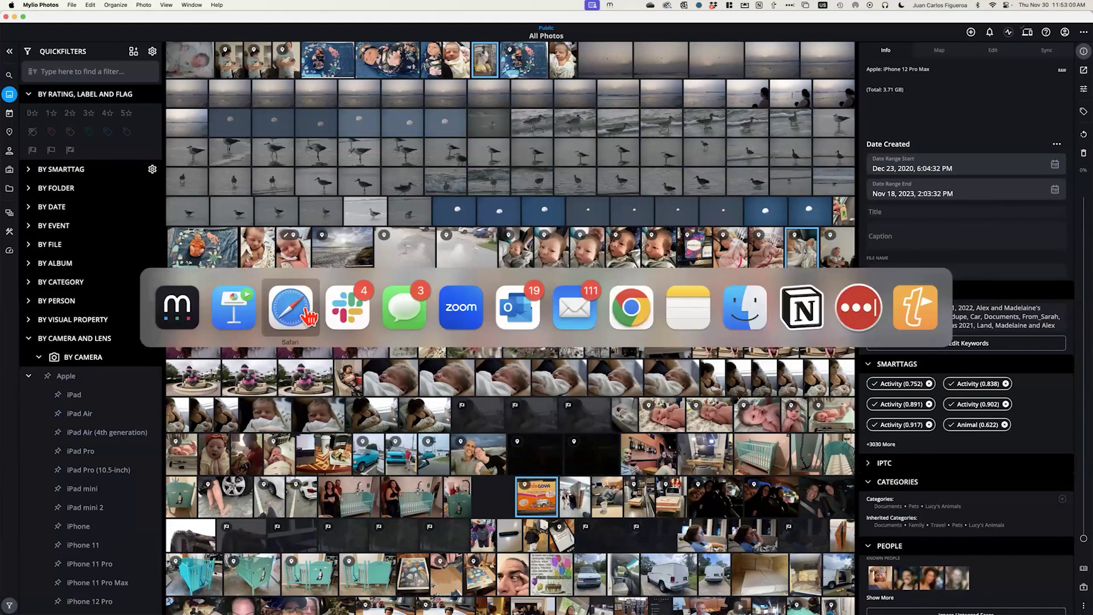
{"action": "left_click", "coordinate": [275, 318]}
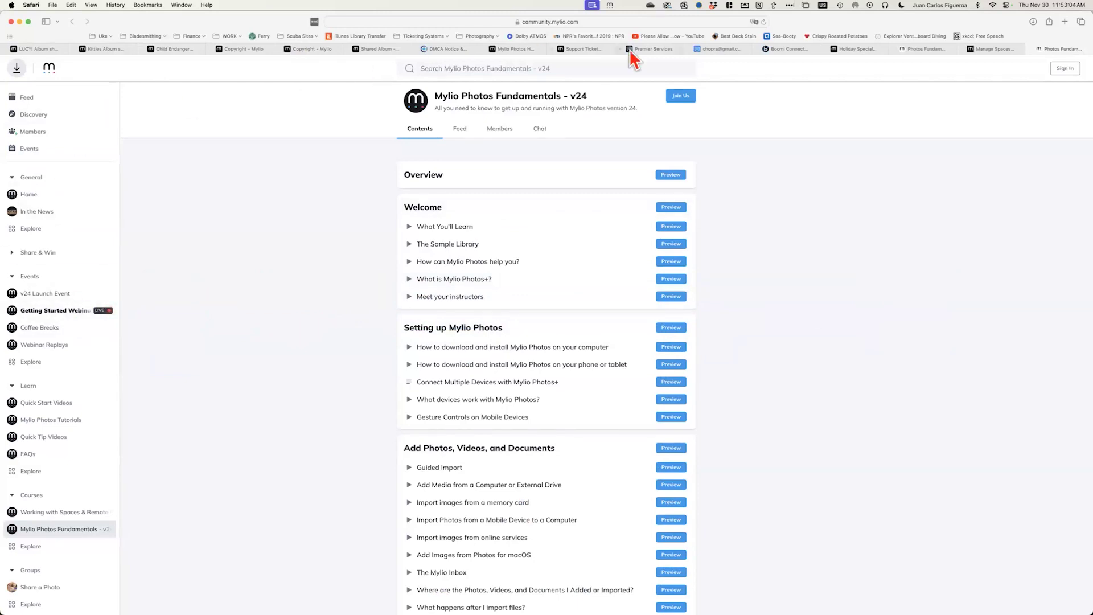
{"action": "scroll", "coordinate": [54, 410], "scroll_direction": "down", "scroll_amount": 2}
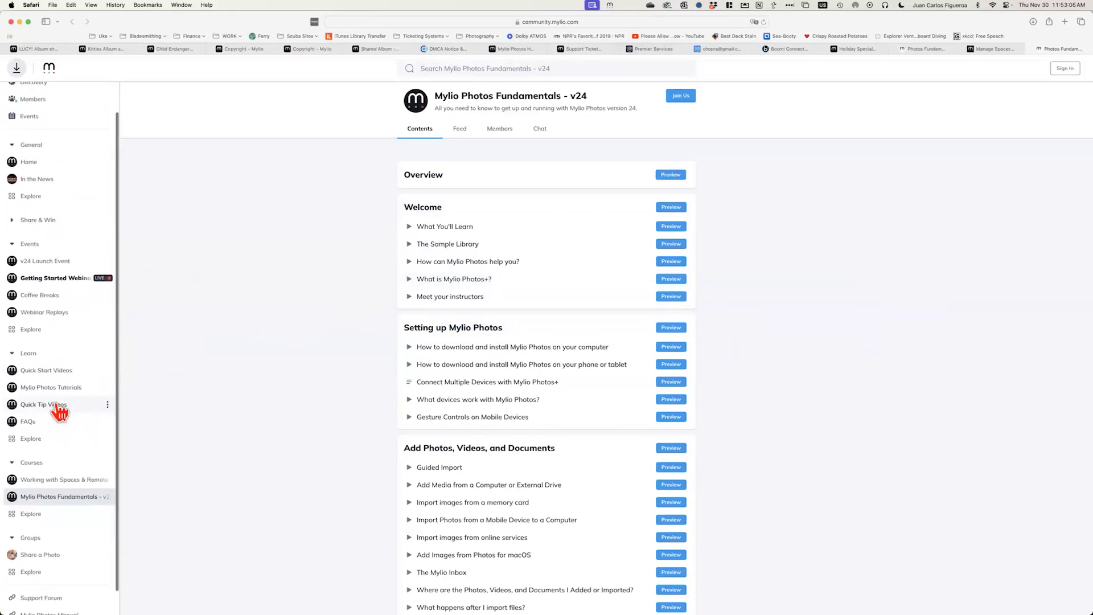
{"action": "left_click", "coordinate": [56, 483]}
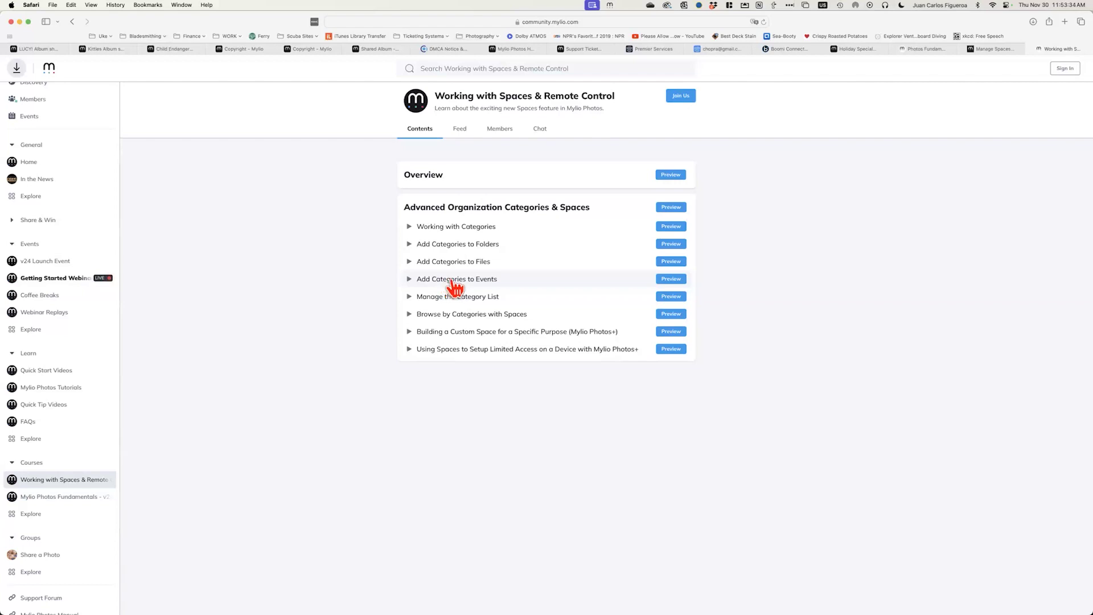
{"action": "left_click", "coordinate": [671, 280]}
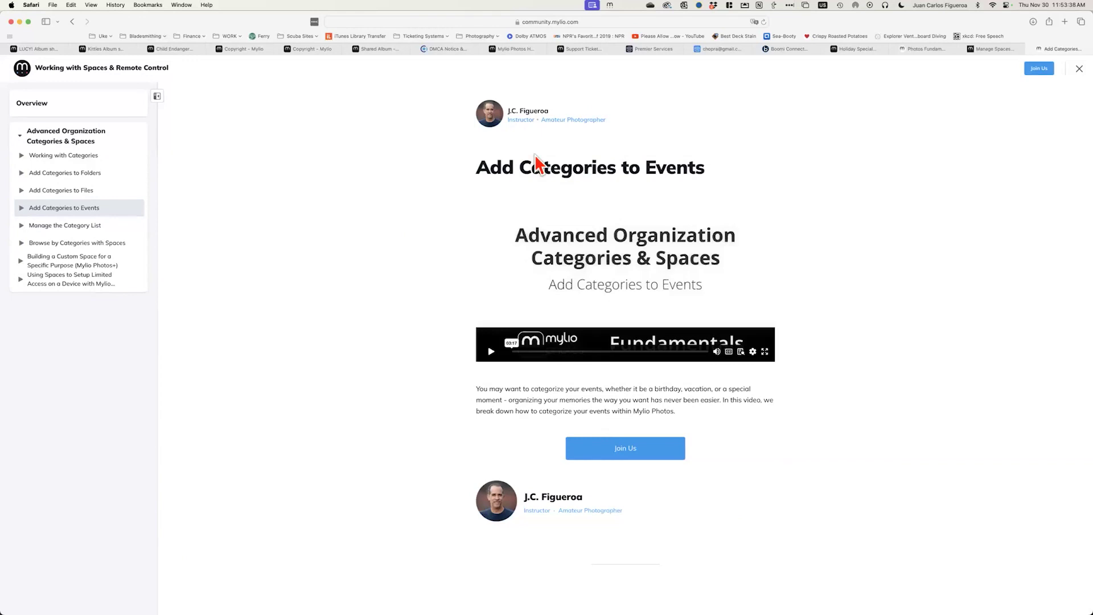
{"action": "left_click", "coordinate": [1079, 68]}
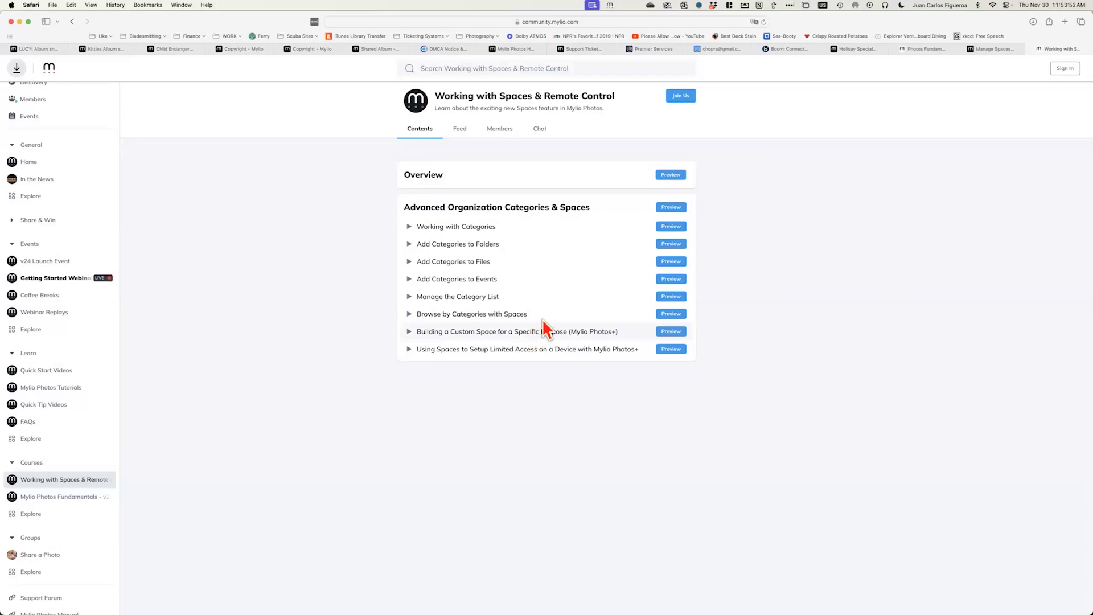
{"action": "key", "text": "super+Tab"}
Switch from Safari back to Mylio Photos using the app switcher
{"action": "left_click", "coordinate": [234, 317]}
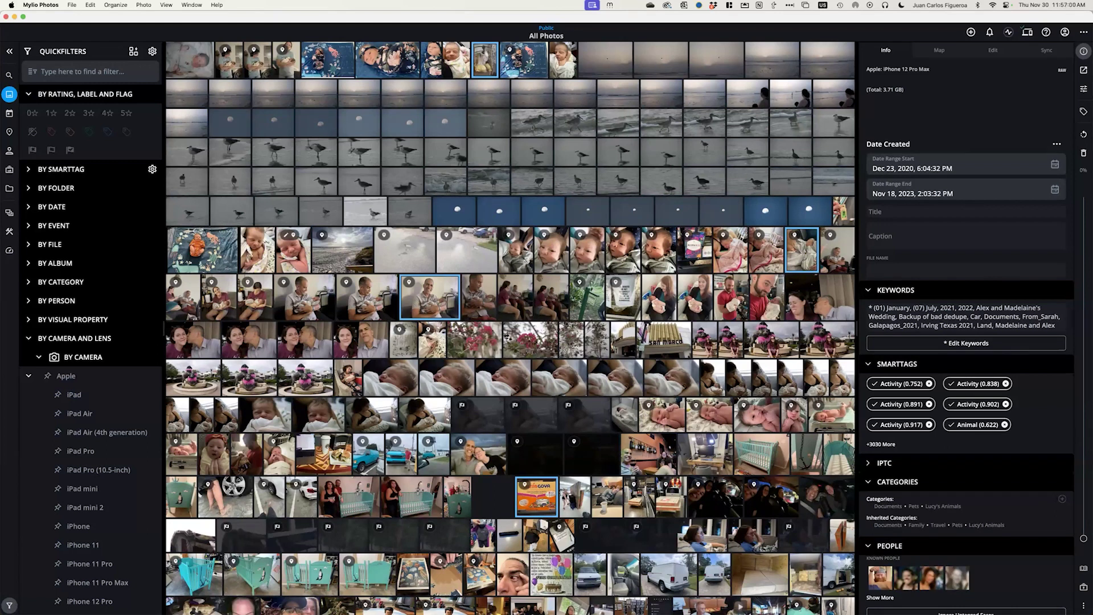
Glance at the user account list, then show the Dashboard's connected Devices view
{"action": "left_click", "coordinate": [936, 6]}
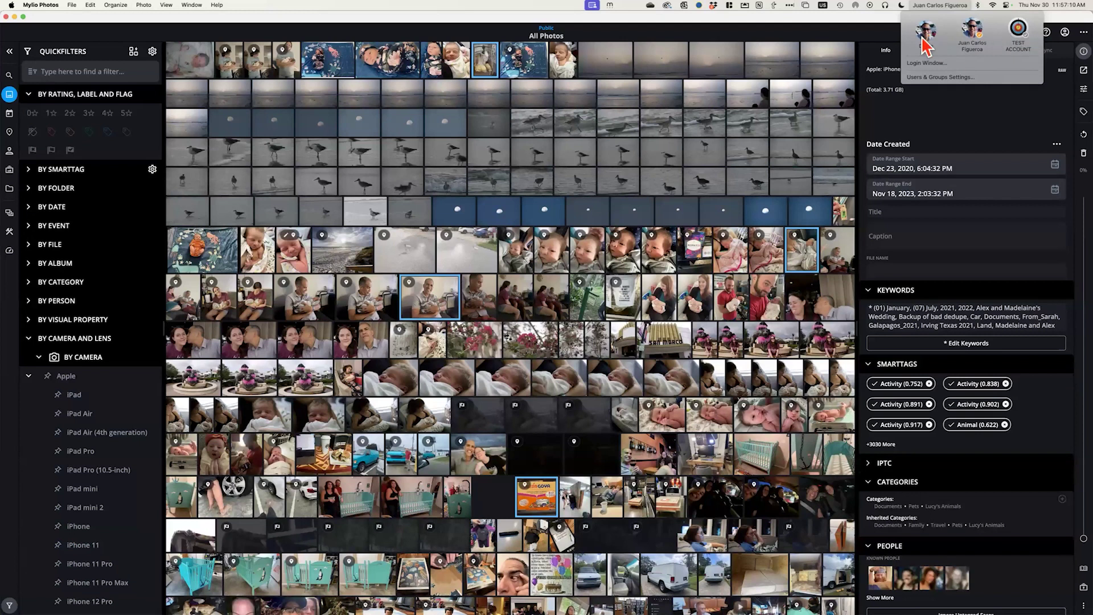
{"action": "left_click", "coordinate": [883, 17]}
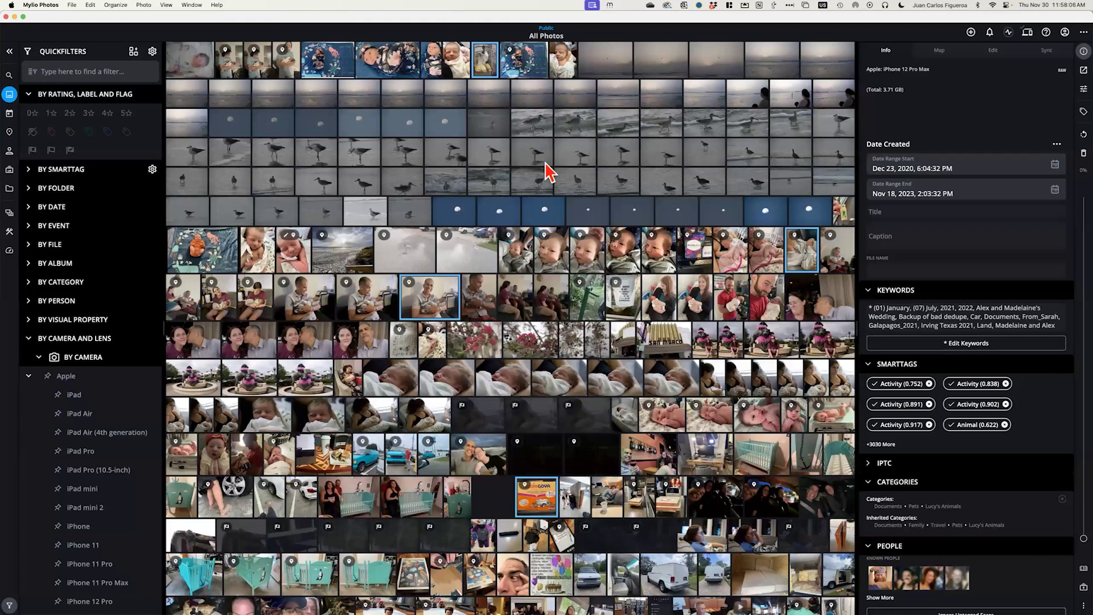
{"action": "left_click", "coordinate": [9, 251]}
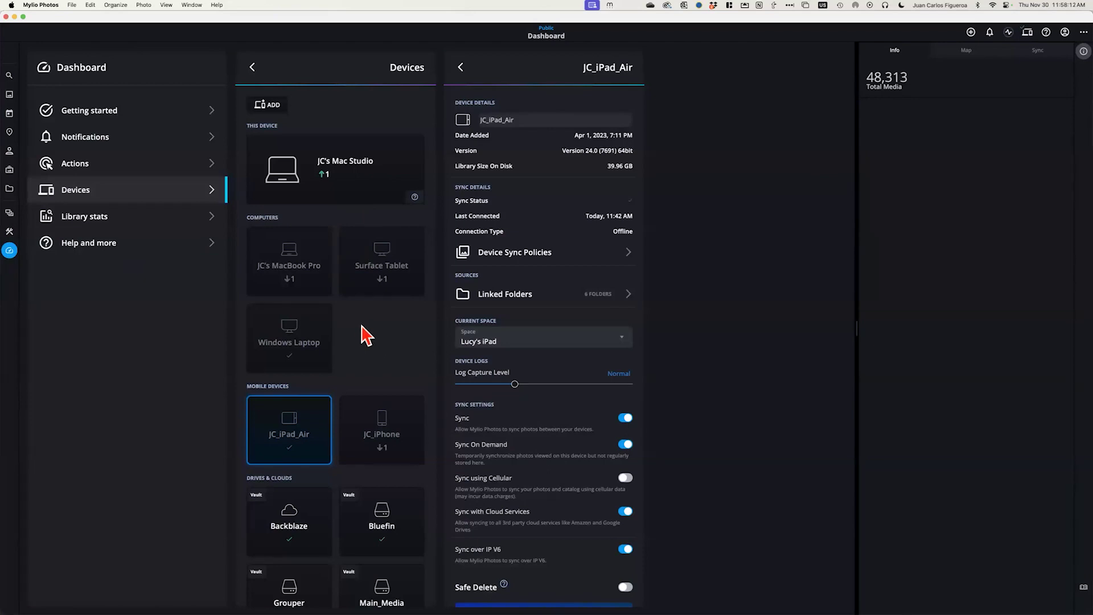
Show the Bluefin drive's details under Drives & Clouds in the Devices list
{"action": "scroll", "coordinate": [362, 331], "scroll_direction": "down", "scroll_amount": 3}
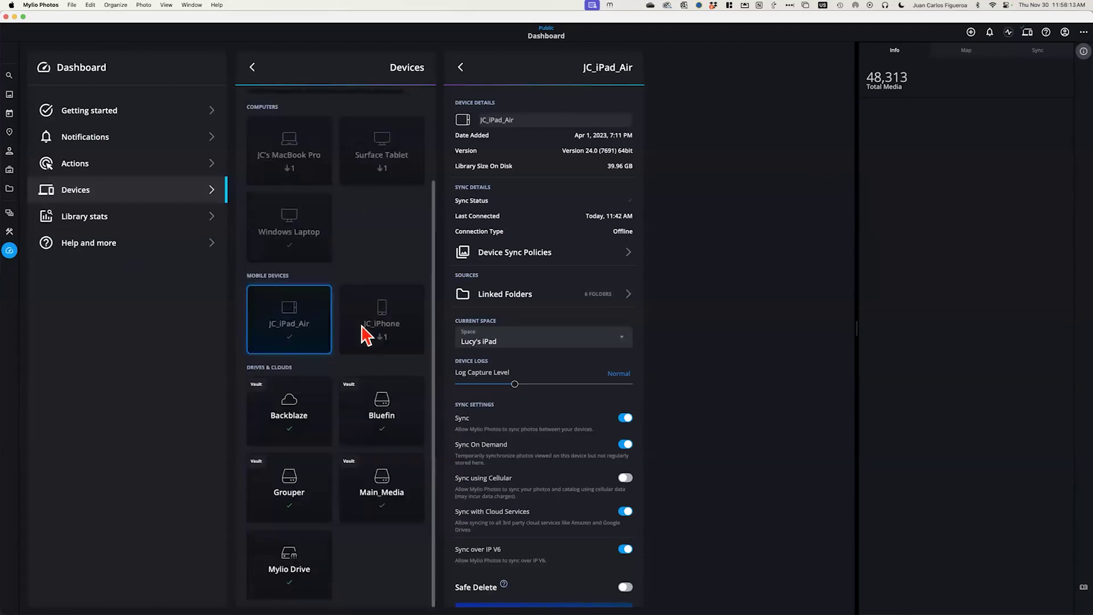
{"action": "left_click", "coordinate": [363, 430]}
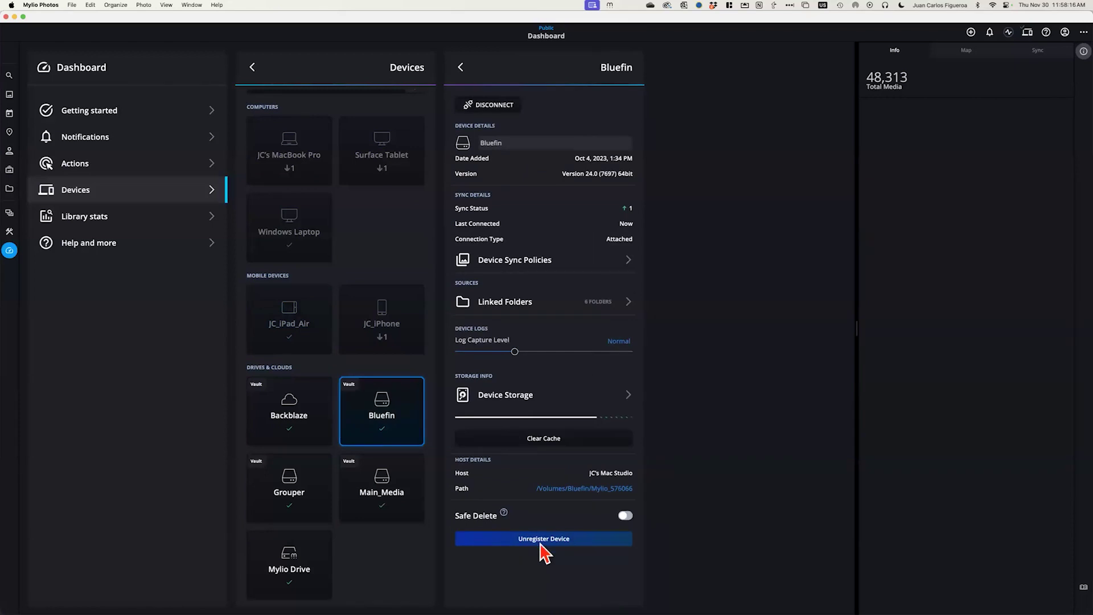